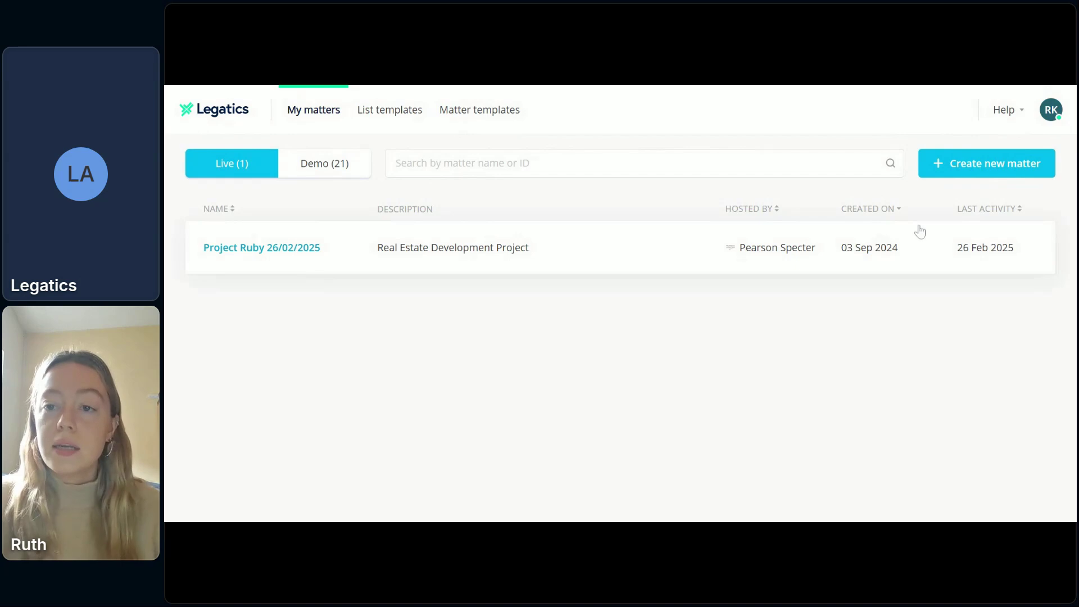
left_click(981, 172)
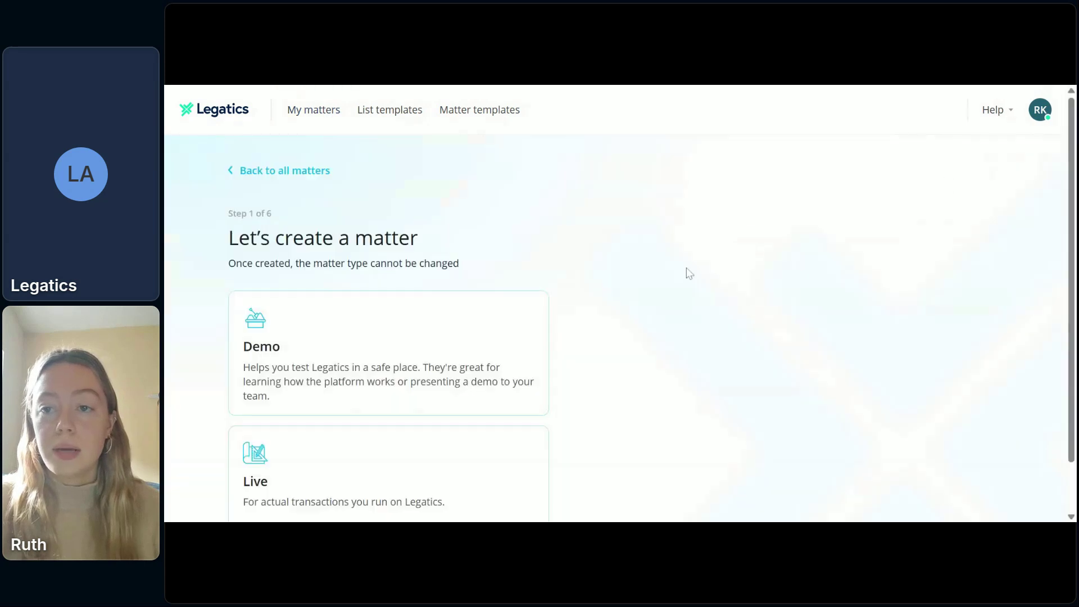
scroll(612, 341, "down", 1)
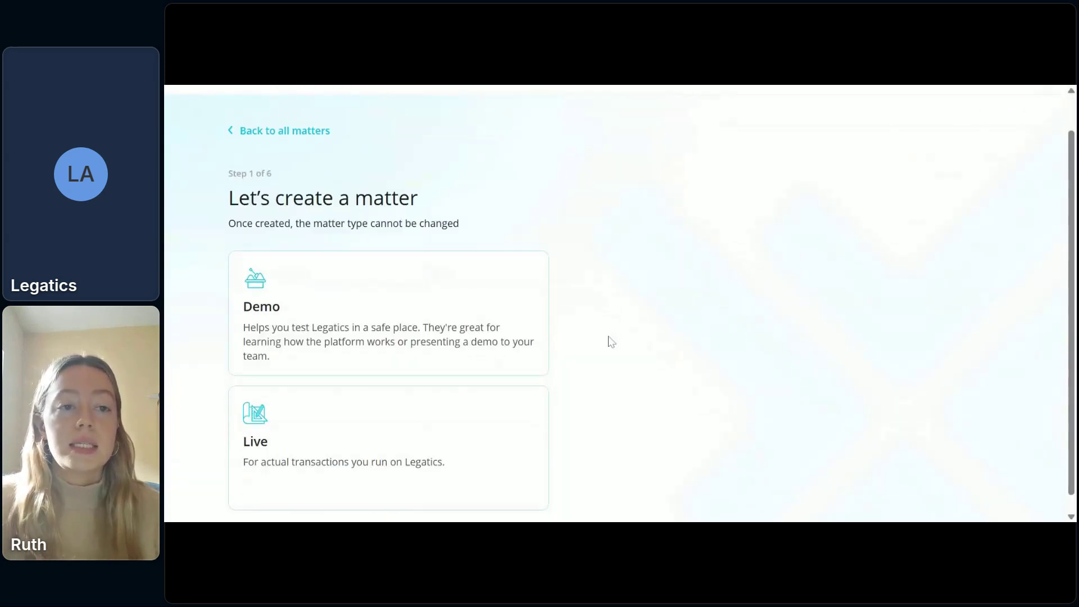
scroll(612, 342, "down", 1)
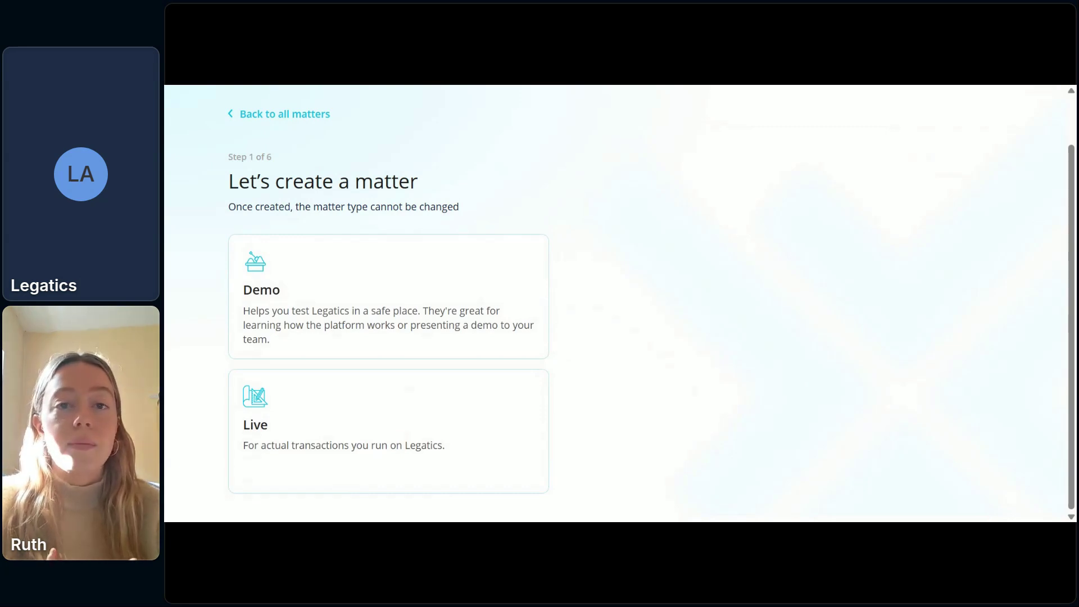
left_click(393, 282)
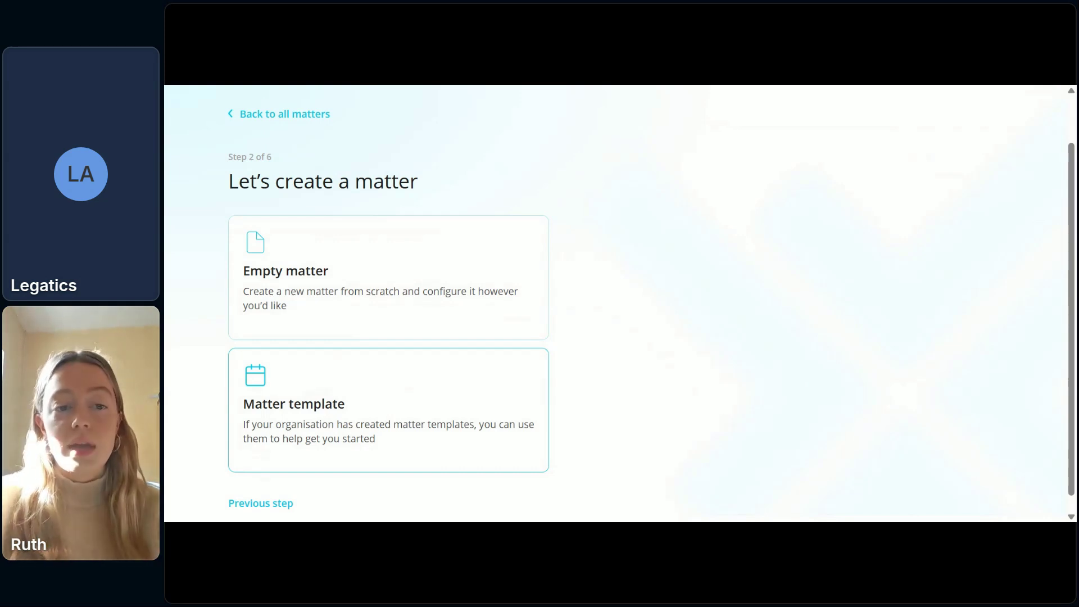
left_click(374, 272)
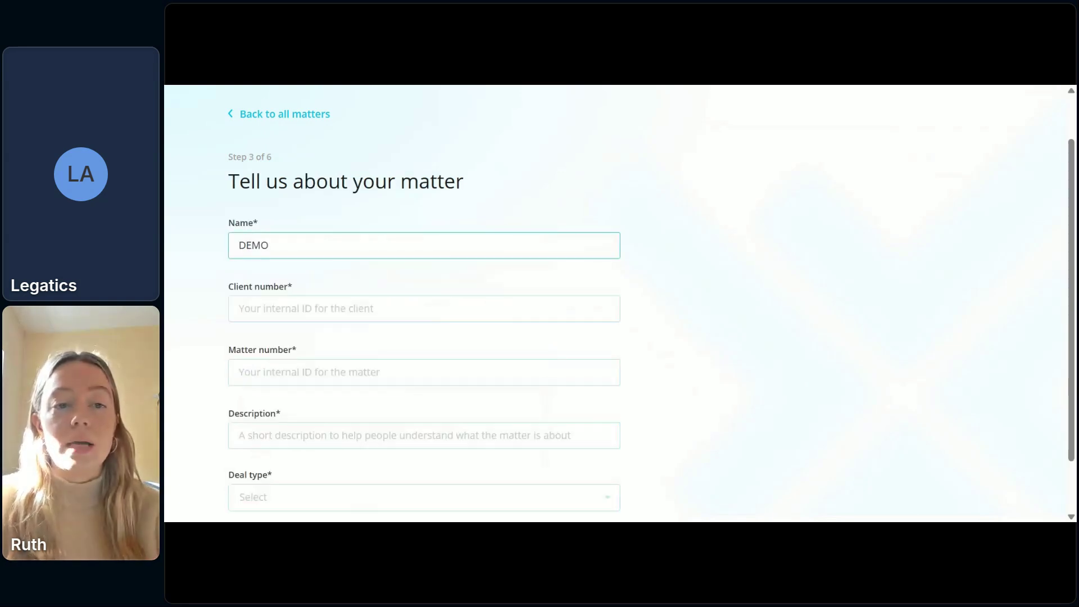
scroll(618, 304, "down", 1)
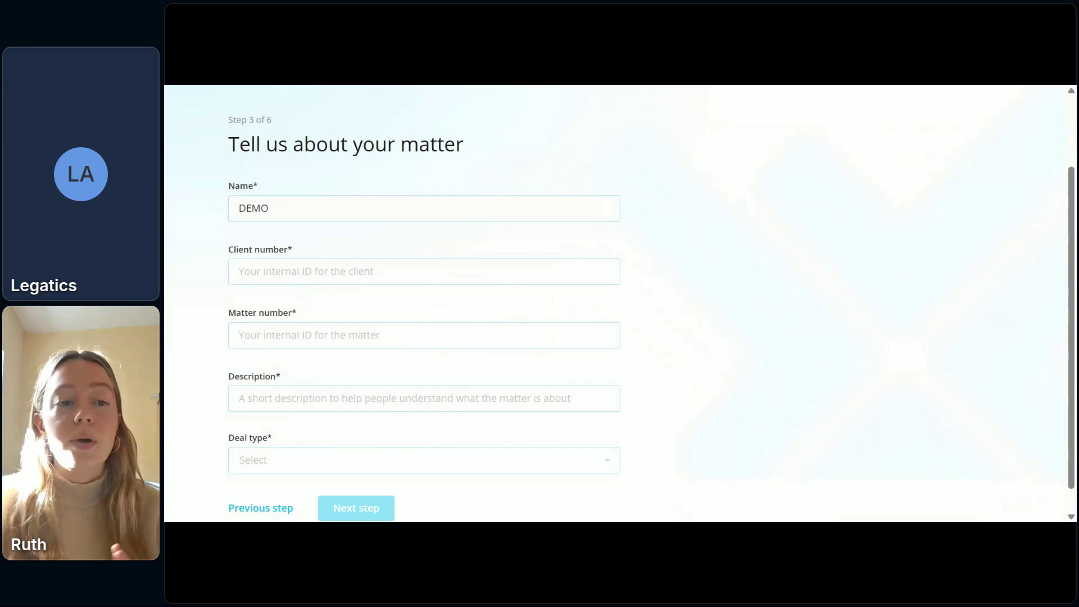
left_click(424, 208)
scroll(619, 303, "down", 1)
scroll(619, 304, "up", 2)
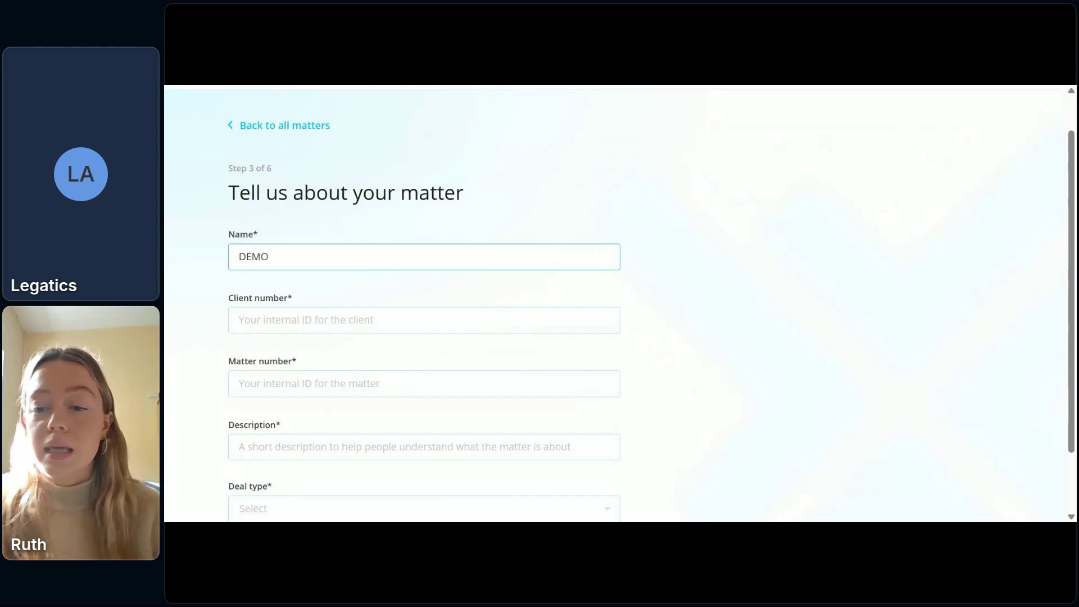
left_click(302, 164)
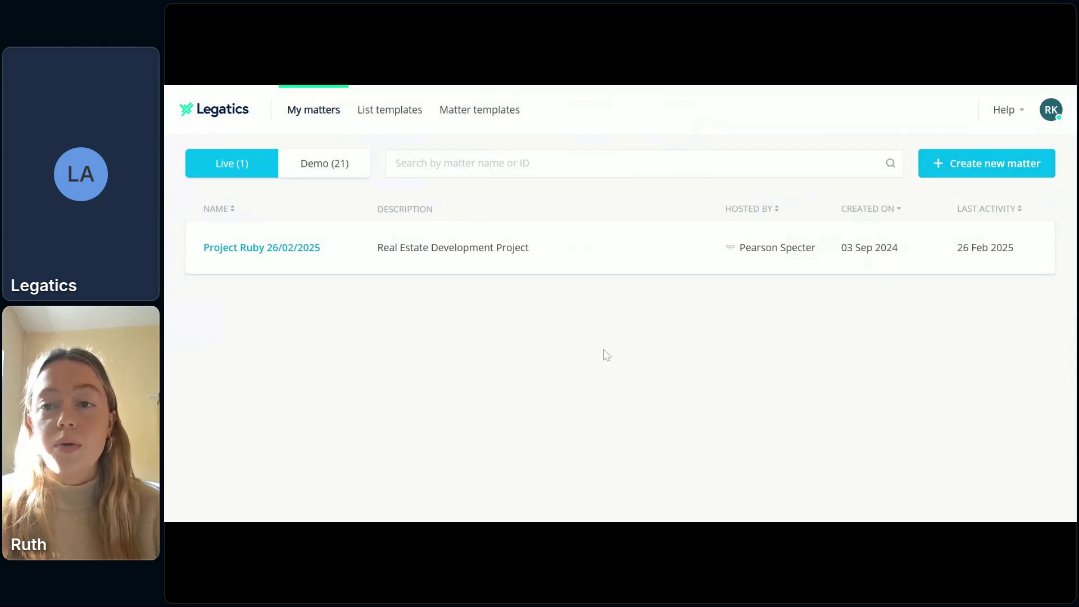
Open the DEMO Corporate Matter from the list of demo matters.
left_click(322, 169)
scroll(318, 348, "down", 8)
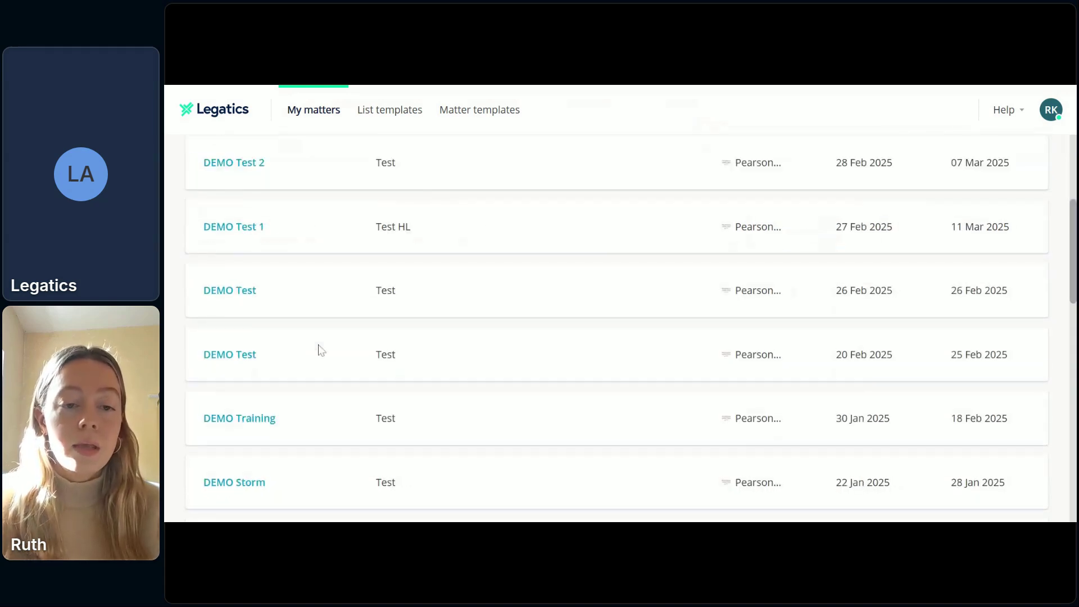
scroll(320, 350, "down", 10)
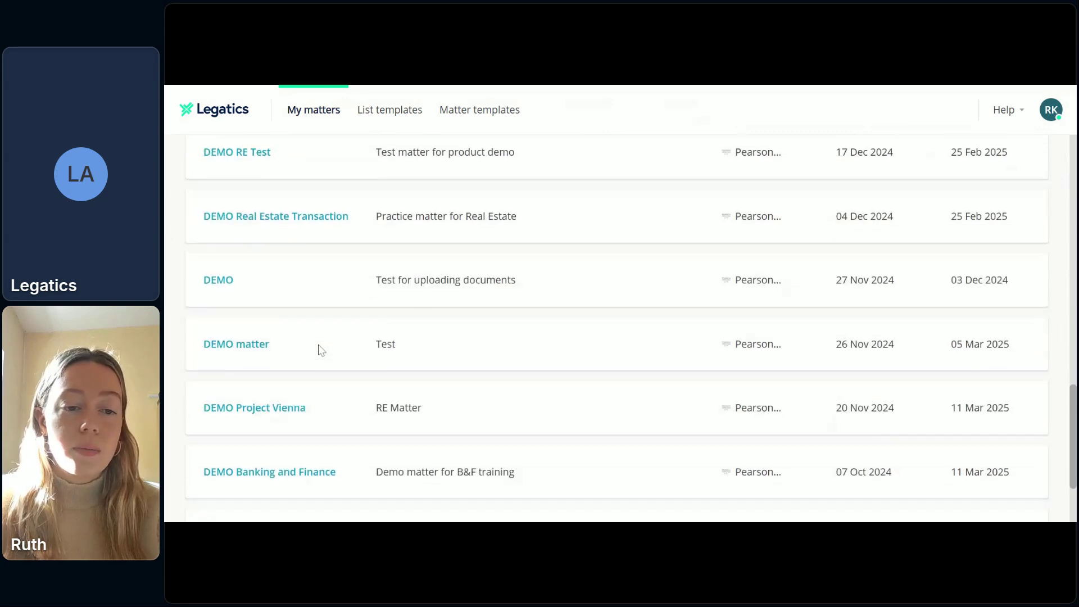
left_click(270, 417)
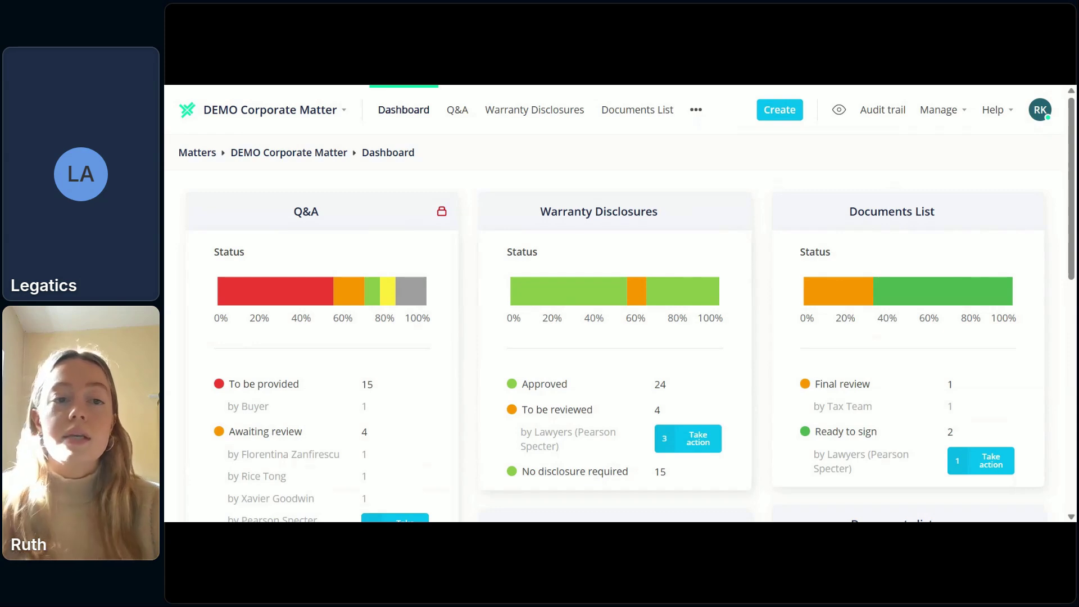
Open the participants page of the matter and review the organisations under the Lawyers (Pearson Specter) and Buyer roles.
left_click(951, 117)
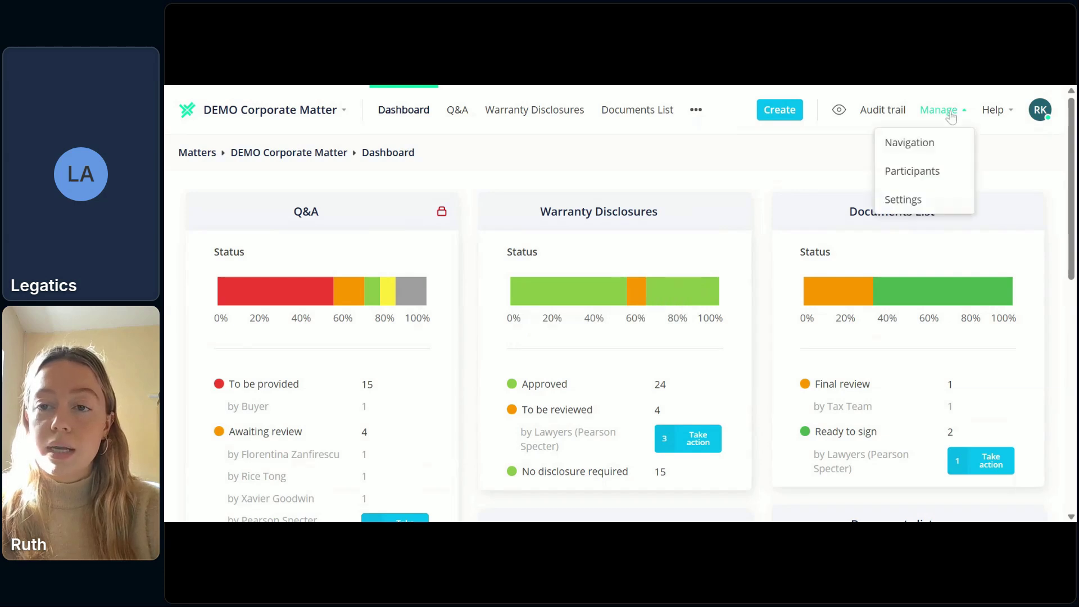
left_click(923, 173)
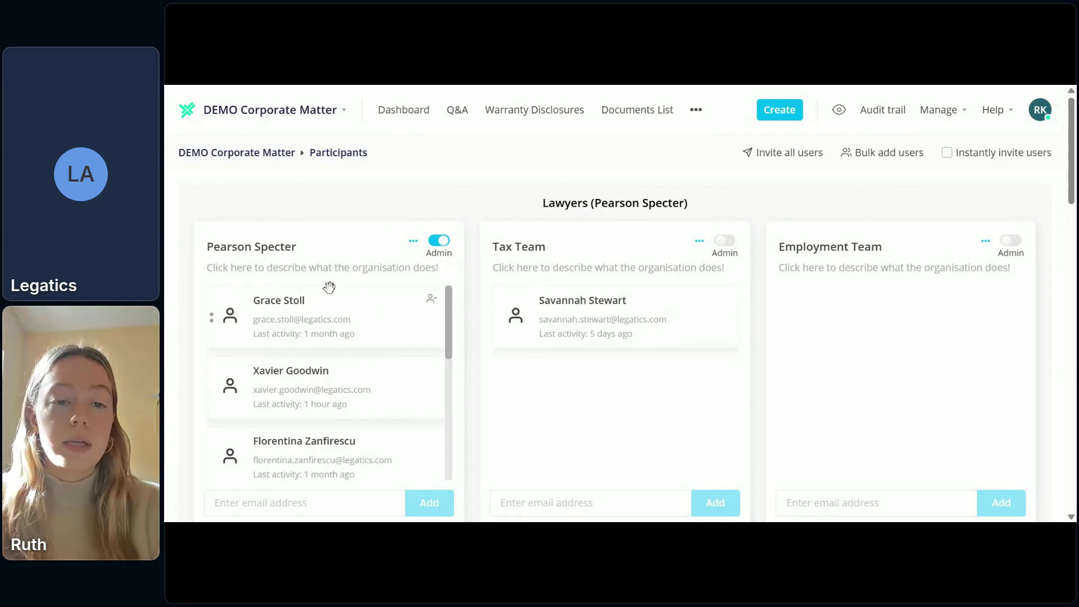
scroll(293, 300, "down", 1)
scroll(292, 301, "up", 1)
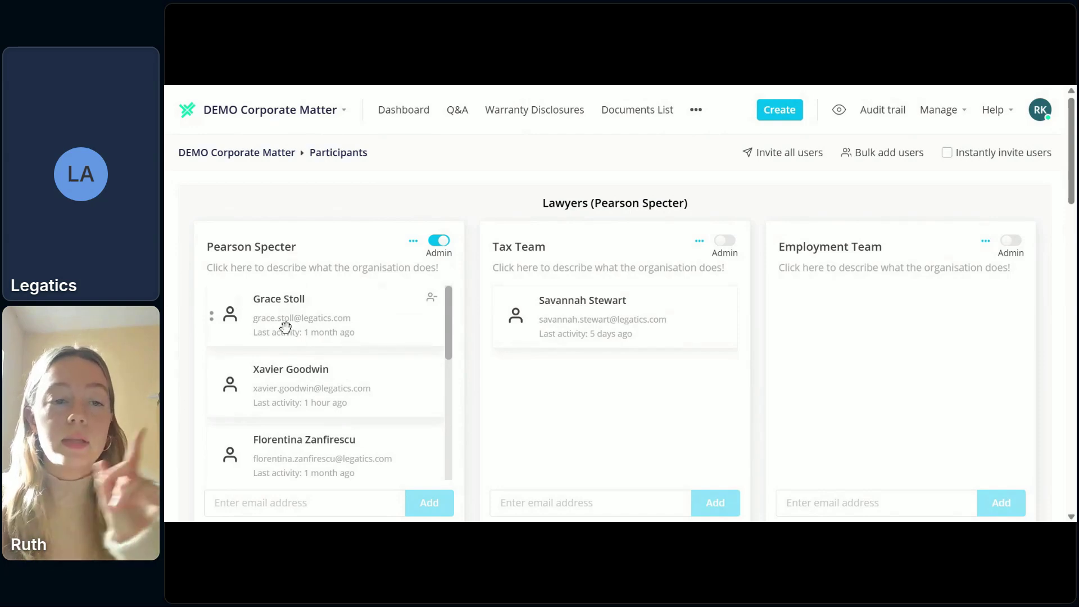
scroll(309, 326, "up", 1)
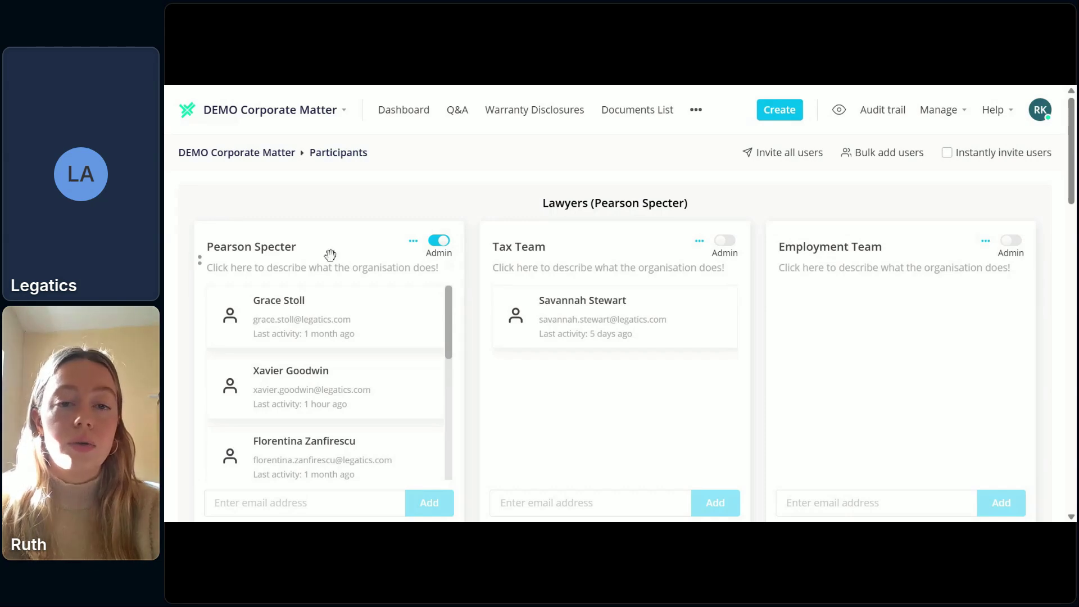
scroll(330, 253, "down", 10)
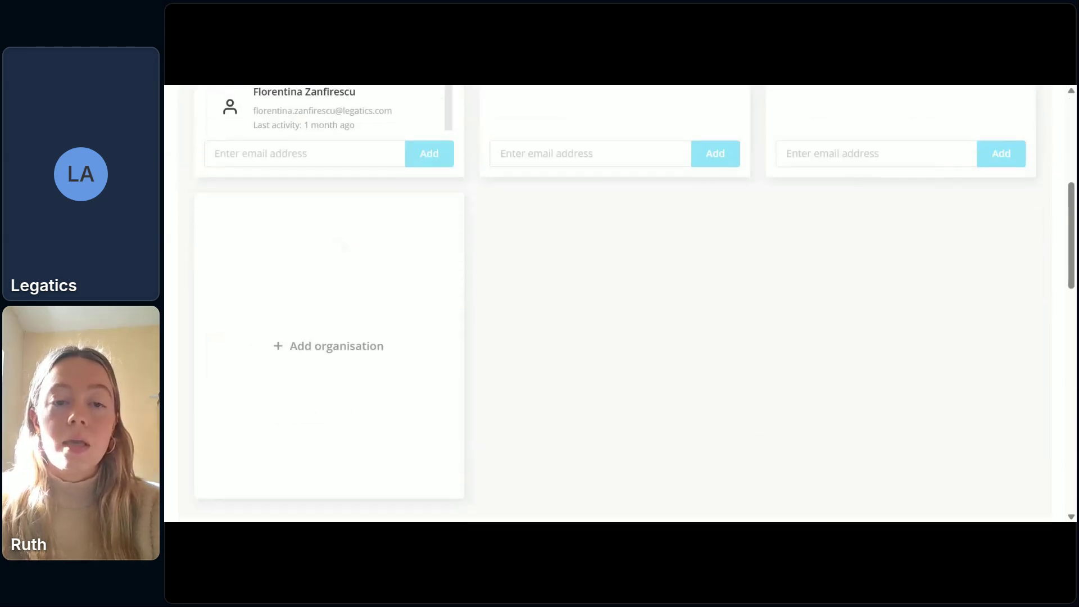
scroll(340, 244, "down", 2)
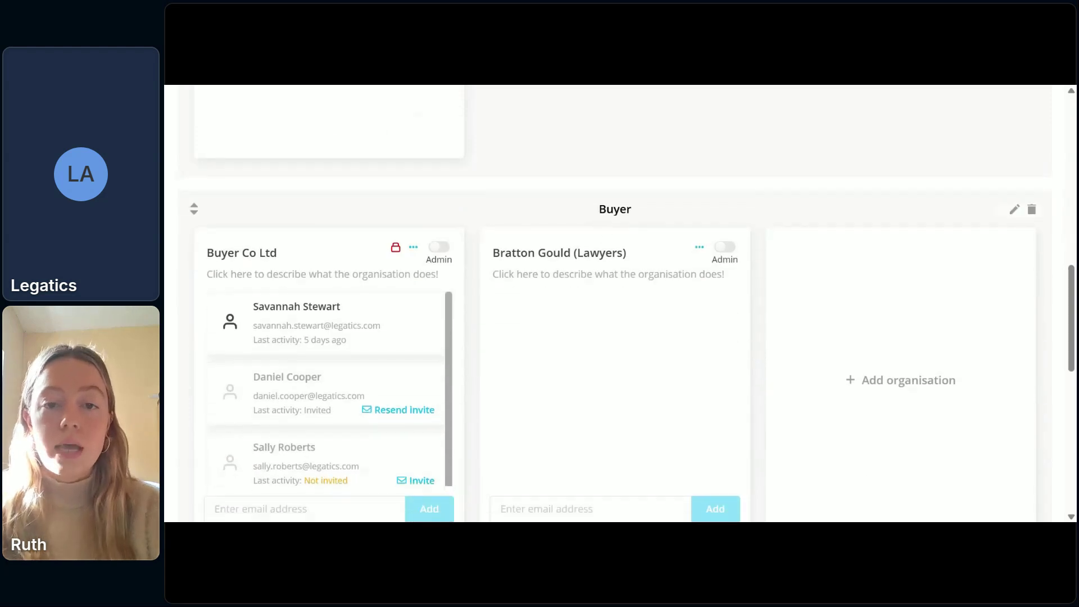
mouse_move(641, 217)
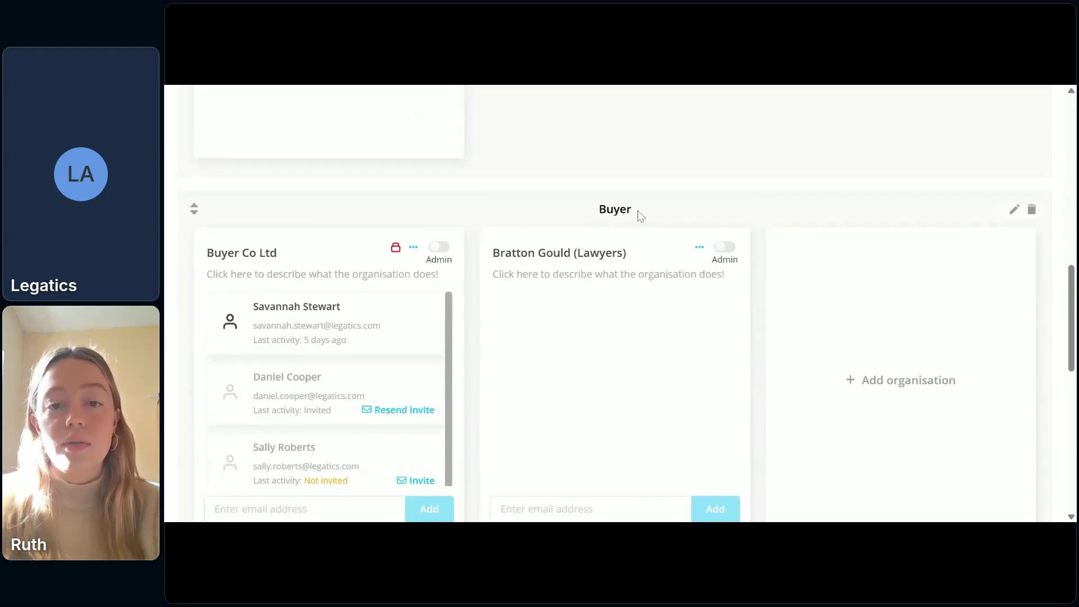
Create a new participant role named Investor below the Seller Co Ltd role.
scroll(585, 216, "down", 8)
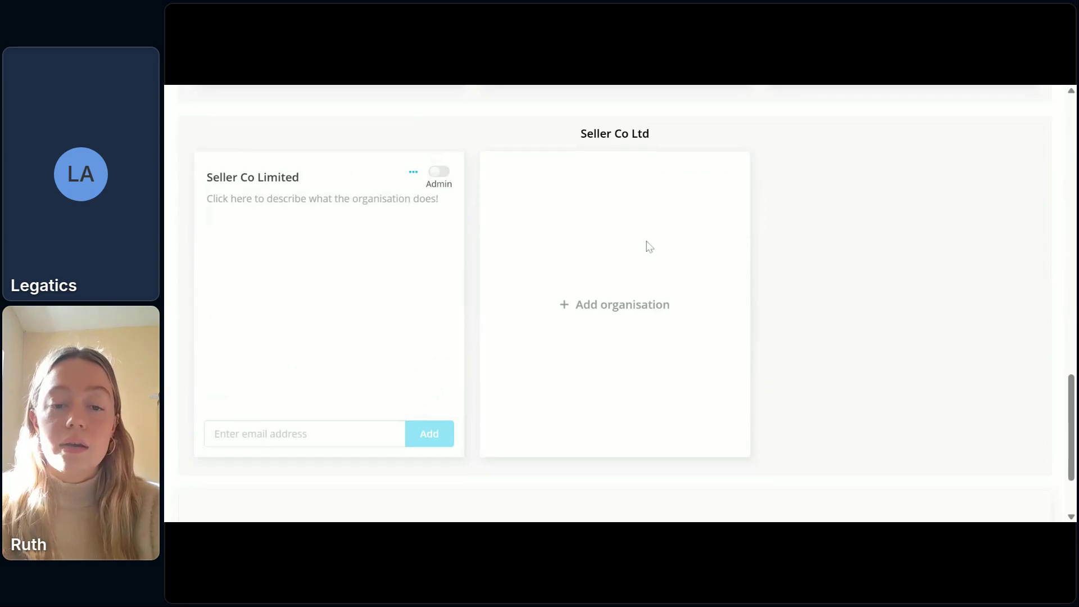
scroll(649, 246, "down", 2)
left_click(588, 443)
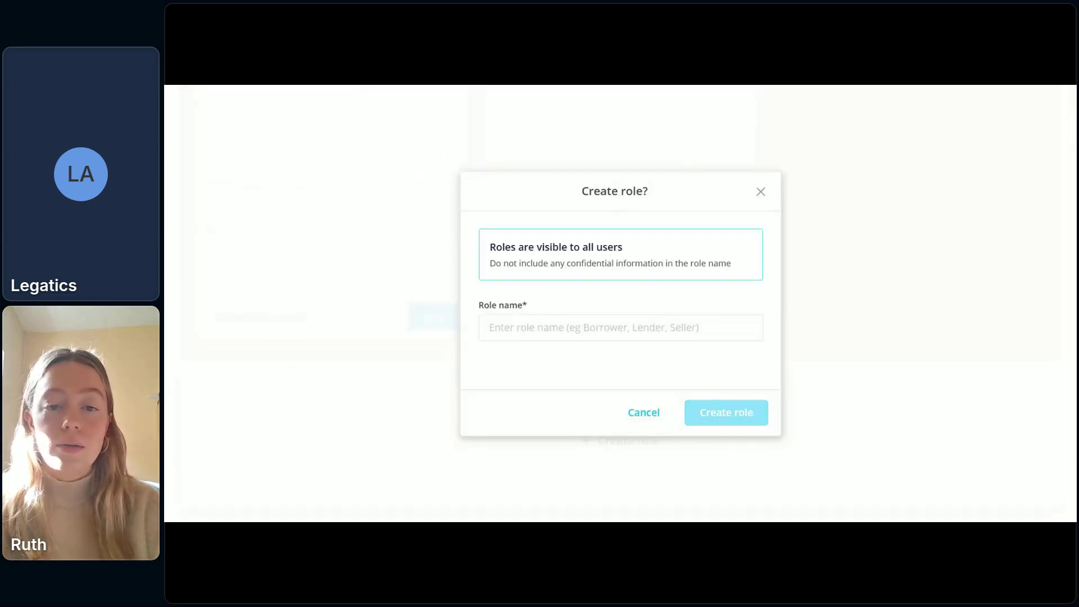
type("Investor")
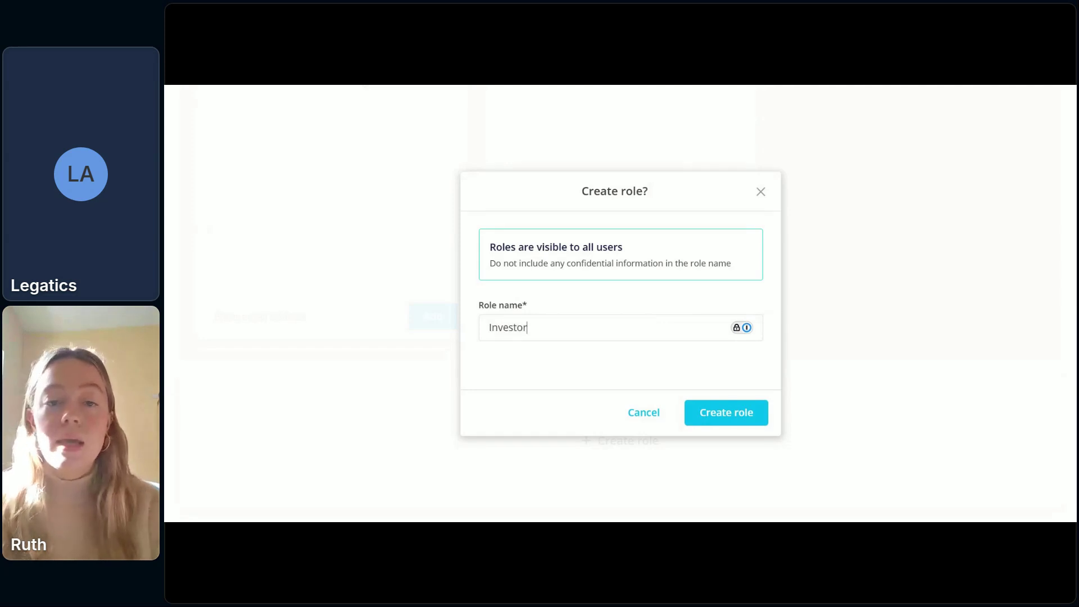
left_click(713, 417)
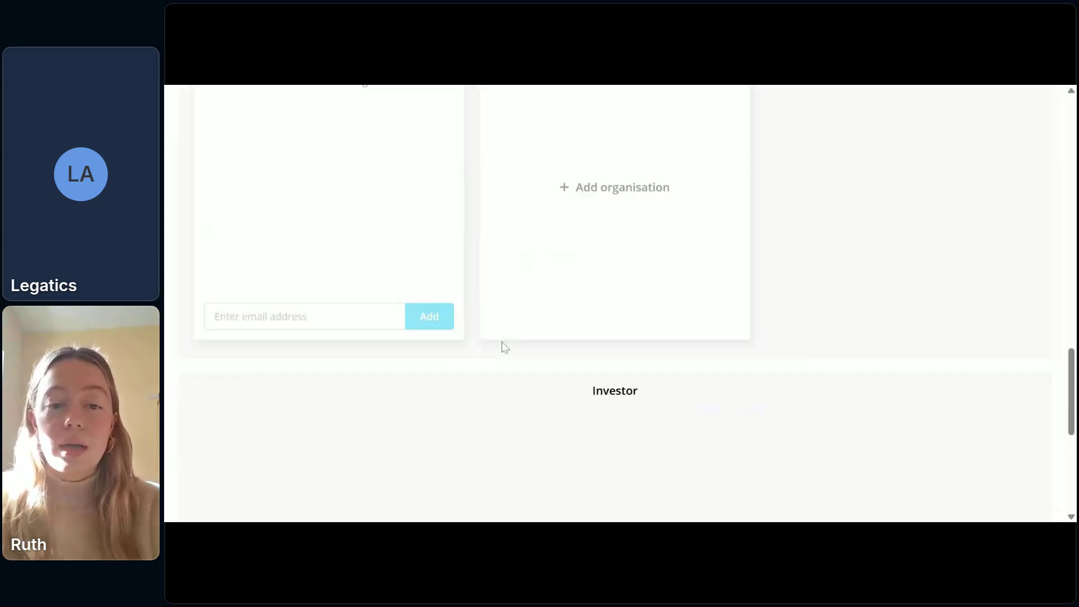
Add an organisation named Investor 1 under the Investor role, viewable by all users.
scroll(648, 325, "up", 7)
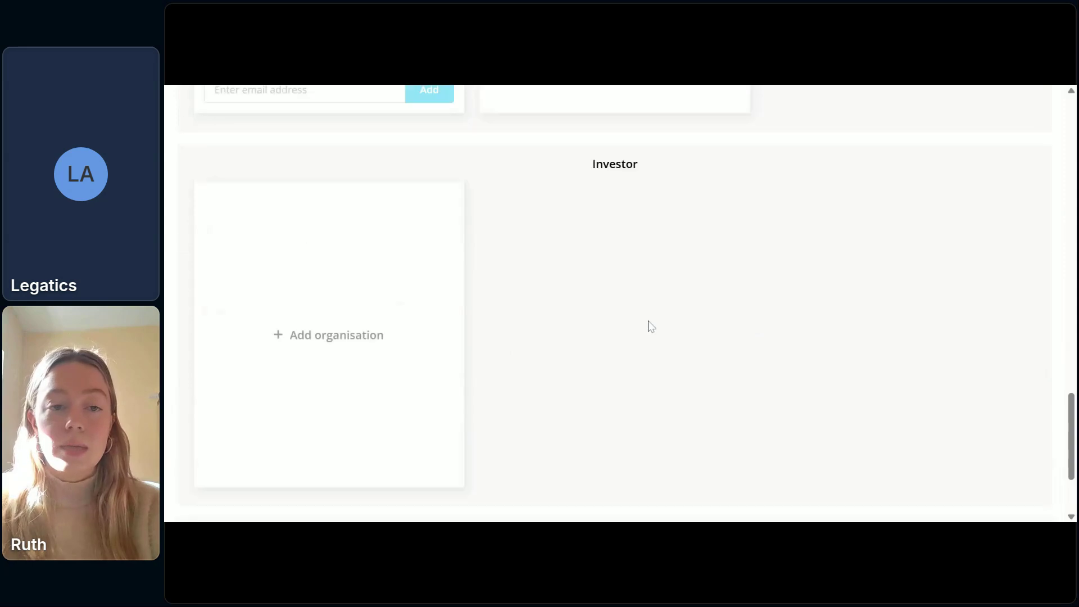
scroll(650, 325, "up", 3)
scroll(607, 332, "down", 10)
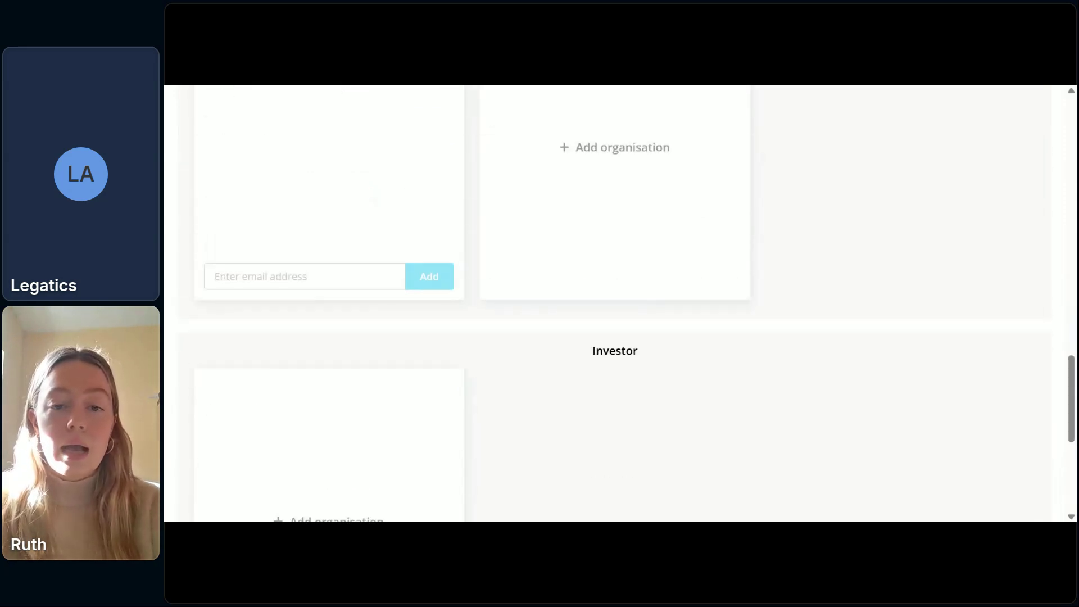
left_click(325, 330)
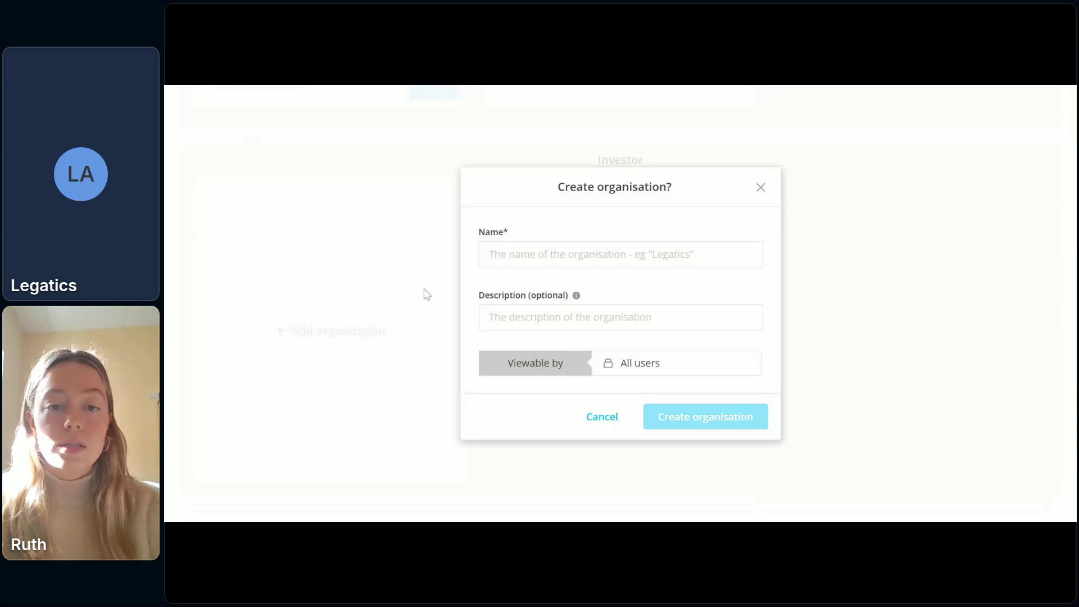
left_click(516, 255)
type("Invesotr")
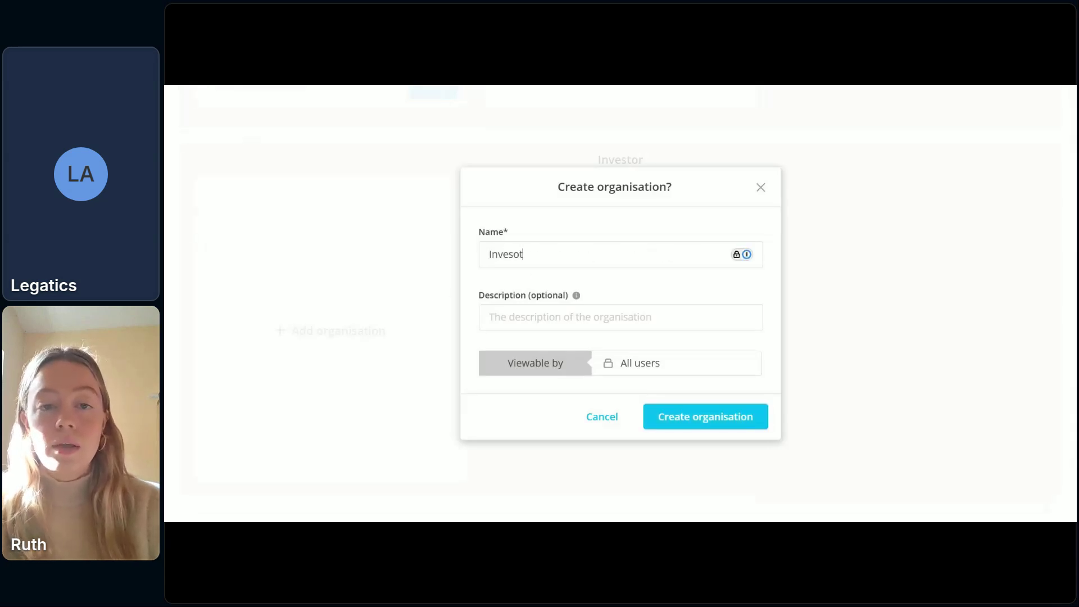
key("BackSpace")
key("BackSpace")
key("BackSpace")
type("tor 1")
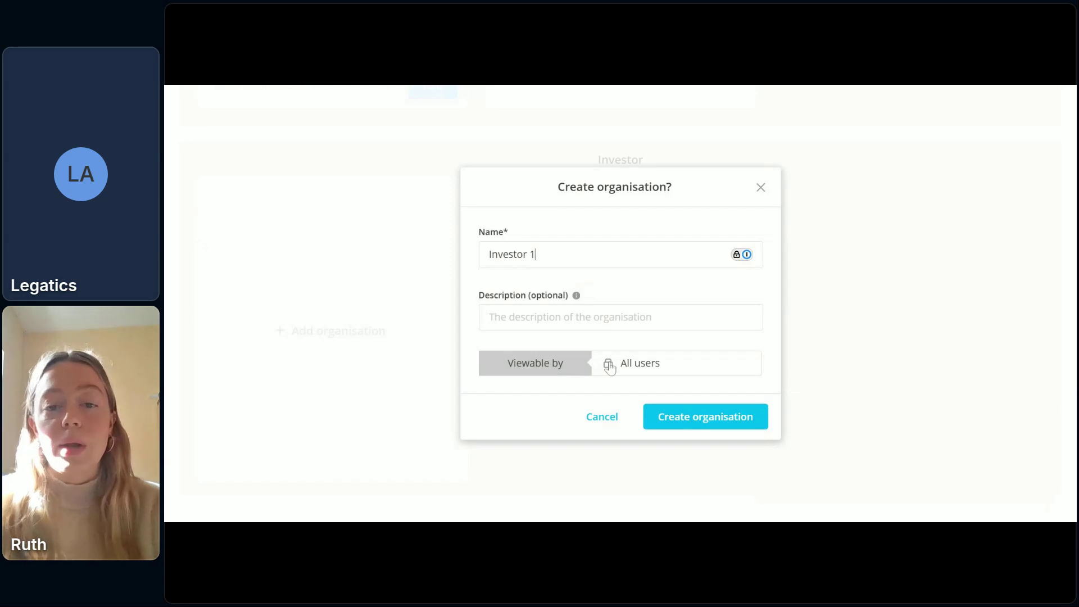
left_click(610, 366)
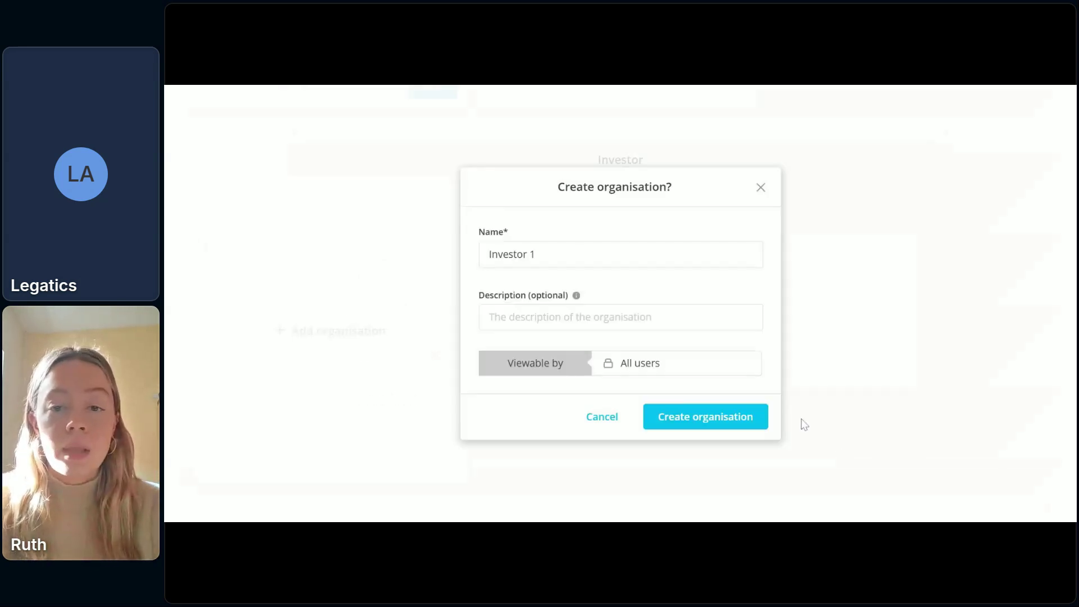
left_click(676, 426)
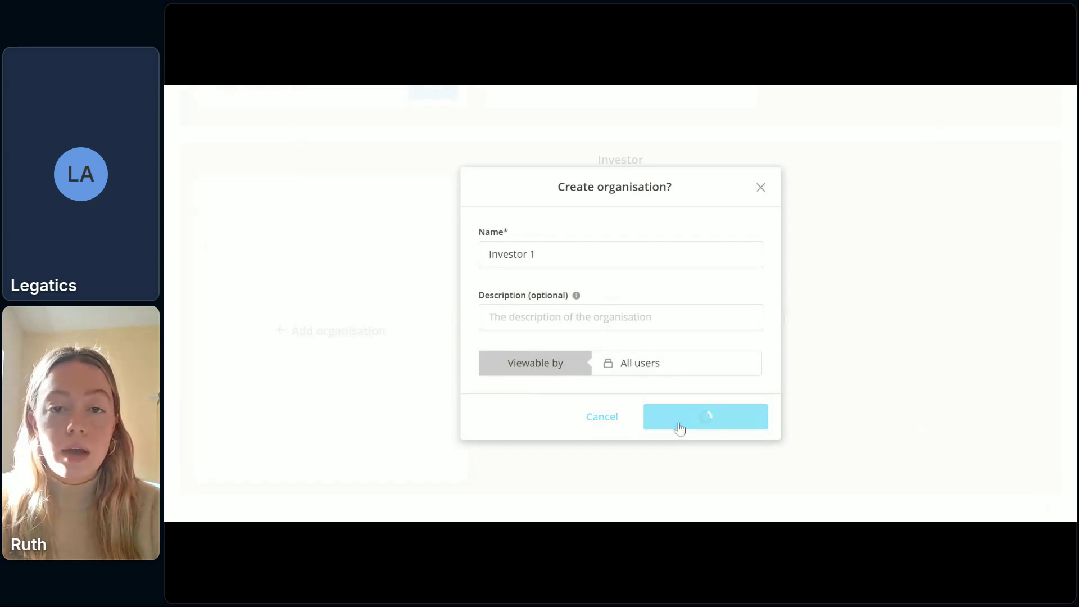
Add an organisation named Investor 2 under the Investor role and remove Investor 1's permission to view it.
left_click(619, 328)
left_click(619, 254)
type("Investor ")
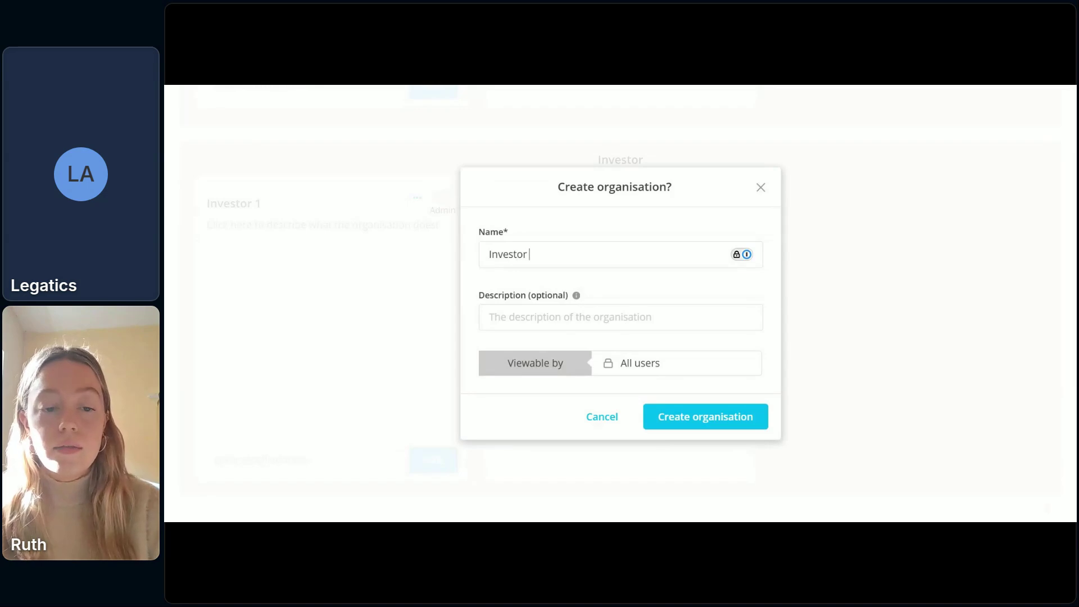
type("2")
left_click(607, 366)
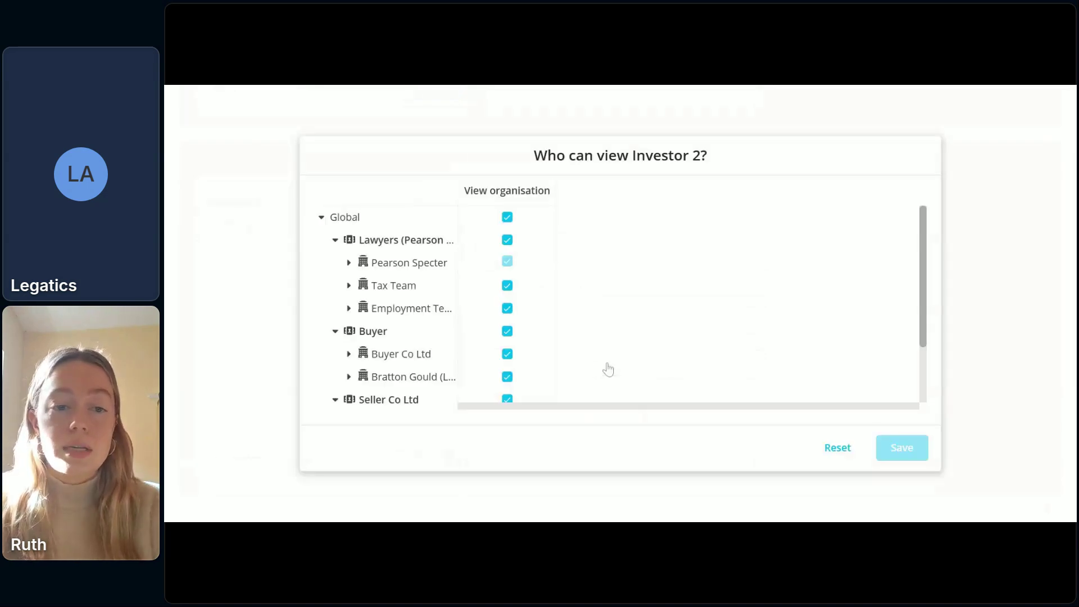
scroll(494, 351, "down", 3)
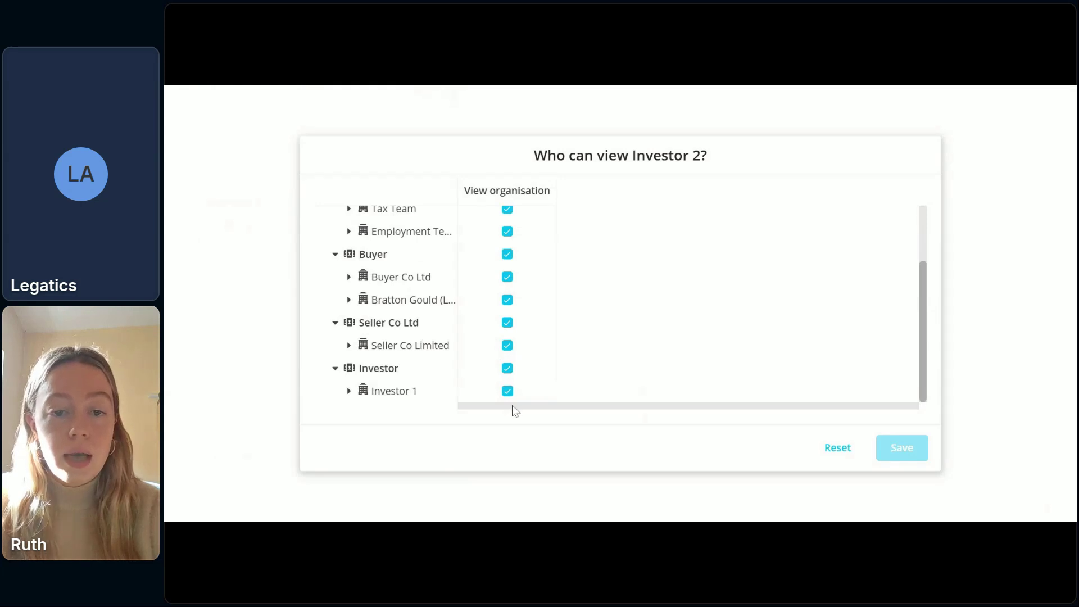
left_click(507, 391)
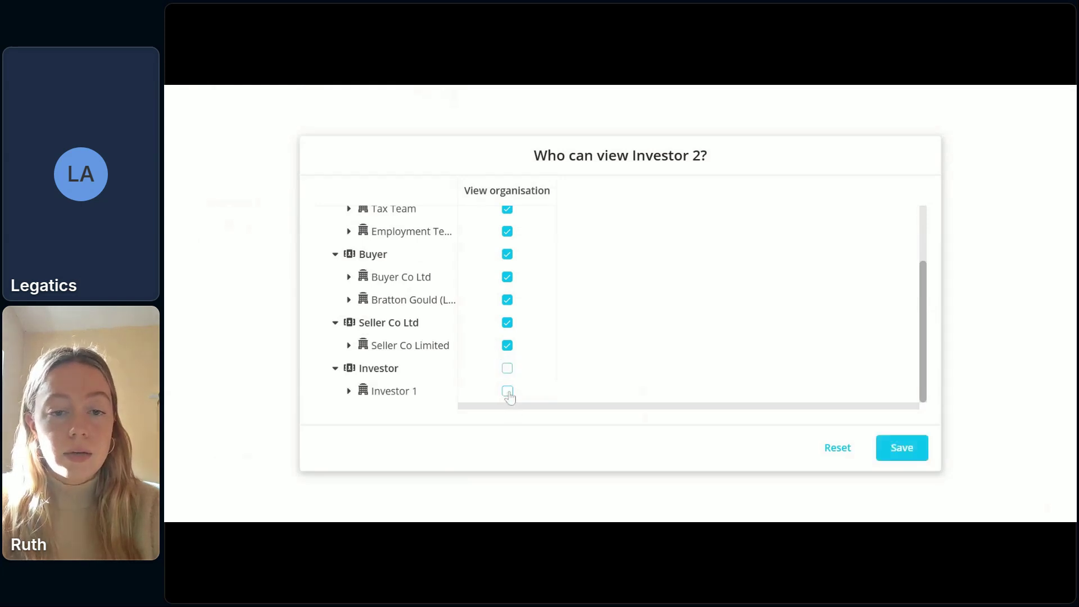
left_click(881, 451)
left_click(702, 416)
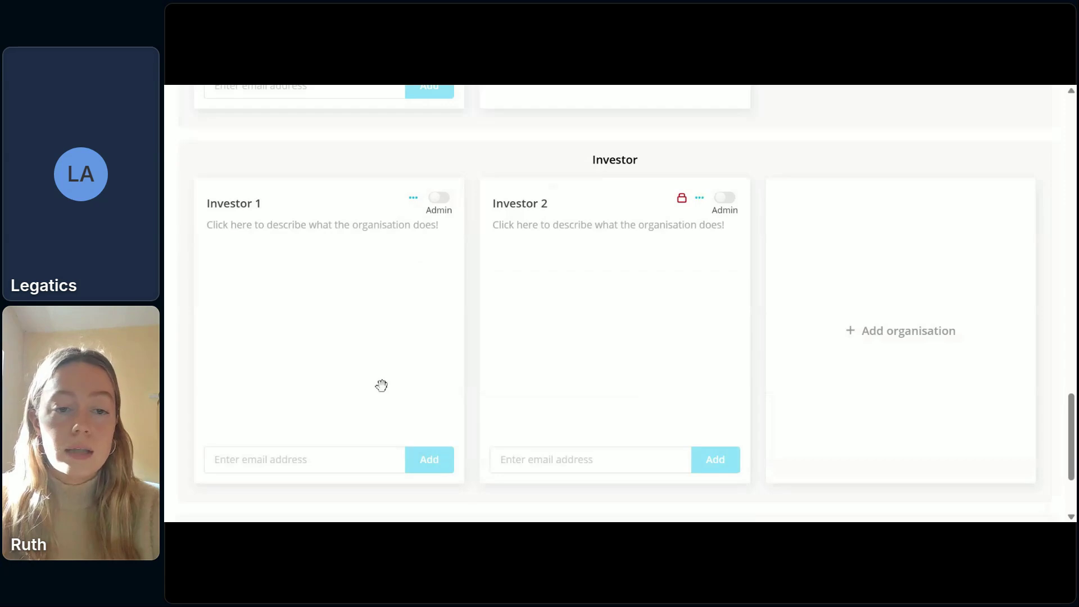
Remove Investor 2's permission to view the Investor 1 organisation and save the change.
left_click(412, 199)
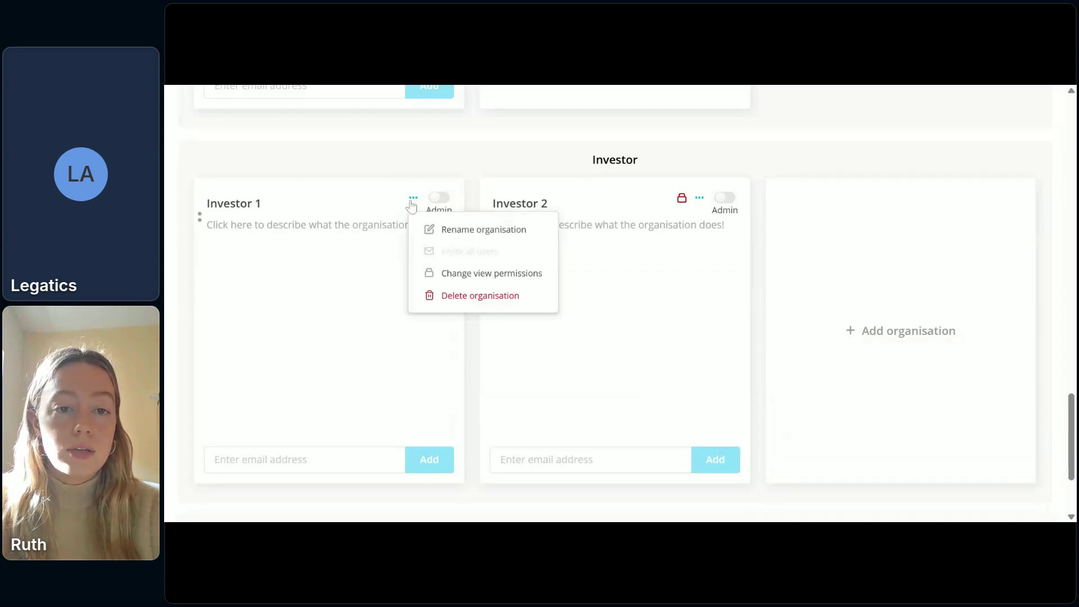
left_click(445, 275)
scroll(487, 328, "down", 1)
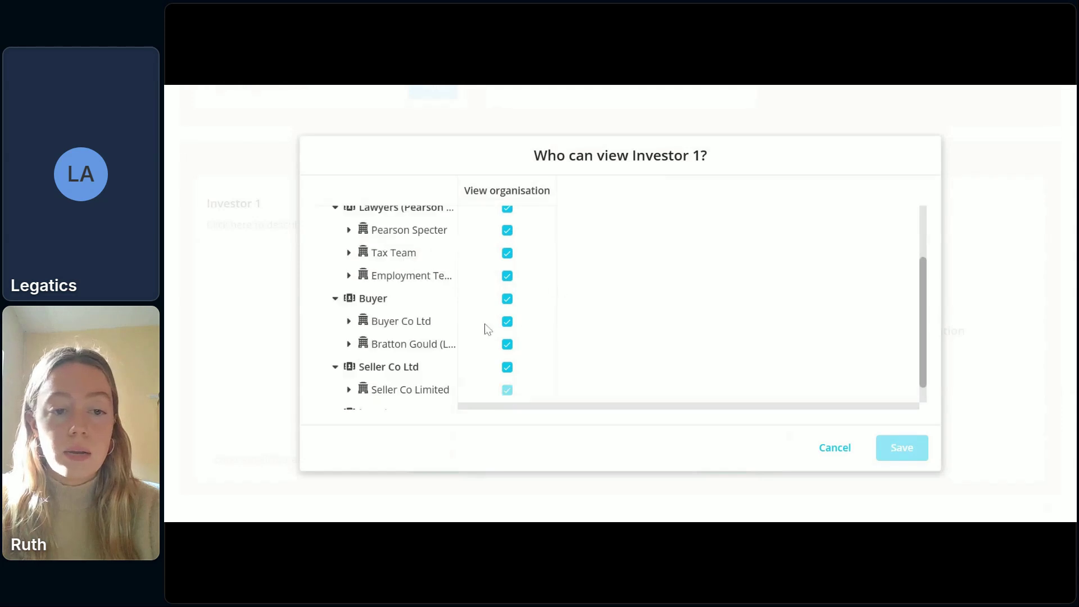
scroll(487, 328, "down", 1)
left_click(507, 391)
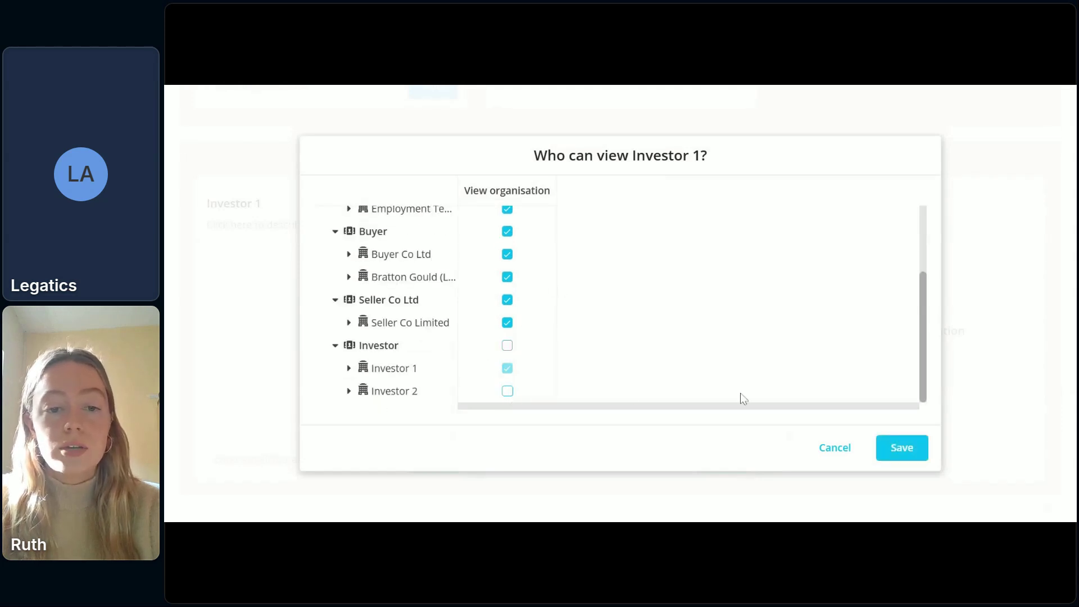
left_click(889, 450)
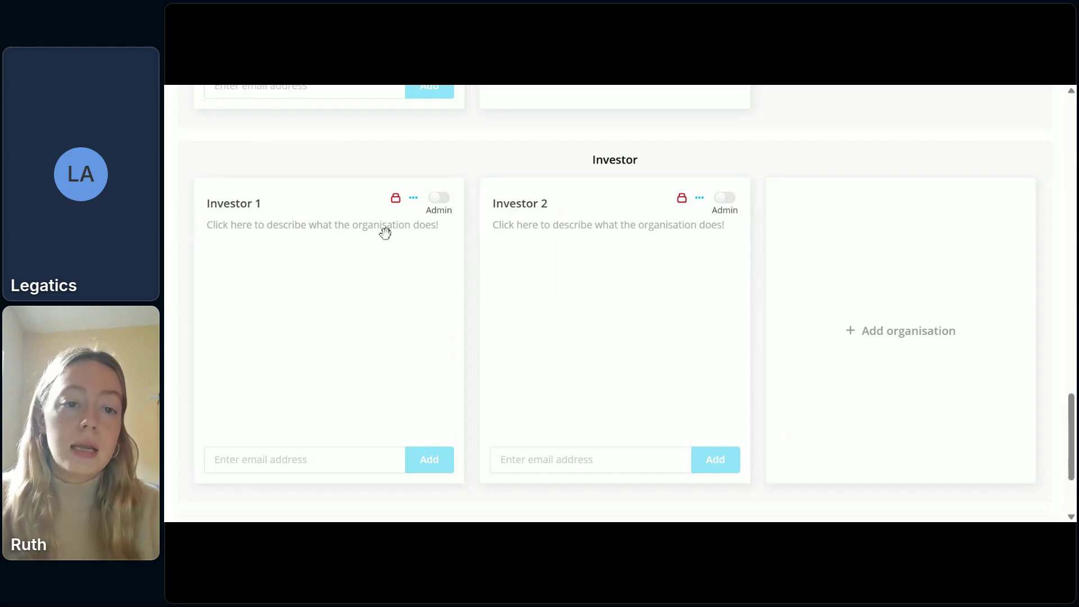
Check who can view Investor 1, leave the permissions as they are, and look over the Investor role's user entry fields.
left_click(394, 196)
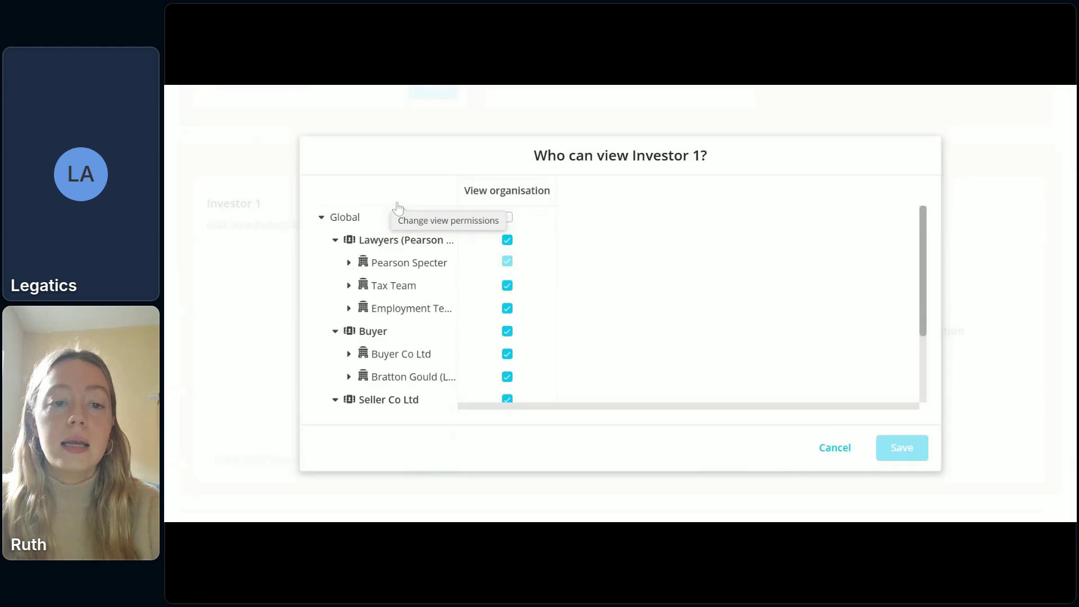
left_click(835, 448)
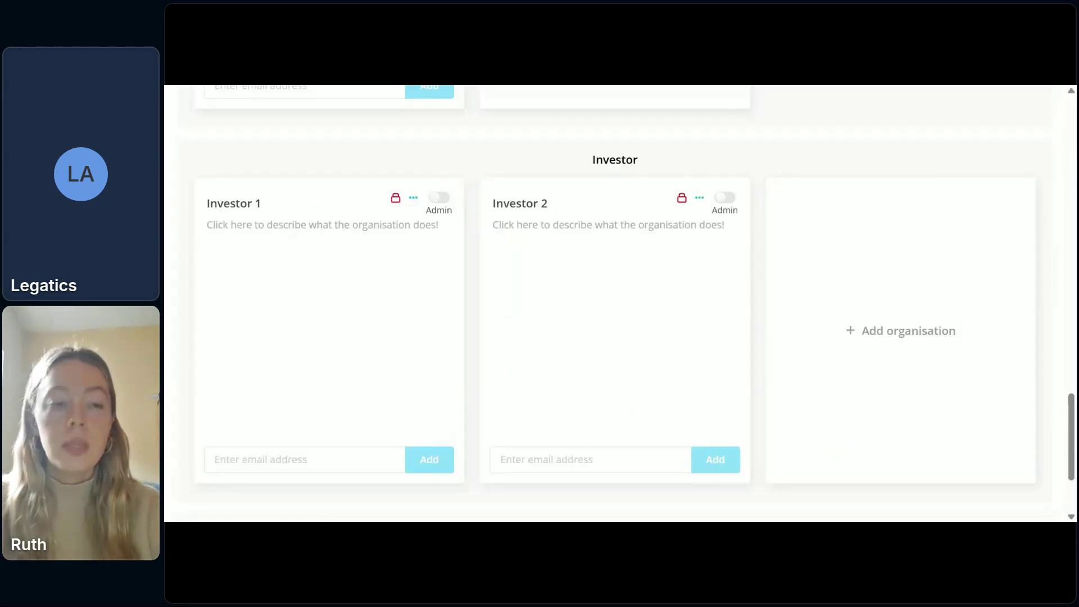
scroll(352, 367, "up", 3)
scroll(353, 368, "down", 2)
scroll(353, 368, "down", 3)
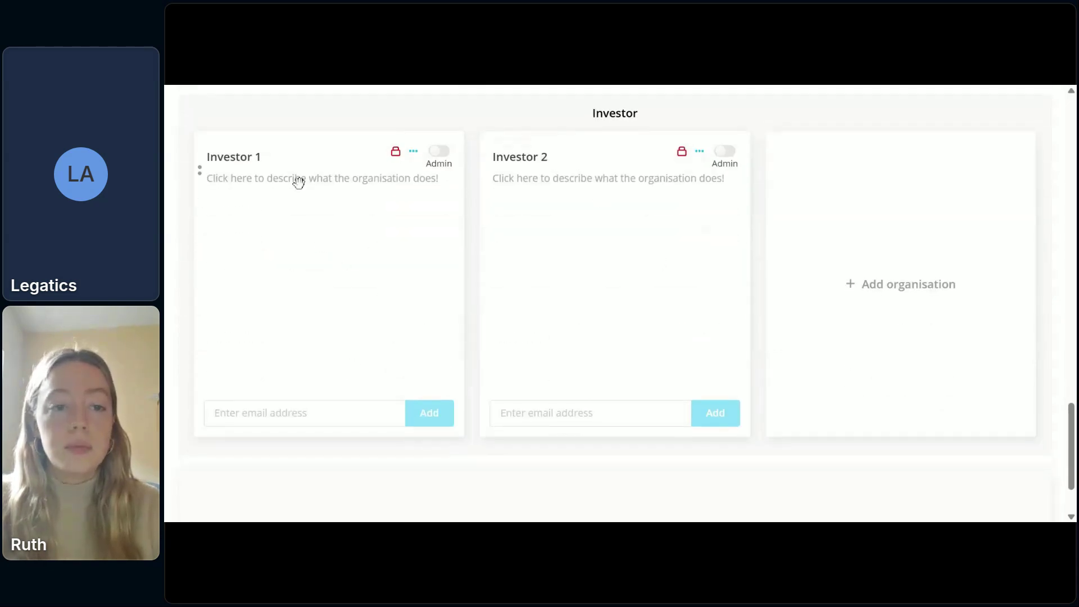
scroll(298, 180, "up", 1)
left_click(216, 450)
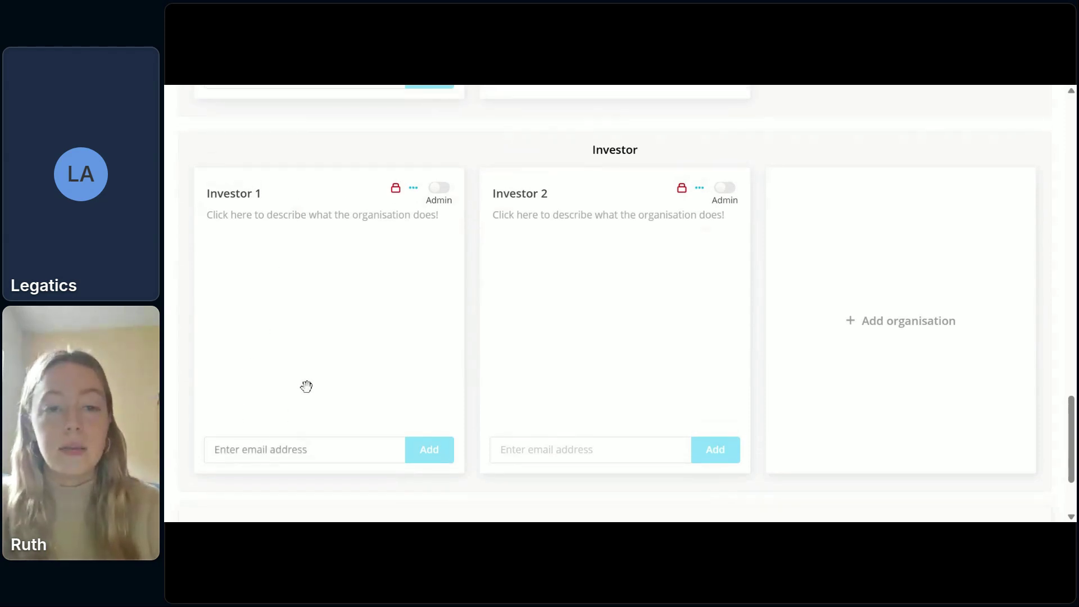
Look at the bulk add users form and its organisation choices, and close it without adding anyone.
scroll(306, 386, "up", 15)
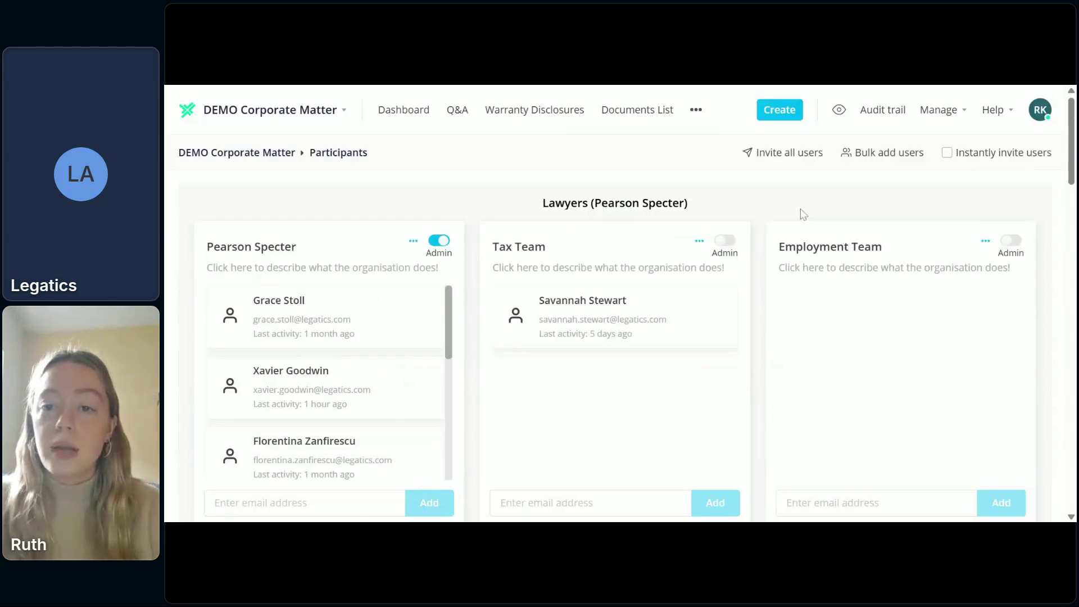
left_click(888, 157)
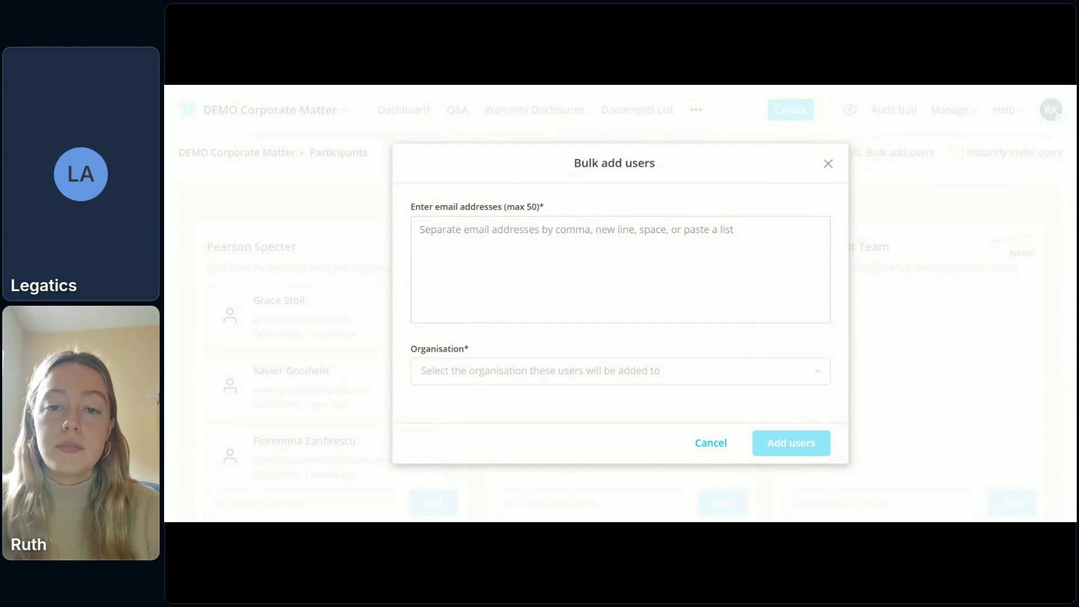
left_click(477, 371)
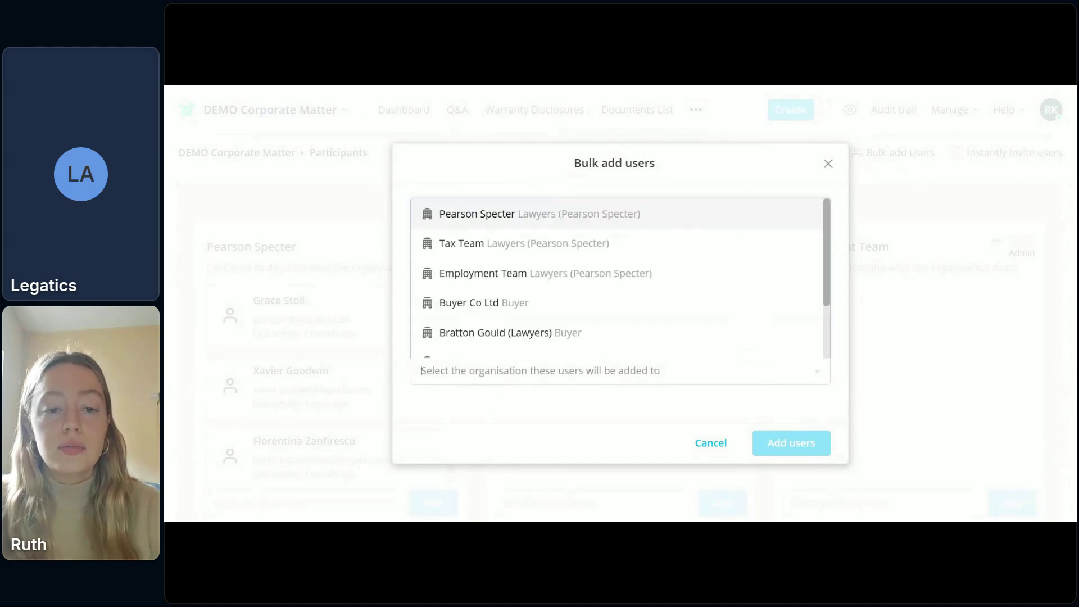
left_click(465, 424)
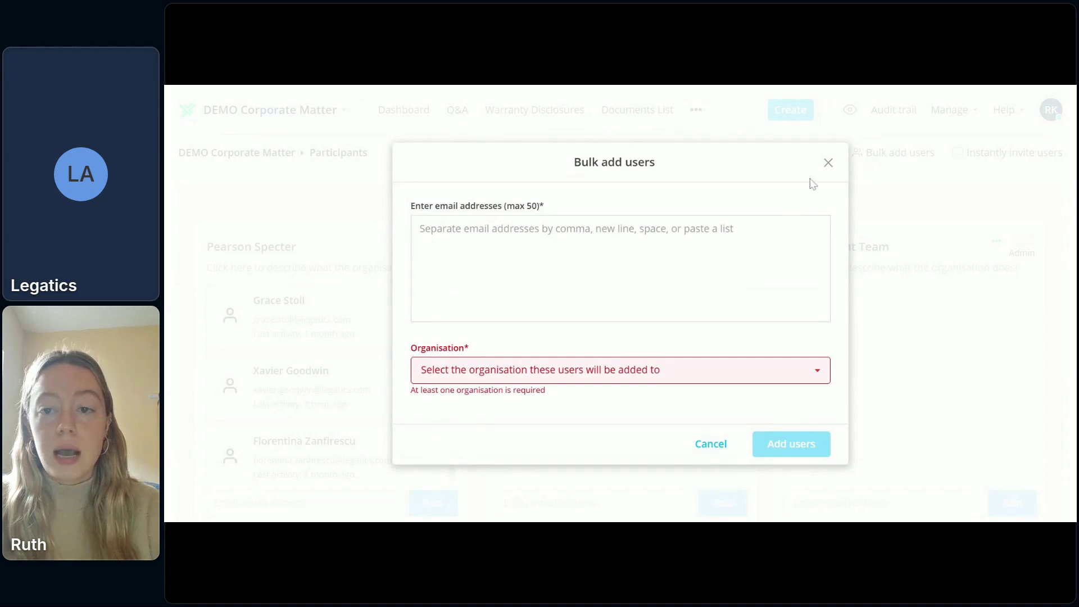
left_click(829, 163)
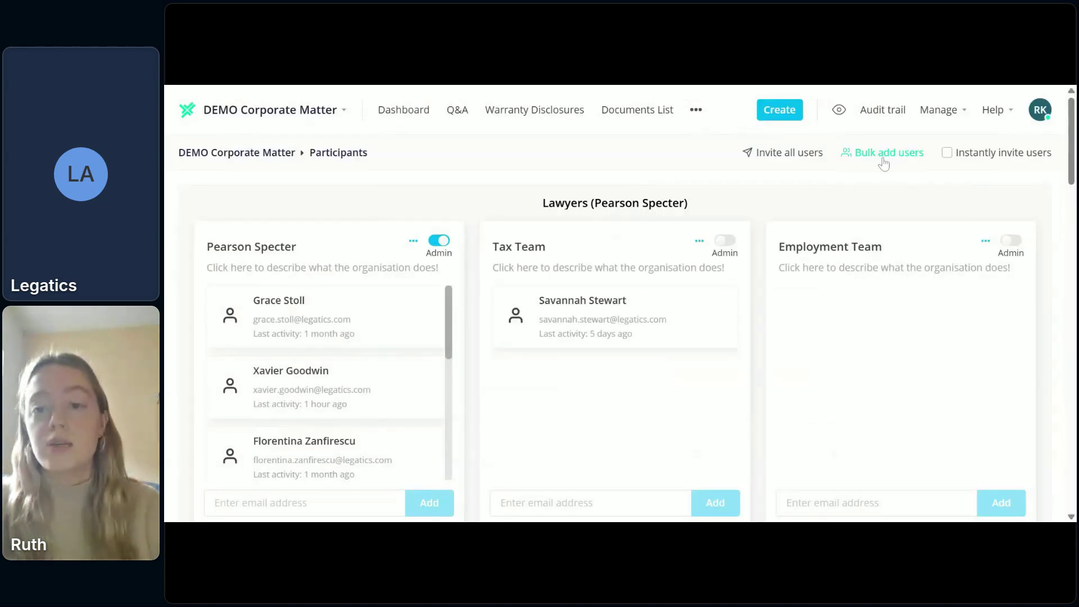
Review the participants page, examining the users' invitation status under the Pearson Specter and Buyer Co Ltd organisations.
scroll(430, 336, "down", 4)
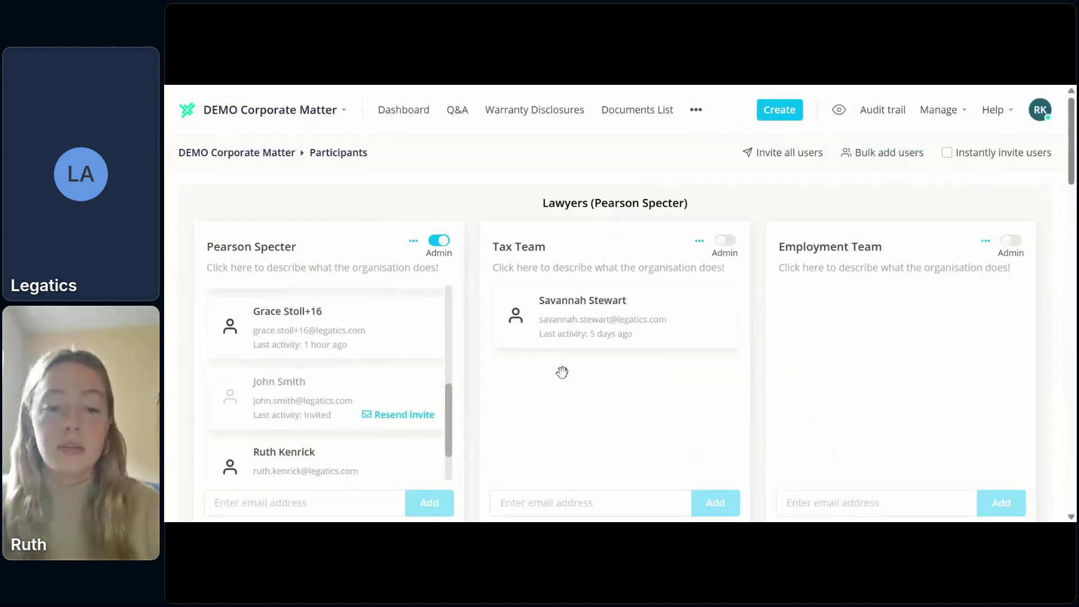
scroll(560, 374, "down", 5)
scroll(330, 400, "down", 5)
scroll(436, 407, "down", 1)
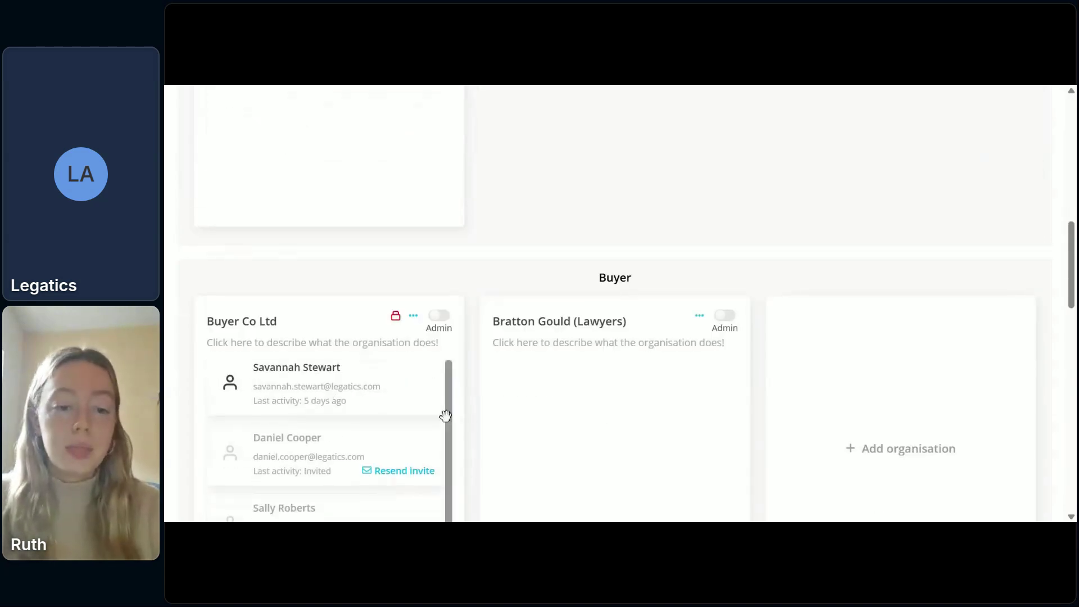
scroll(509, 421, "down", 10)
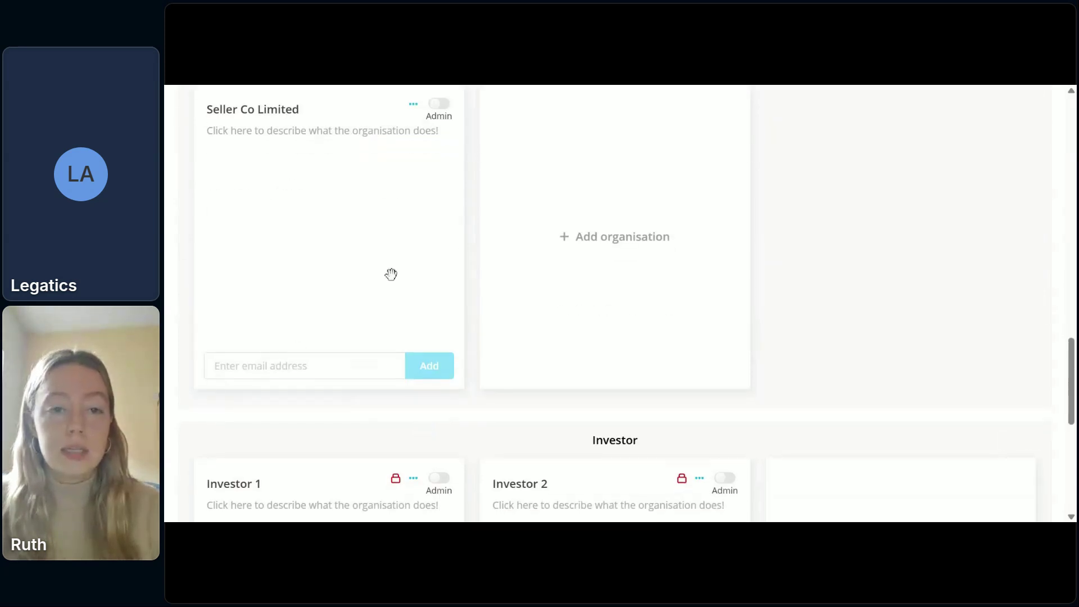
scroll(390, 273, "up", 8)
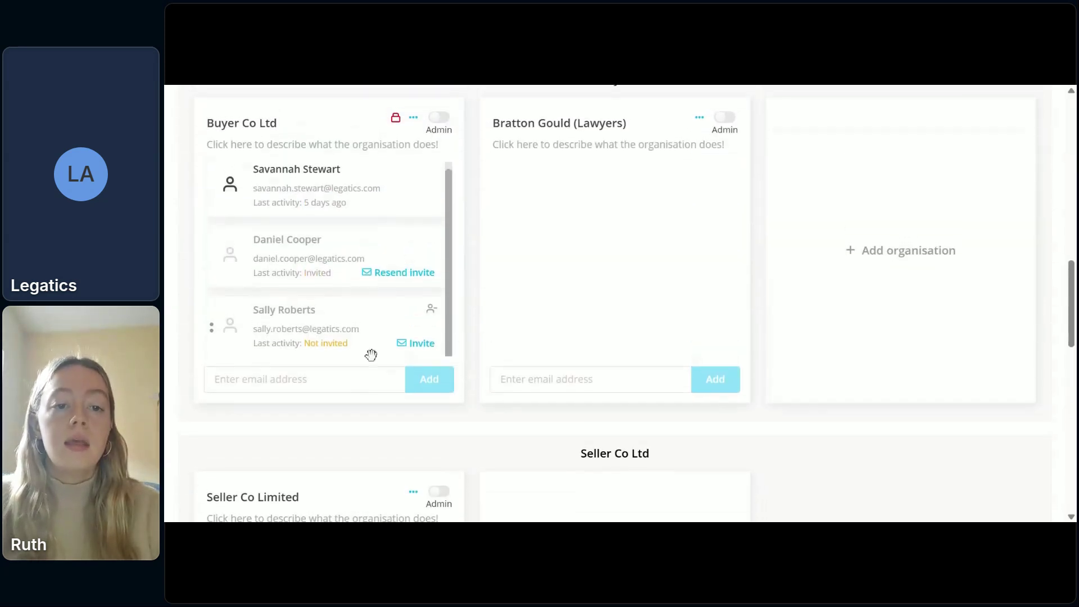
scroll(371, 352, "down", 2)
scroll(292, 373, "up", 3)
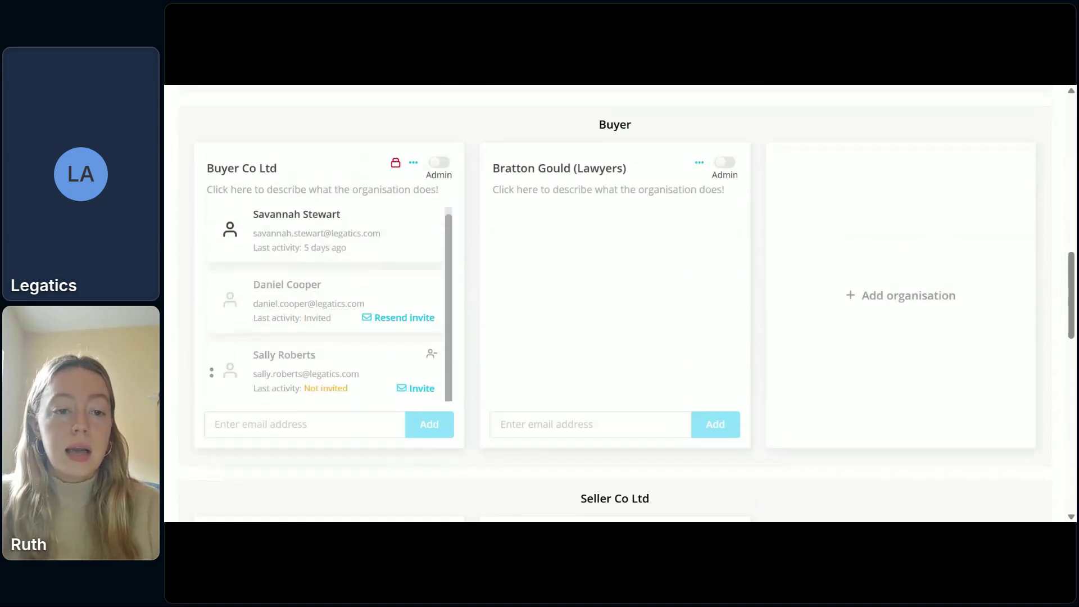
scroll(294, 374, "down", 1)
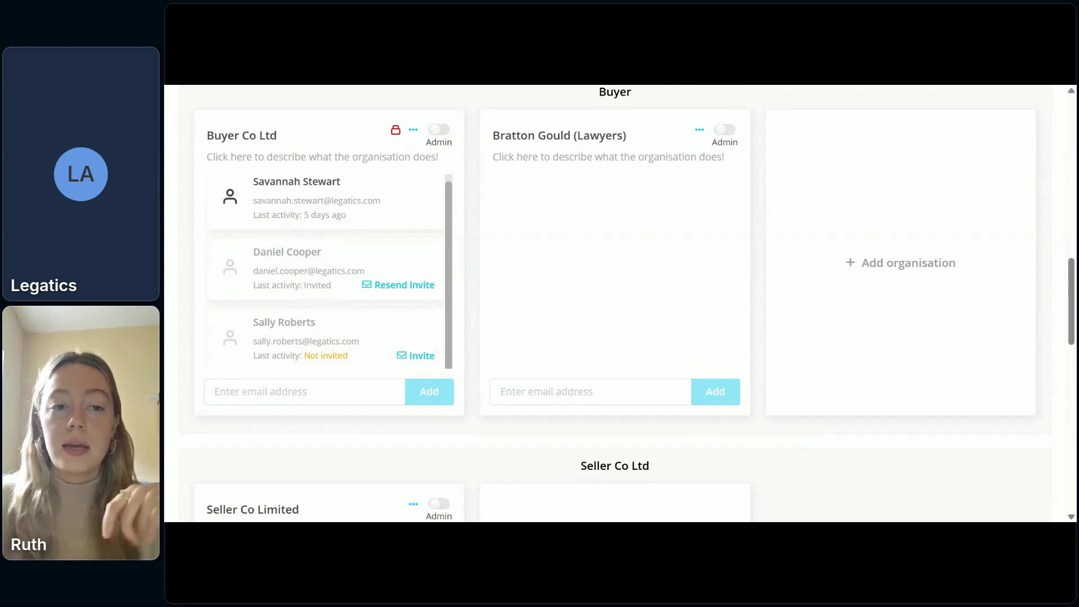
scroll(631, 275, "up", 10)
scroll(632, 274, "up", 2)
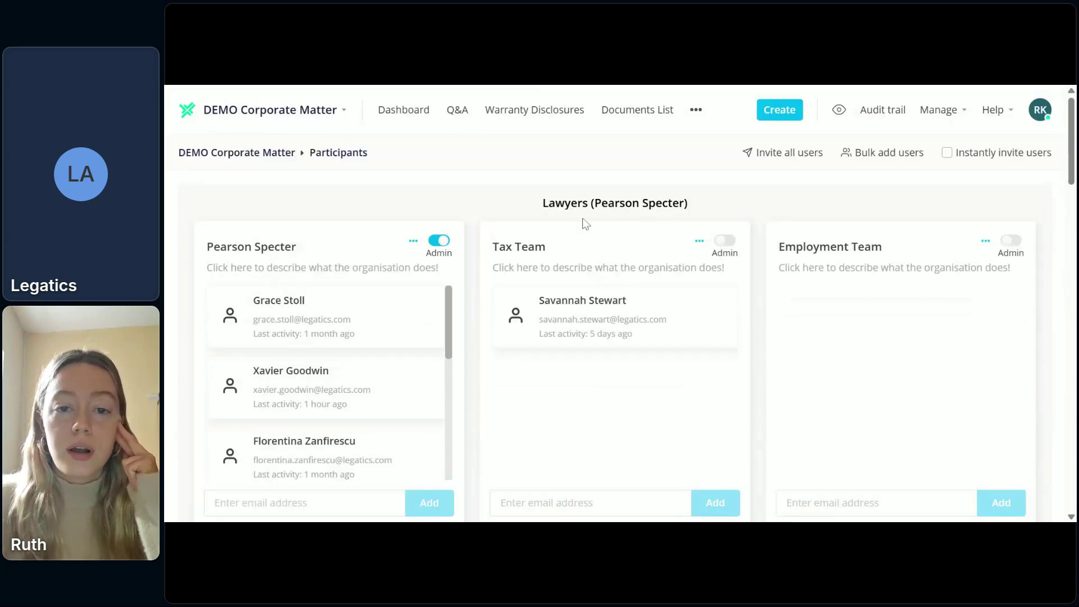
scroll(582, 223, "down", 1)
scroll(607, 221, "up", 1)
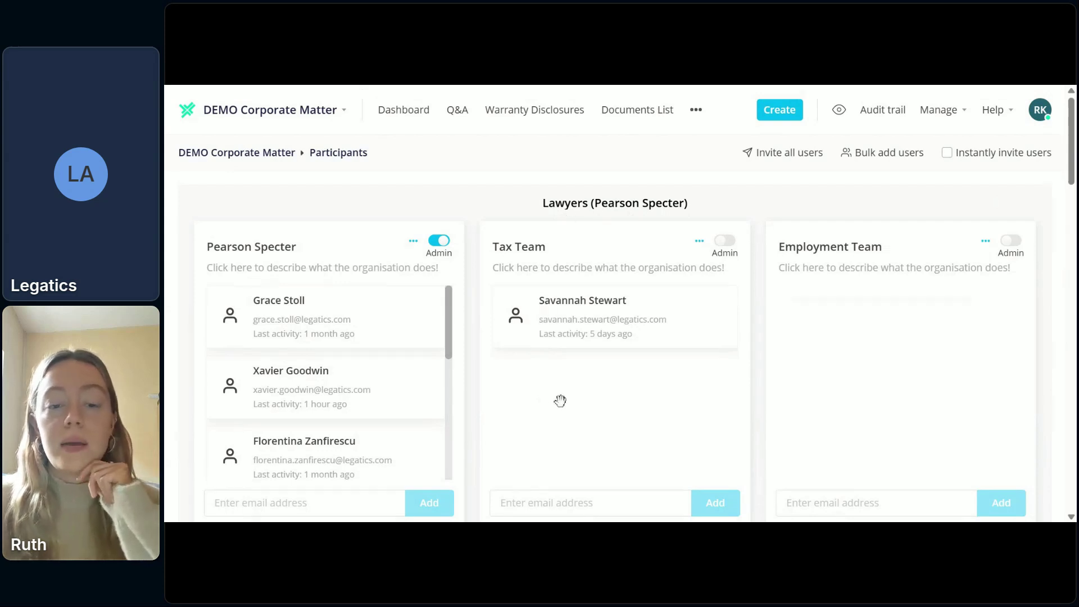
Go to the DEMO Corporate Matter dashboard and examine the status summaries and existing lists.
left_click(265, 152)
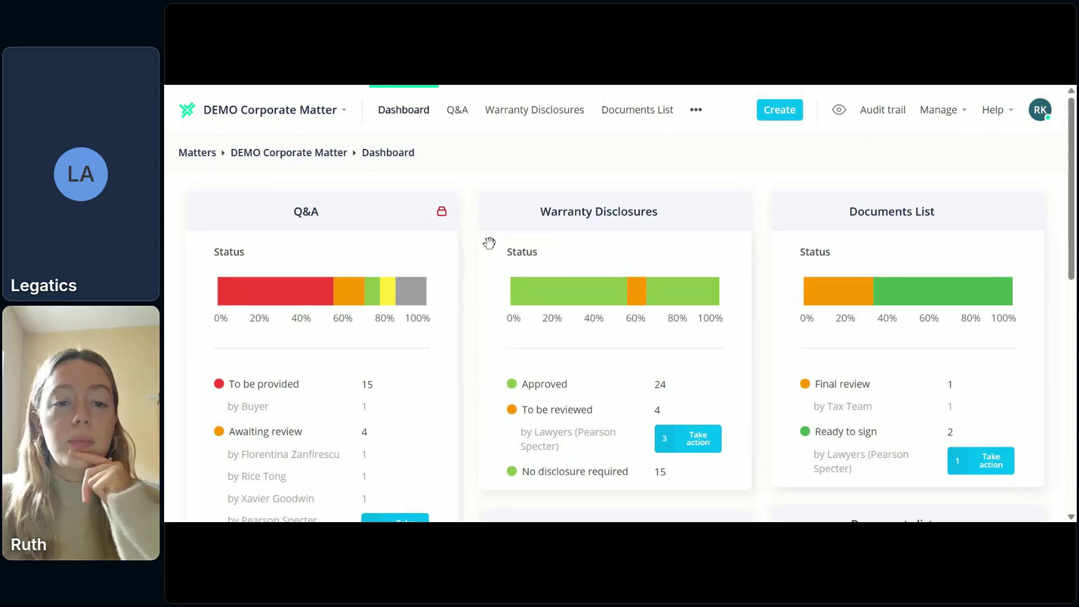
scroll(475, 287, "down", 4)
scroll(475, 287, "up", 2)
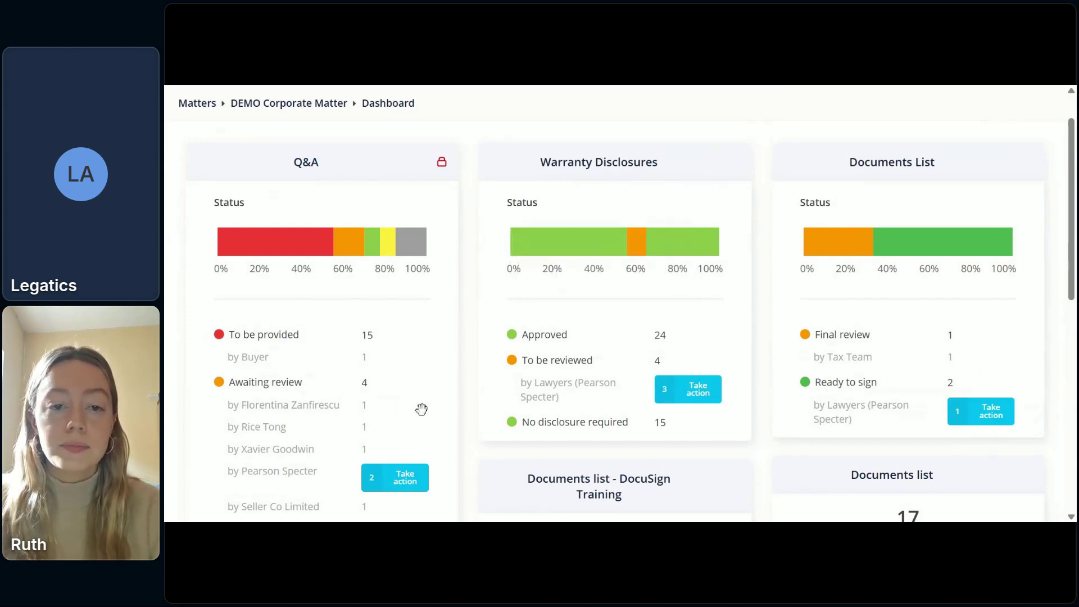
scroll(423, 409, "down", 3)
scroll(423, 409, "down", 4)
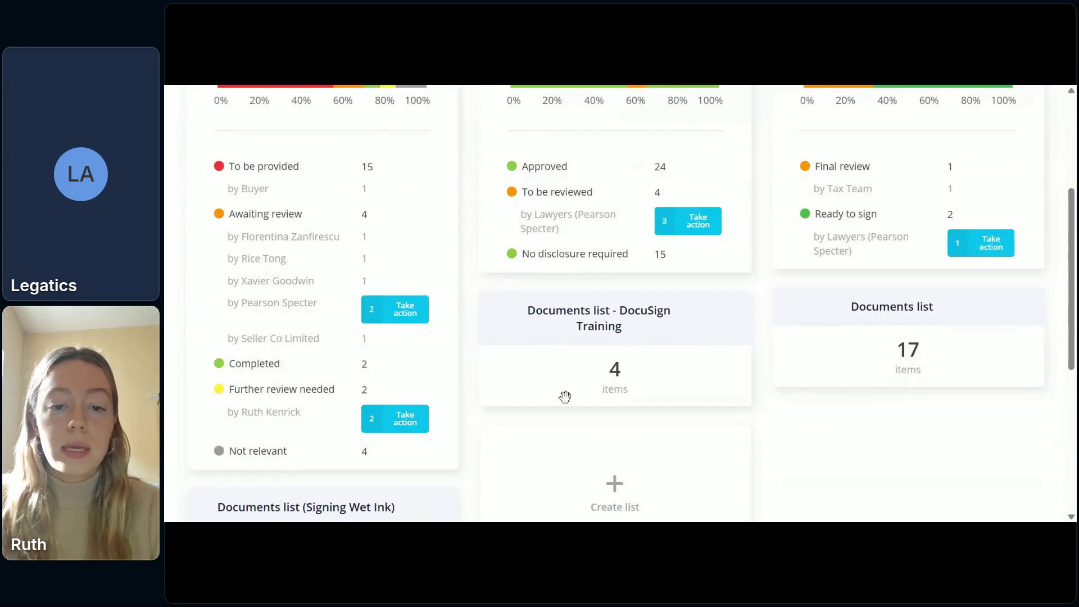
scroll(614, 376, "down", 8)
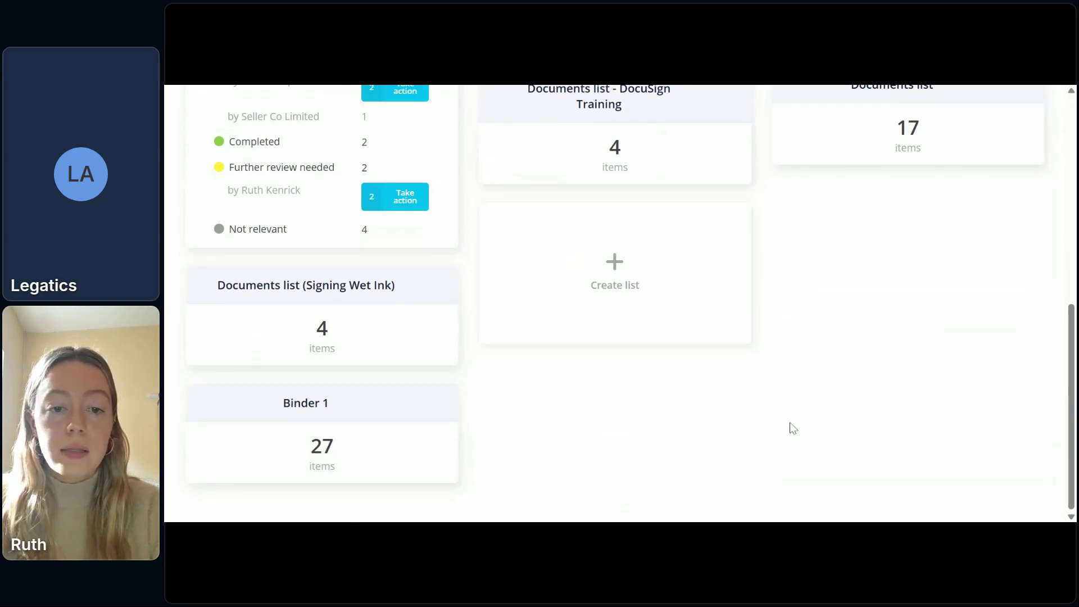
scroll(766, 286, "up", 13)
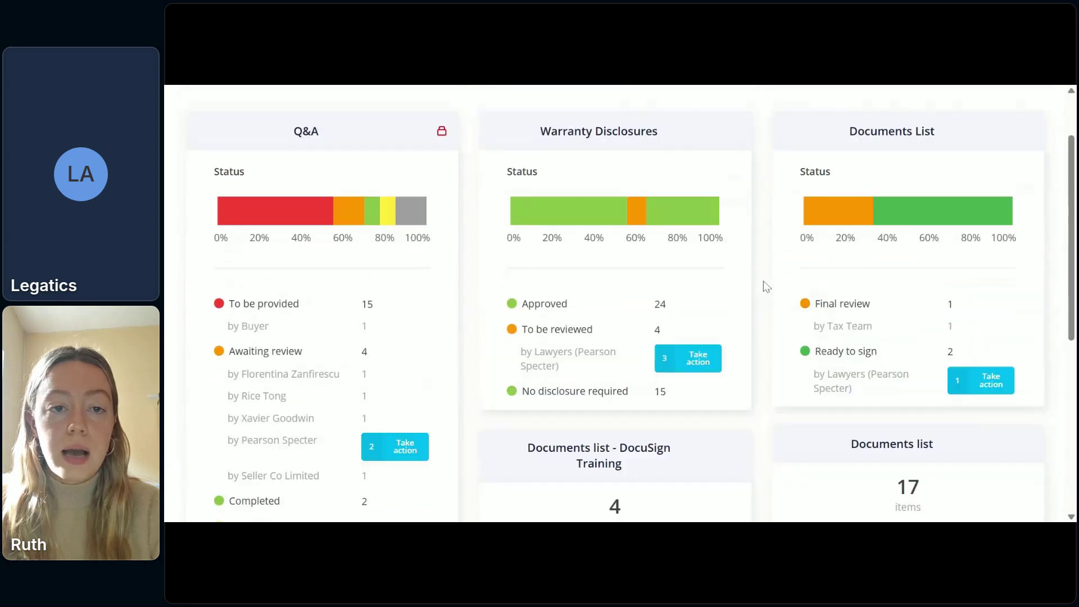
scroll(633, 385, "down", 4)
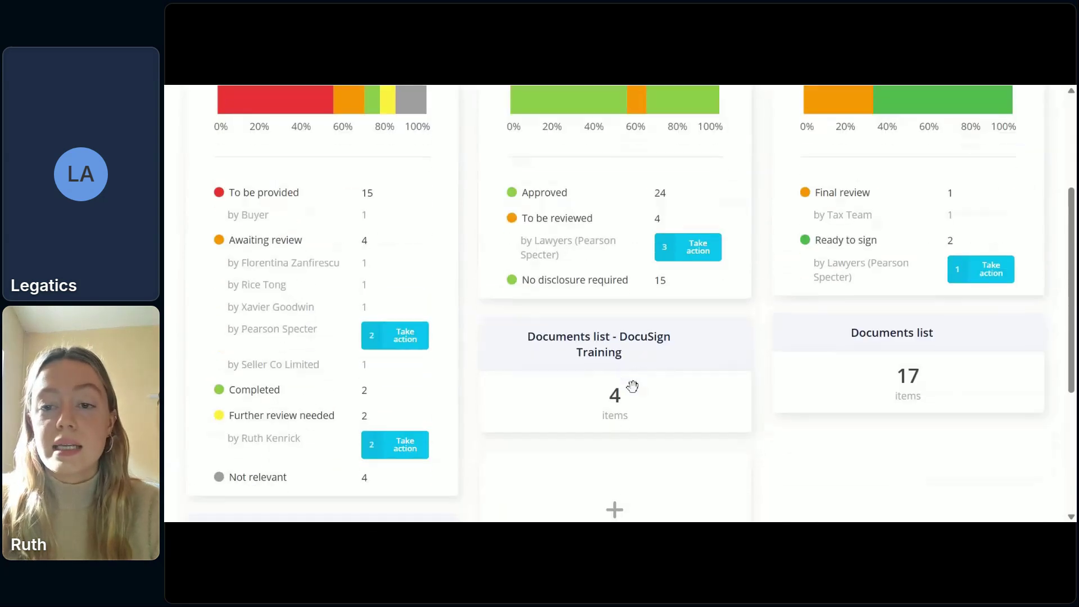
scroll(632, 385, "down", 8)
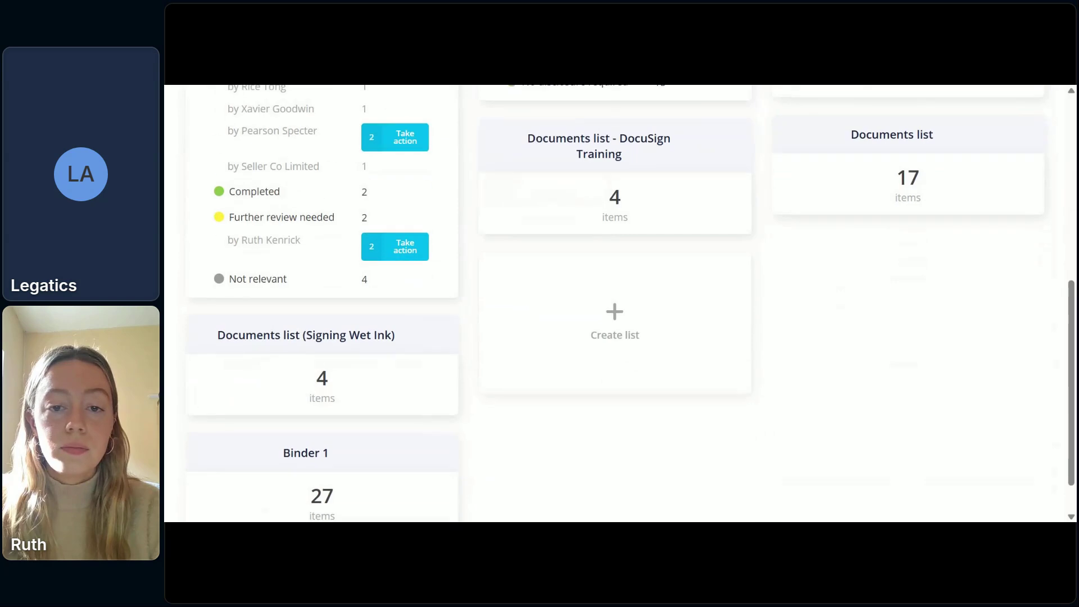
scroll(544, 231, "up", 11)
scroll(544, 230, "down", 4)
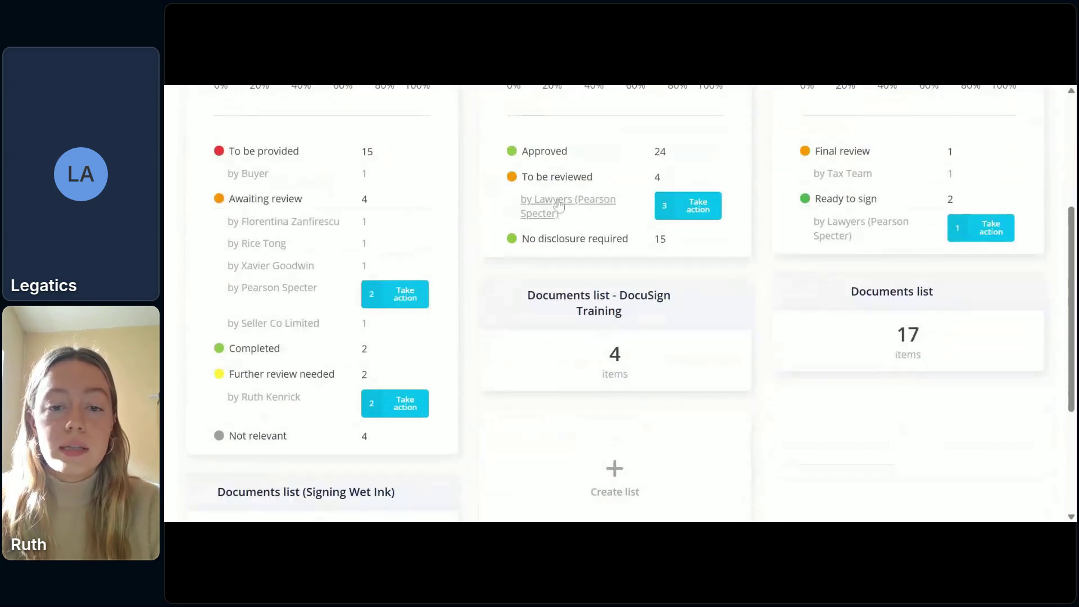
scroll(593, 337, "down", 5)
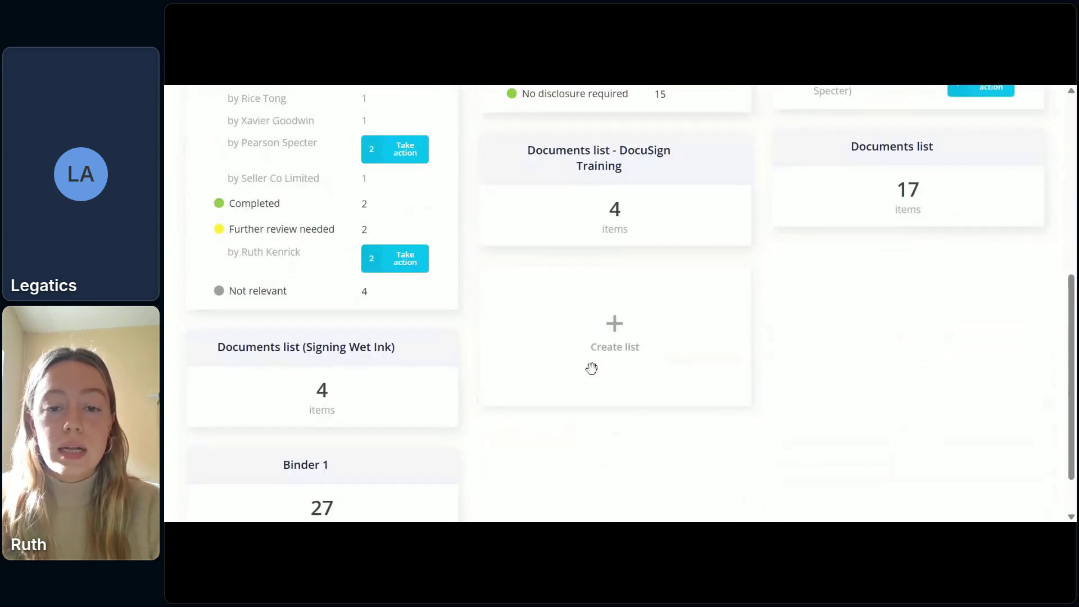
Start creating a list from a template and look over the Legatics templates in the Corporate category.
left_click(616, 324)
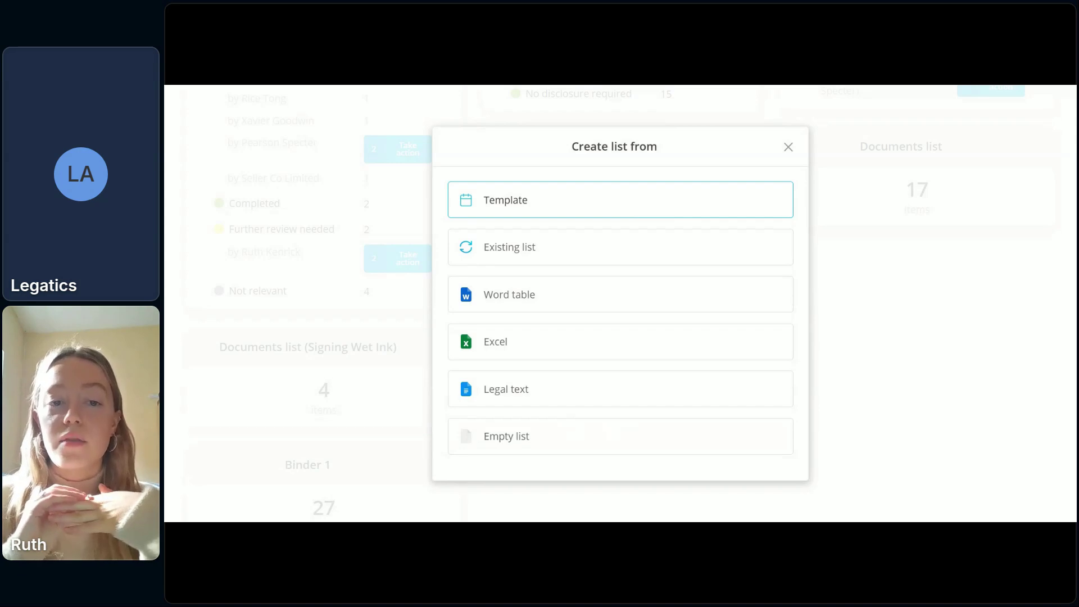
left_click(629, 205)
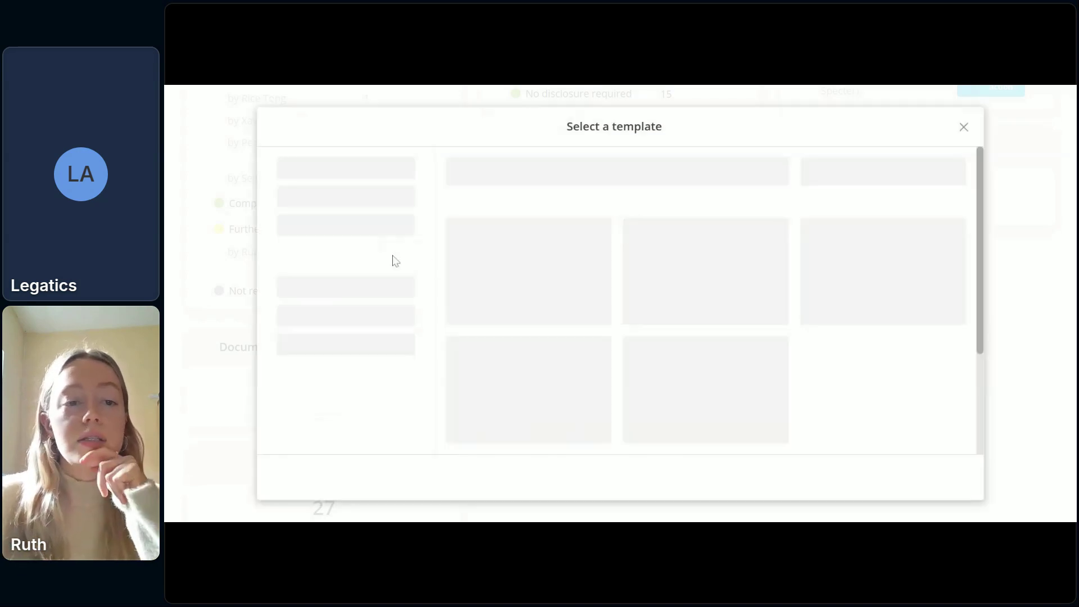
left_click(362, 234)
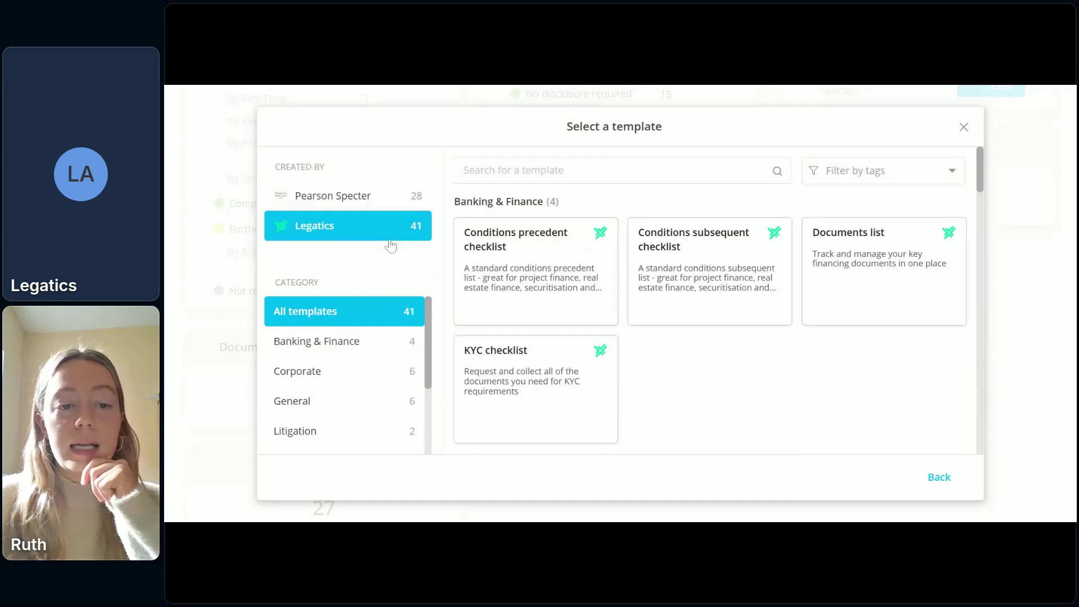
scroll(590, 301, "down", 2)
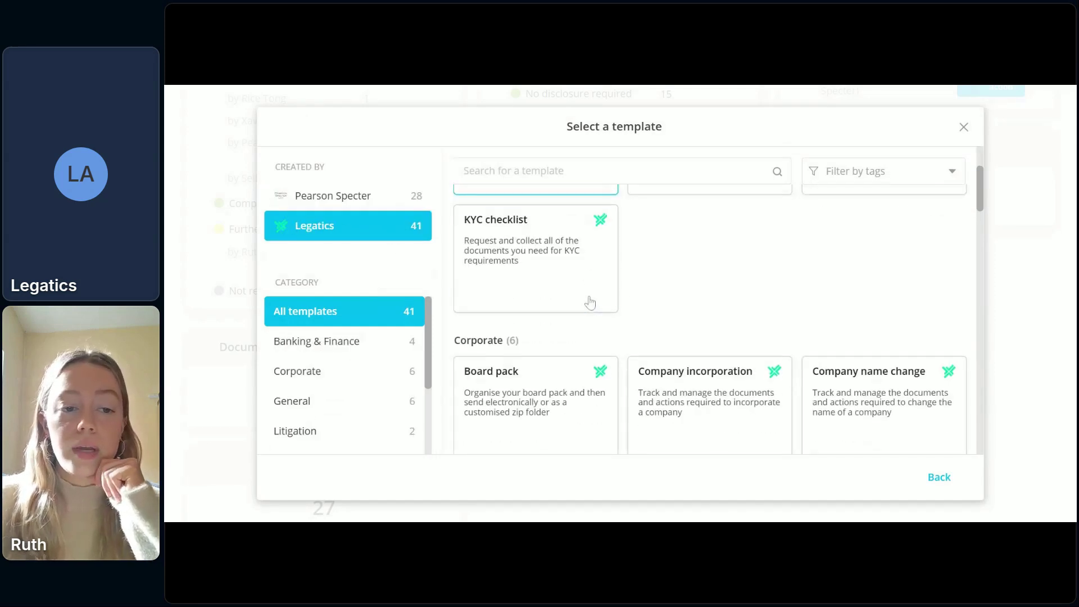
left_click(386, 371)
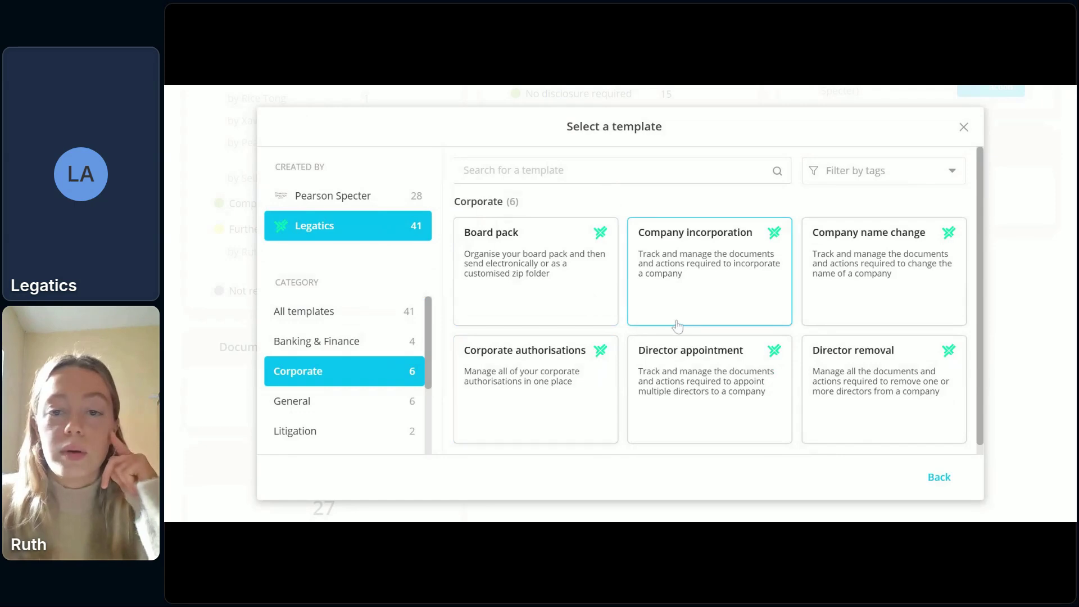
scroll(652, 354, "down", 1)
Examine the Legatics templates in the Mergers & Acquisitions category, and return to the list source choices without selecting one.
scroll(331, 413, "down", 3)
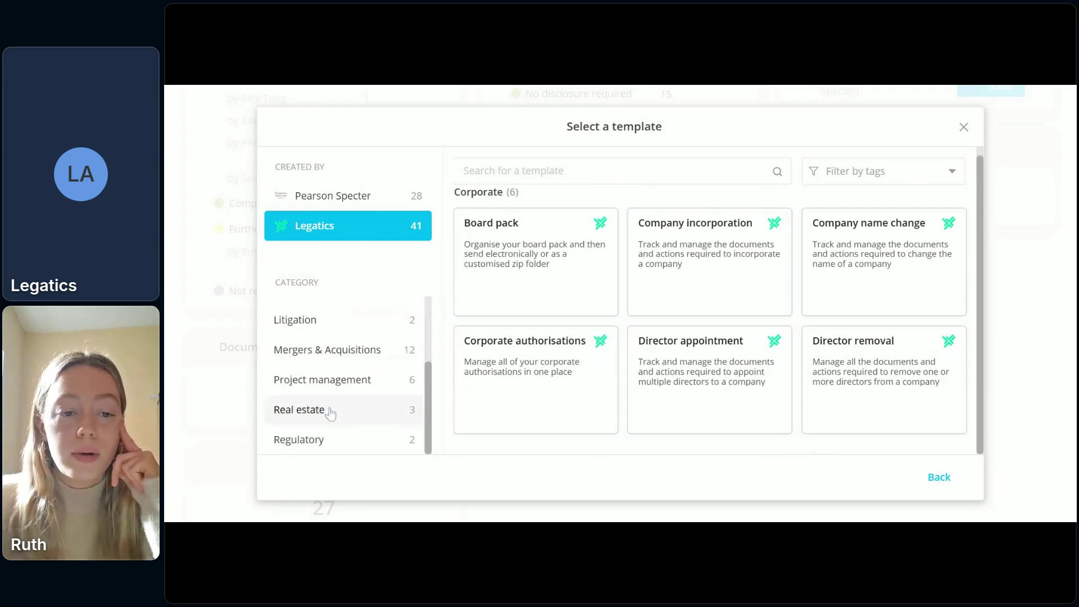
left_click(340, 354)
scroll(630, 360, "down", 1)
scroll(624, 371, "up", 1)
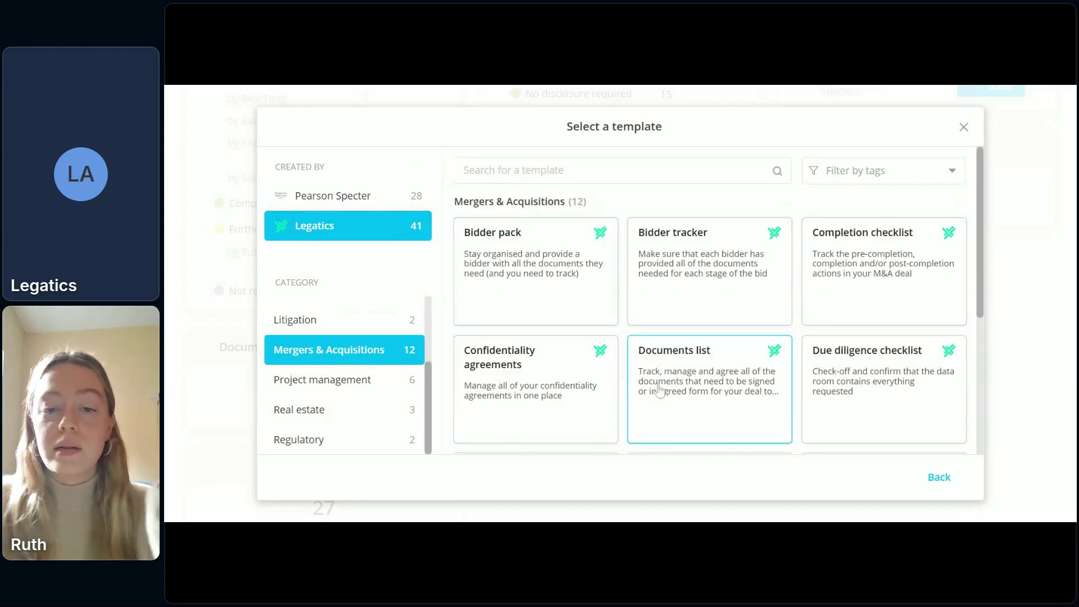
scroll(660, 390, "down", 3)
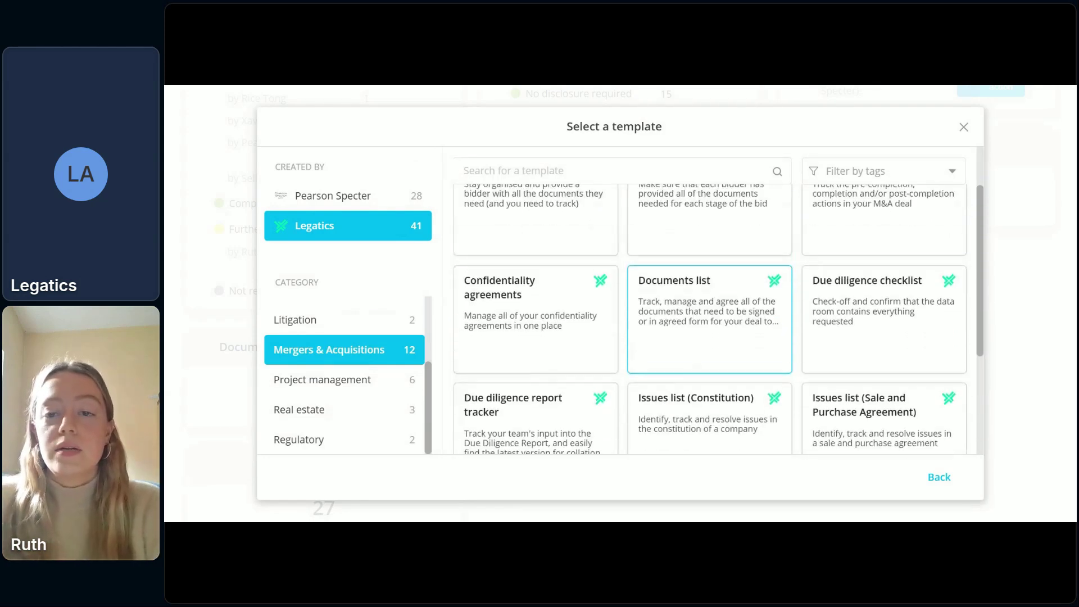
scroll(710, 376, "down", 3)
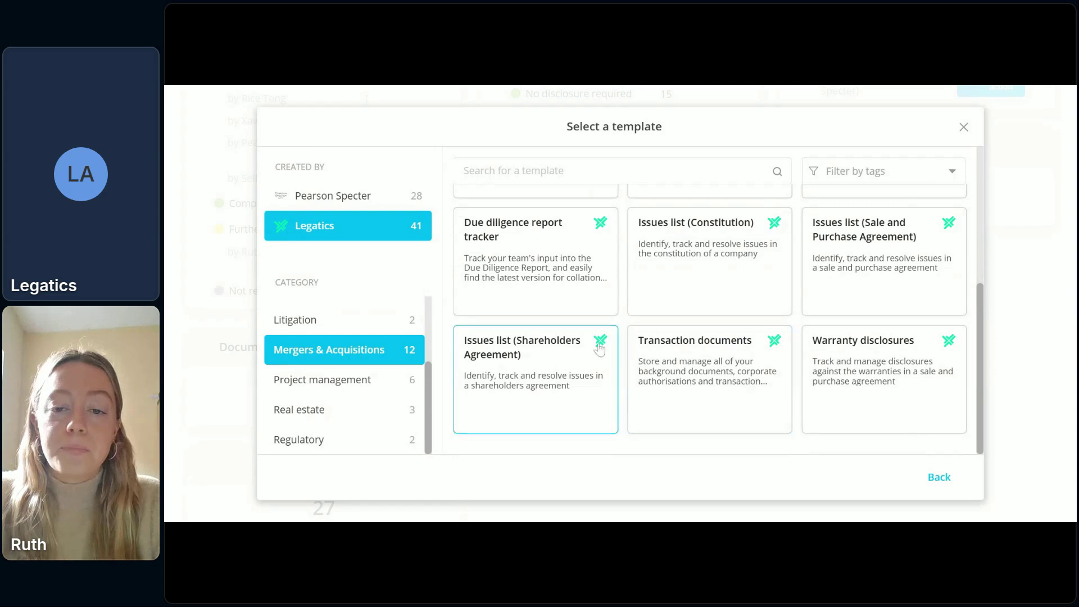
scroll(574, 364, "up", 3)
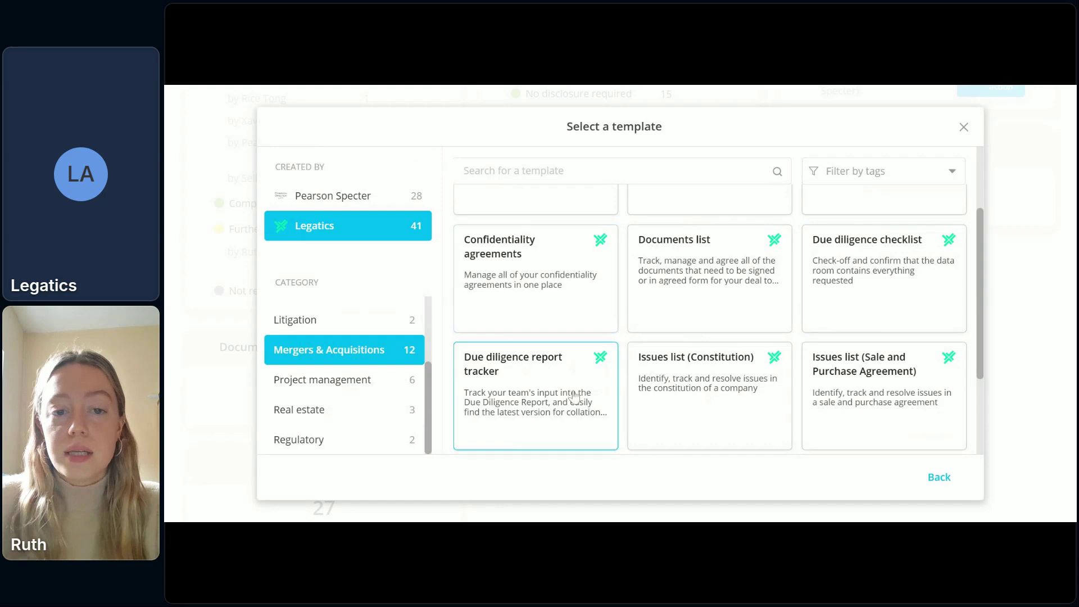
scroll(563, 388, "up", 2)
scroll(577, 394, "down", 2)
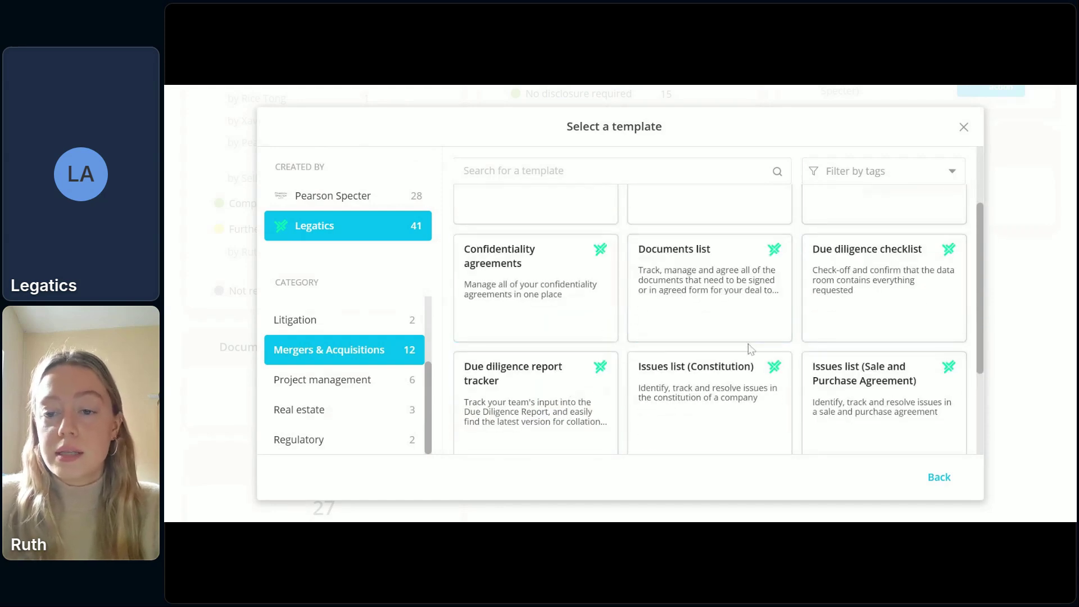
left_click(939, 478)
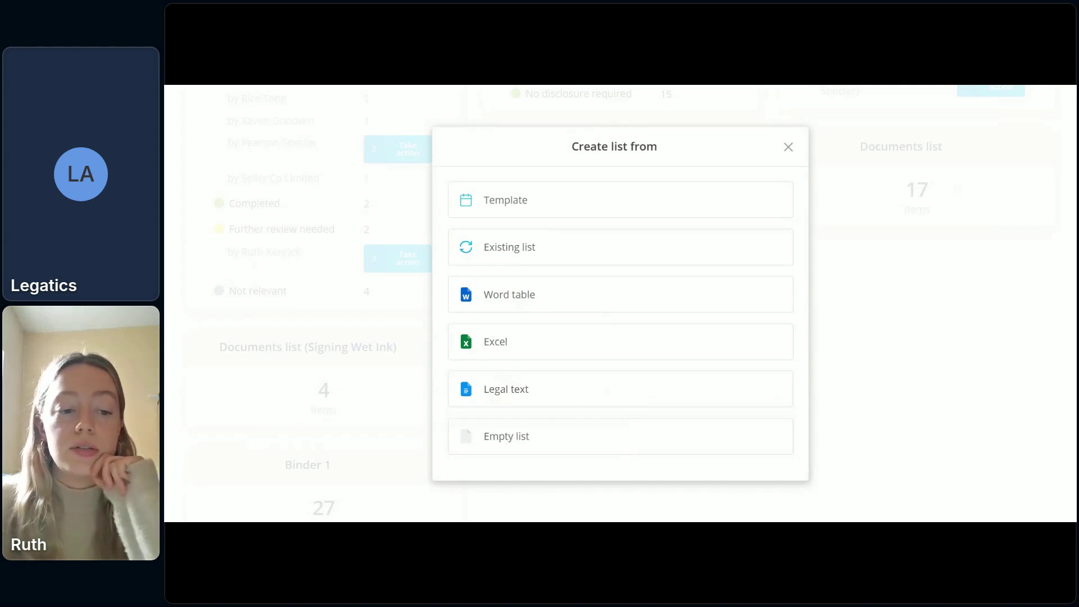
Start a new list from legal text and paste in the copied seller warranty clauses.
left_click(872, 332)
left_click(603, 322)
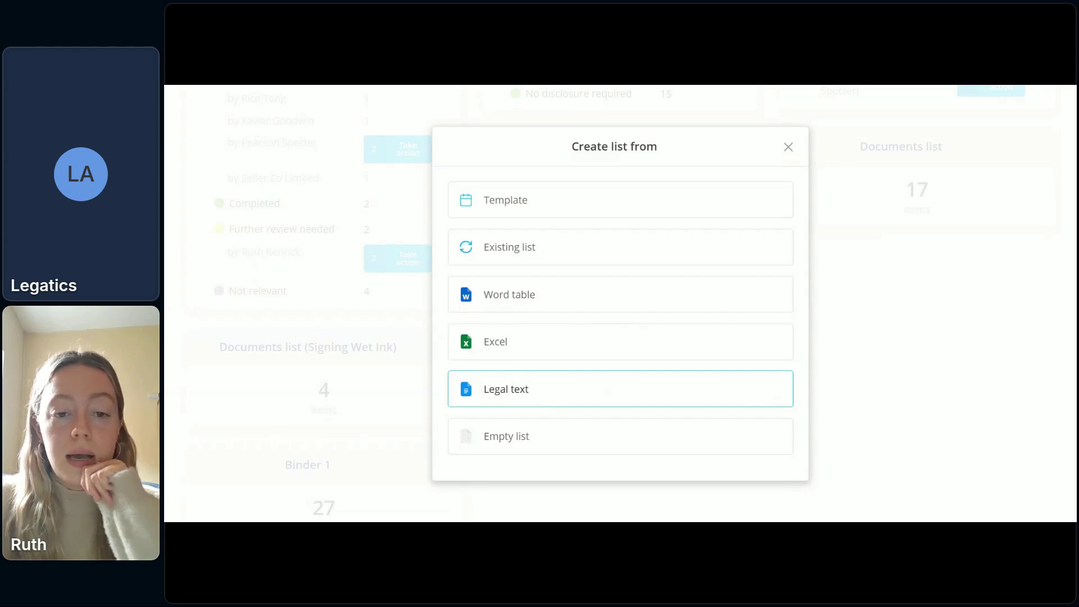
left_click(587, 388)
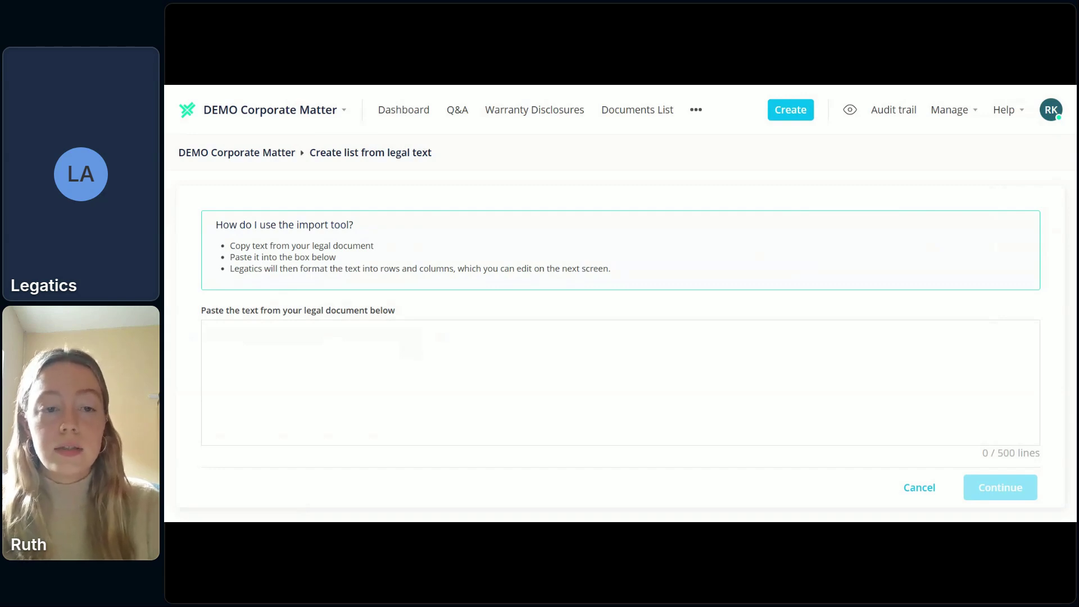
key("ctrl+v")
Check the pasted clauses from section 1 GENERAL into section 2 ACCOUNTS, and convert the text into rows and sections.
scroll(441, 337, "up", 12)
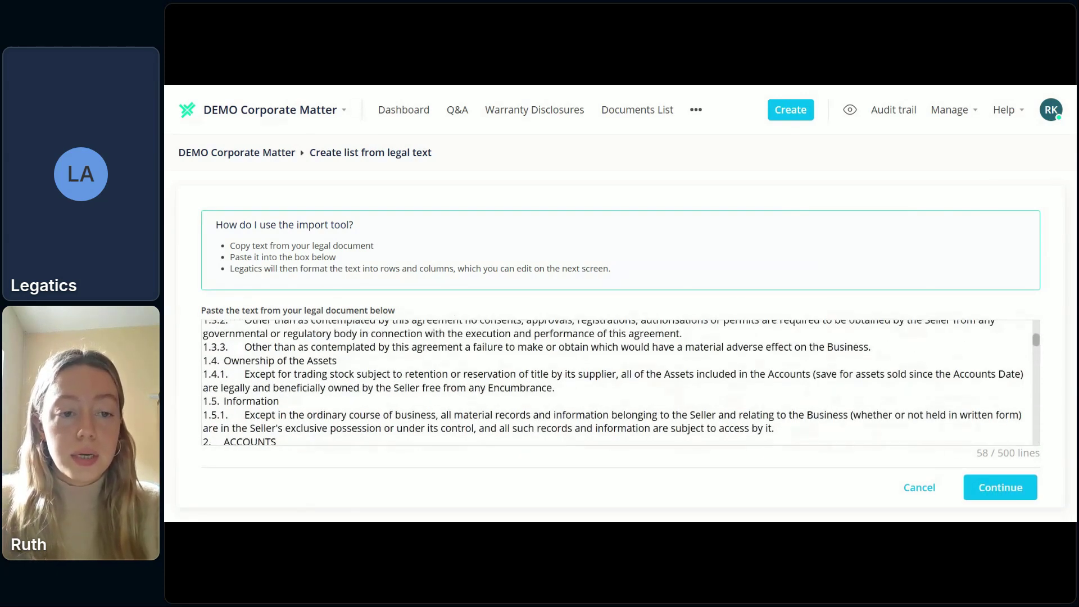
scroll(444, 338, "up", 3)
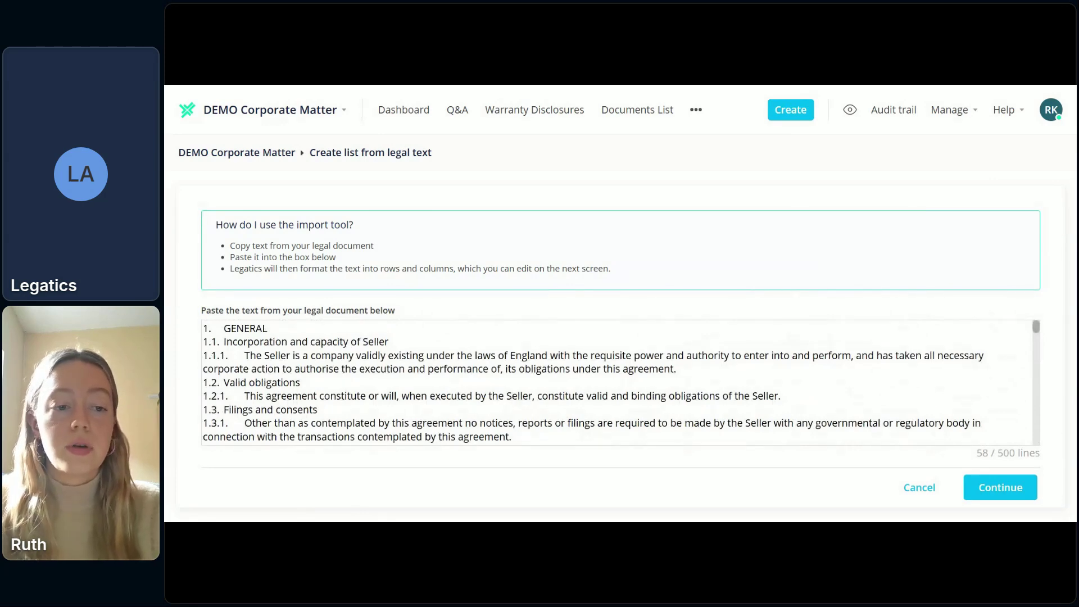
scroll(618, 382, "down", 1)
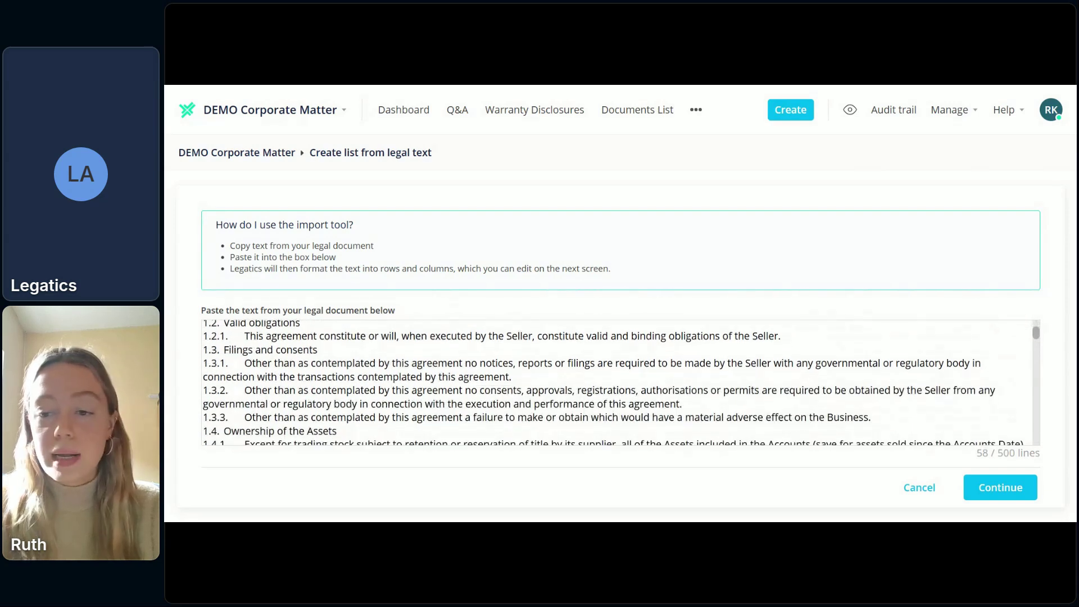
scroll(618, 382, "down", 2)
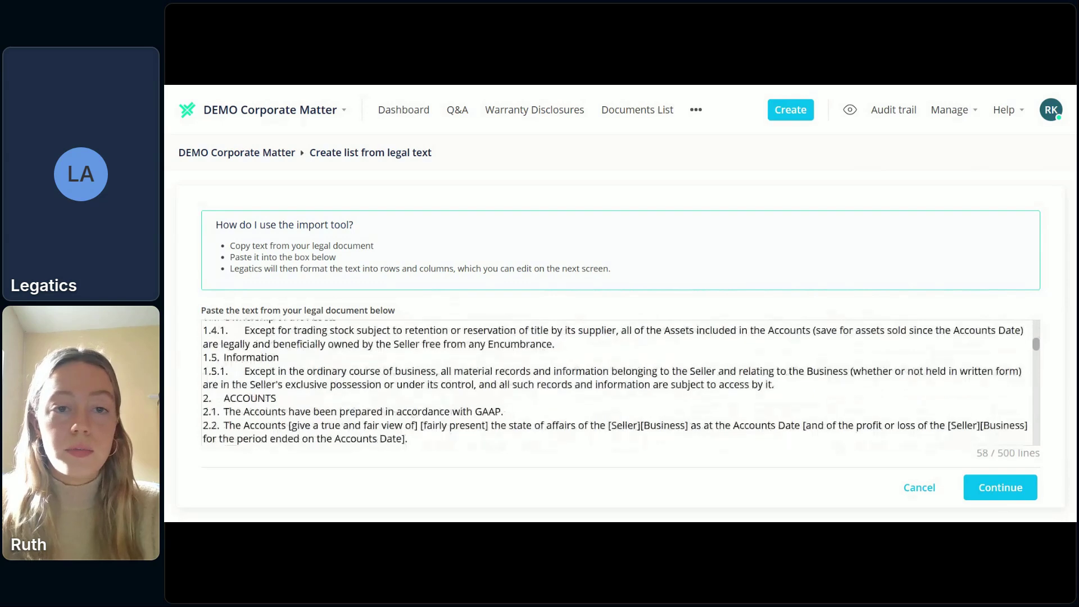
left_click(1002, 495)
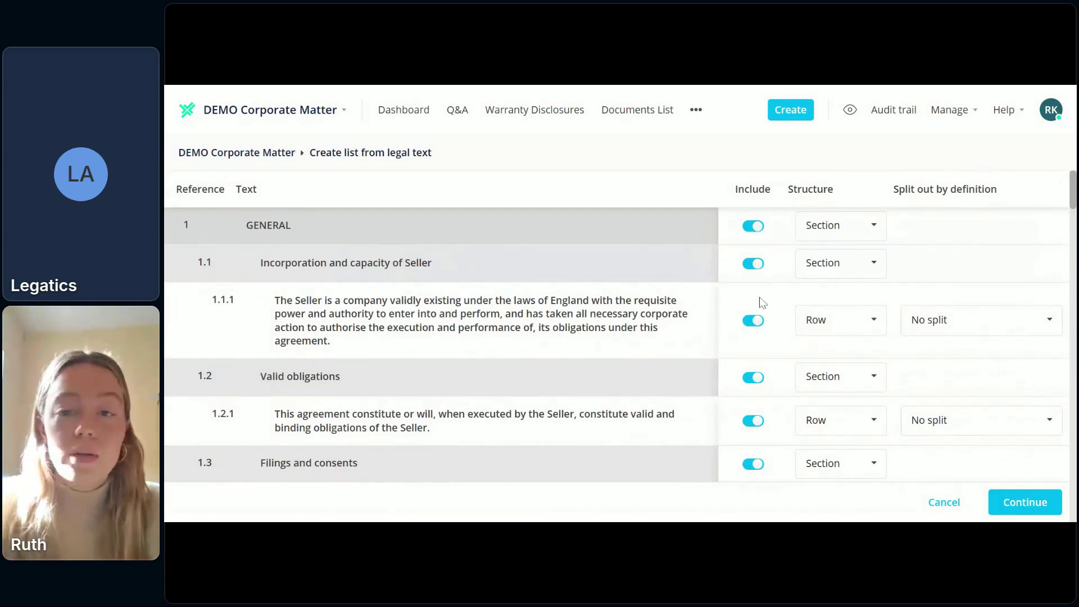
Look over the converted clauses and the structure options for clause 1 GENERAL, leaving it as Section.
scroll(744, 349, "down", 3)
scroll(745, 348, "up", 3)
scroll(699, 272, "down", 1)
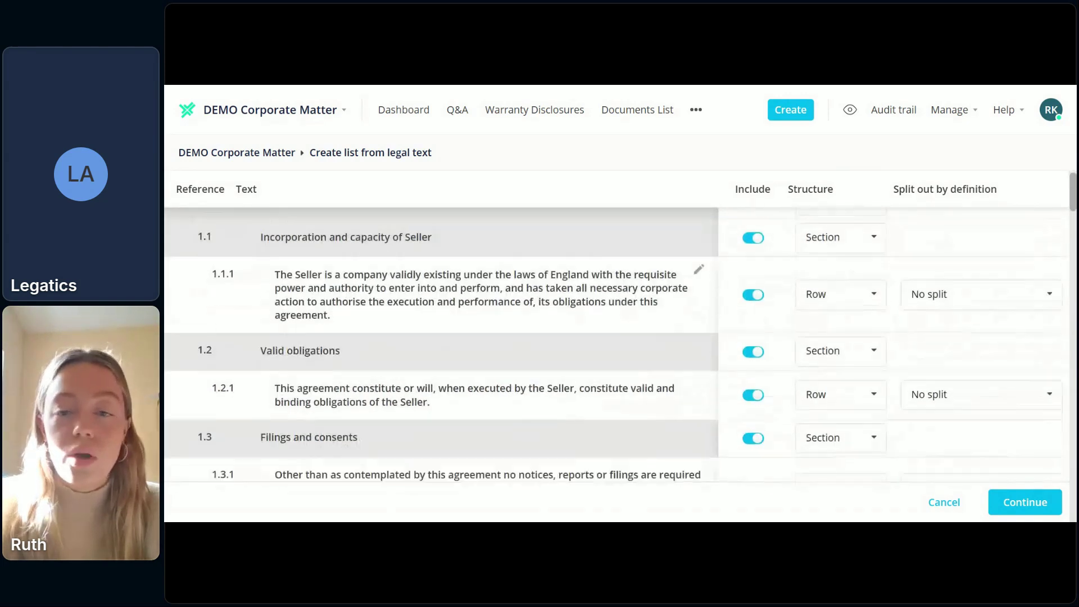
scroll(699, 273, "up", 1)
left_click(844, 239)
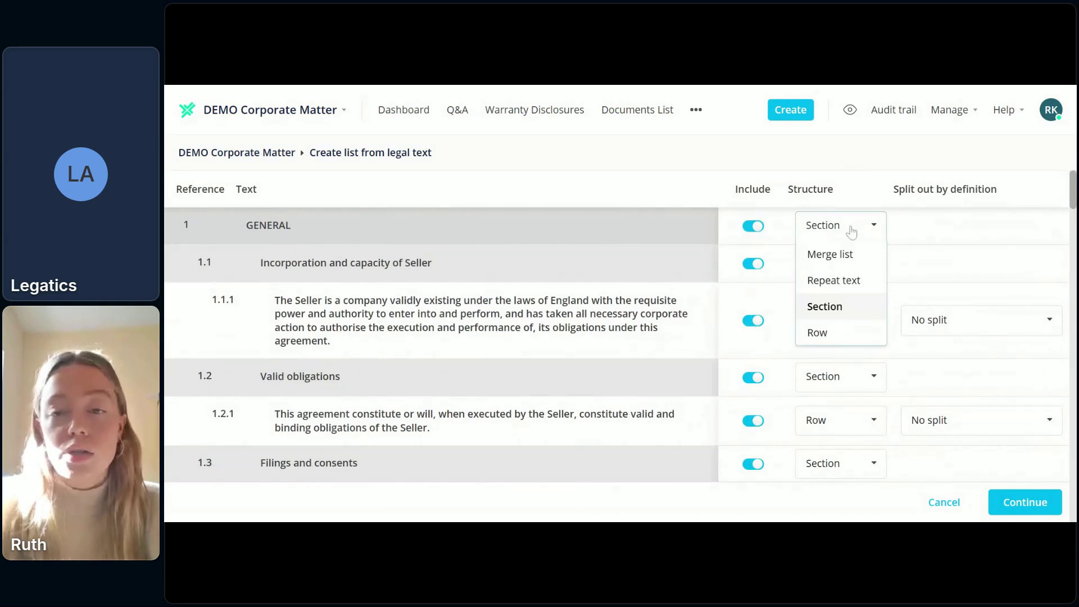
left_click(853, 226)
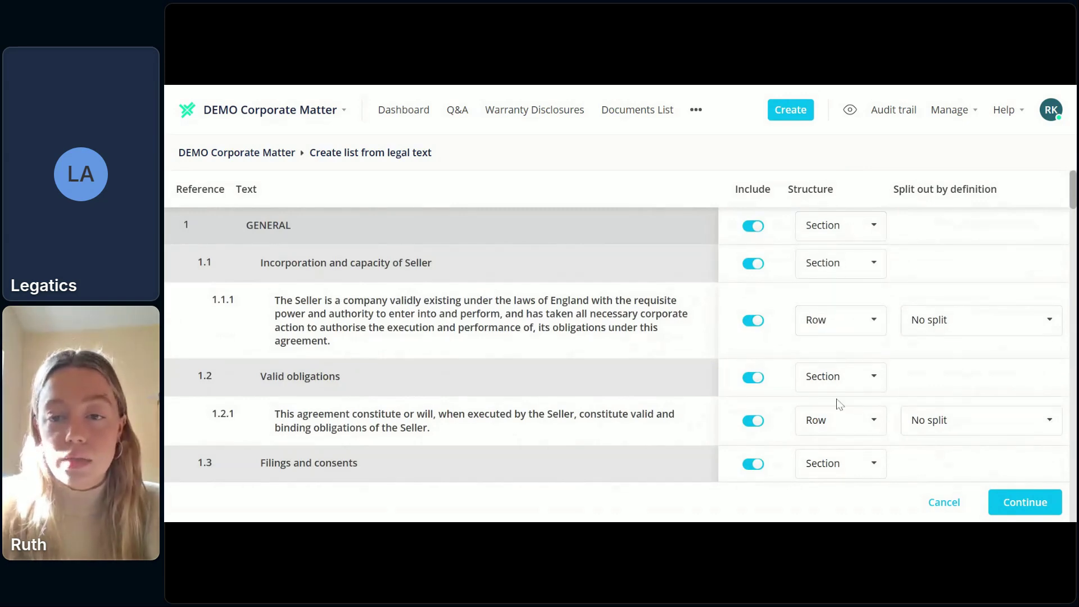
scroll(846, 368, "down", 1)
scroll(847, 366, "up", 1)
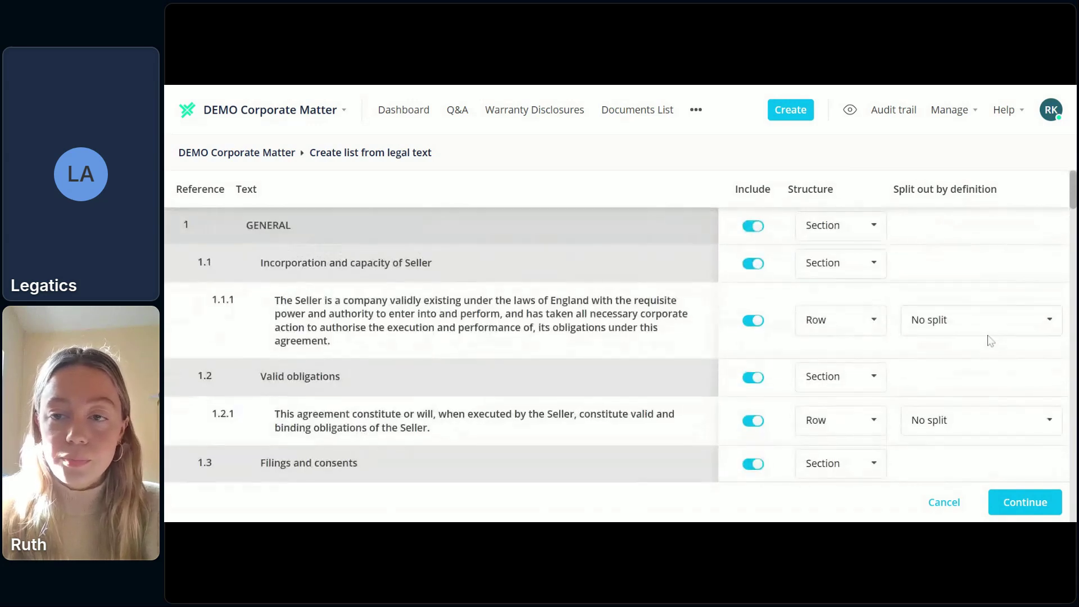
Look at the options for splitting clause 1.1.1 by definition, view the Seller definitions form, and cancel it.
left_click(995, 329)
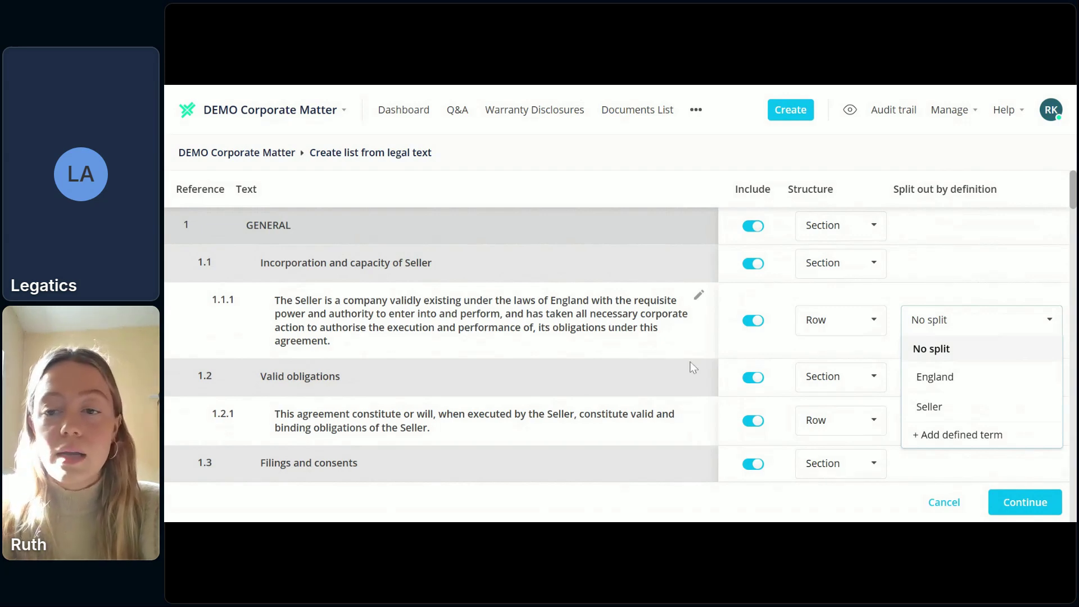
left_click(983, 321)
left_click(983, 322)
left_click(948, 408)
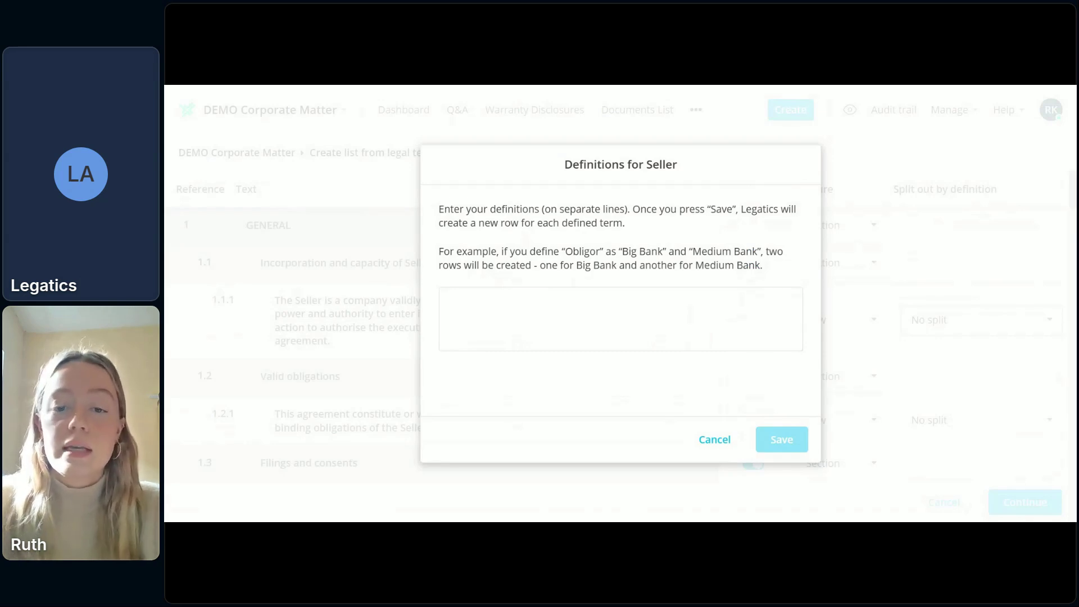
left_click(713, 443)
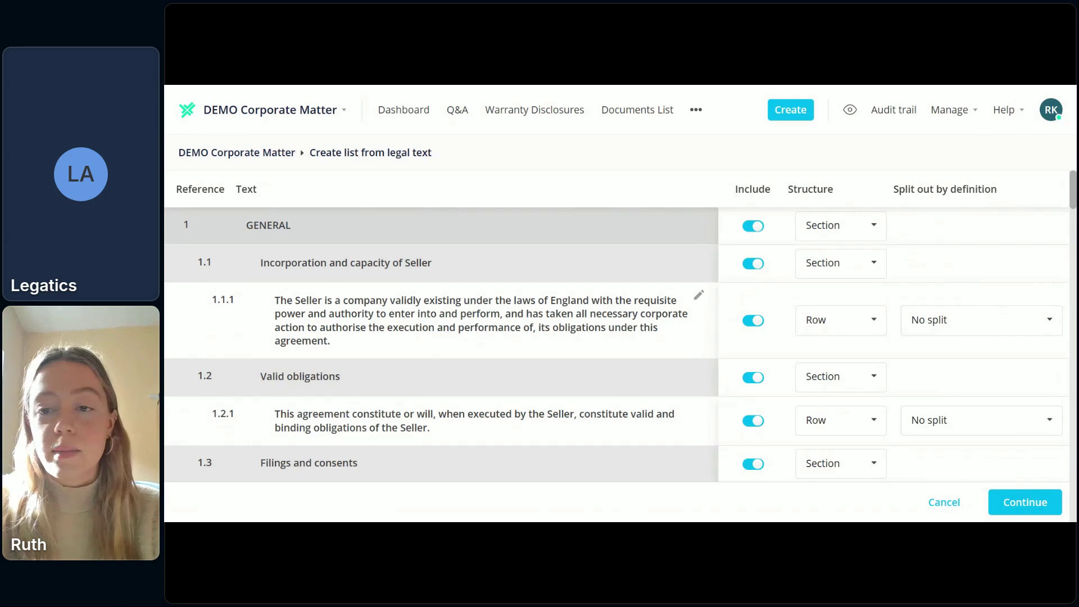
Review the converted clauses' text, include settings, section and row structure, and split options.
scroll(616, 346, "down", 1)
scroll(617, 346, "up", 1)
scroll(617, 345, "down", 2)
scroll(616, 346, "up", 2)
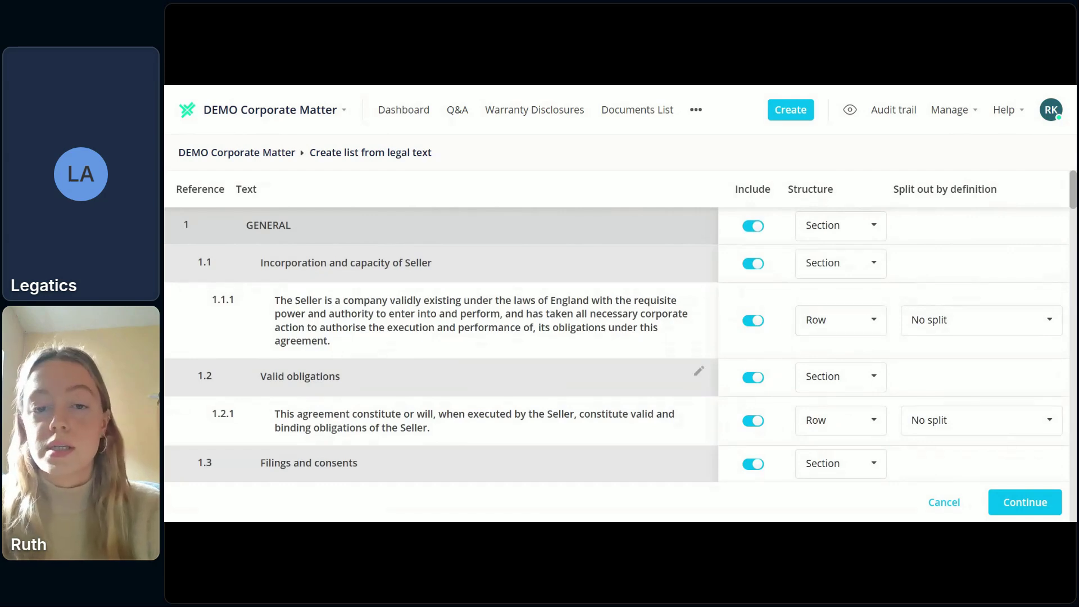
scroll(616, 345, "down", 4)
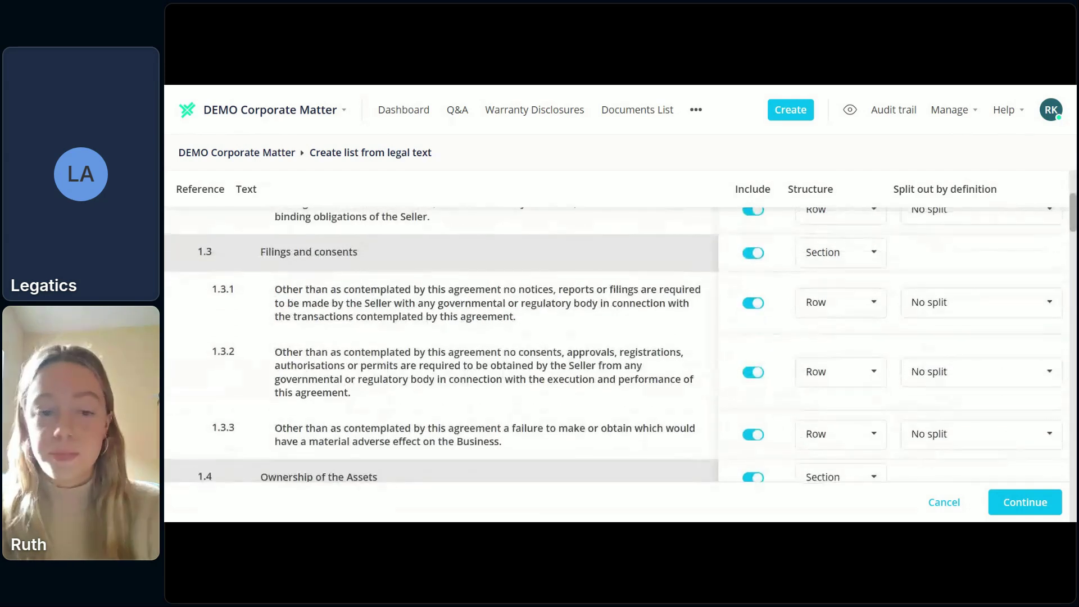
scroll(616, 345, "up", 4)
scroll(616, 345, "down", 3)
scroll(616, 345, "up", 3)
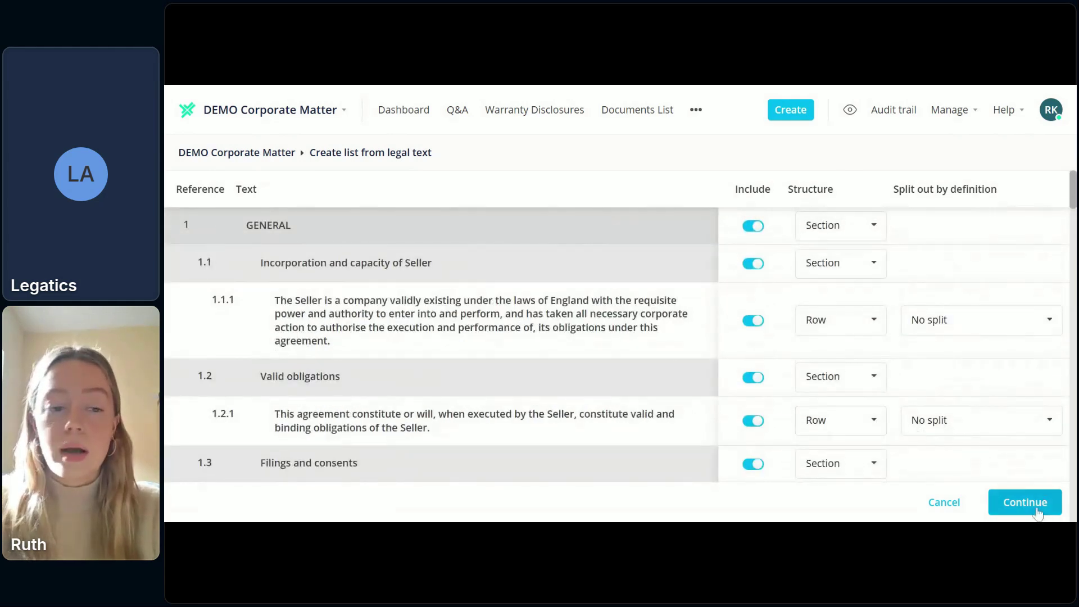
scroll(1018, 509, "down", 3)
scroll(1006, 506, "up", 3)
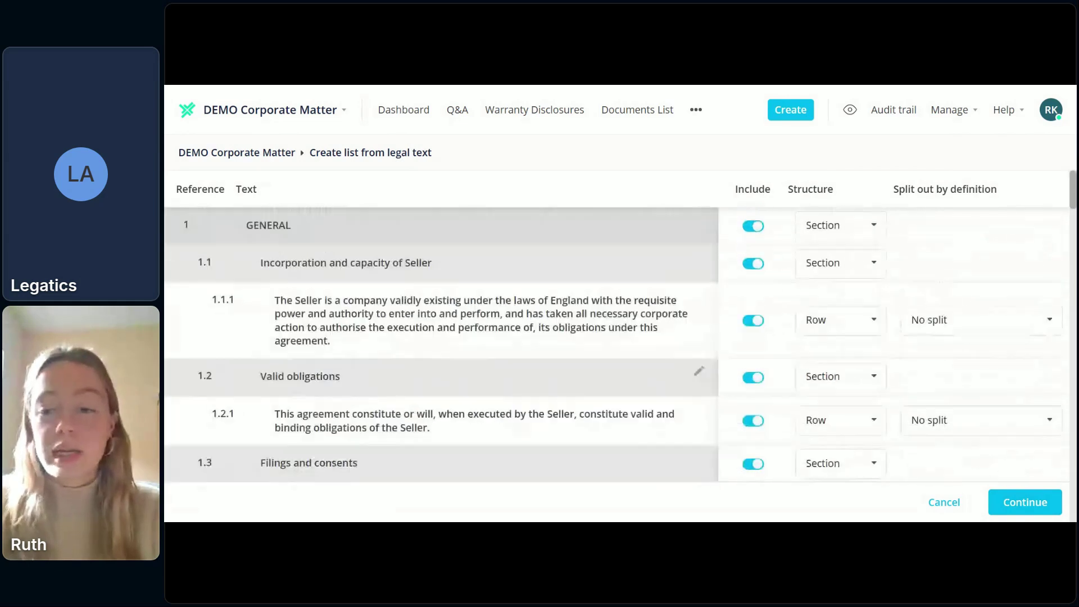
Accept the clause structure and name the Reference column Ref.
left_click(995, 505)
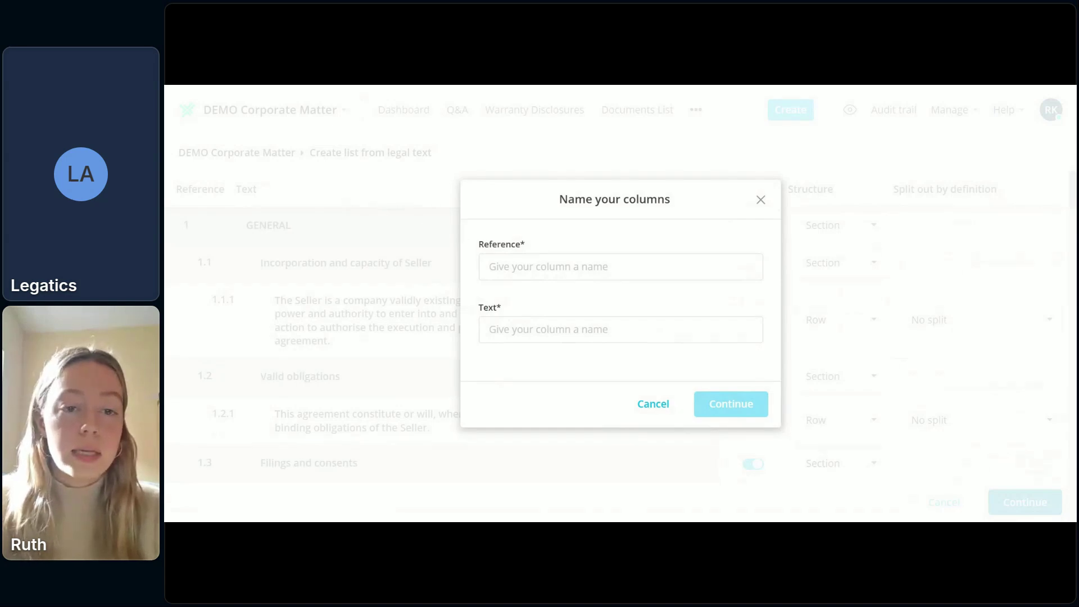
type("Ref")
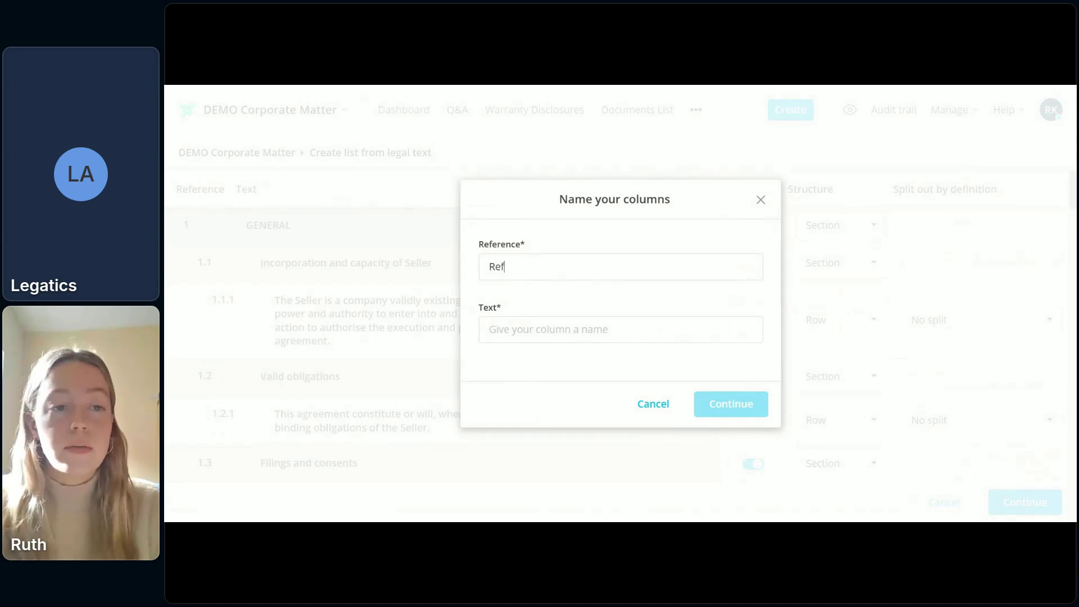
key("Tab")
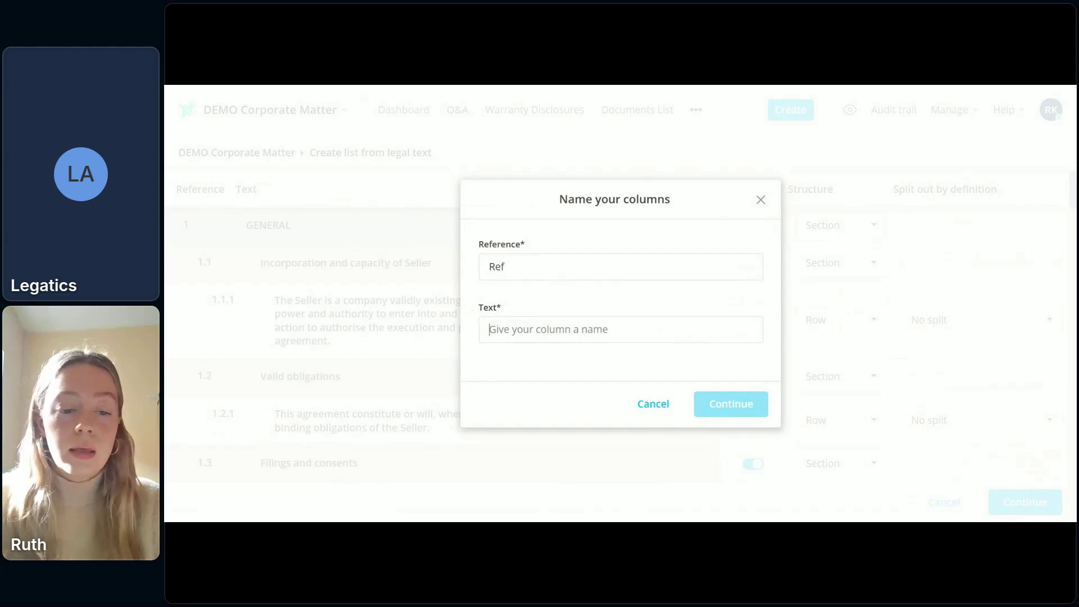
Name the Text column Text and accept the column names.
type("Warr")
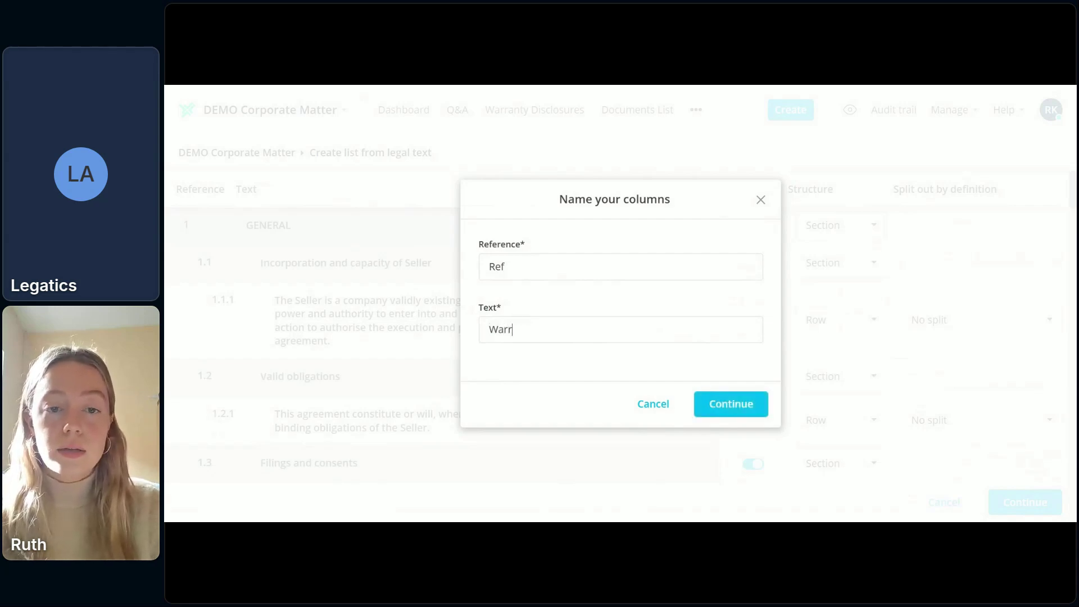
type("a")
key("BackSpace")
key("BackSpace")
key("BackSpace")
key("BackSpace")
key("BackSpace")
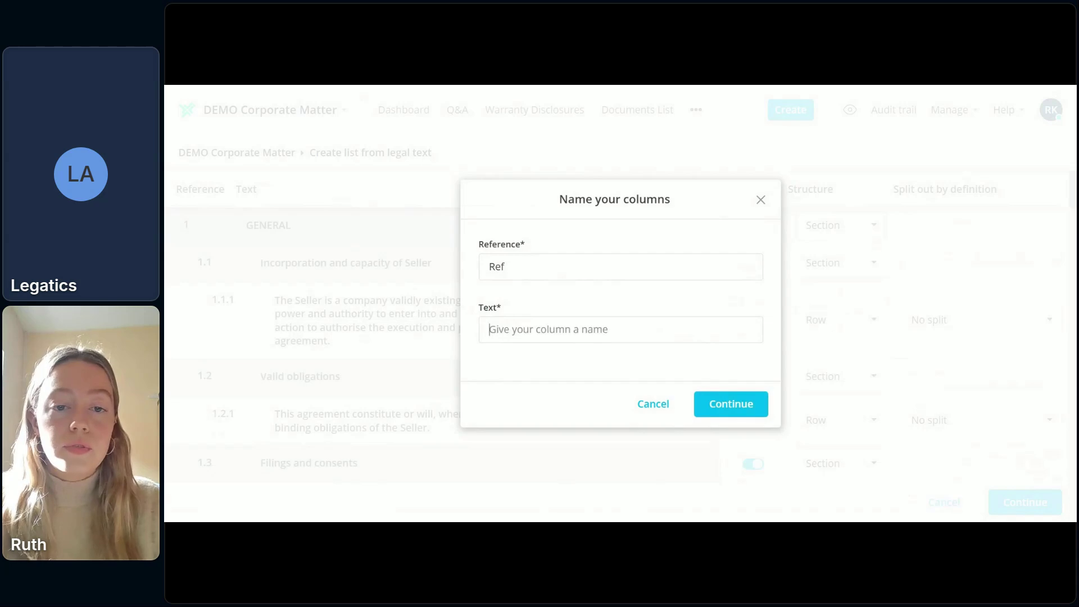
type("Text")
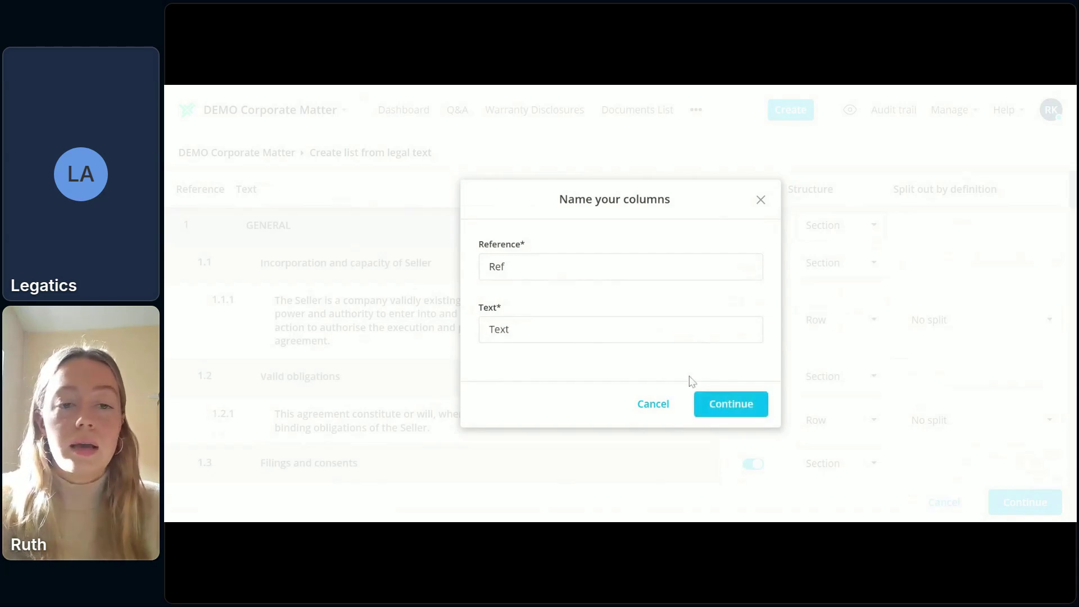
left_click(733, 405)
Name the list List 1, review its permissions by team, and create it with the default permissions.
left_click(506, 286)
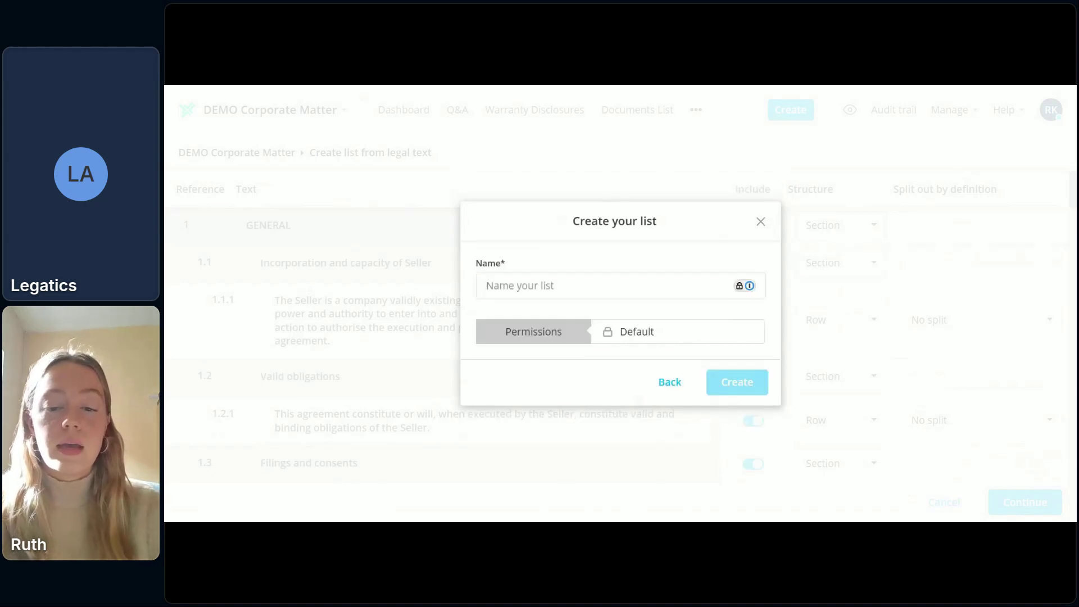
type("List 1")
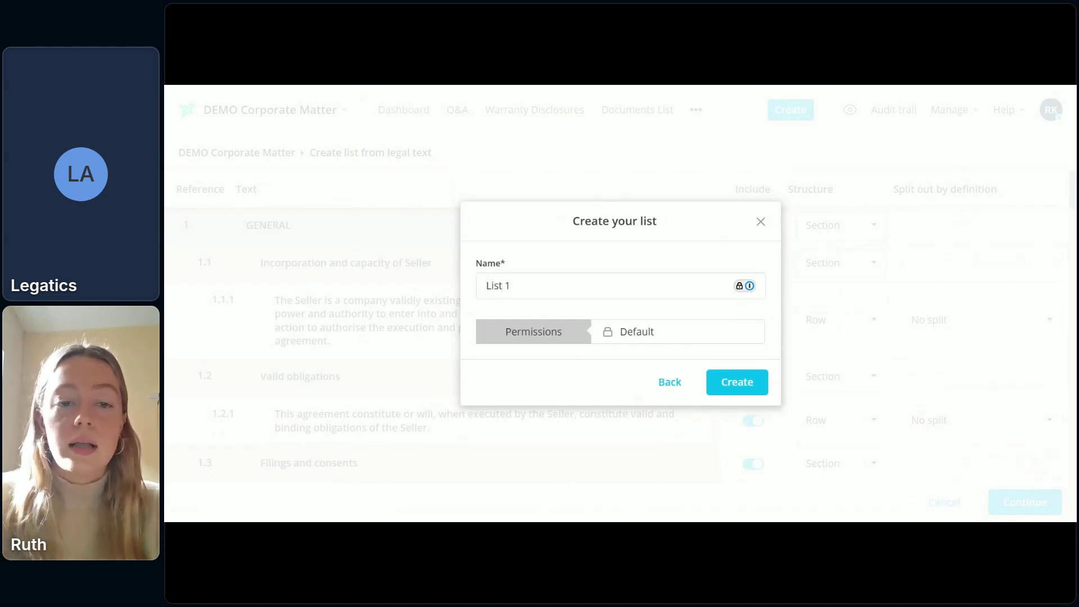
left_click(607, 335)
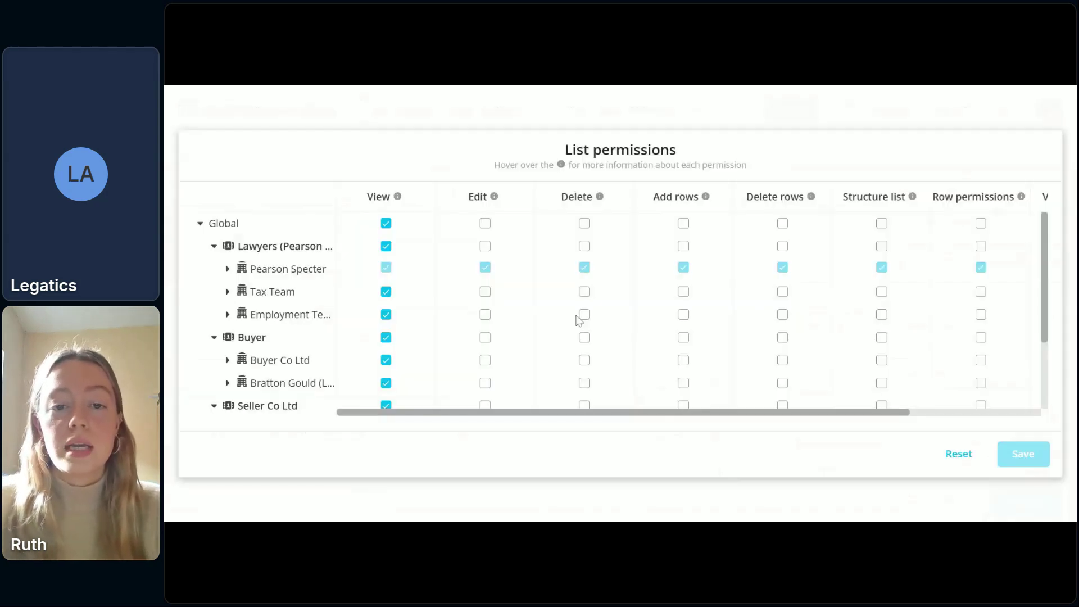
scroll(387, 344, "down", 3)
scroll(388, 345, "up", 3)
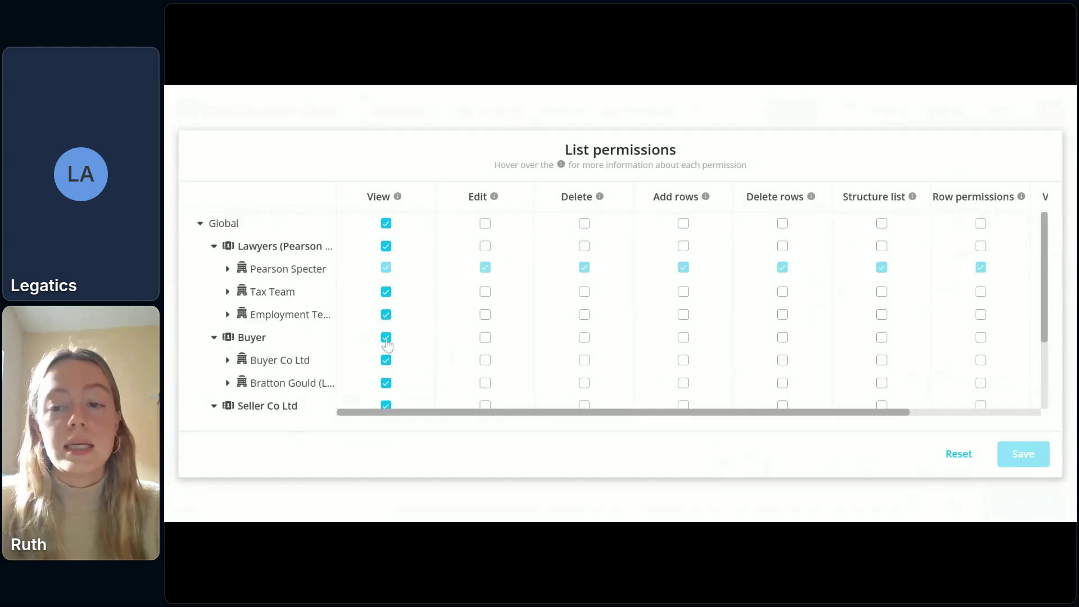
left_click(962, 458)
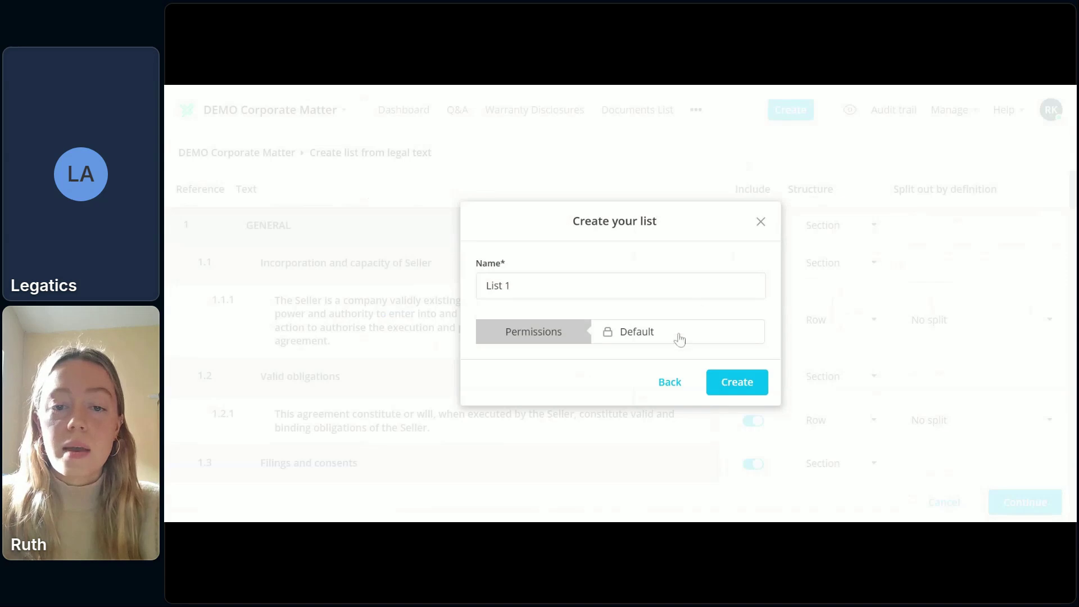
left_click(733, 384)
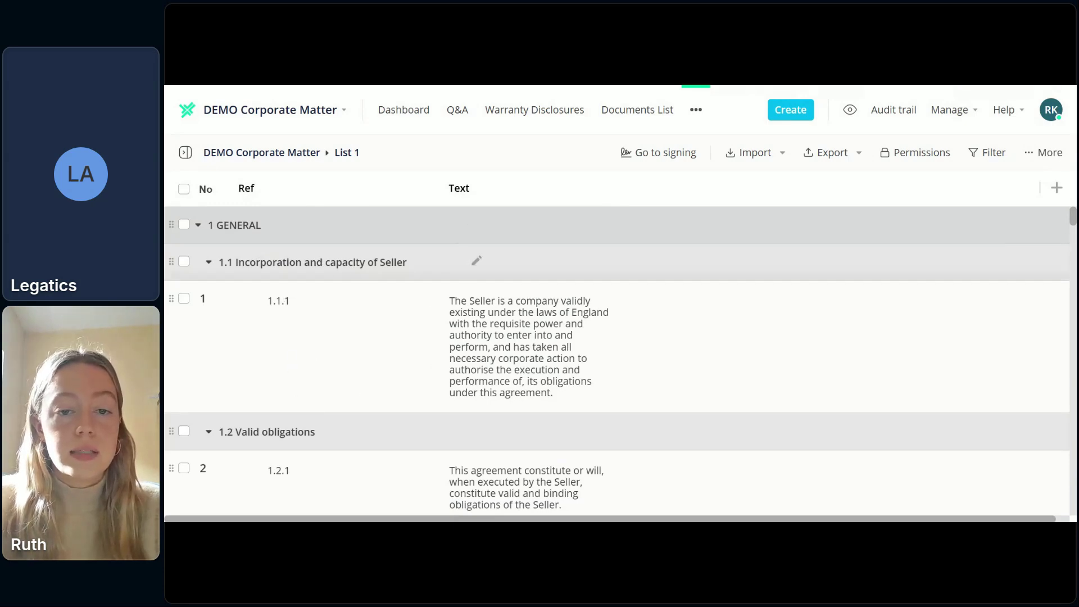
Look over the clauses in List 1 and the column types available for a new column, without adding one.
scroll(294, 383, "down", 4)
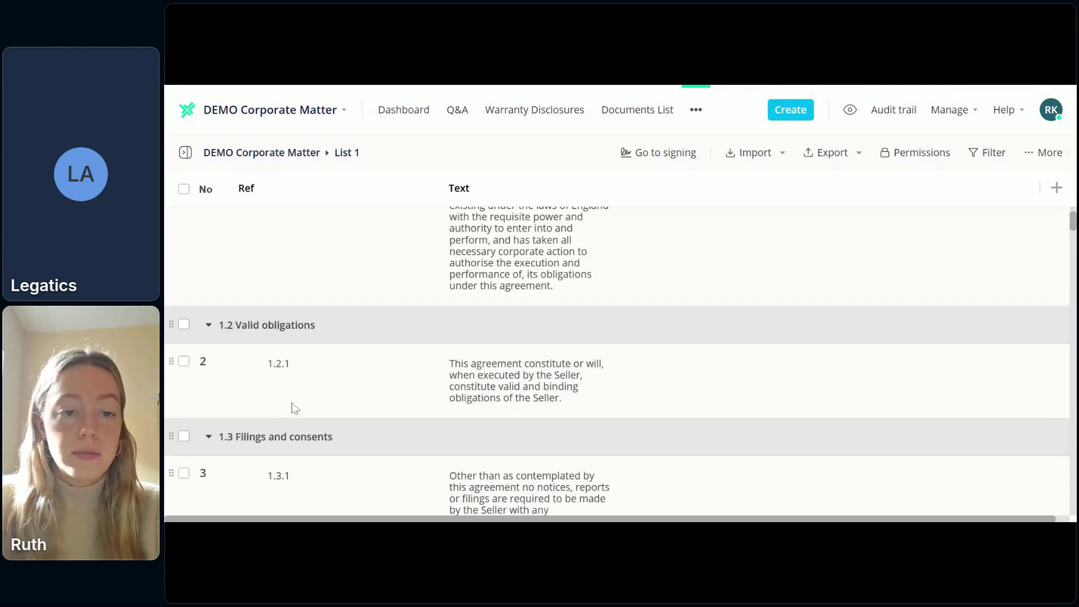
scroll(852, 254, "up", 4)
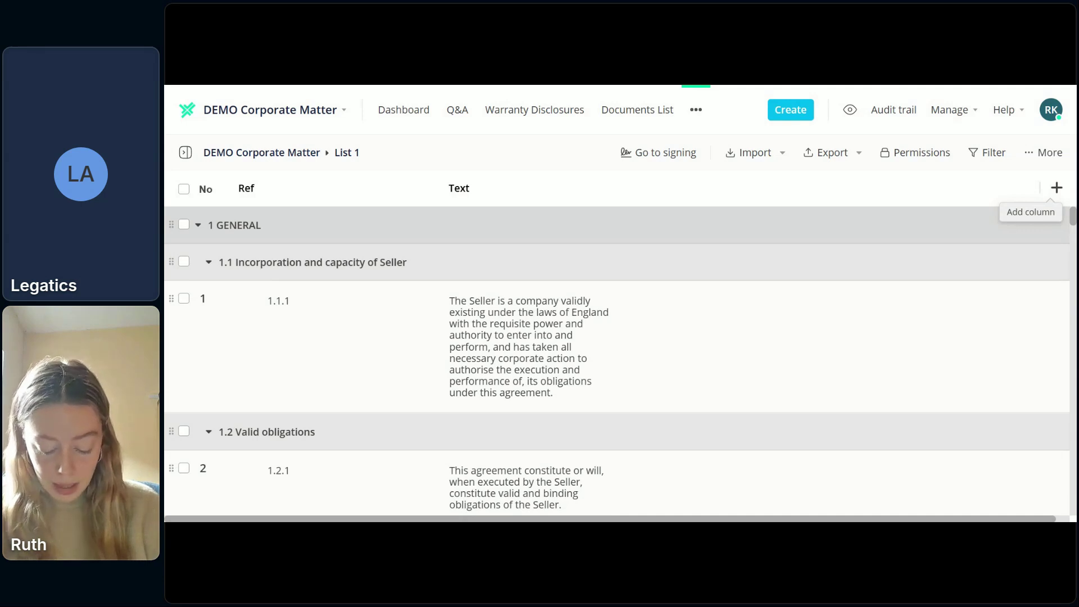
left_click(1057, 188)
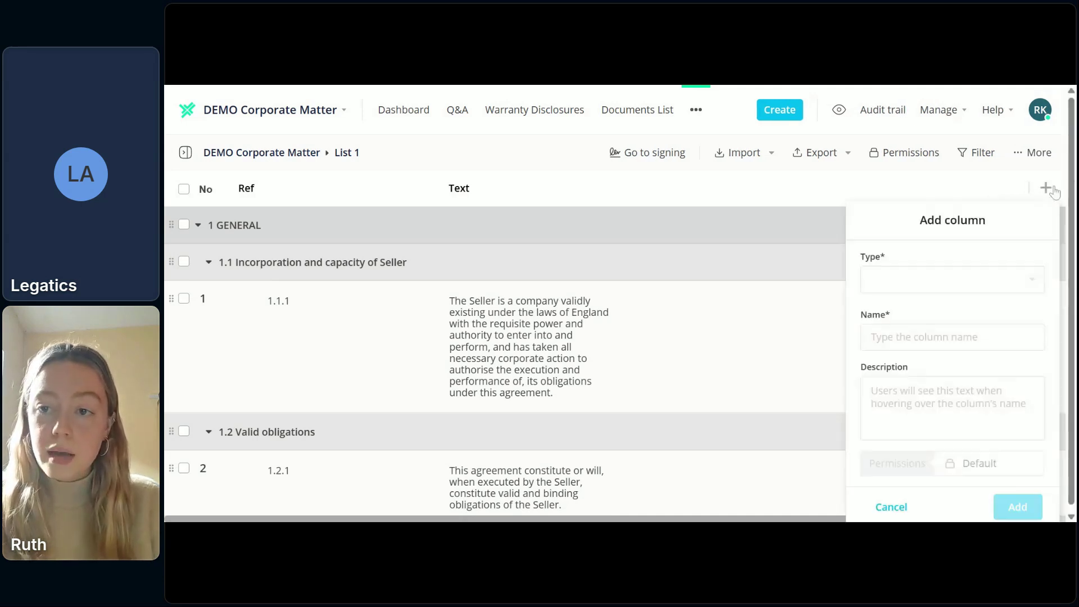
left_click(1003, 285)
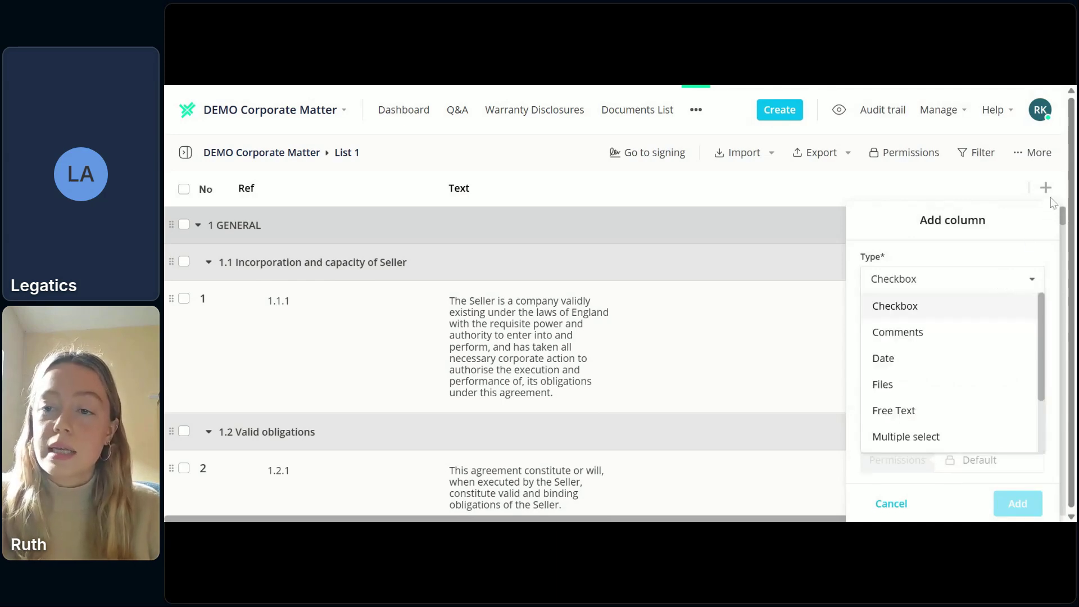
scroll(951, 342, "down", 1)
scroll(952, 343, "up", 1)
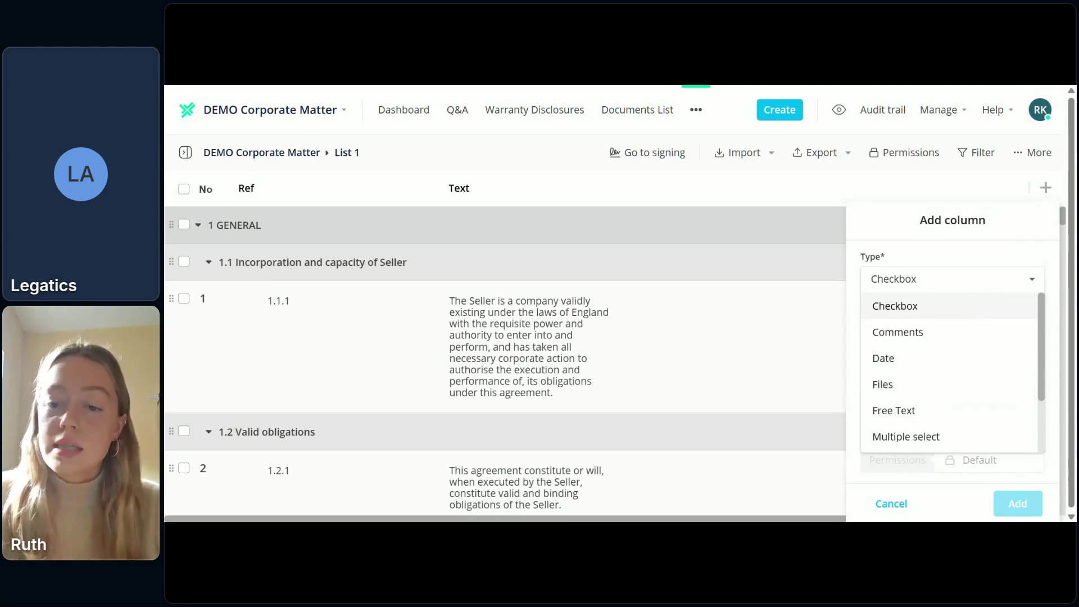
scroll(916, 408, "down", 3)
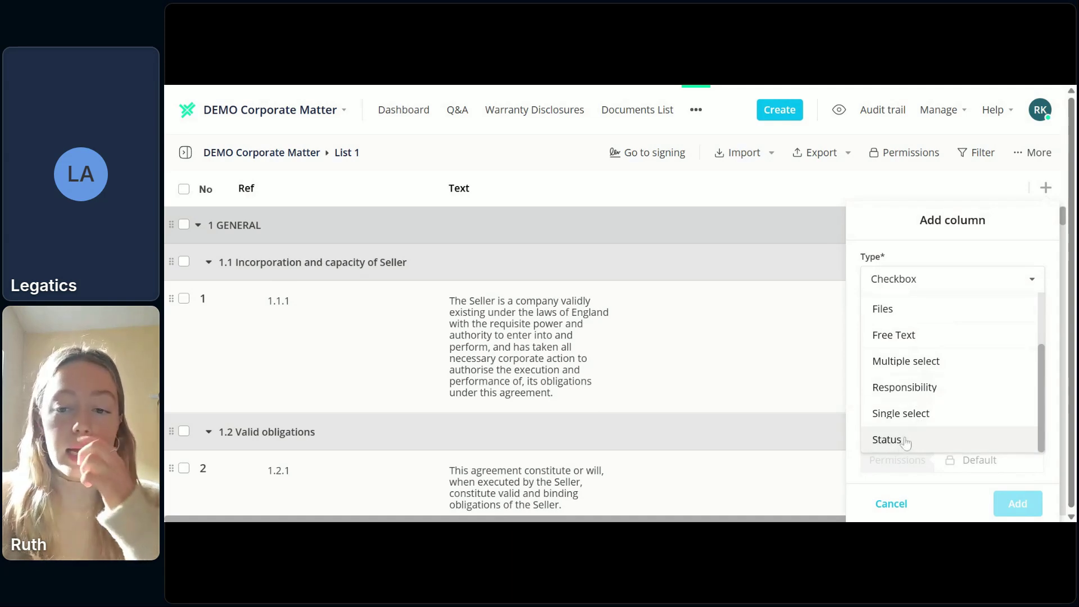
left_click(889, 504)
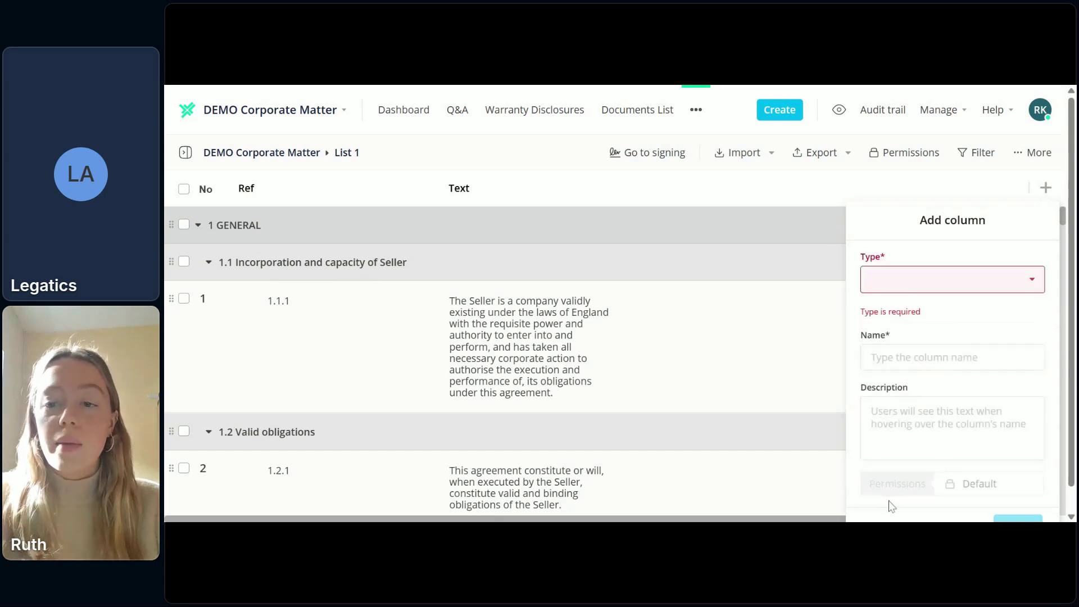
left_click(1044, 190)
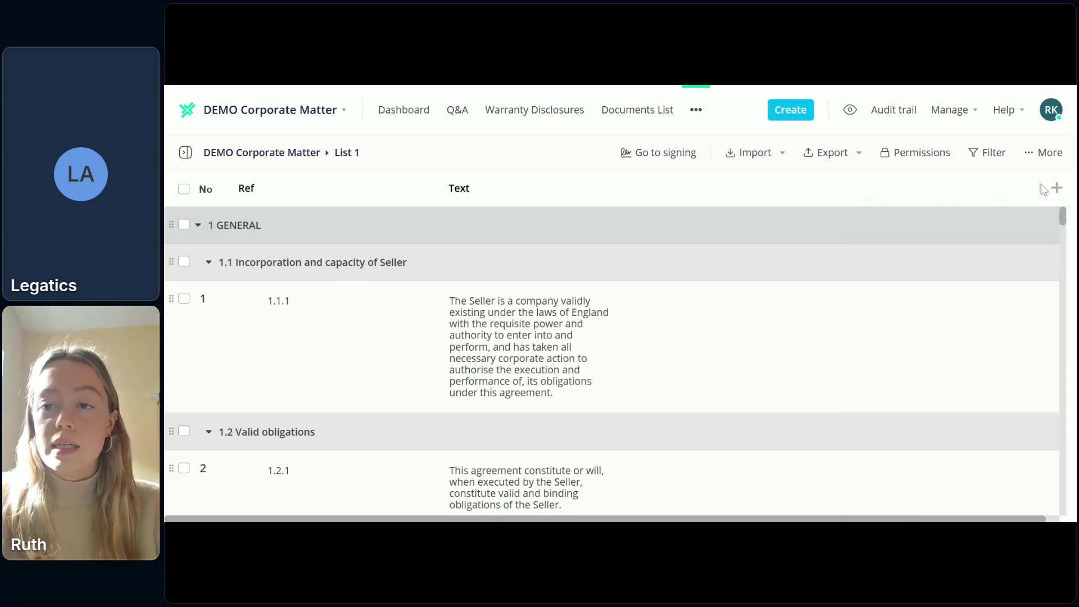
Return to the matter dashboard, open the Q&A list, and look across its rows and columns.
left_click(282, 153)
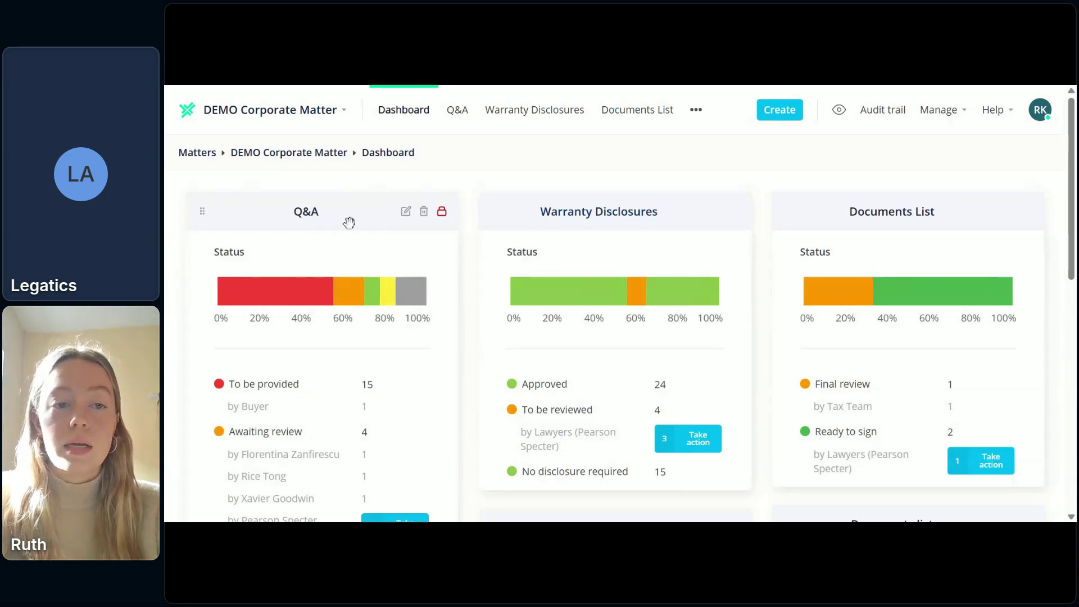
left_click(309, 217)
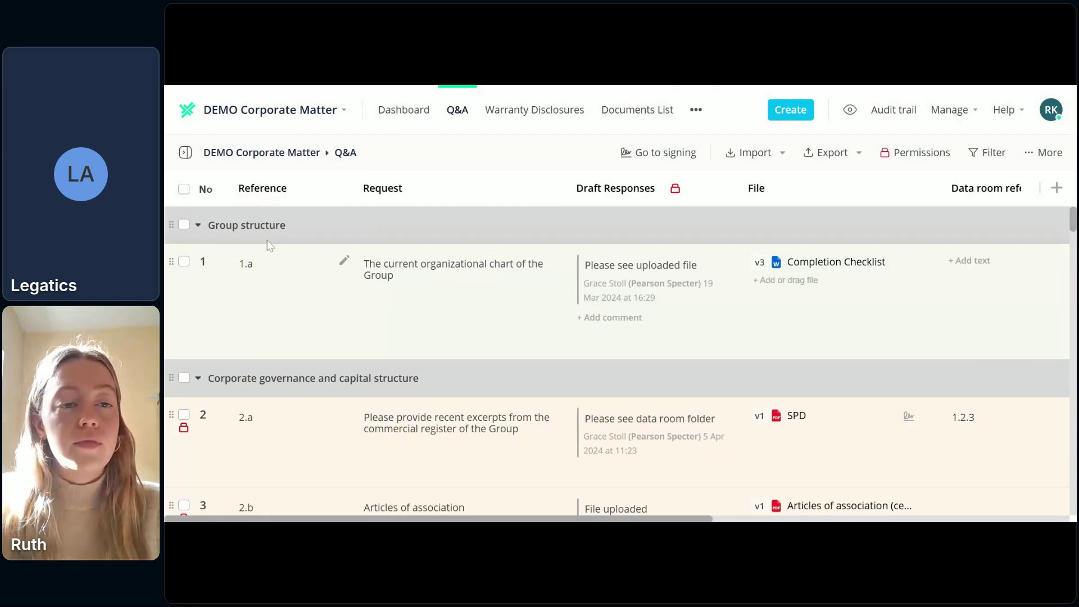
scroll(286, 371, "down", 1)
scroll(286, 376, "up", 1)
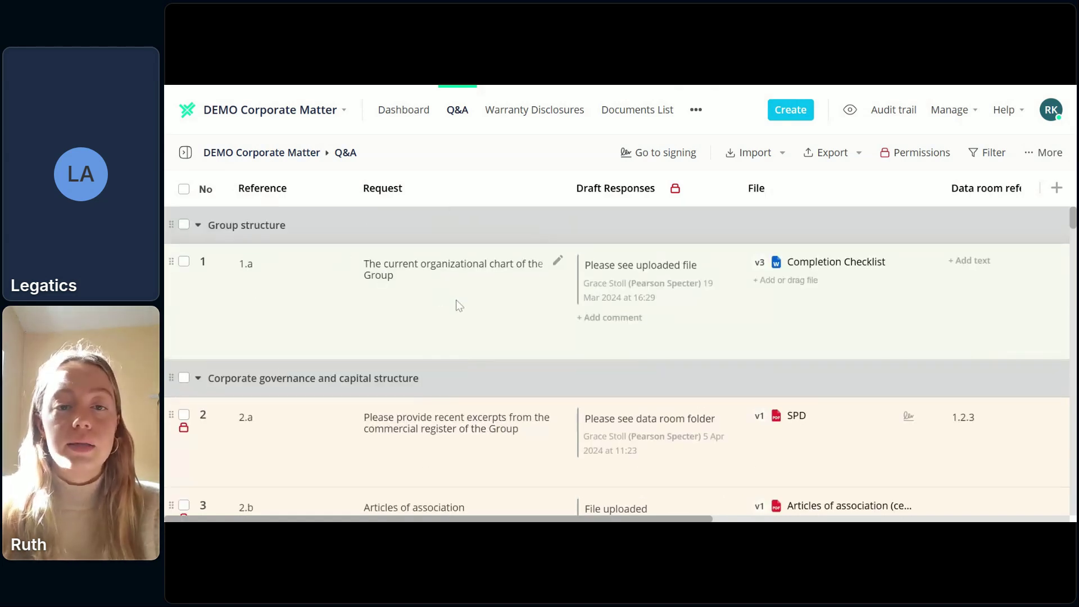
scroll(682, 341, "right", 3)
scroll(682, 340, "right", 13)
scroll(682, 341, "left", 16)
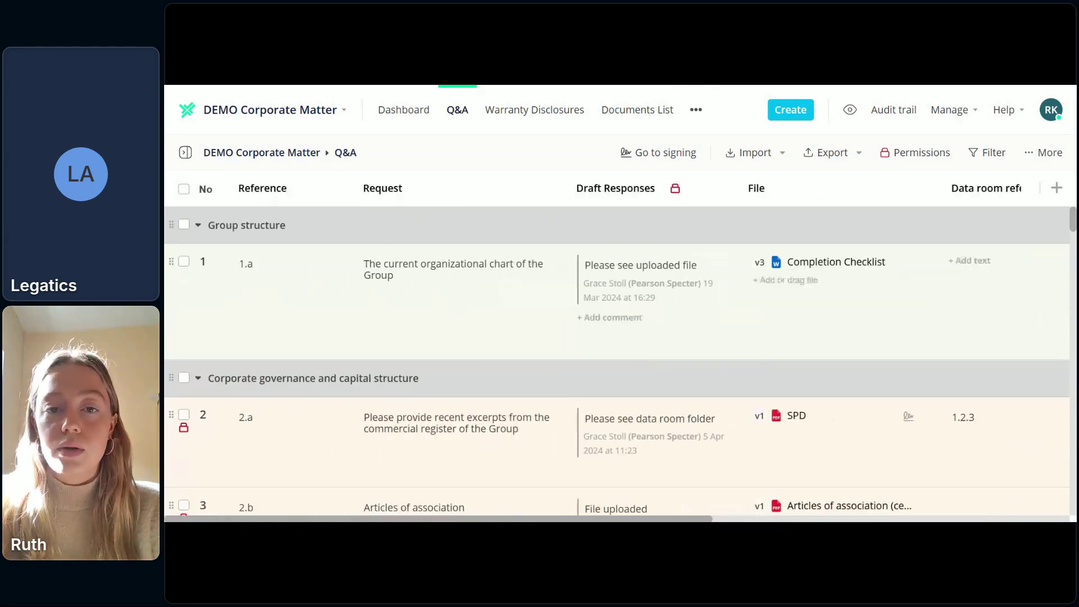
scroll(653, 339, "right", 1)
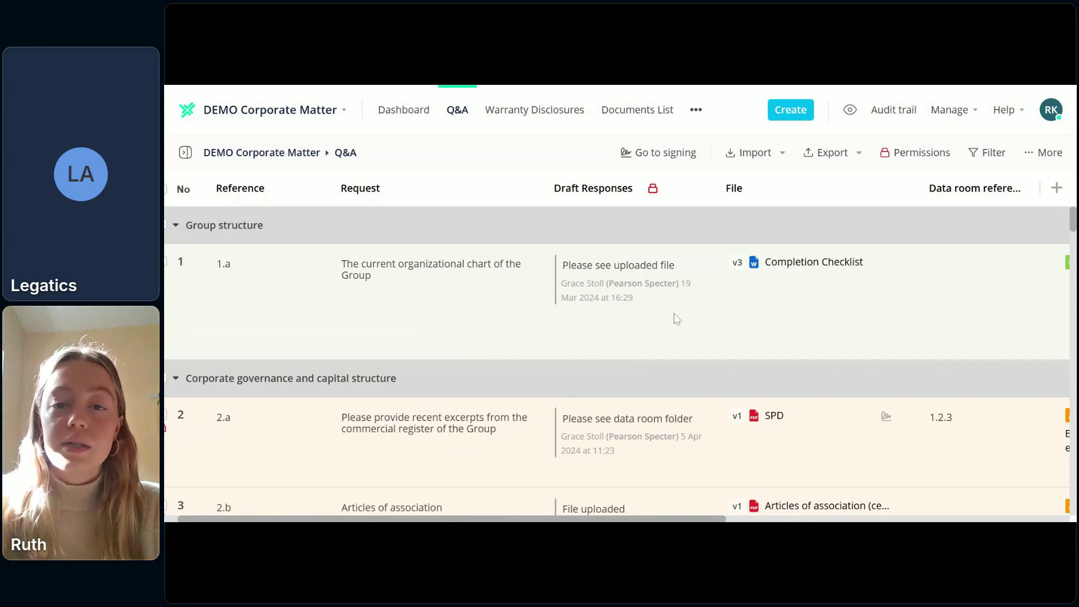
scroll(787, 284, "right", 1)
scroll(785, 286, "left", 2)
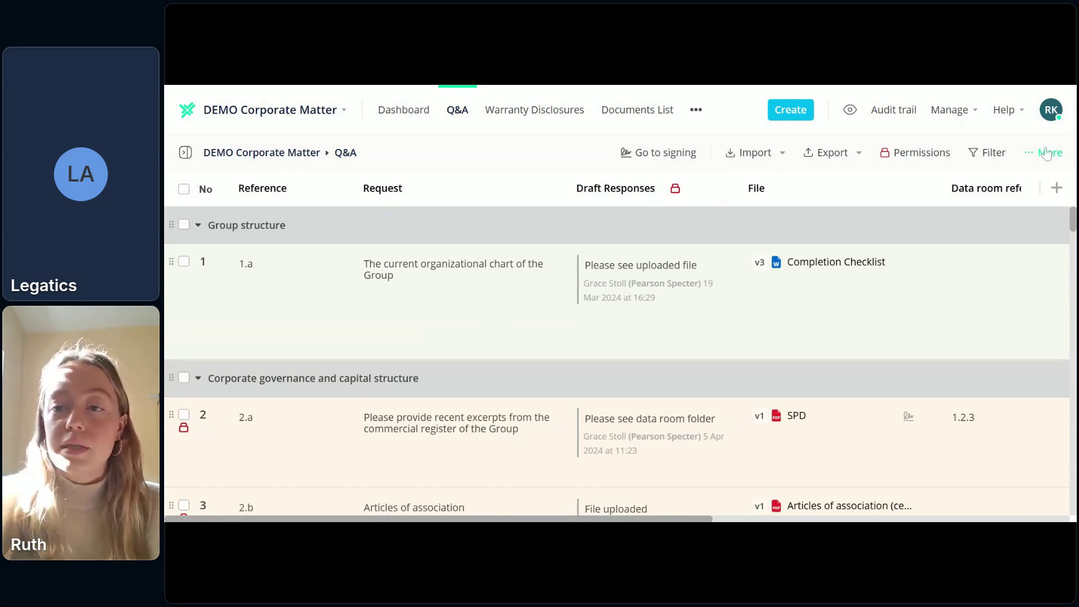
View the form for adding a column to the Q&A list and cancel it.
left_click(1055, 189)
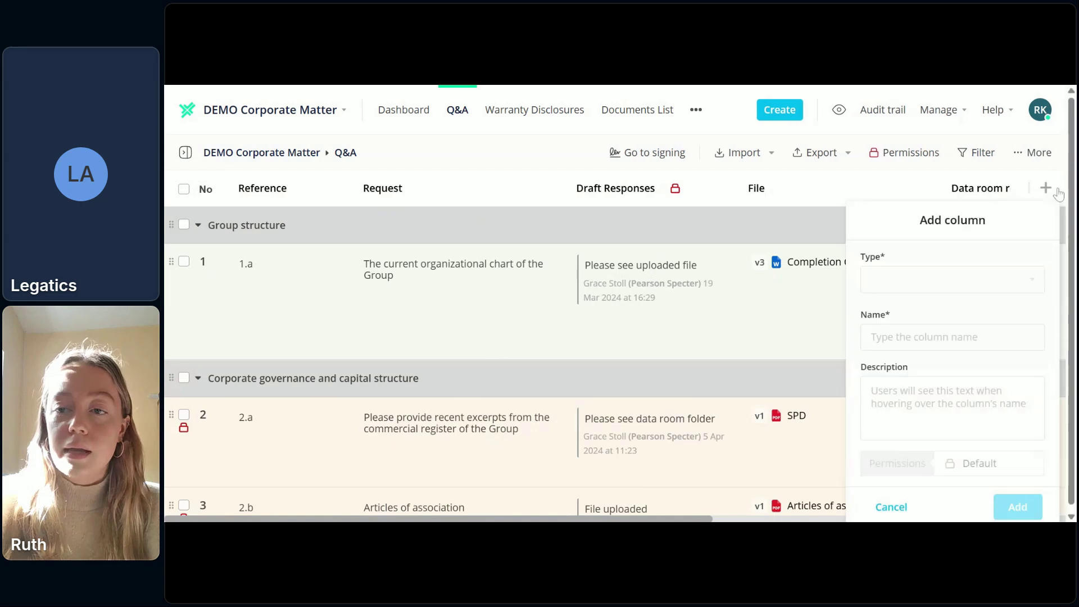
left_click(981, 279)
left_click(927, 189)
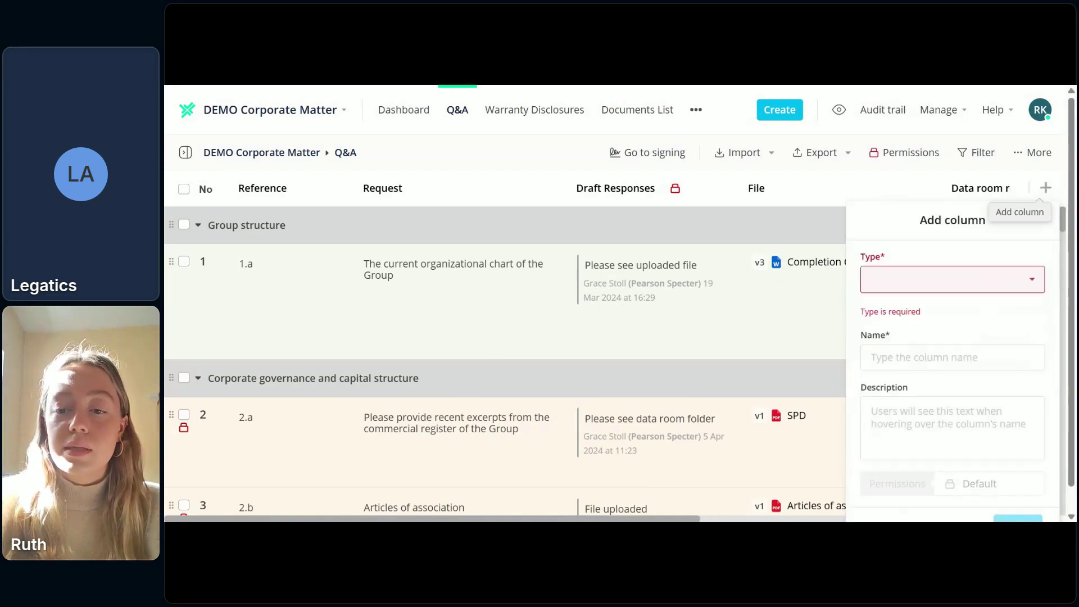
scroll(955, 484, "down", 1)
left_click(897, 501)
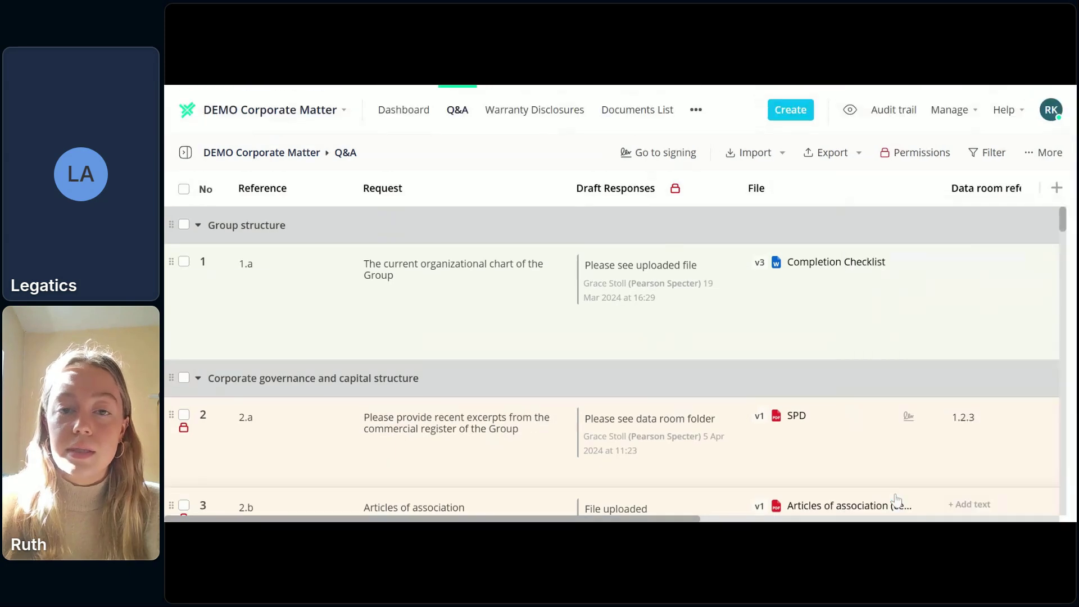
Review the Draft Responses column's permissions for the lawyers, buyer, seller and investor groups, and leave them unsaved.
left_click(676, 190)
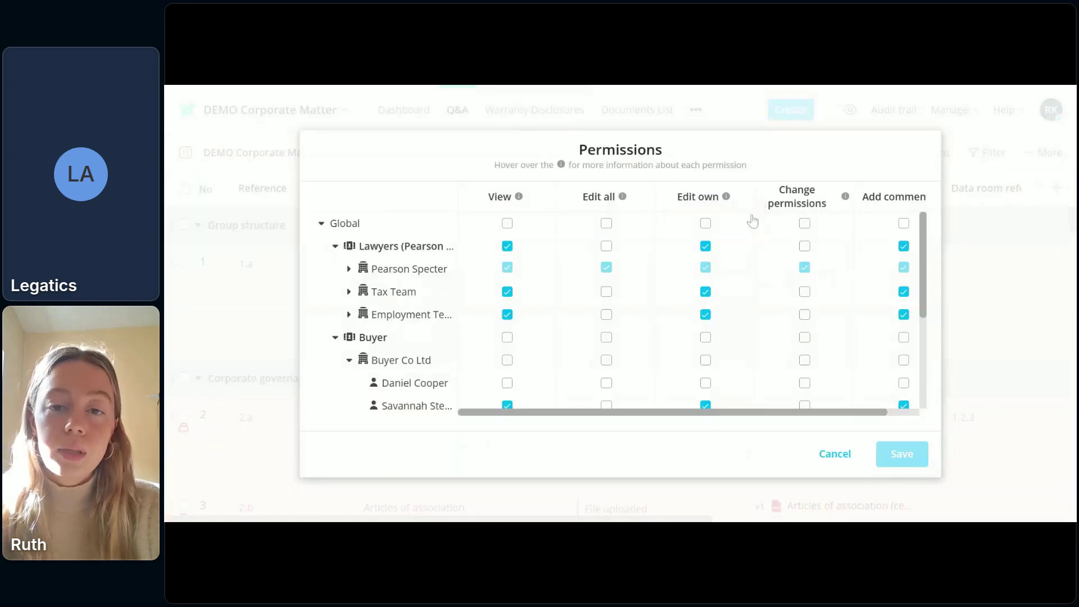
left_click(834, 453)
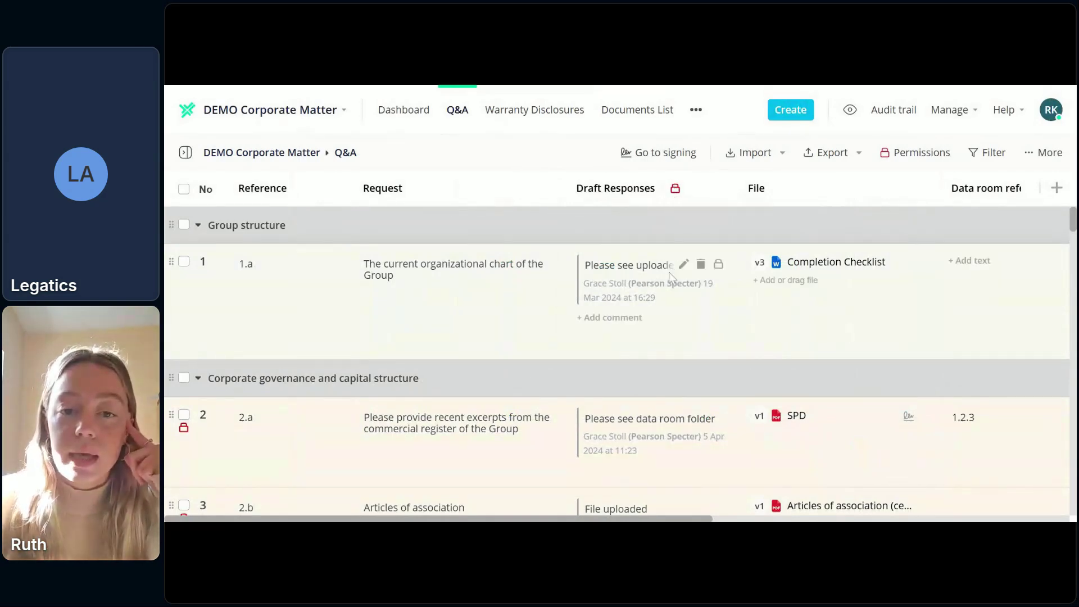
left_click(675, 187)
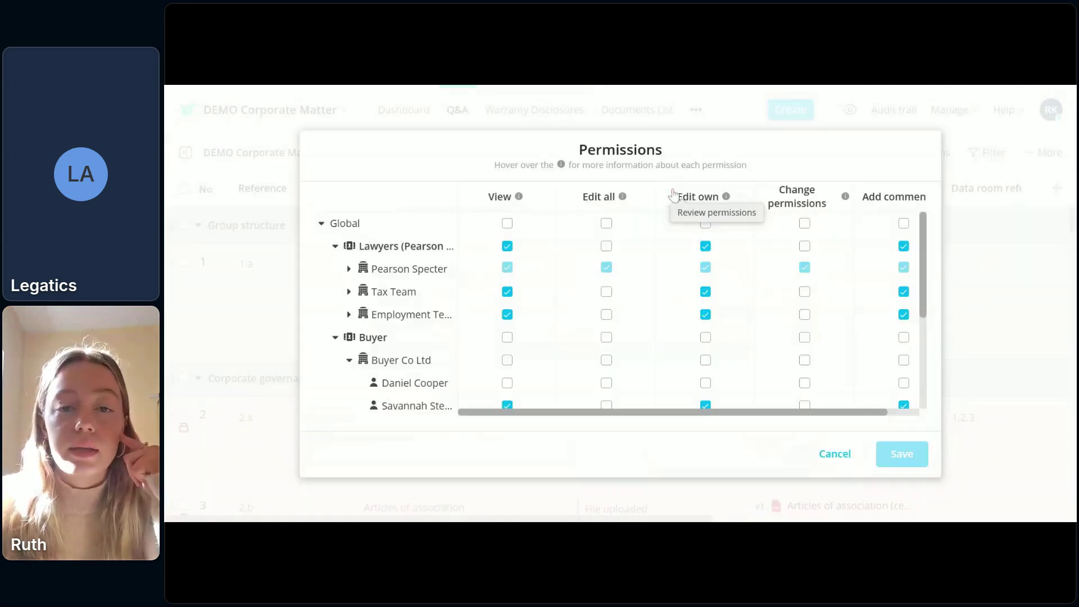
scroll(579, 337, "down", 1)
scroll(556, 323, "up", 1)
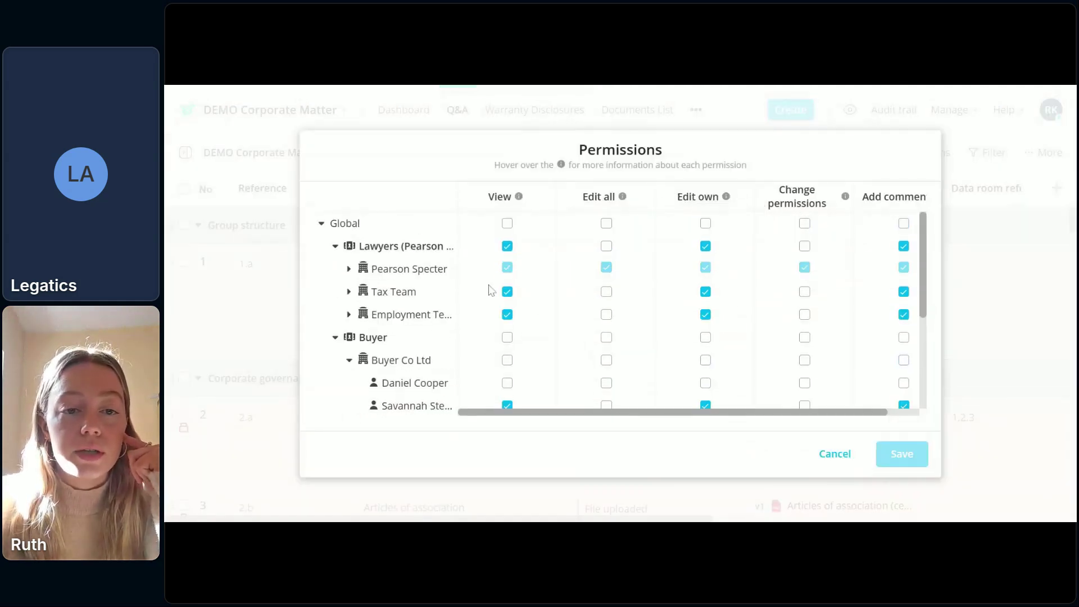
scroll(420, 317, "down", 3)
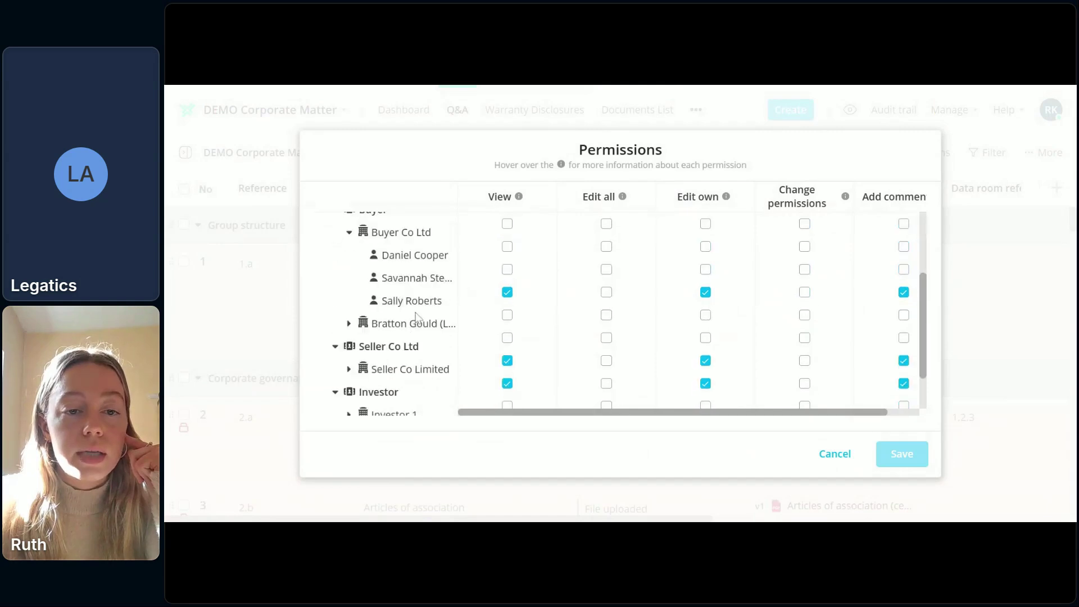
scroll(421, 360, "down", 1)
scroll(421, 361, "up", 3)
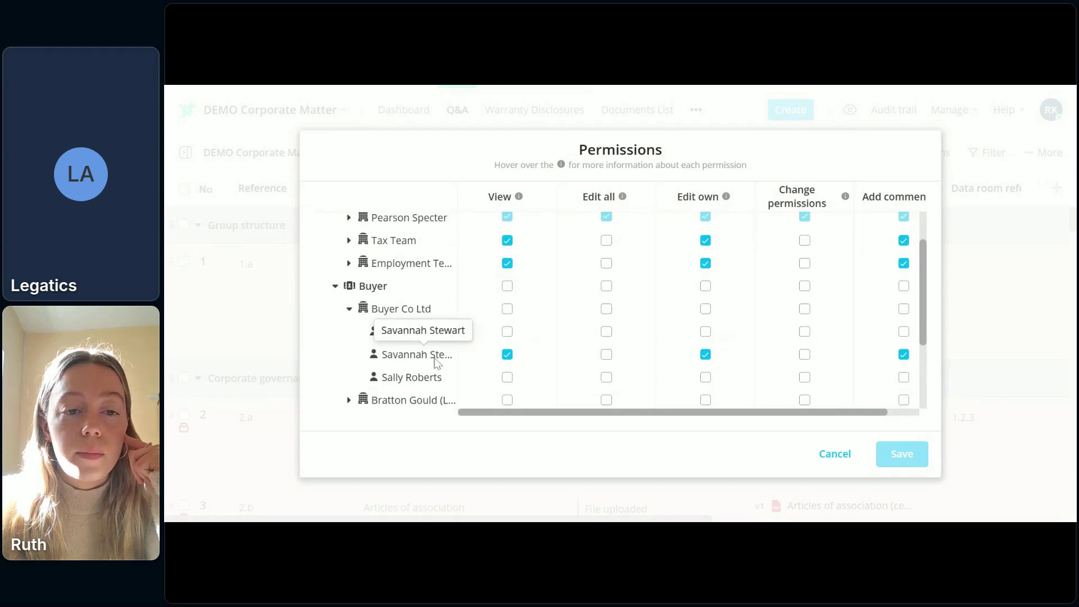
scroll(401, 363, "down", 2)
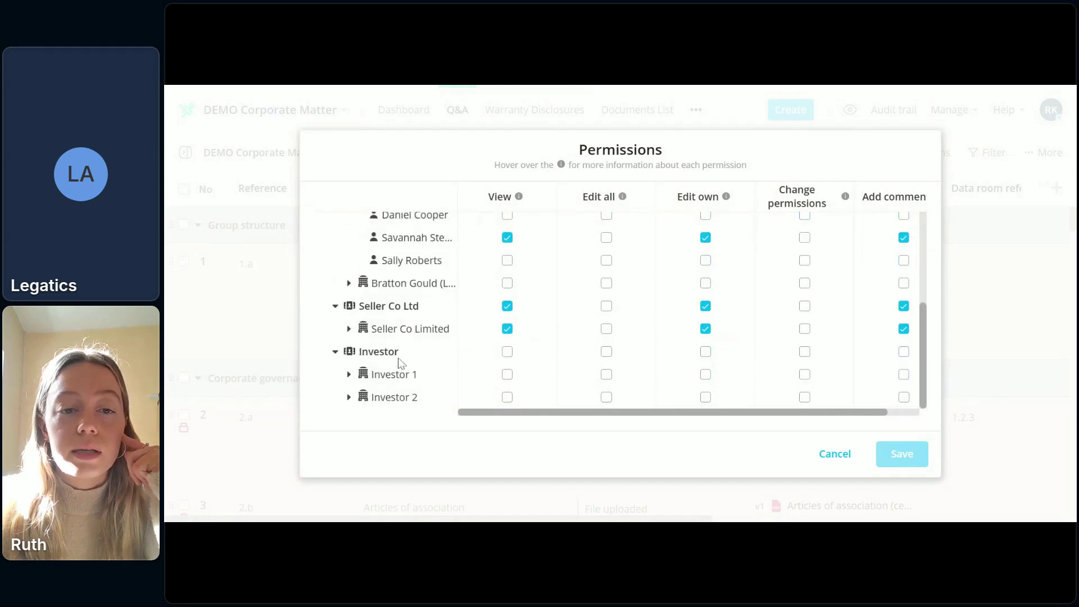
left_click(838, 453)
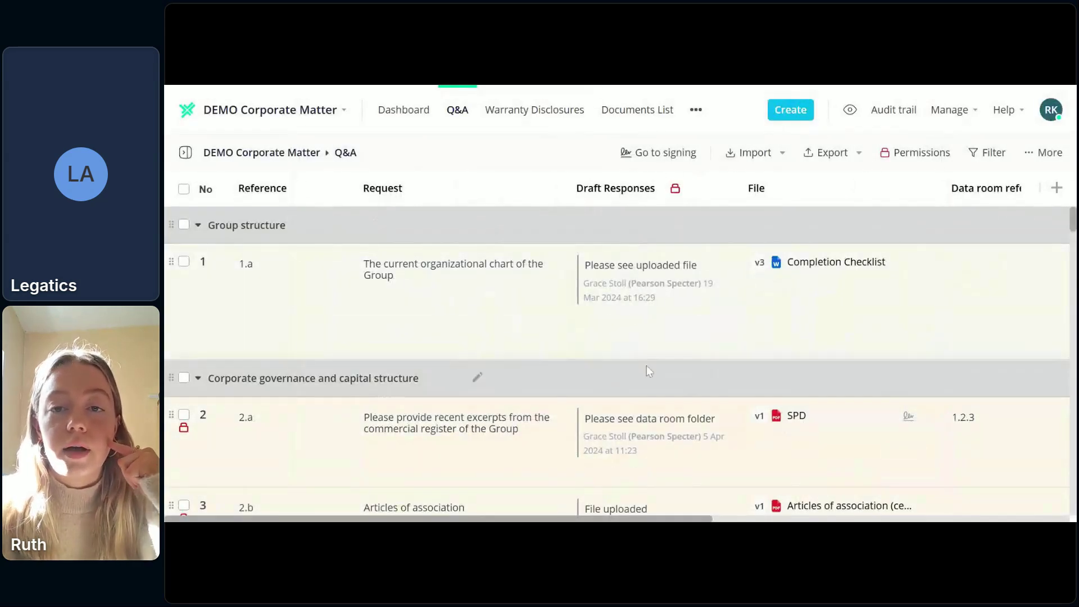
scroll(657, 299, "right", 3)
scroll(657, 299, "left", 3)
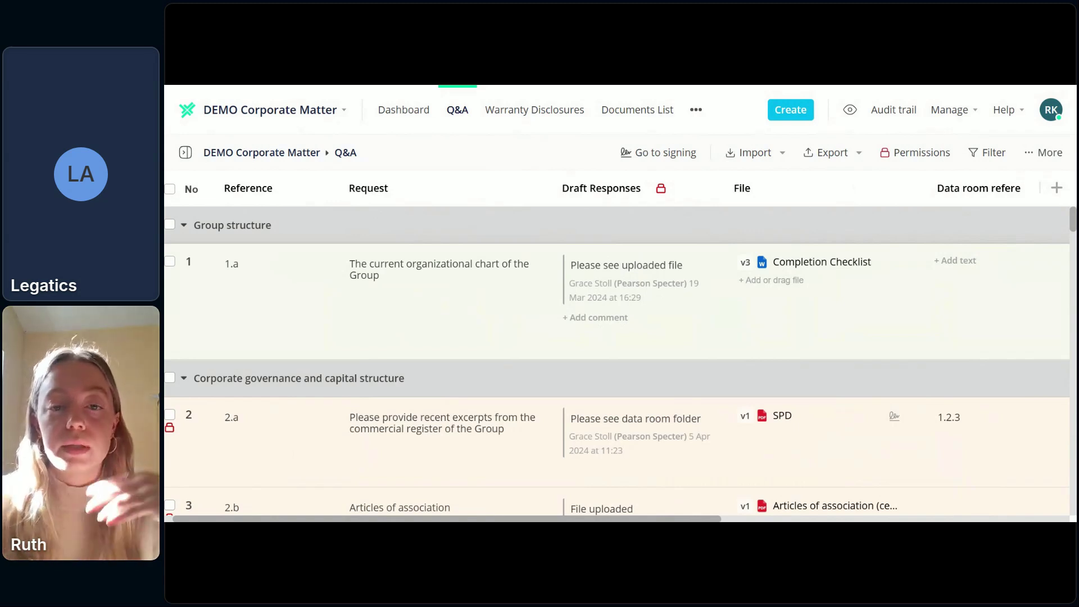
View the column types available for a new column in the Q&A list and cancel without adding one.
scroll(643, 325, "right", 3)
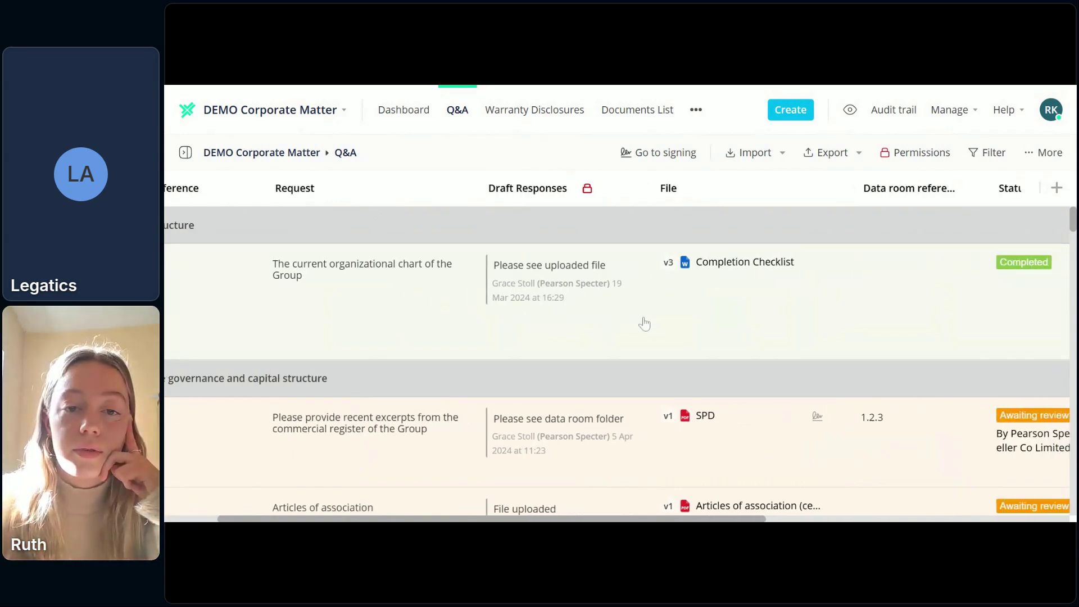
scroll(645, 324, "right", 2)
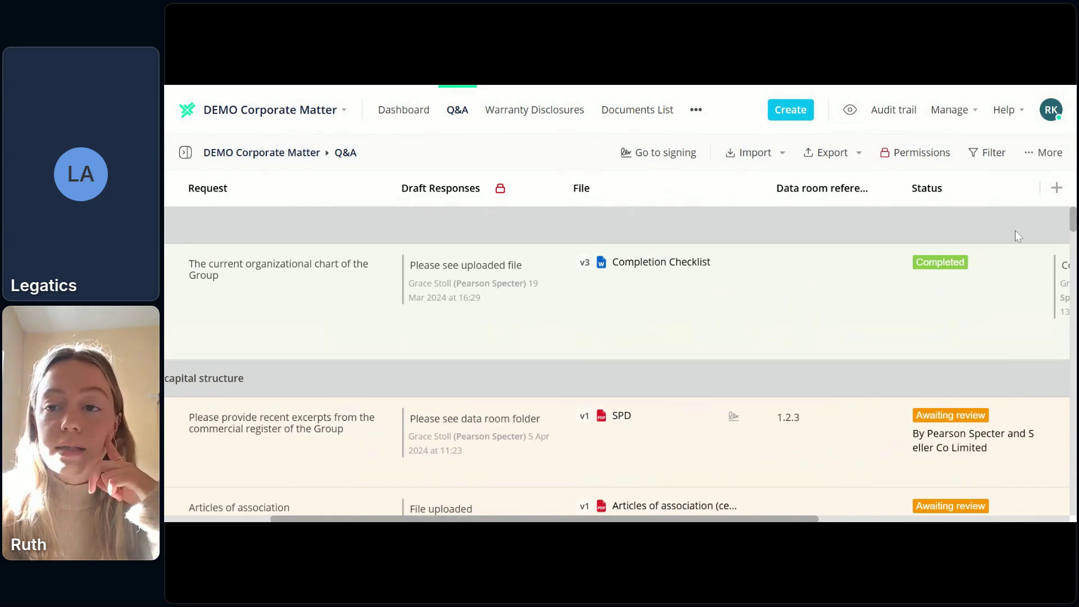
left_click(1057, 188)
left_click(963, 277)
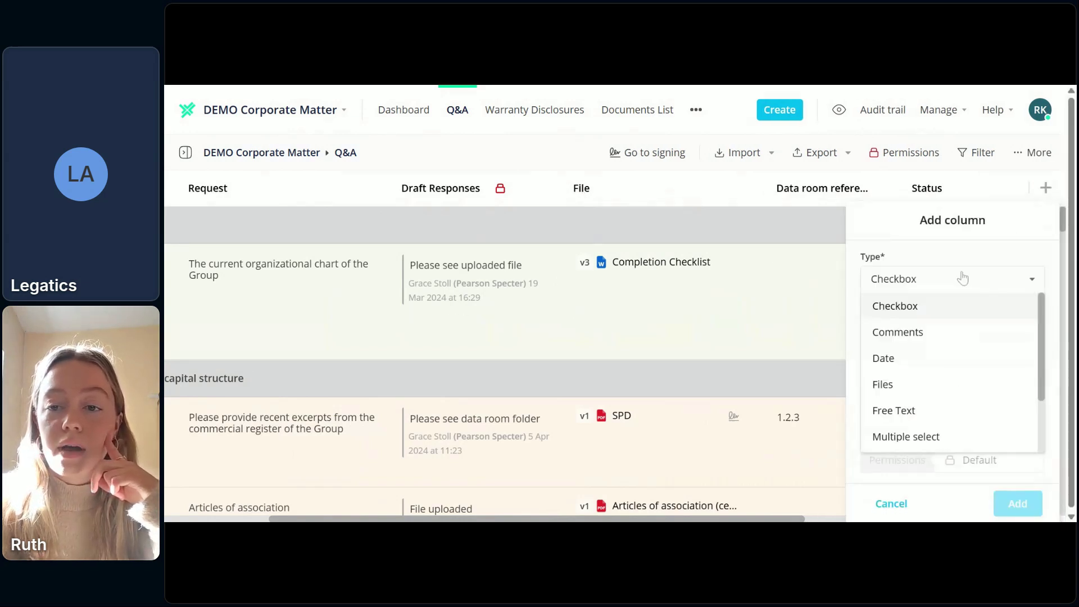
left_click(730, 312)
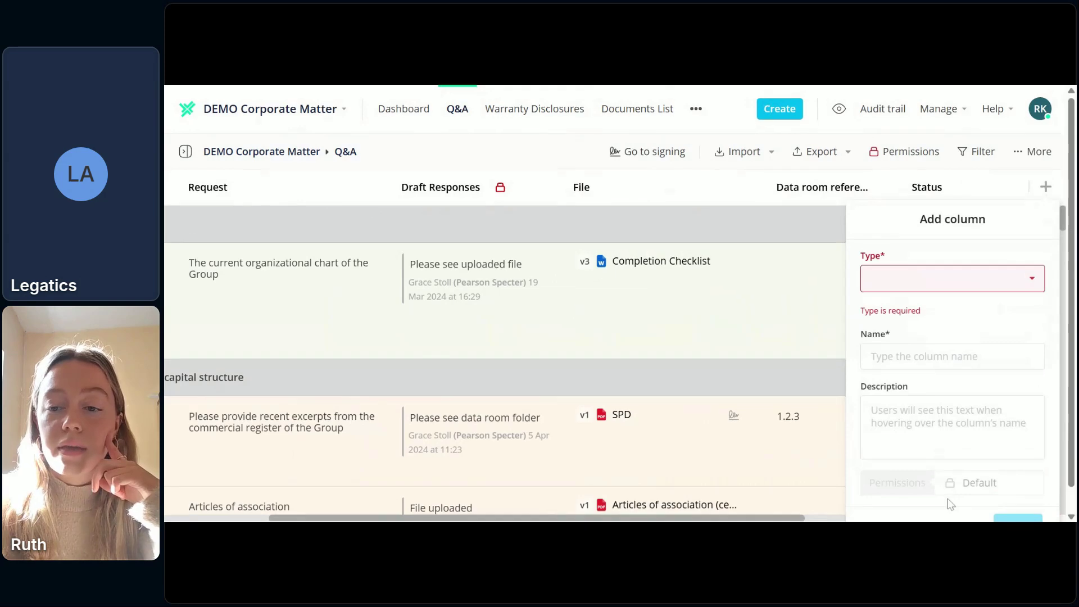
scroll(928, 495, "down", 1)
left_click(906, 503)
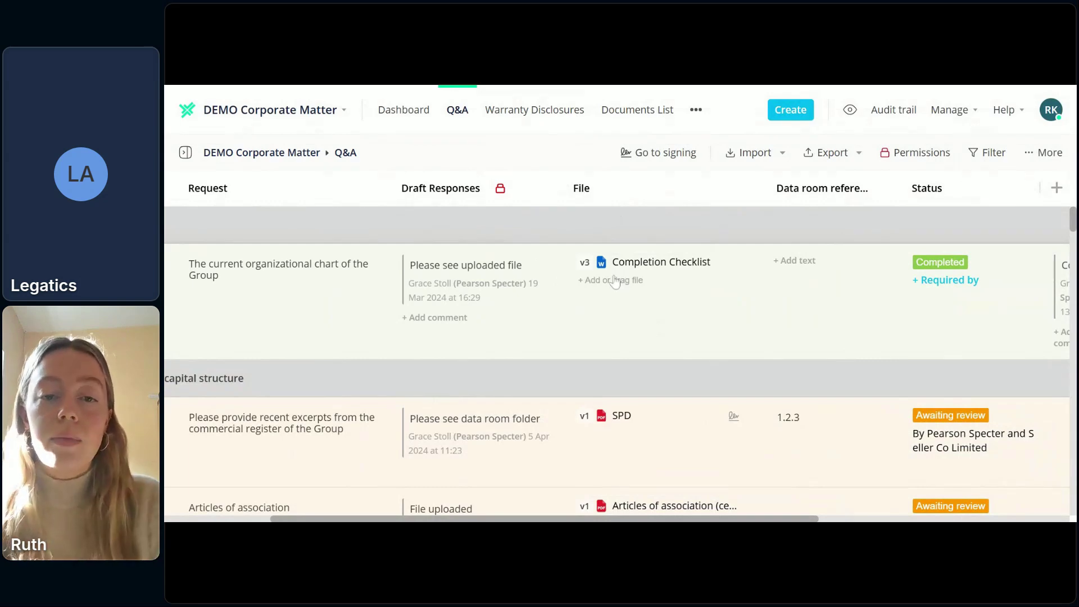
View the sources for adding a file to the organizational chart request, without uploading anything.
scroll(492, 286, "left", 2)
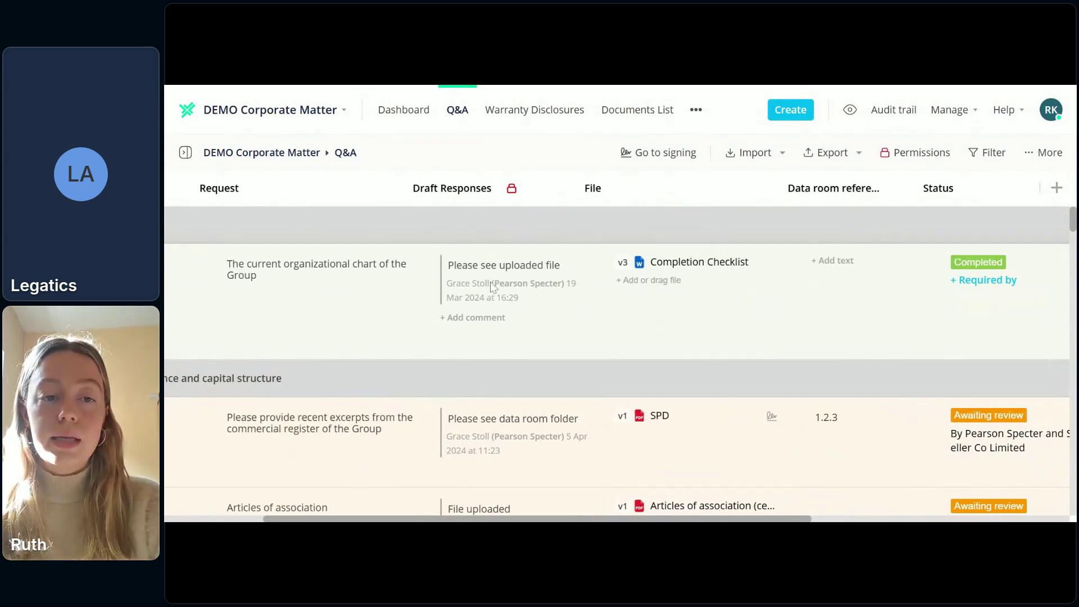
scroll(491, 287, "left", 4)
scroll(605, 271, "right", 4)
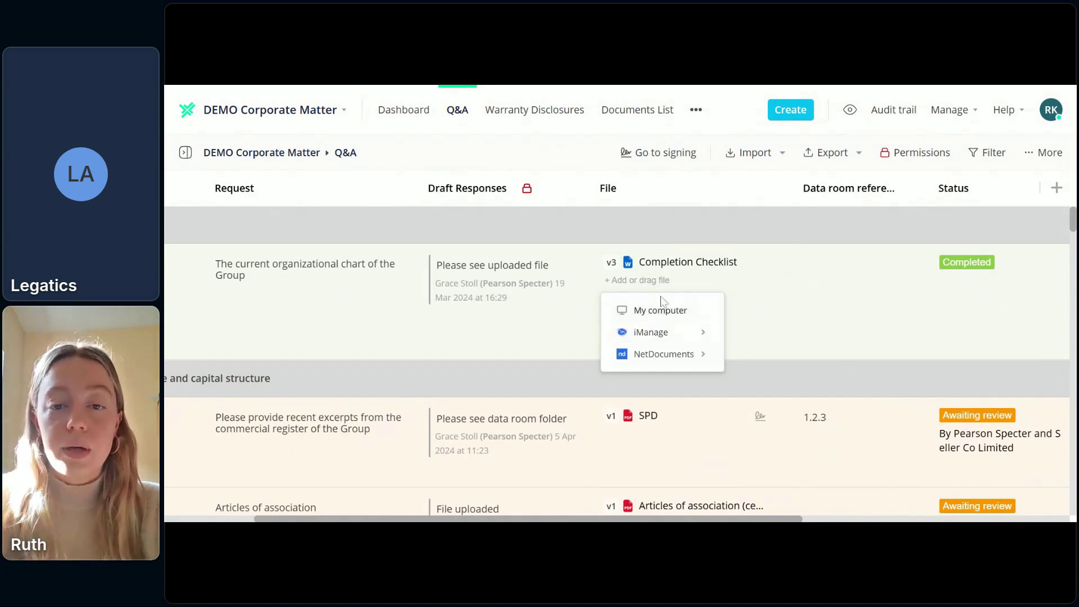
left_click(748, 277)
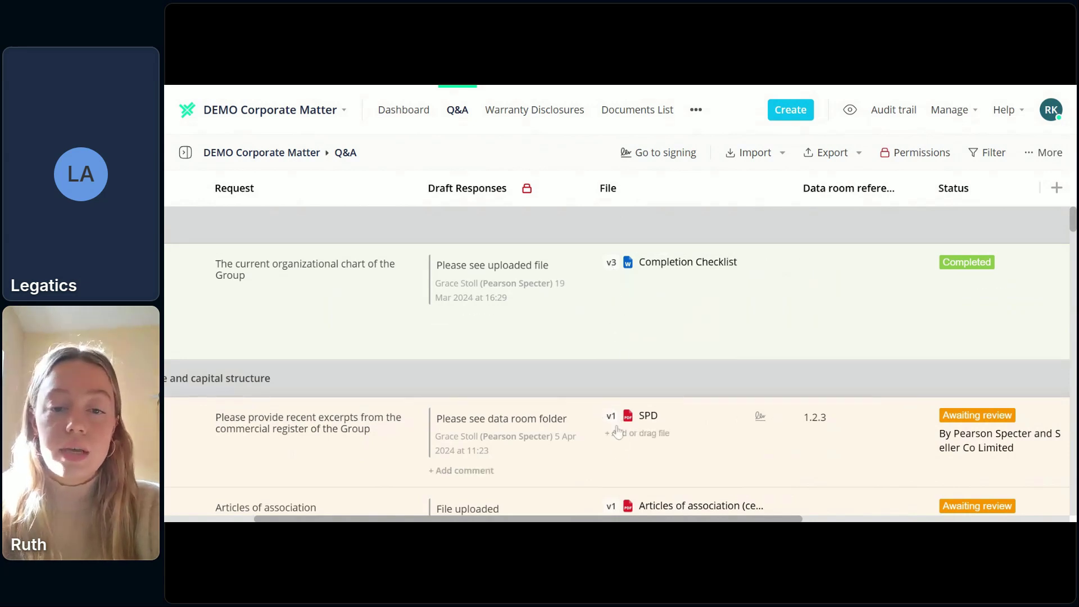
scroll(618, 419, "down", 1)
scroll(620, 380, "up", 1)
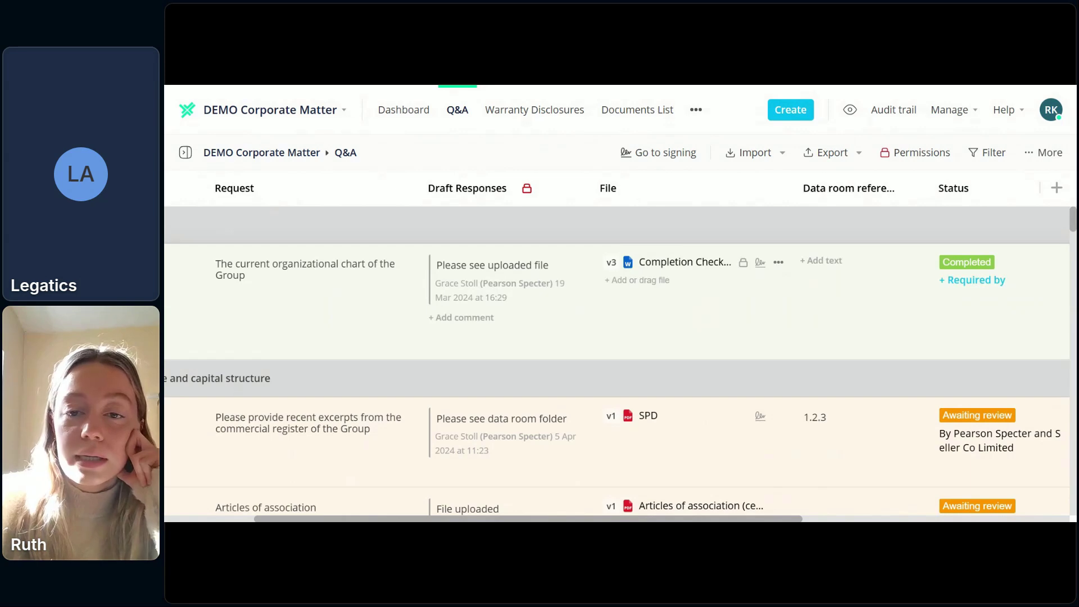
Open the version history of the Completion Checklist file and look over its versions.
left_click(779, 263)
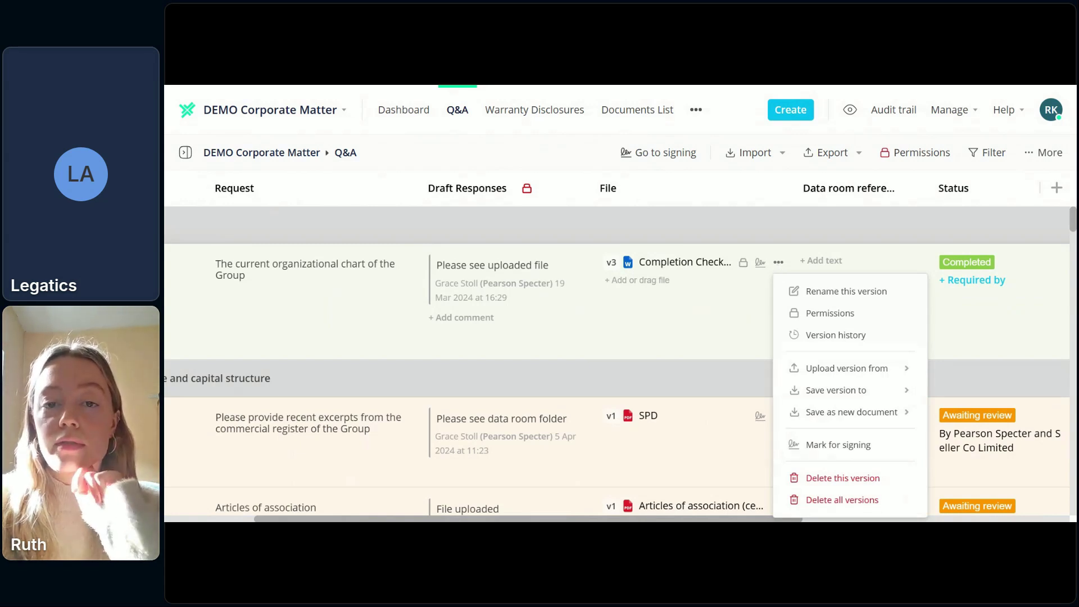
left_click(836, 336)
scroll(842, 296, "down", 3)
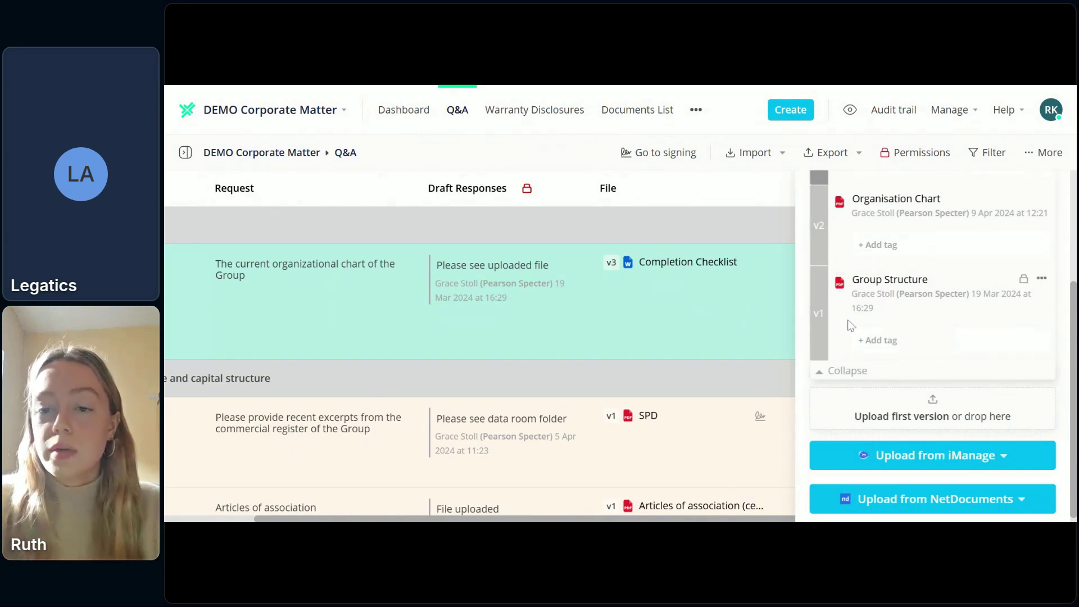
scroll(852, 327, "up", 3)
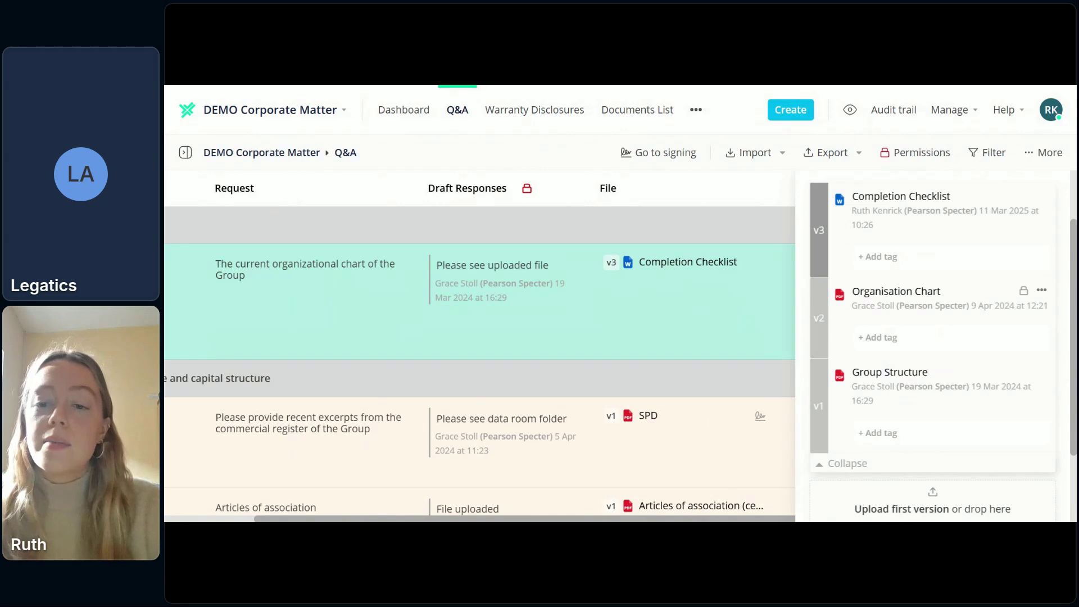
scroll(781, 345, "down", 1)
scroll(781, 343, "up", 1)
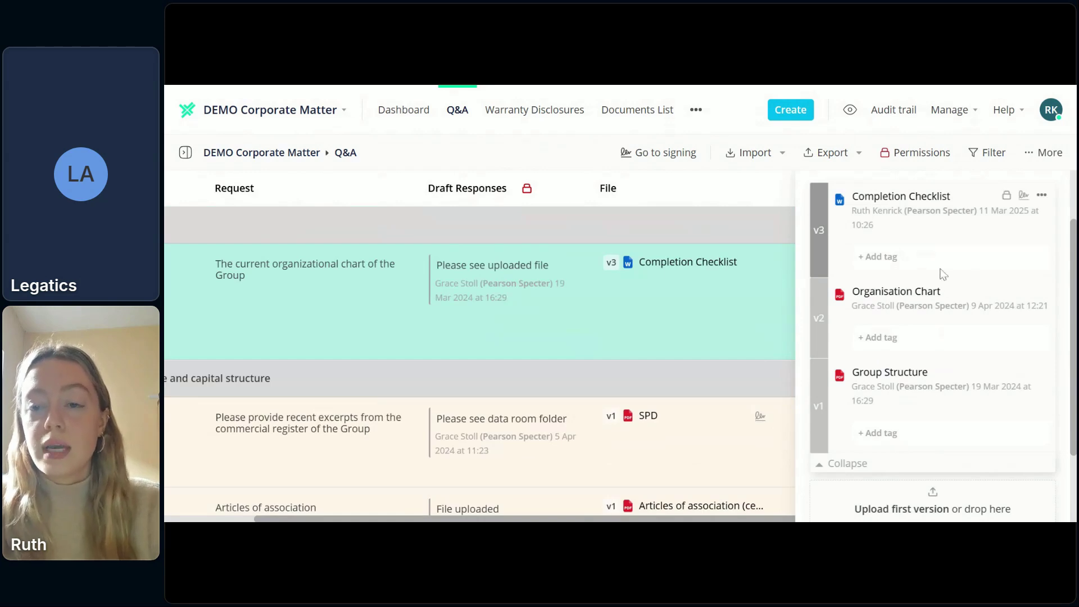
View the actions and tag choices for version v3 of Completion Checklist, without applying any.
left_click(1042, 195)
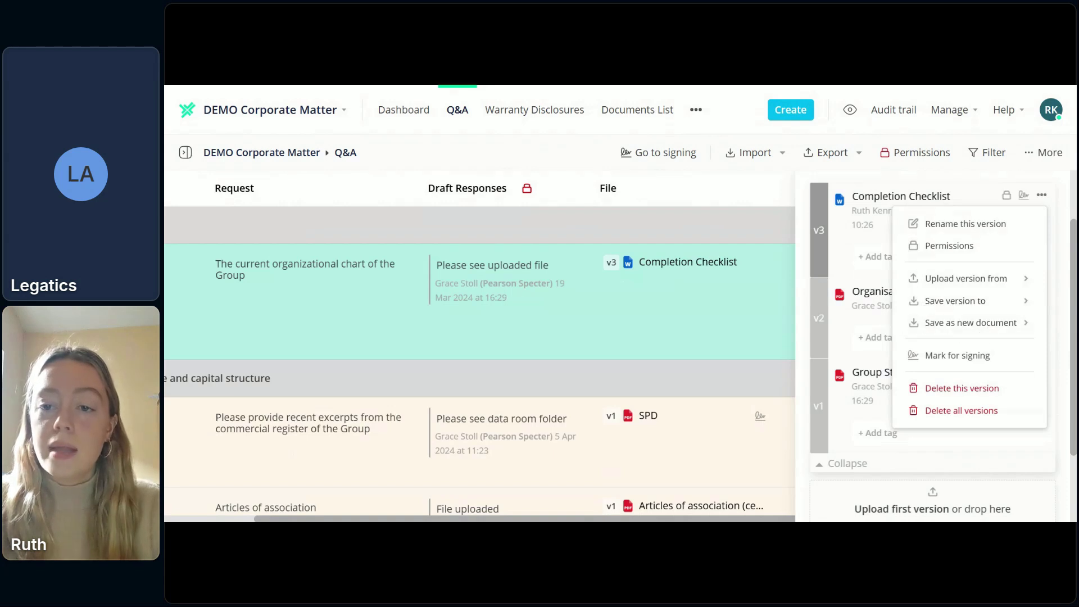
left_click(875, 256)
key("Escape")
scroll(945, 292, "down", 1)
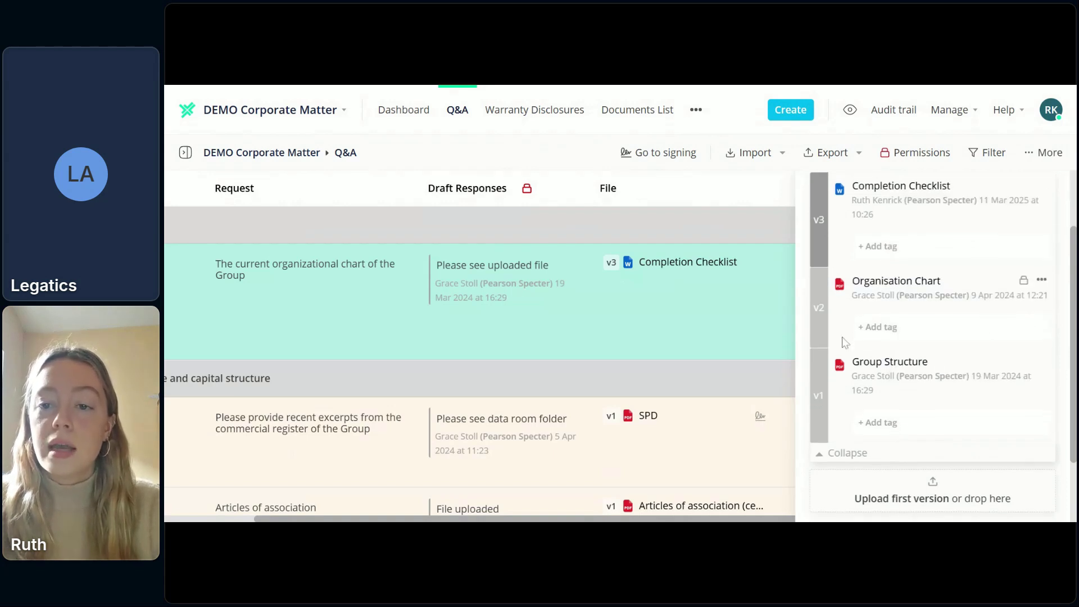
left_click(877, 245)
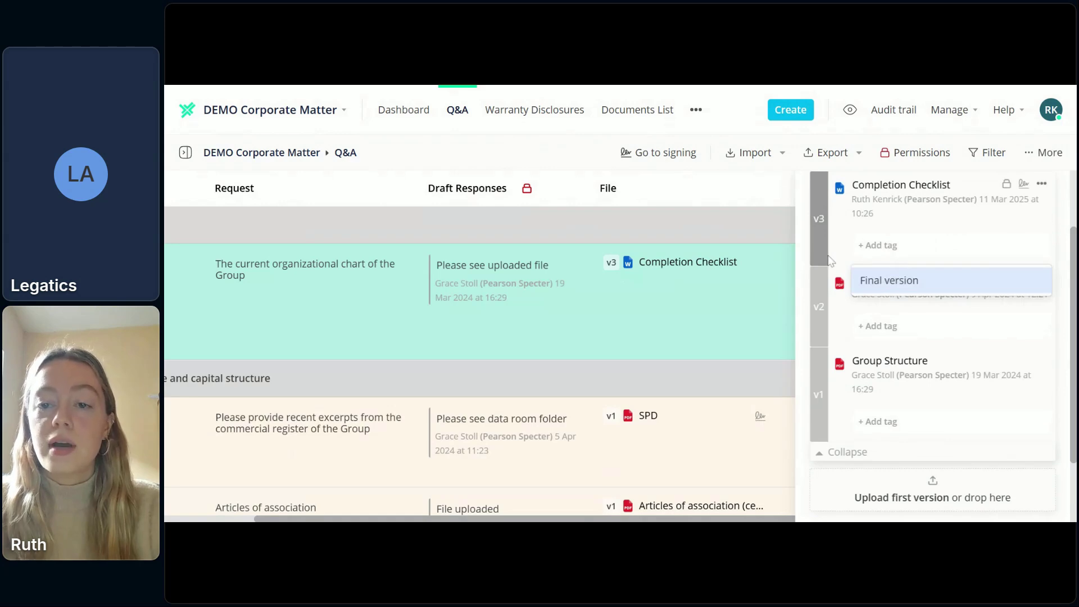
key("Escape")
Look over the earlier file versions and the upload options, and close the version history.
scroll(843, 267, "down", 3)
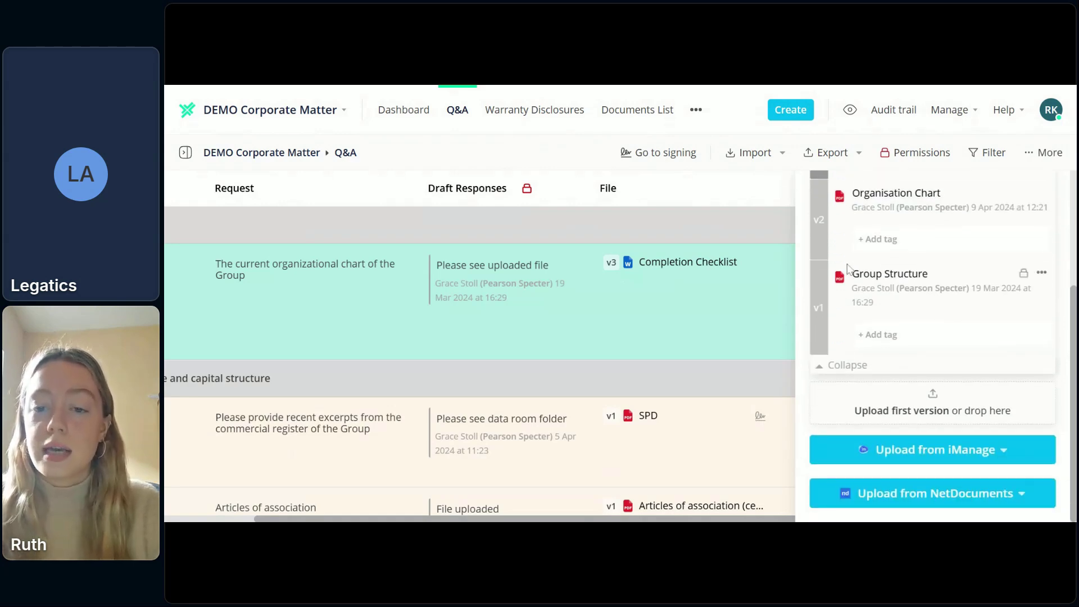
scroll(849, 268, "up", 5)
scroll(849, 268, "down", 3)
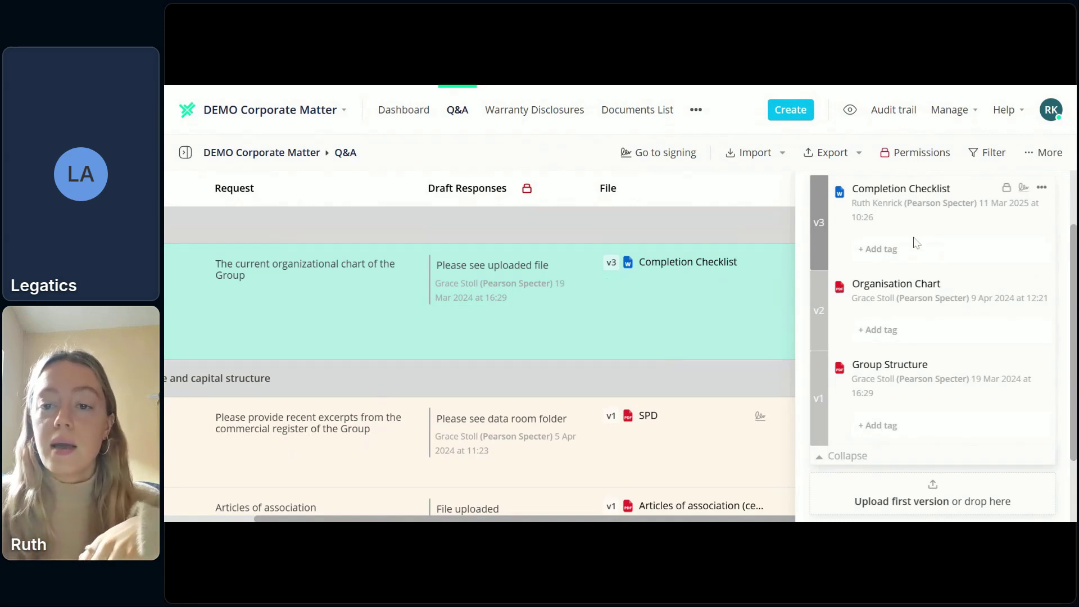
scroll(922, 241, "up", 2)
left_click(1055, 190)
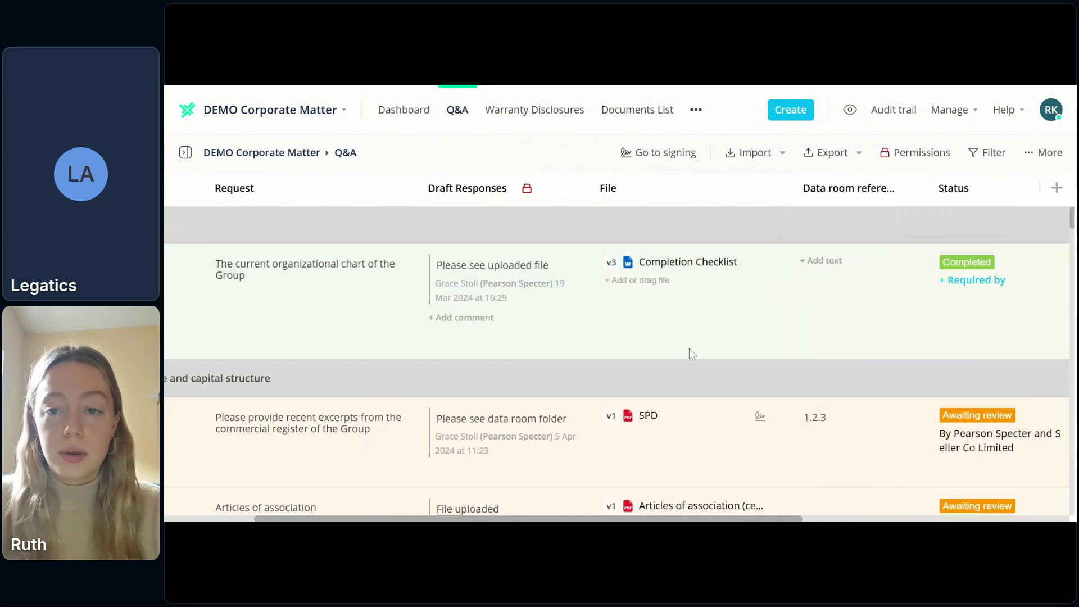
View the date picker for the SPD row in the Date column and close it without choosing a date.
scroll(691, 353, "right", 5)
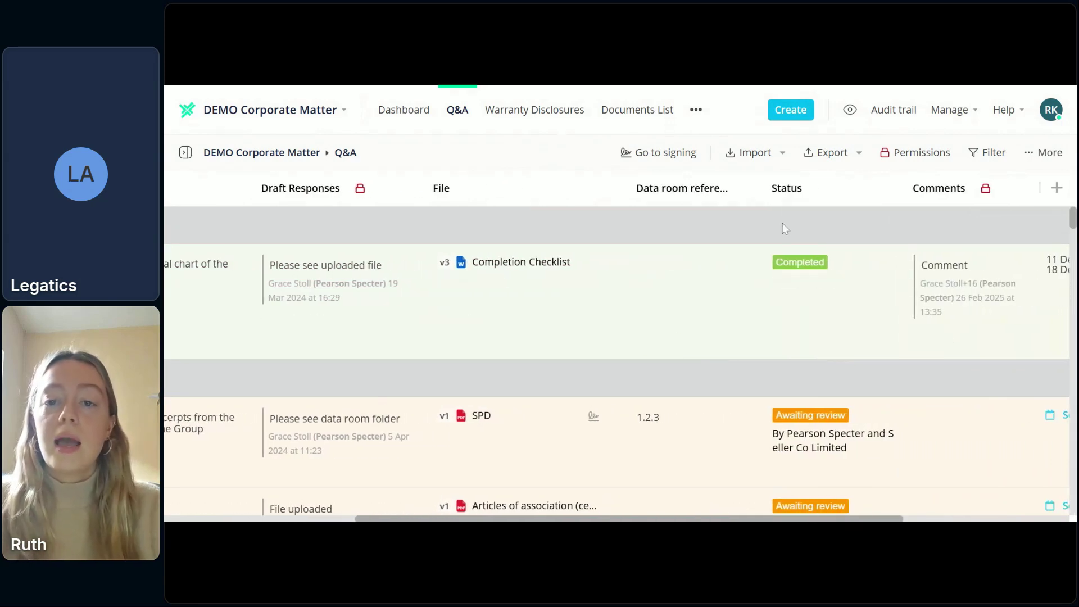
scroll(865, 248, "right", 3)
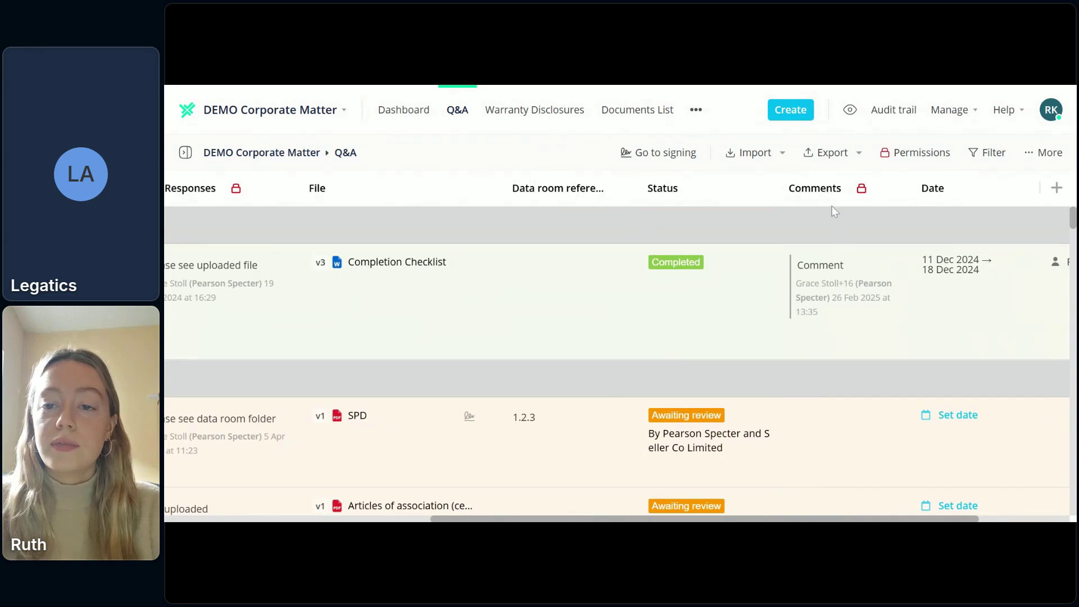
scroll(803, 196, "right", 3)
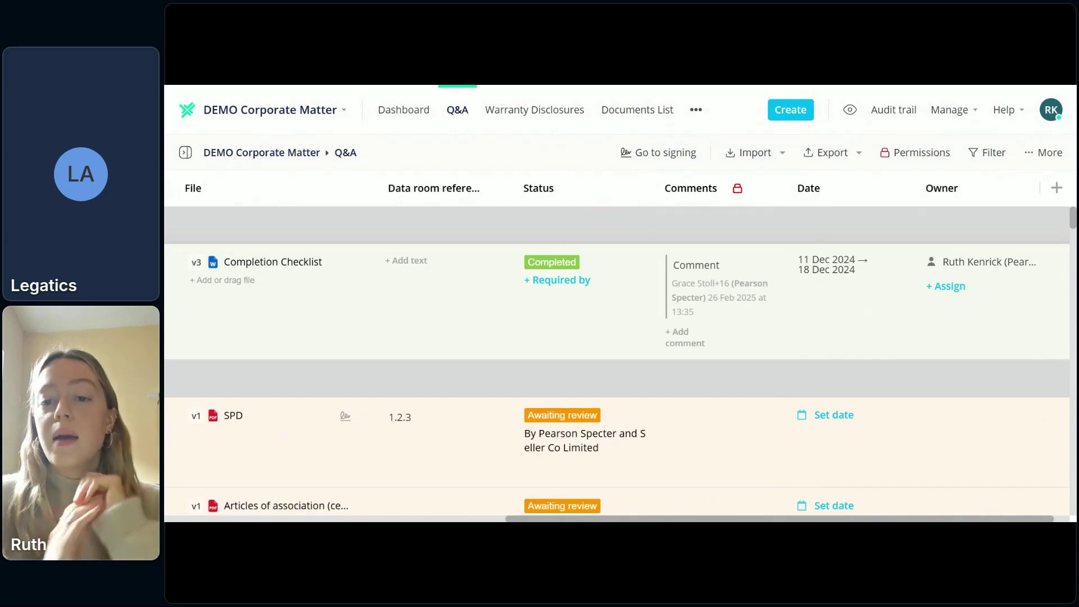
left_click(827, 419)
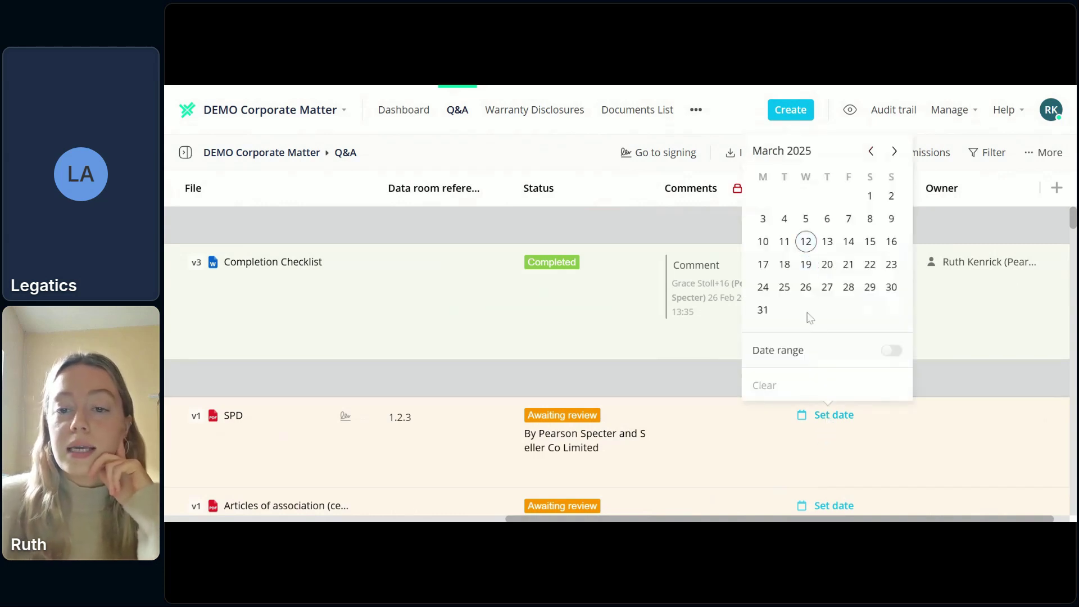
left_click(819, 445)
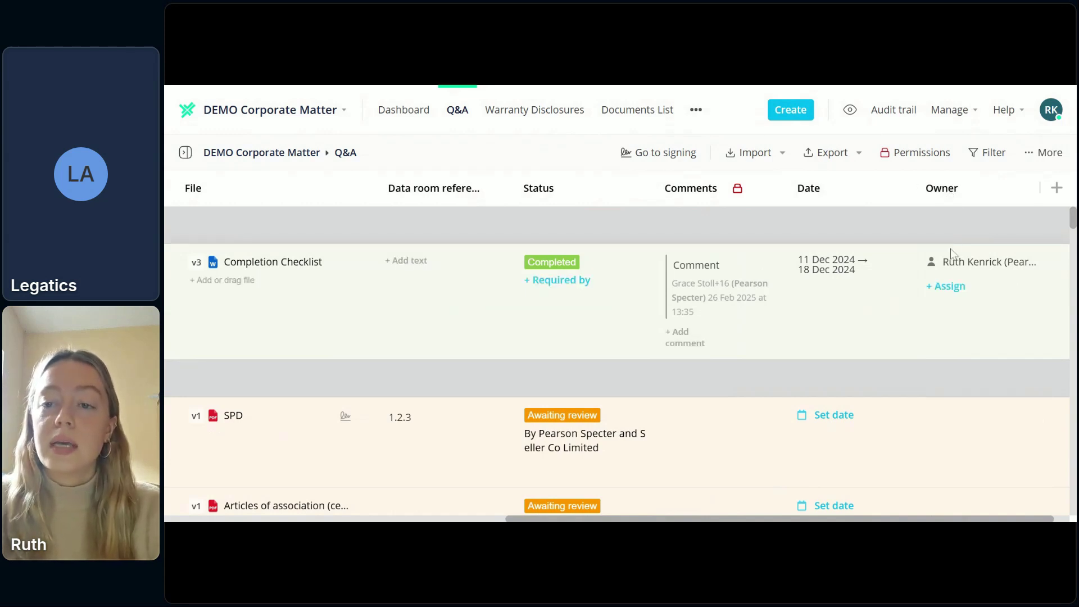
Browse the groups, organisations and people who can be assigned as owner of the organizational chart request.
scroll(950, 298, "down", 1)
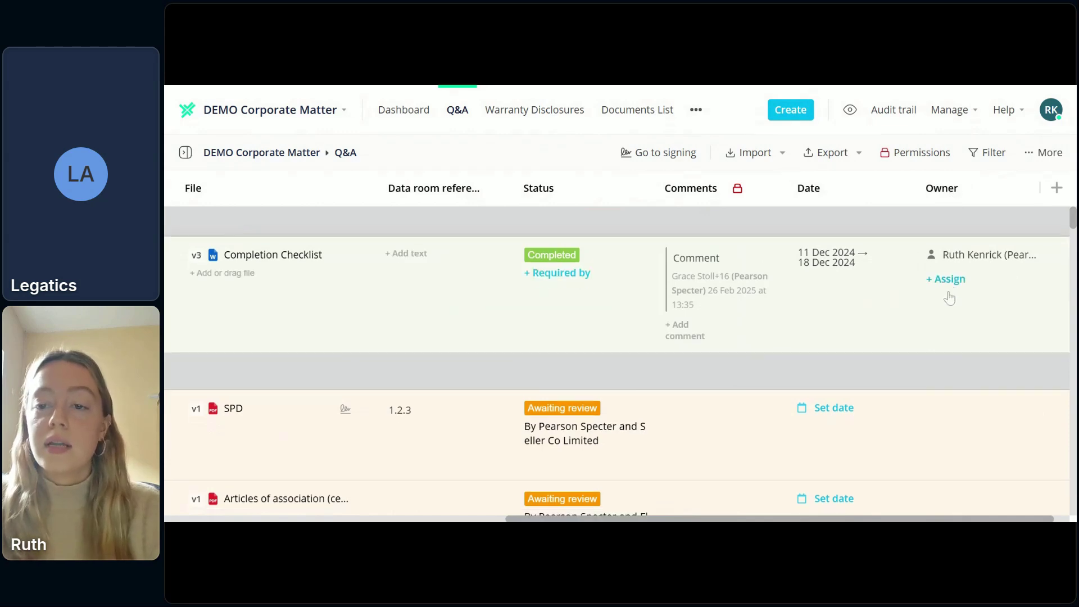
scroll(947, 298, "down", 3)
scroll(941, 280, "left", 1)
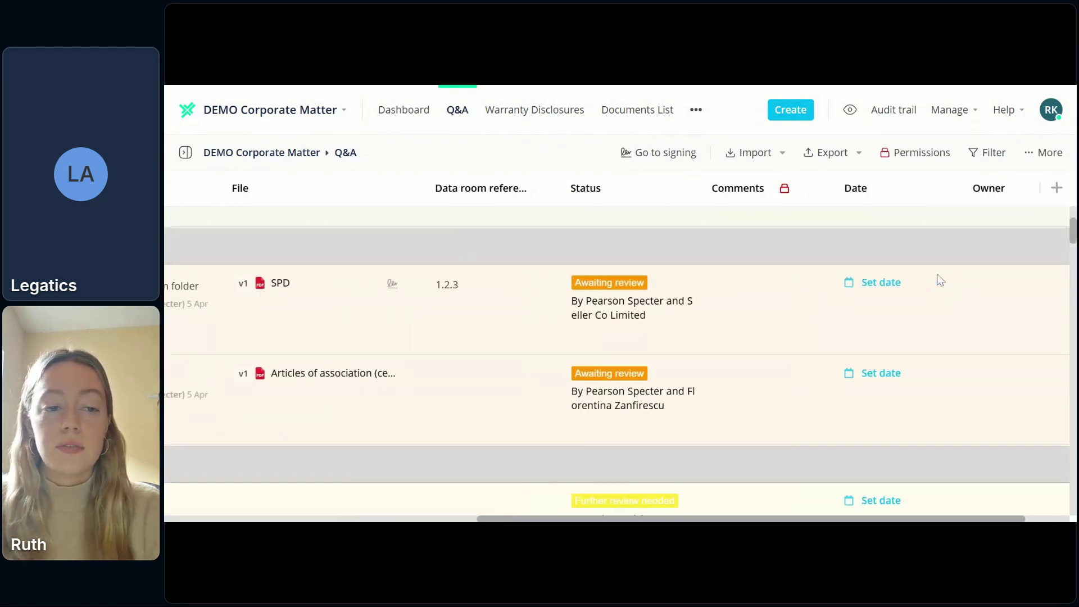
scroll(940, 280, "left", 3)
scroll(937, 275, "right", 4)
scroll(937, 275, "up", 2)
scroll(936, 274, "up", 1)
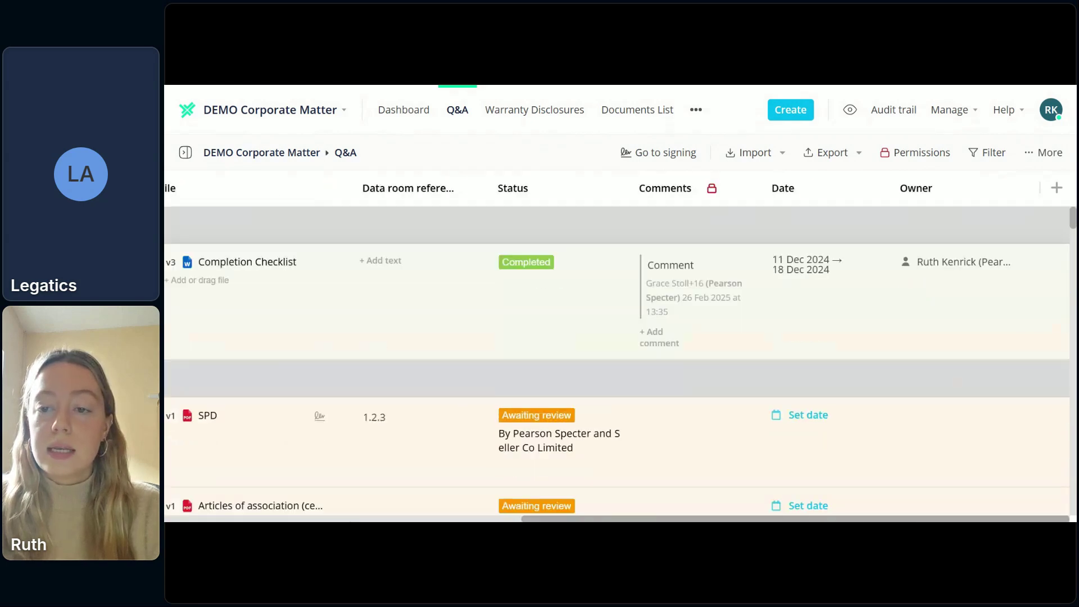
left_click(917, 288)
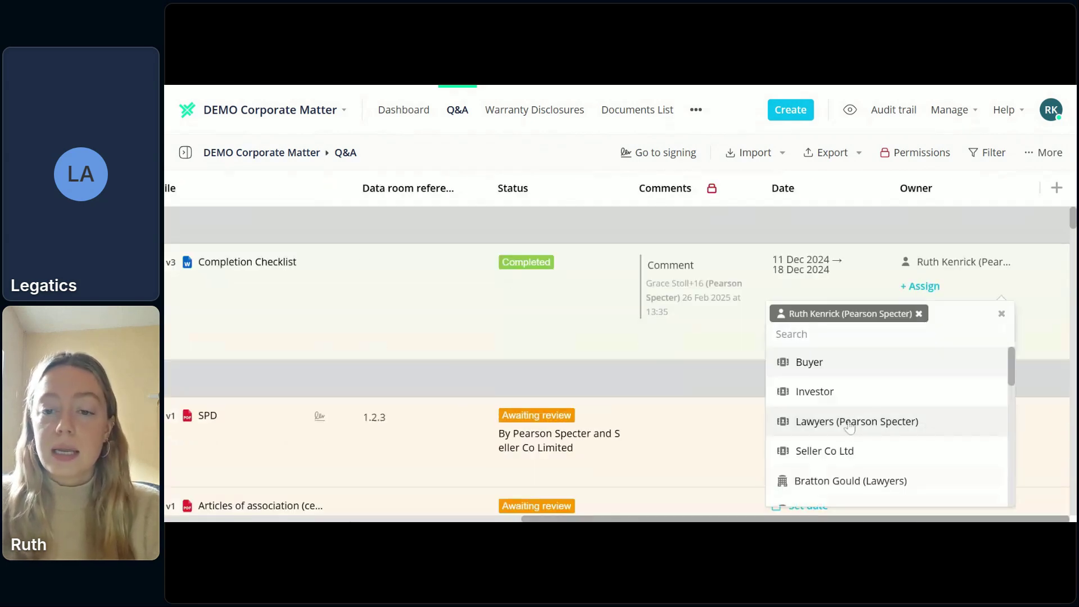
scroll(838, 448, "down", 3)
scroll(812, 445, "down", 2)
scroll(813, 444, "up", 5)
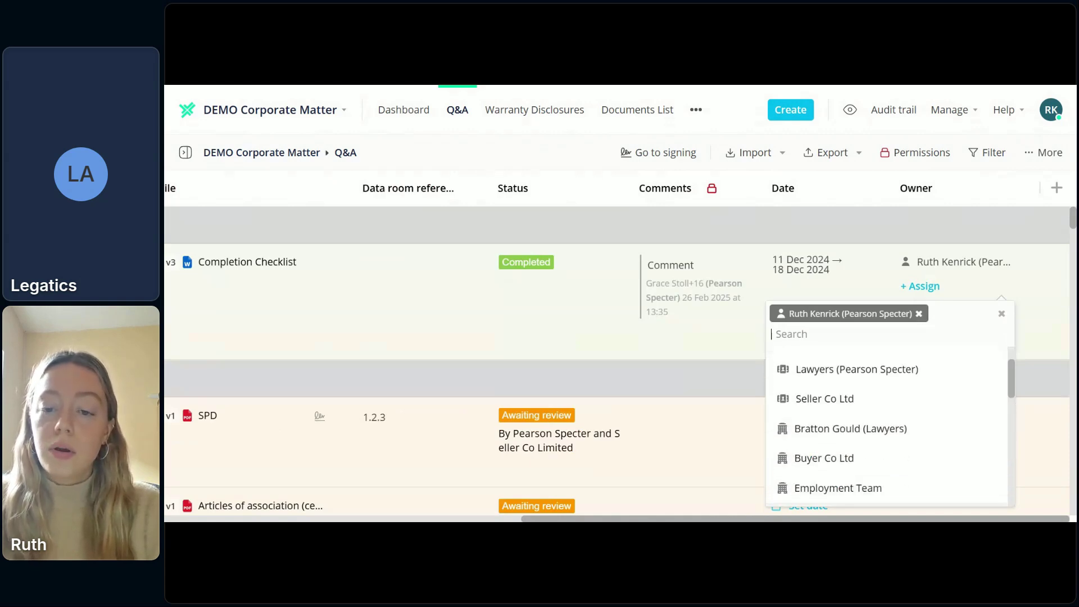
scroll(829, 450, "up", 1)
scroll(829, 453, "down", 4)
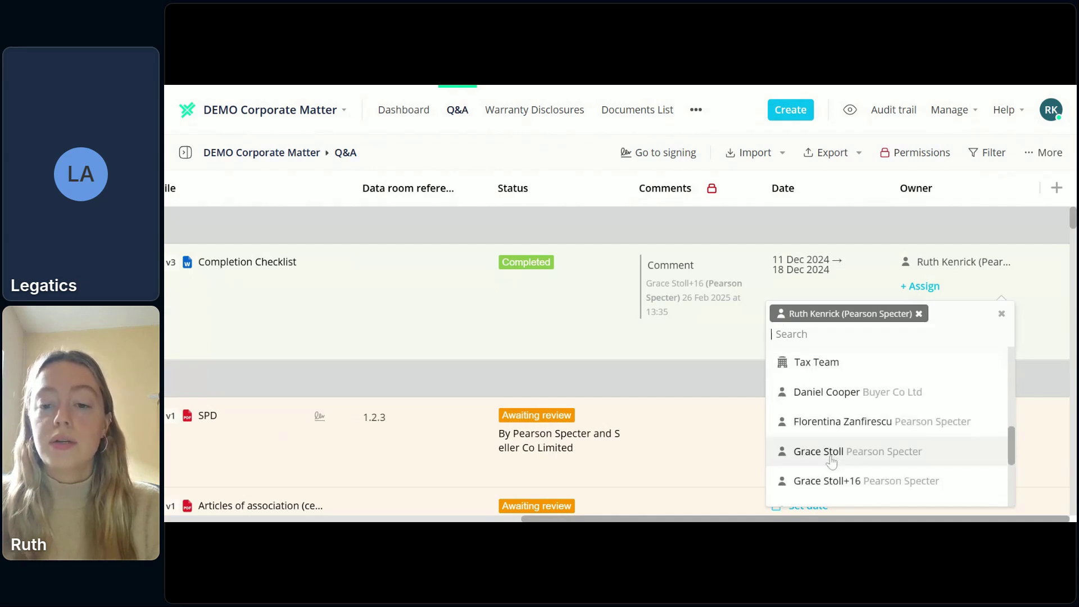
scroll(852, 475, "down", 3)
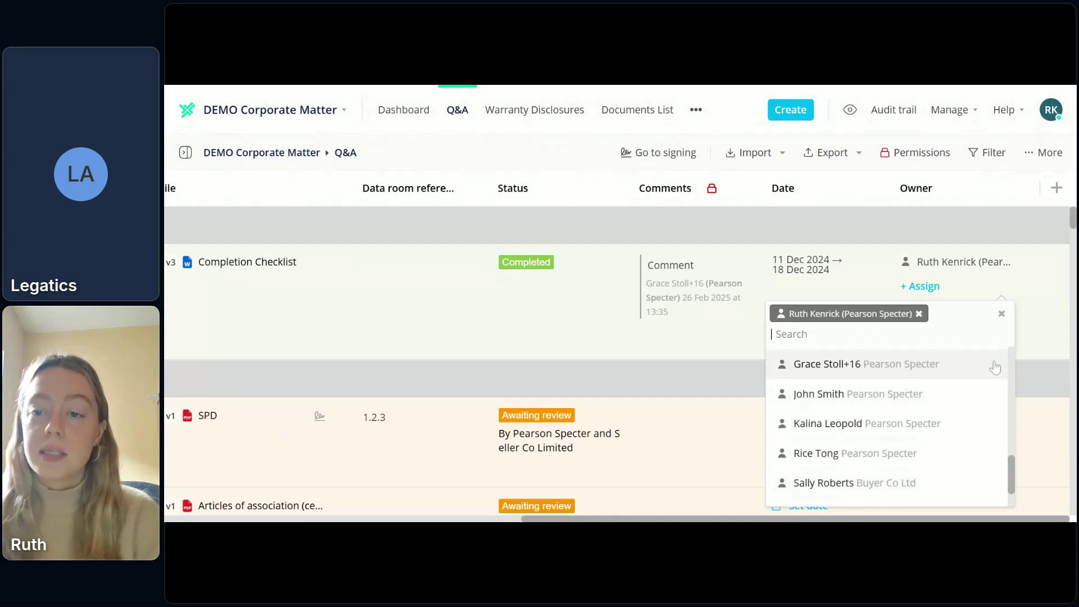
Clear the owner of the organizational chart request and assign the same Pearson Specter participant again.
left_click(1002, 315)
left_click(940, 253)
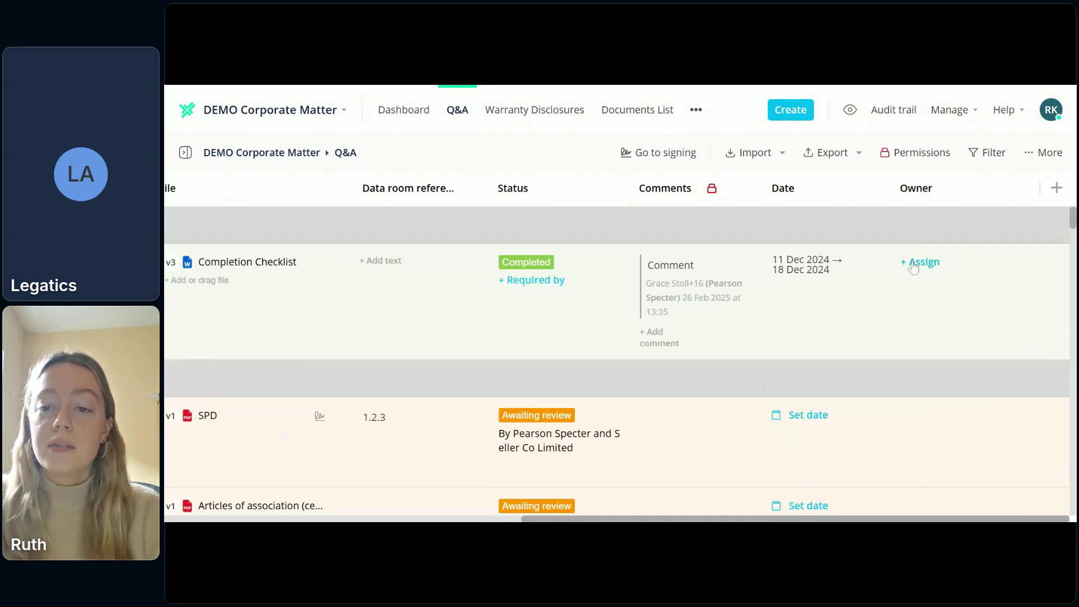
left_click(924, 262)
scroll(866, 420, "down", 5)
scroll(865, 420, "down", 4)
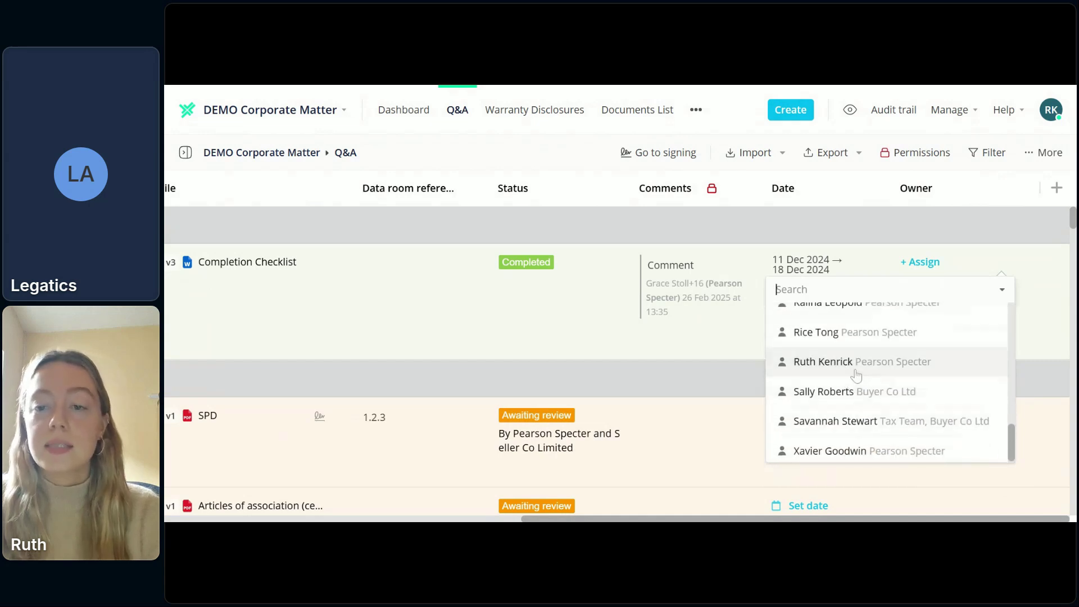
left_click(844, 363)
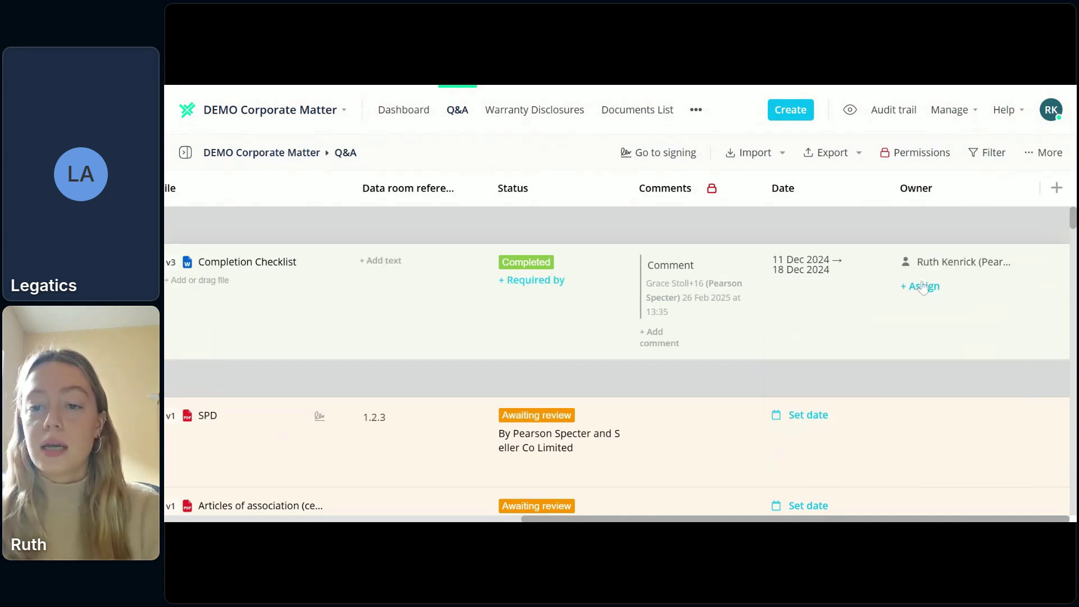
Add the Pearson Specter organisation as a second owner of the row containing the Completion Checklist file.
left_click(911, 288)
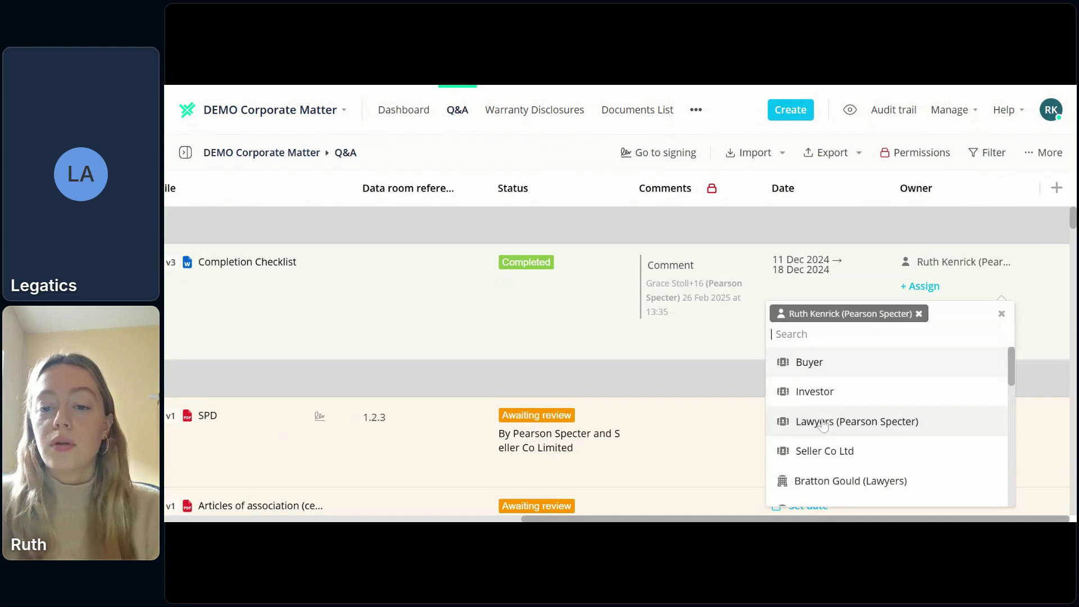
scroll(824, 424, "down", 2)
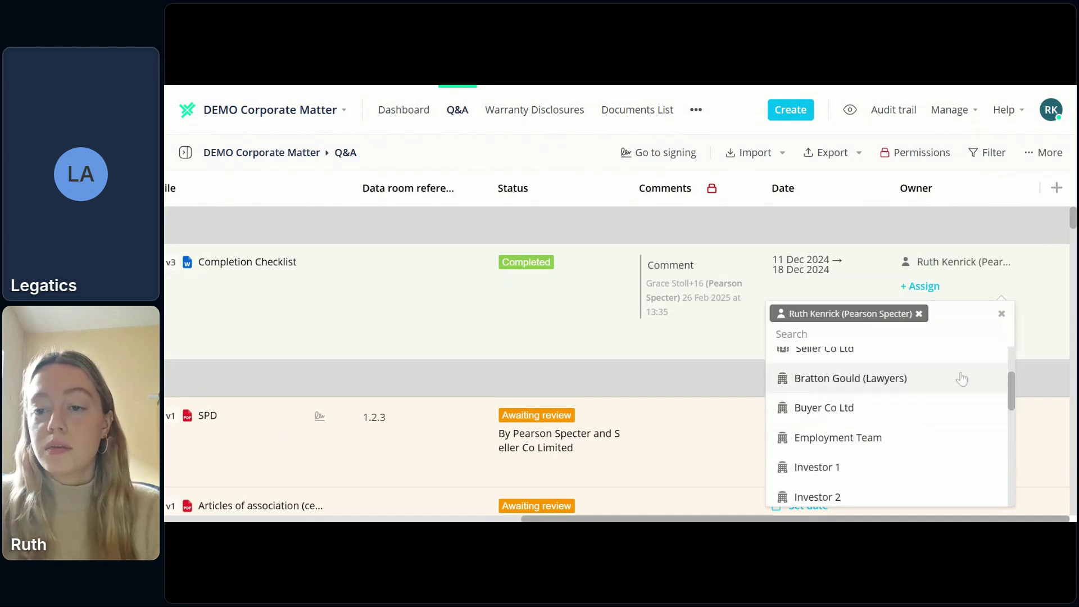
left_click(1040, 349)
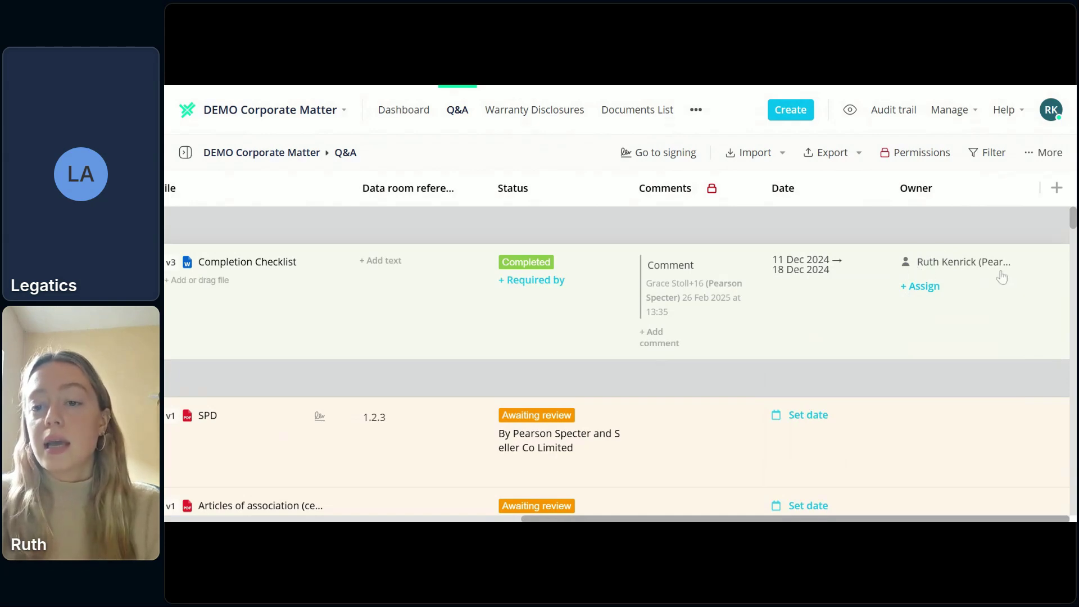
left_click(922, 287)
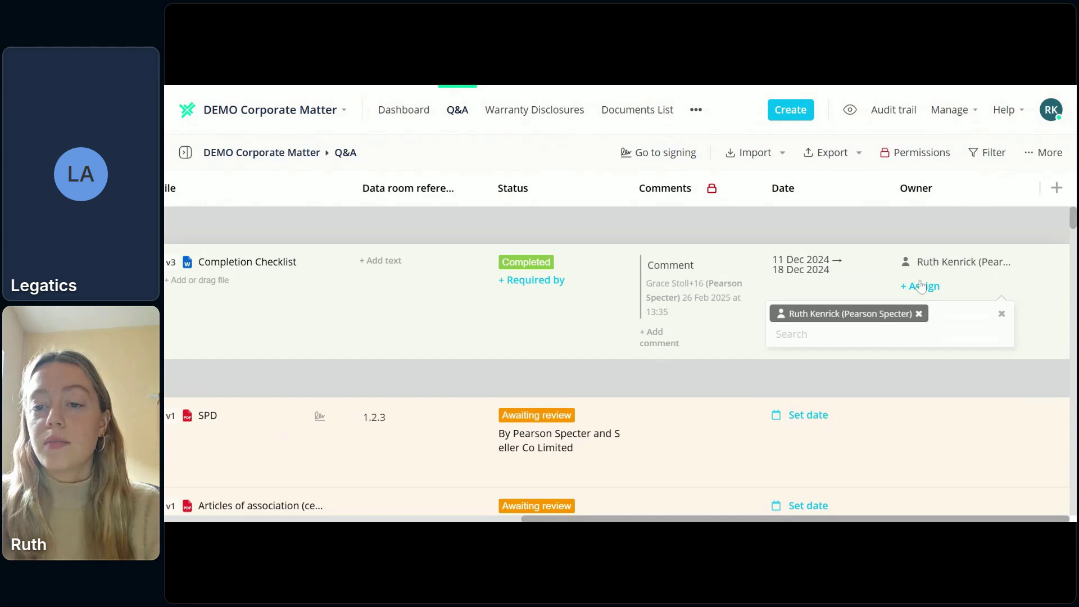
scroll(872, 394, "down", 5)
left_click(843, 436)
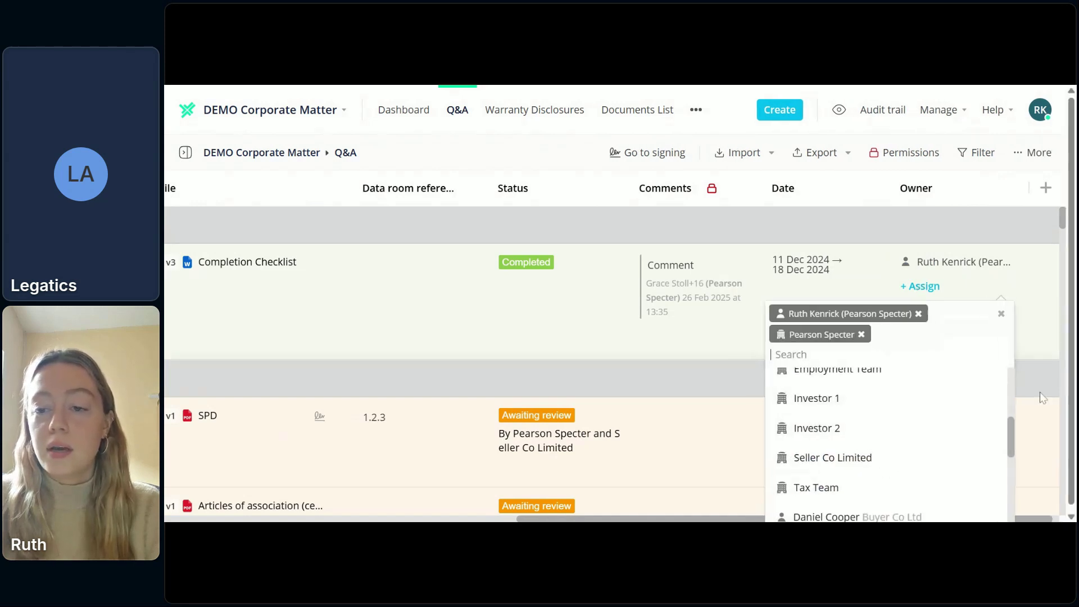
left_click(1034, 344)
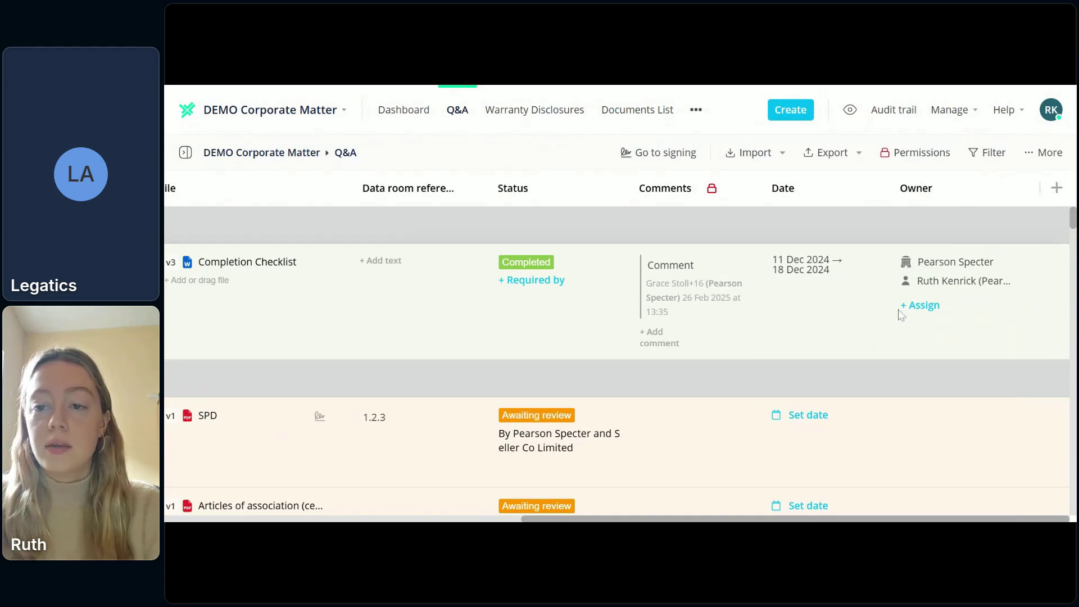
Look through the column types available when adding a Q&A column, and cancel without adding one.
scroll(914, 282, "left", 3)
scroll(914, 273, "left", 5)
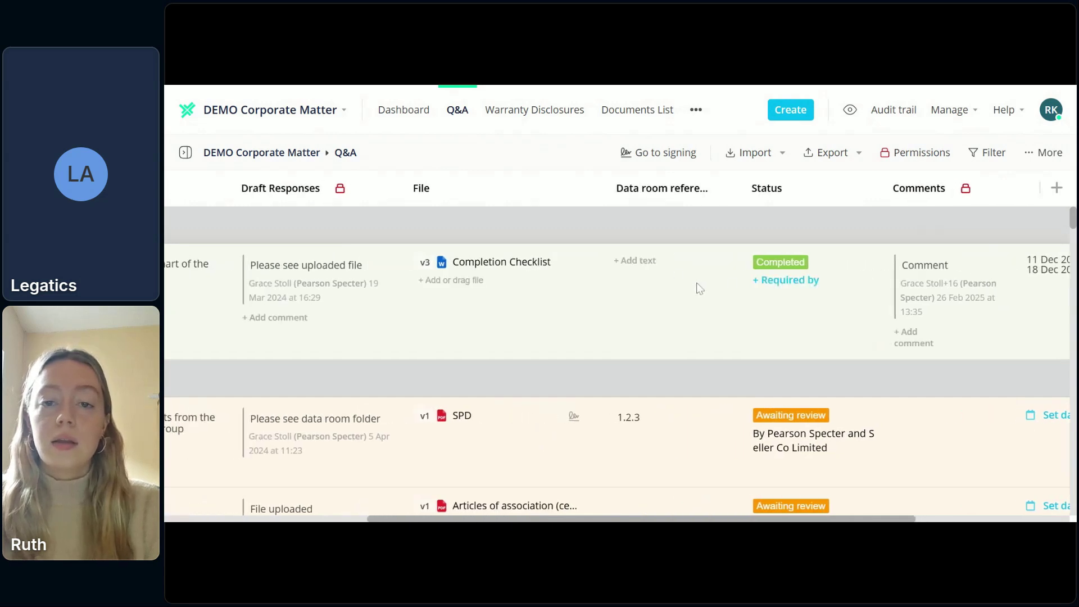
scroll(700, 288, "right", 2)
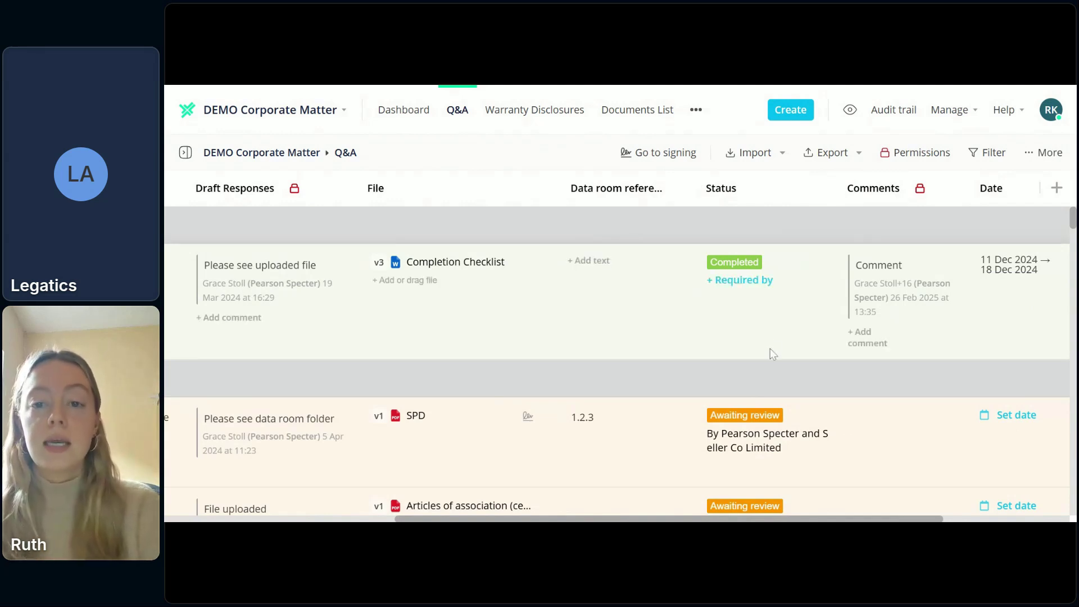
left_click(1057, 188)
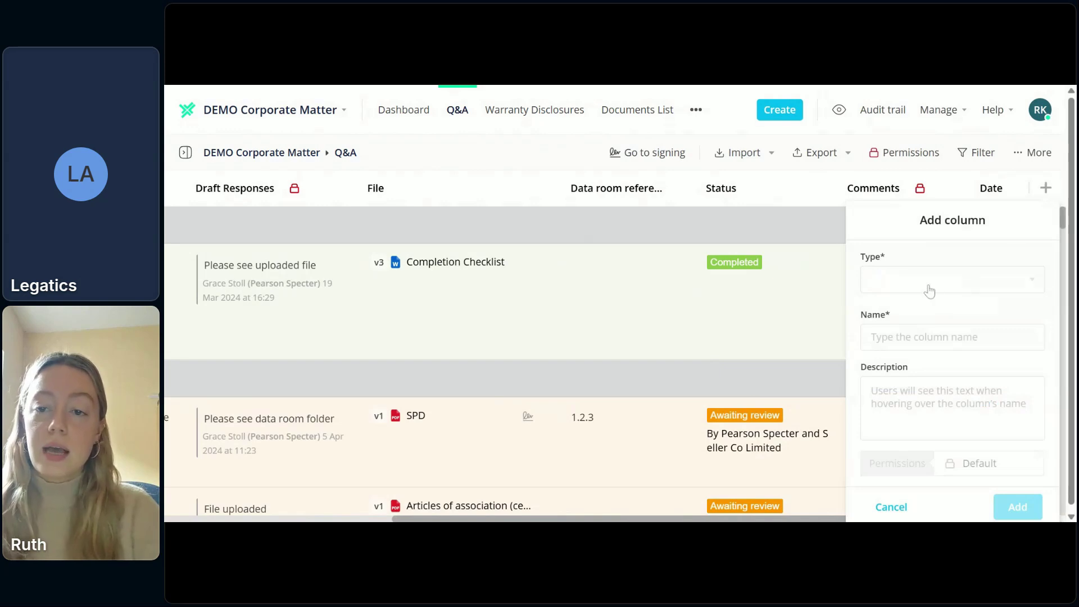
left_click(935, 284)
scroll(911, 427, "down", 1)
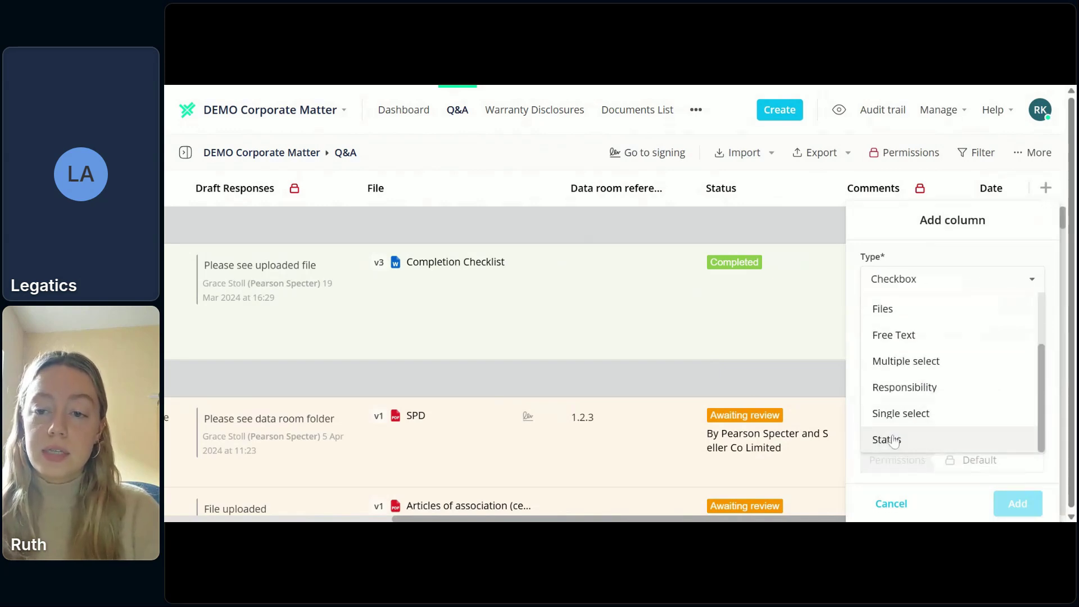
left_click(891, 506)
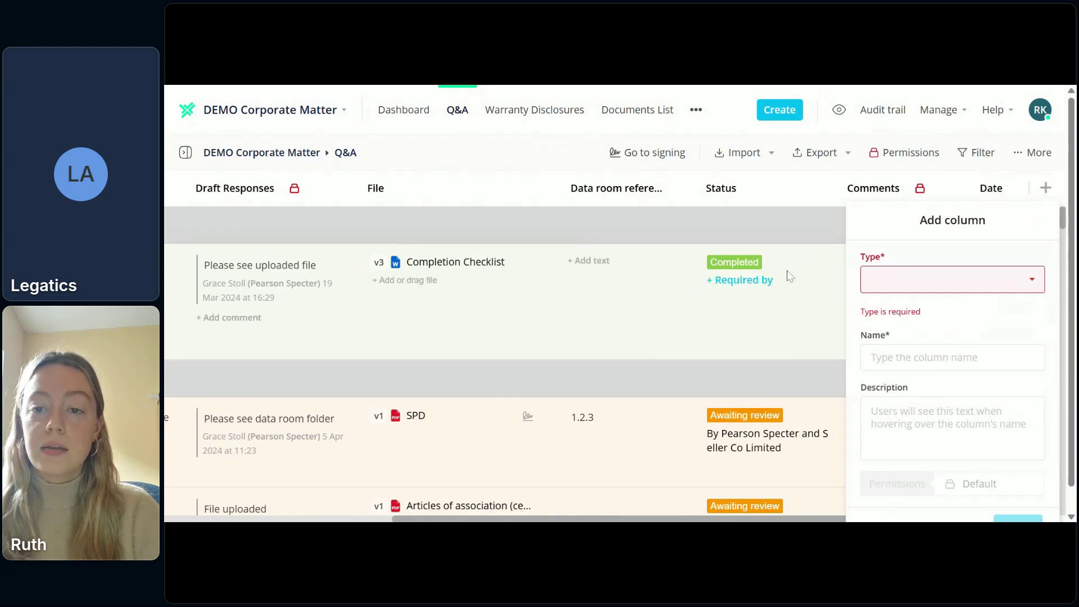
scroll(826, 340, "down", 2)
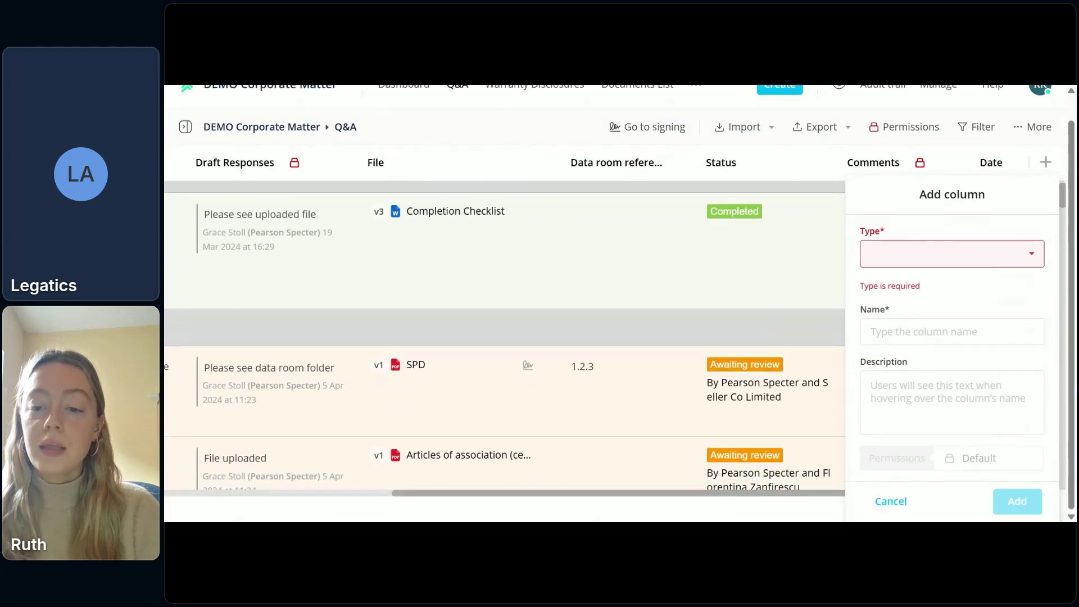
left_click(885, 500)
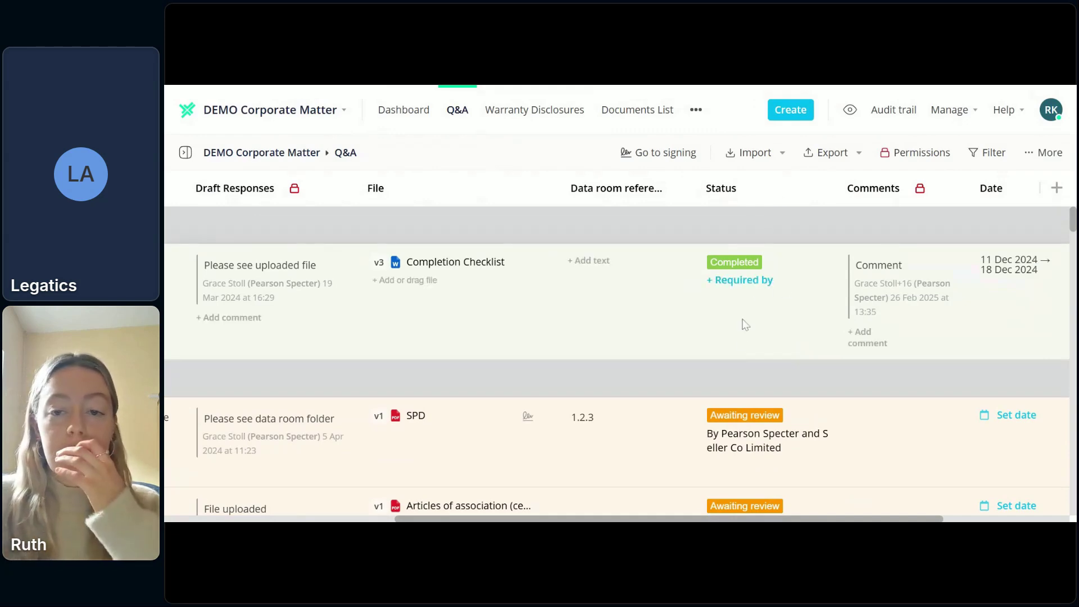
Review the status options of the Completion Checklist row and the status editing dialog, and close it without changes.
left_click(737, 268)
scroll(736, 390, "down", 1)
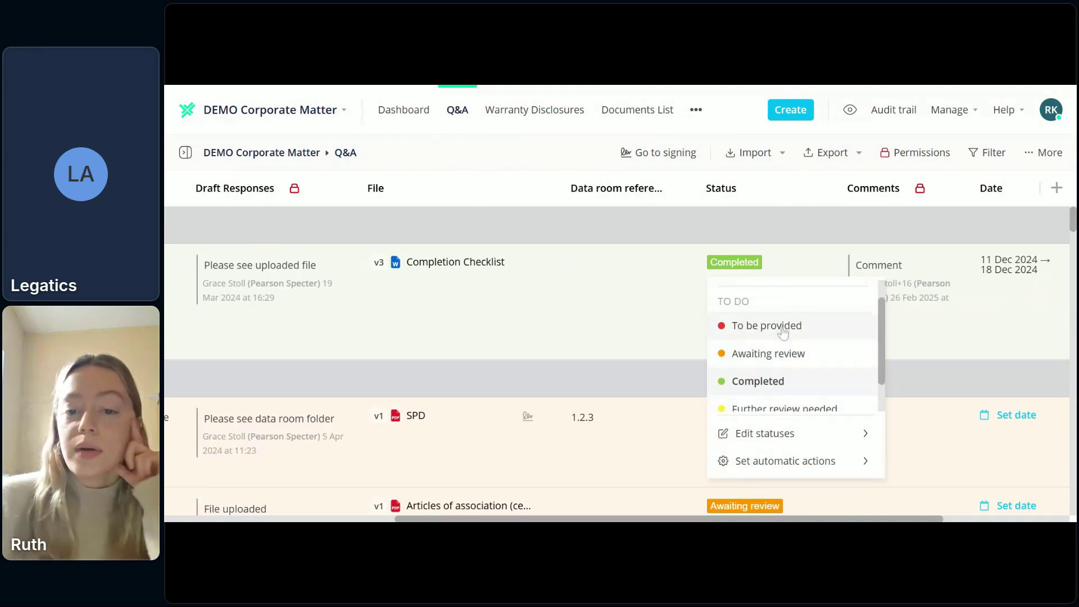
scroll(774, 388, "down", 1)
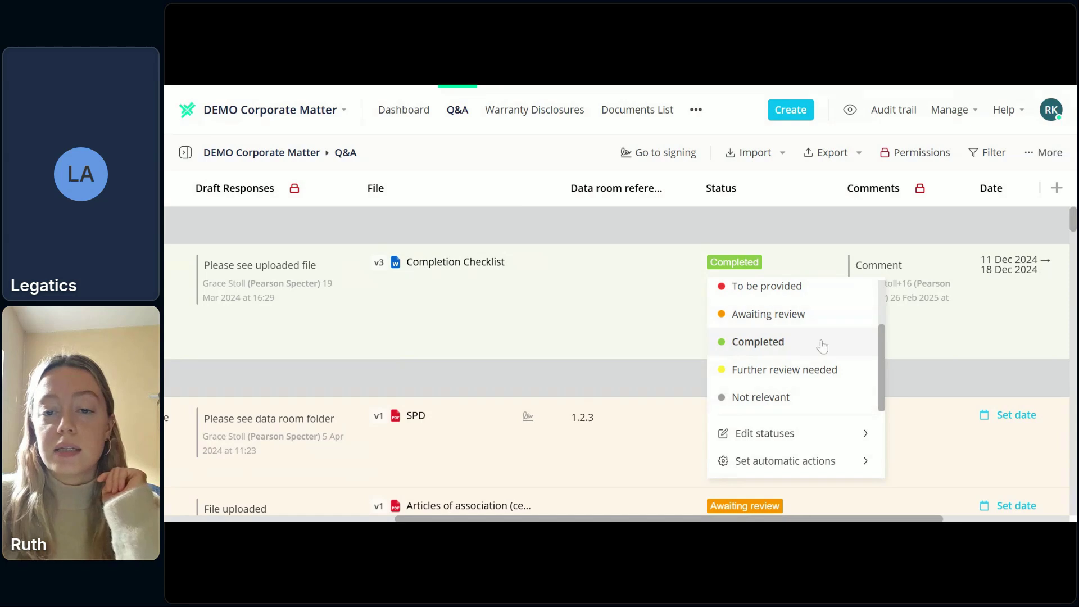
left_click(760, 431)
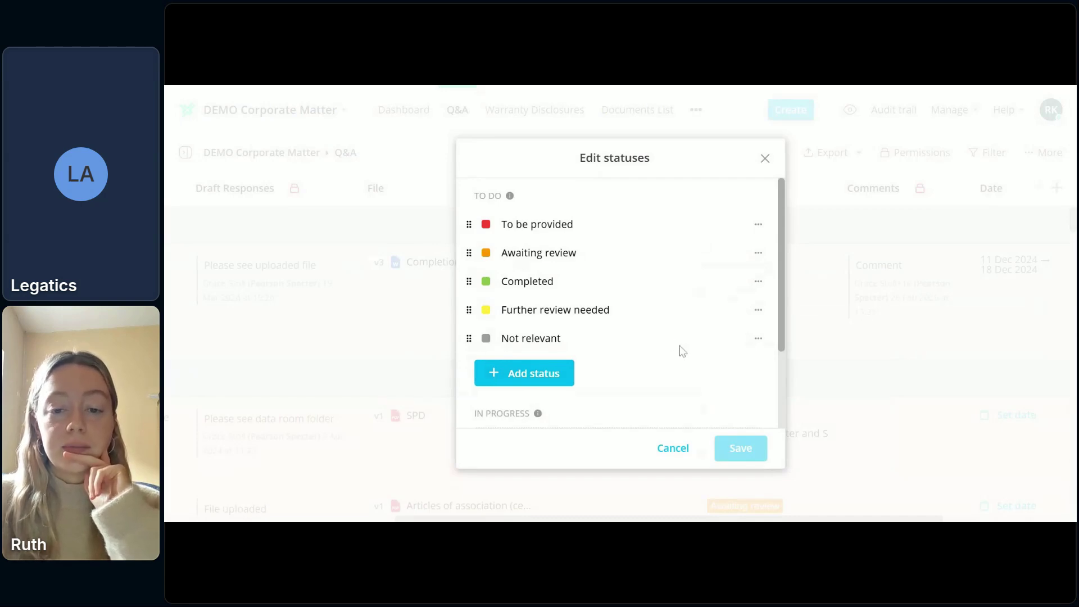
left_click(672, 448)
Review the automatic status actions, switch the one for new version uploads off and on again, and close without saving.
left_click(765, 351)
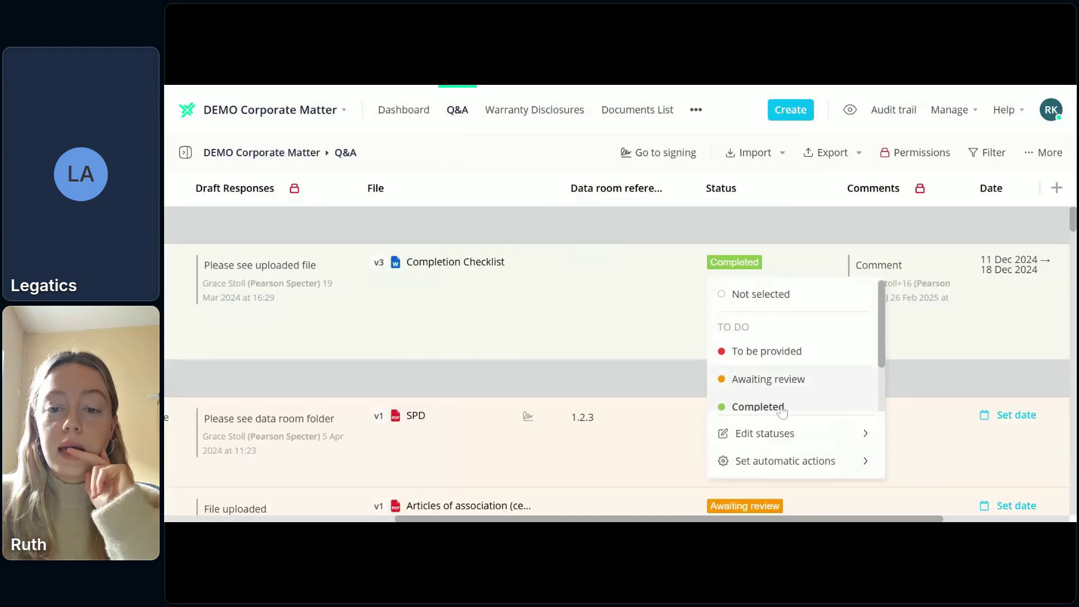
left_click(782, 462)
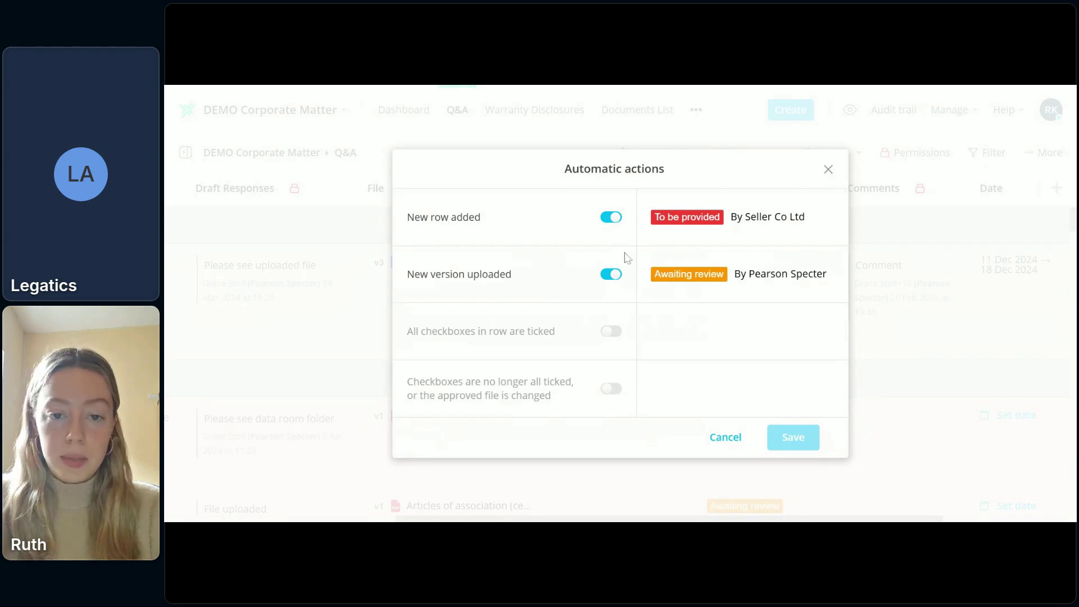
left_click(611, 275)
left_click(612, 276)
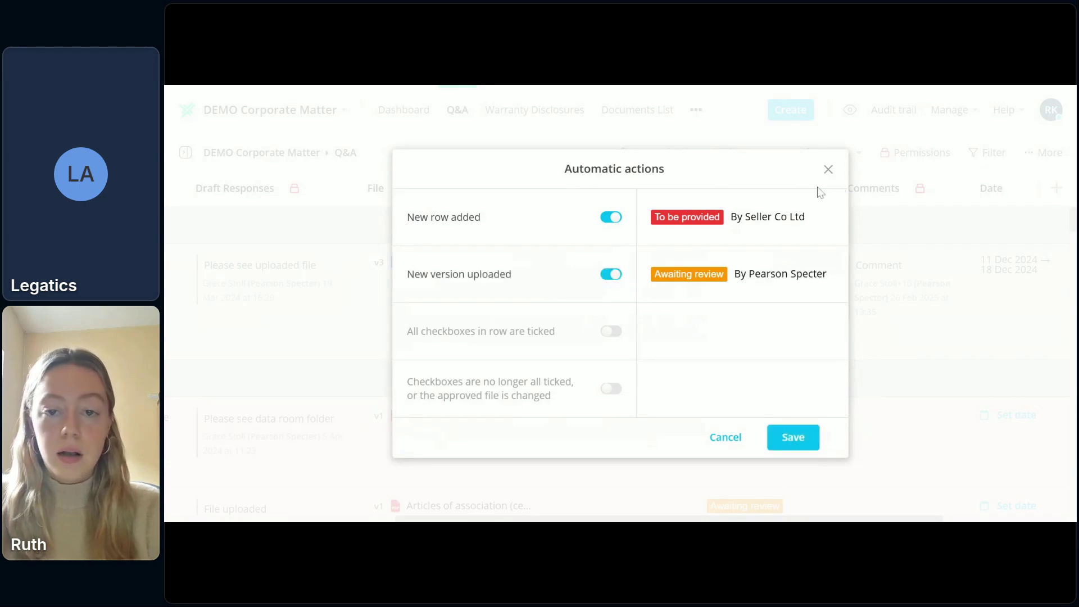
left_click(829, 169)
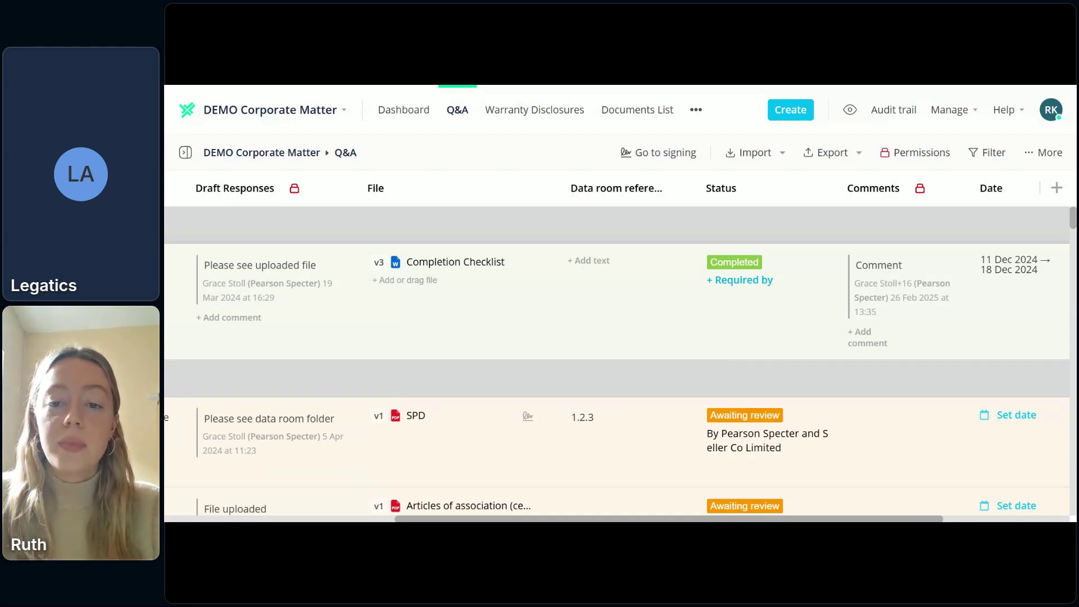
Browse the groups and organisations that can be required to act on the Completion Checklist row, and choose none.
left_click(734, 282)
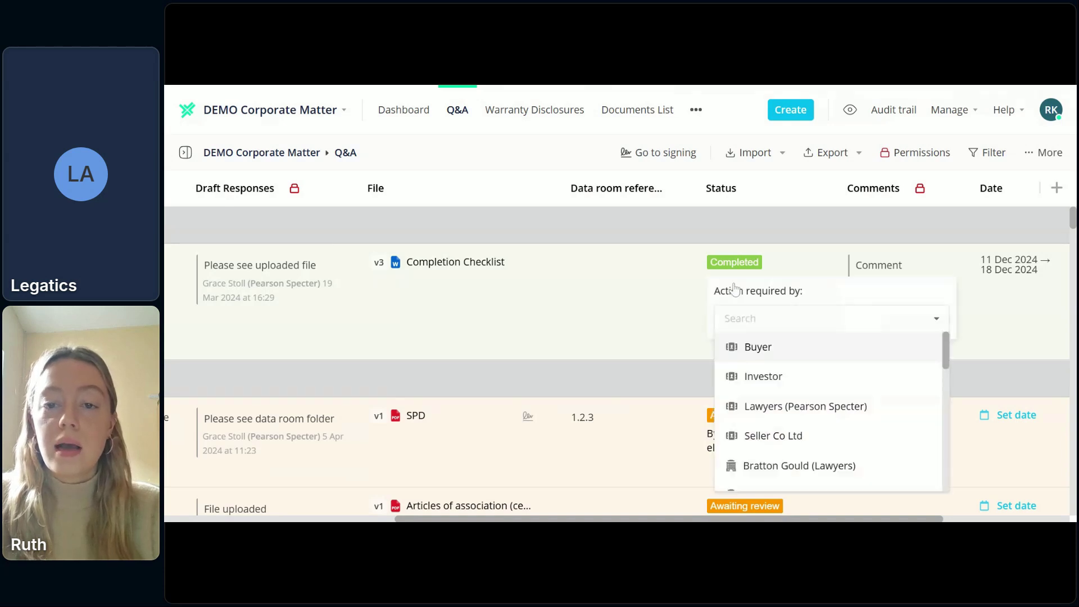
scroll(796, 377, "down", 2)
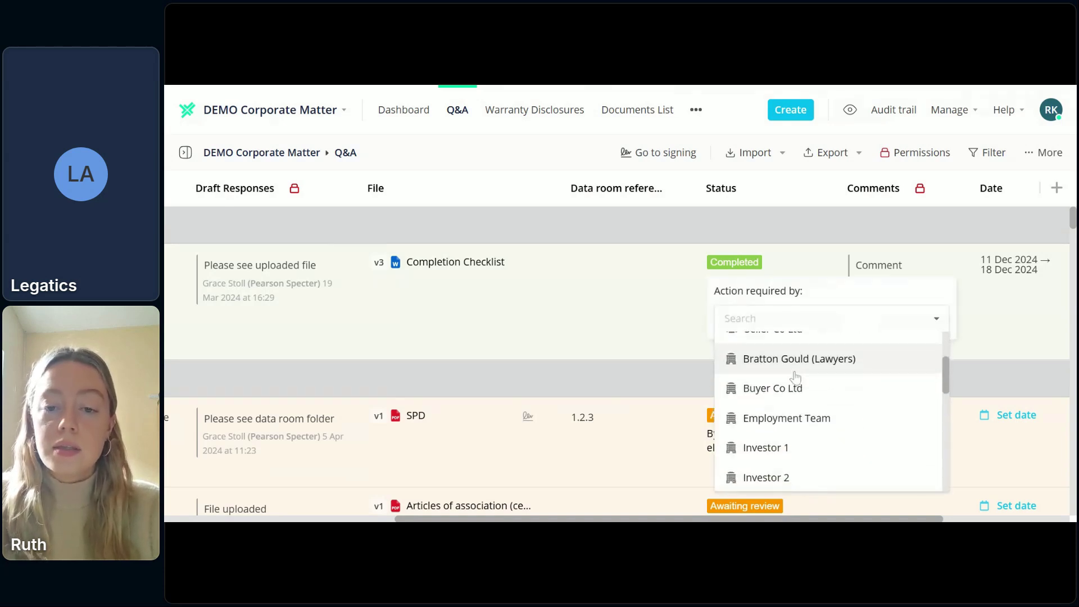
scroll(788, 443, "down", 3)
left_click(663, 385)
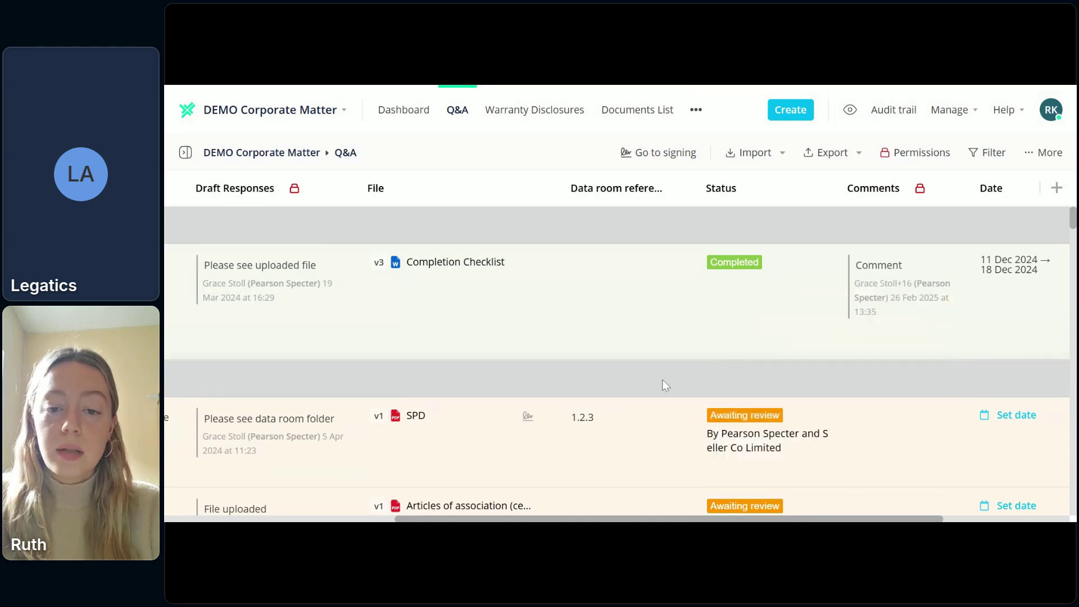
Set a Pearson Specter participant and the Lawyers (Pearson Specter) group as required to act on the unassigned "To be provided" row.
scroll(664, 385, "down", 10)
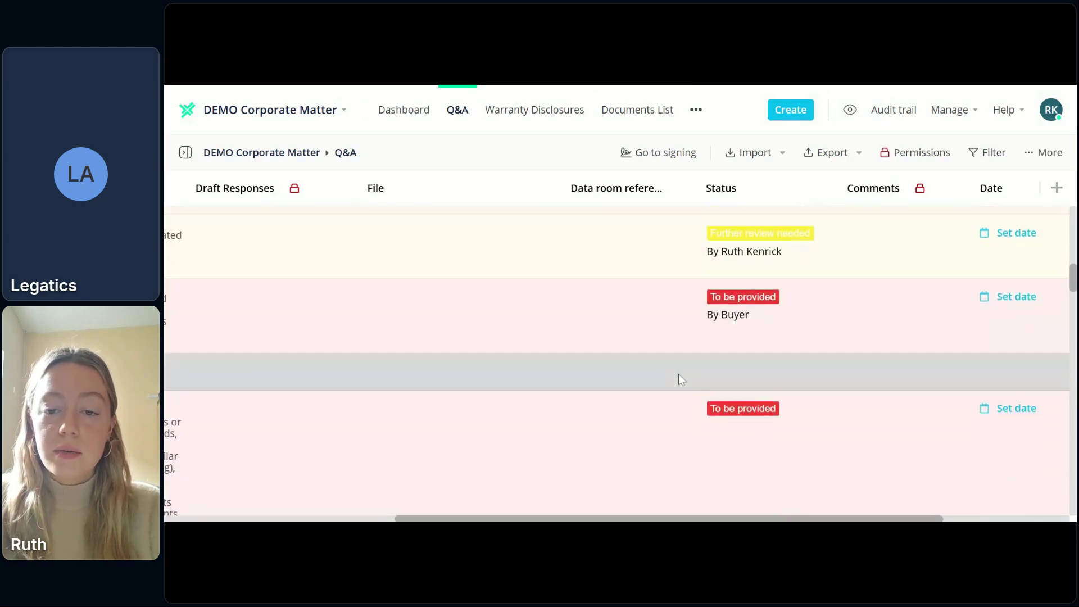
scroll(679, 373, "down", 1)
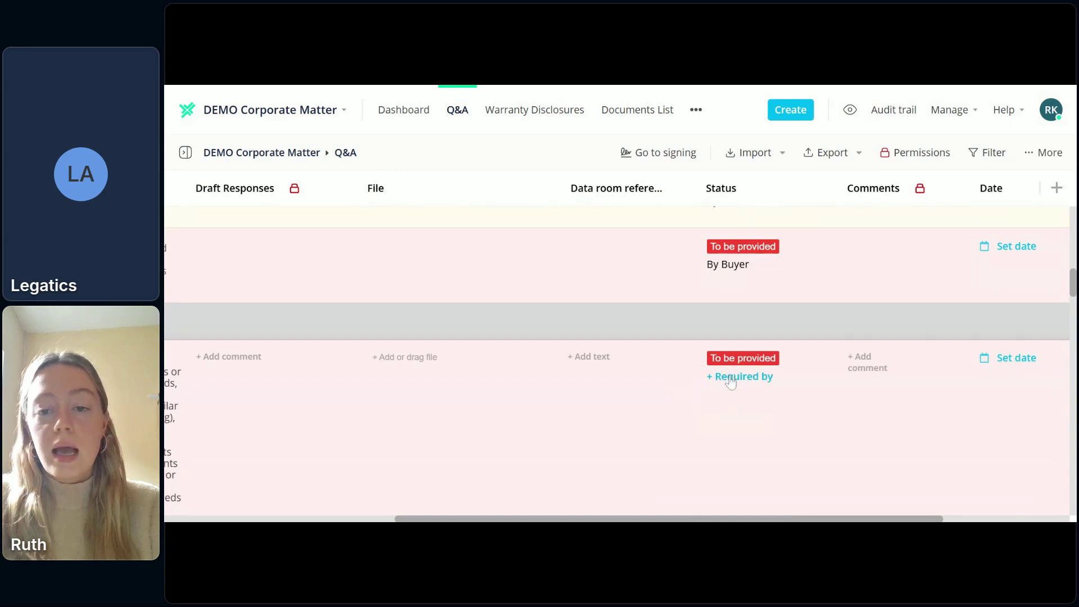
left_click(730, 377)
left_click(776, 415)
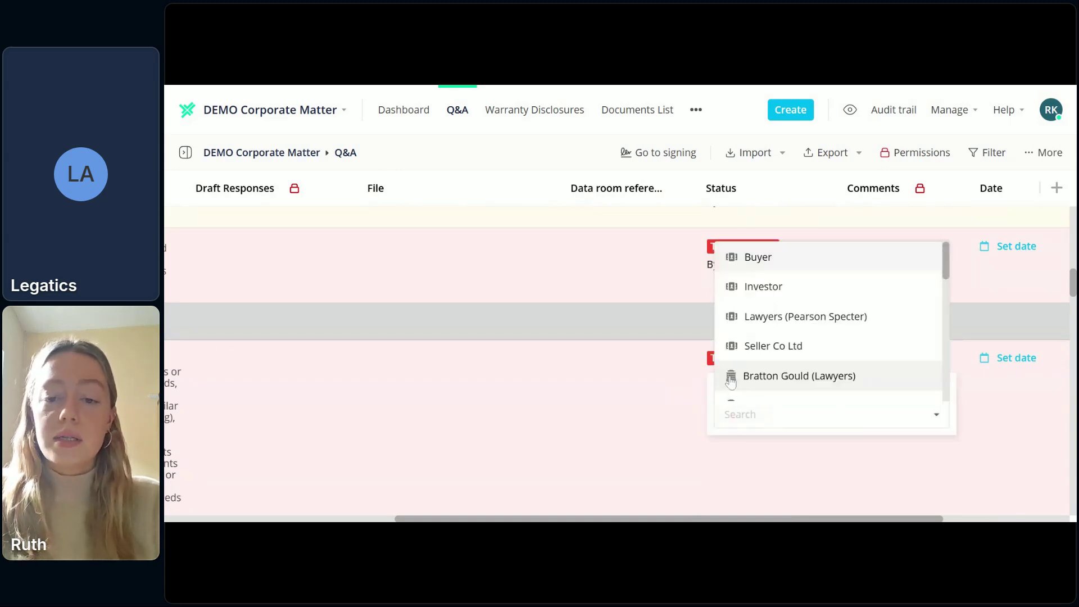
scroll(811, 363, "down", 6)
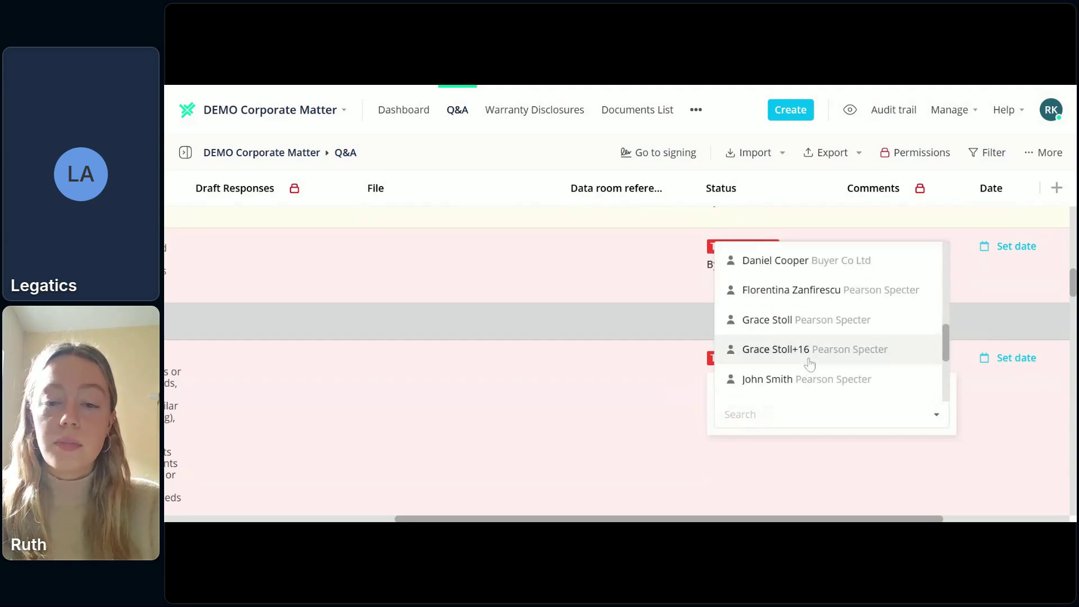
scroll(810, 365, "down", 4)
scroll(810, 360, "up", 2)
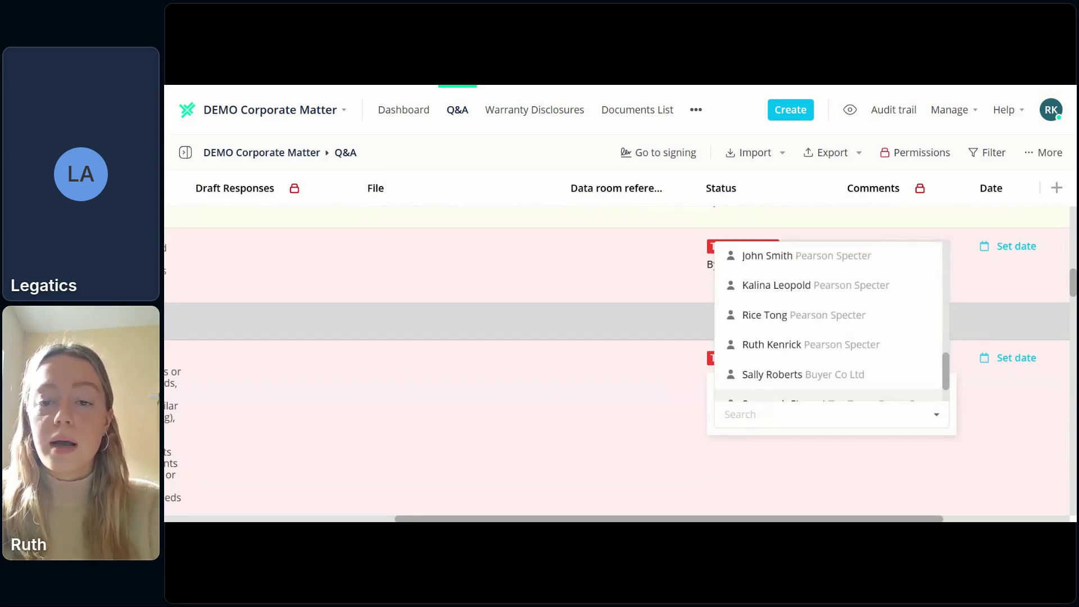
left_click(808, 355)
scroll(815, 328, "up", 5)
scroll(815, 327, "up", 4)
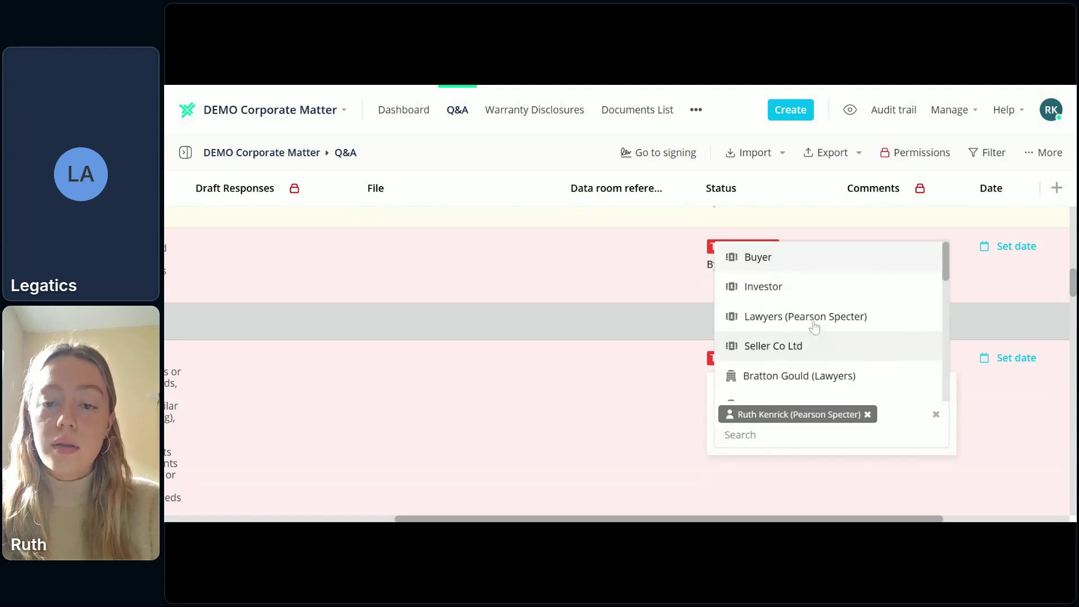
left_click(815, 324)
left_click(660, 436)
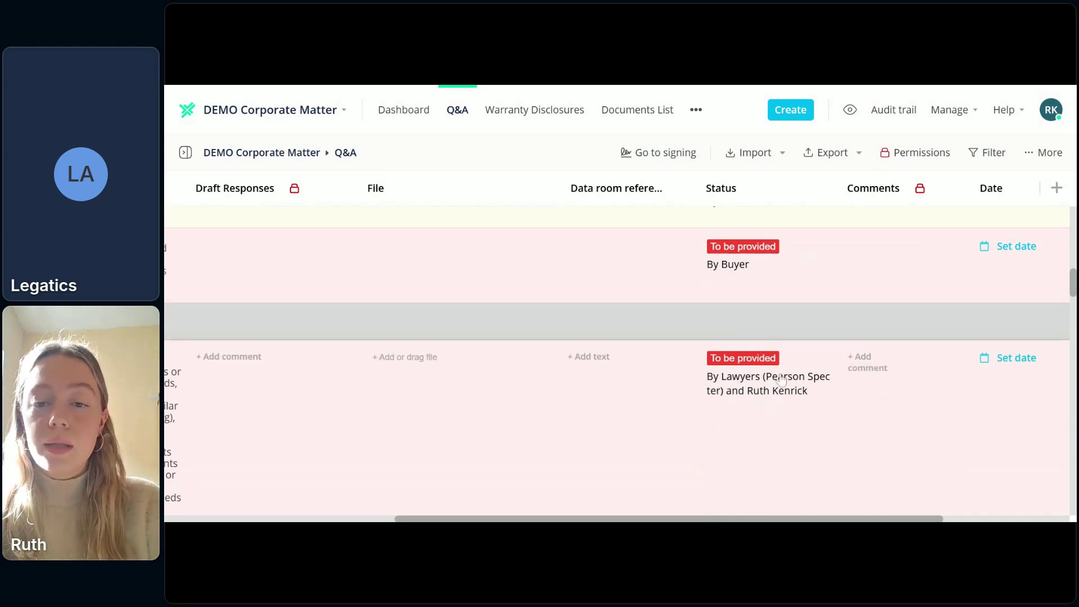
Look over the status colours and the parties required to act across the Q&A rows.
scroll(737, 261, "up", 10)
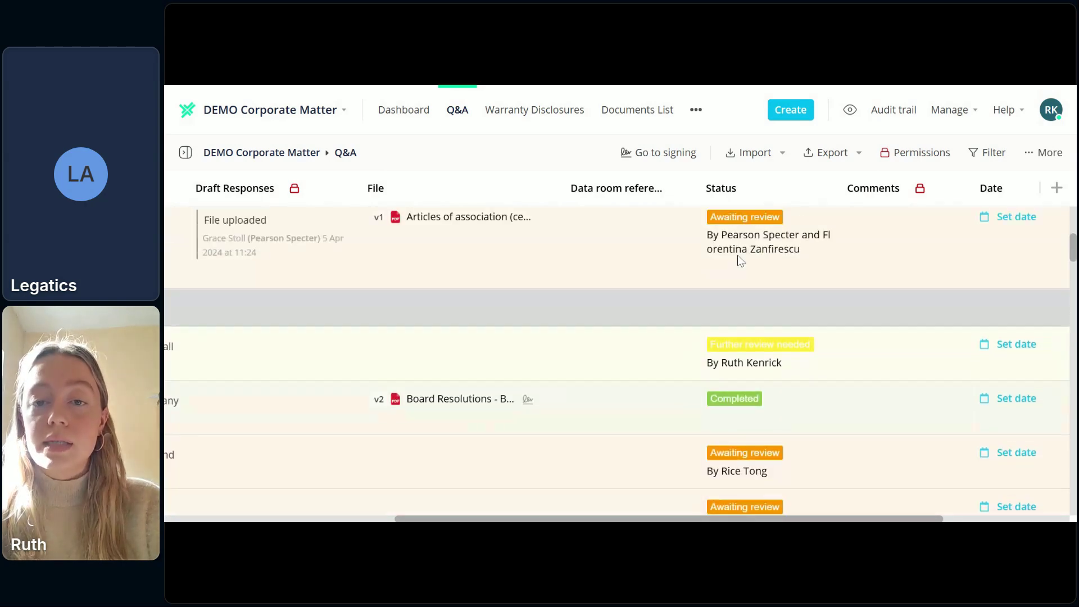
scroll(733, 321, "down", 10)
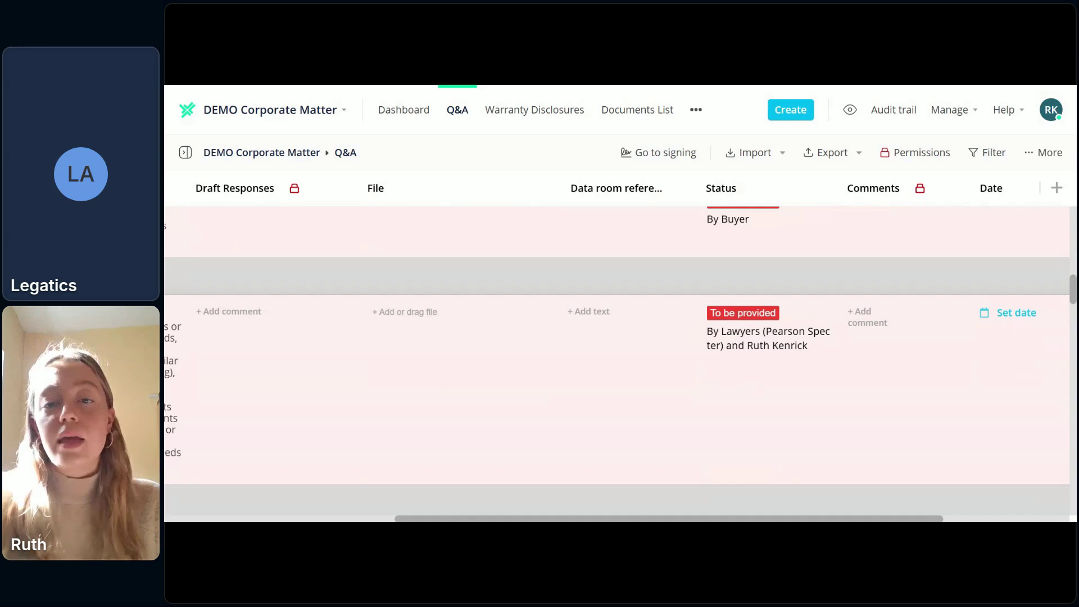
scroll(618, 360, "up", 1)
scroll(748, 287, "up", 2)
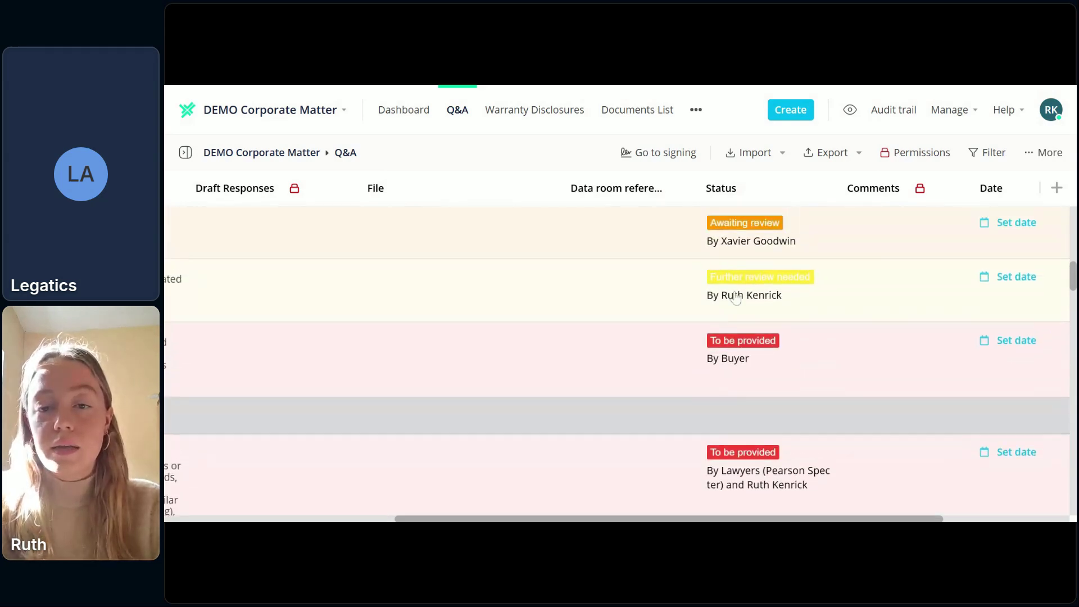
scroll(751, 278, "up", 6)
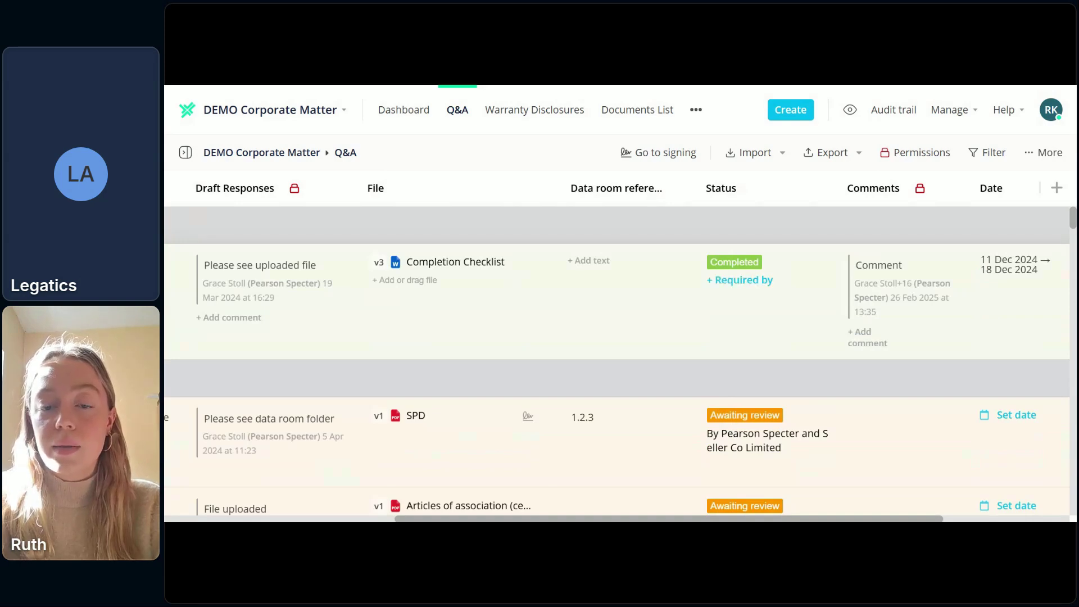
scroll(621, 361, "down", 6)
scroll(620, 361, "up", 6)
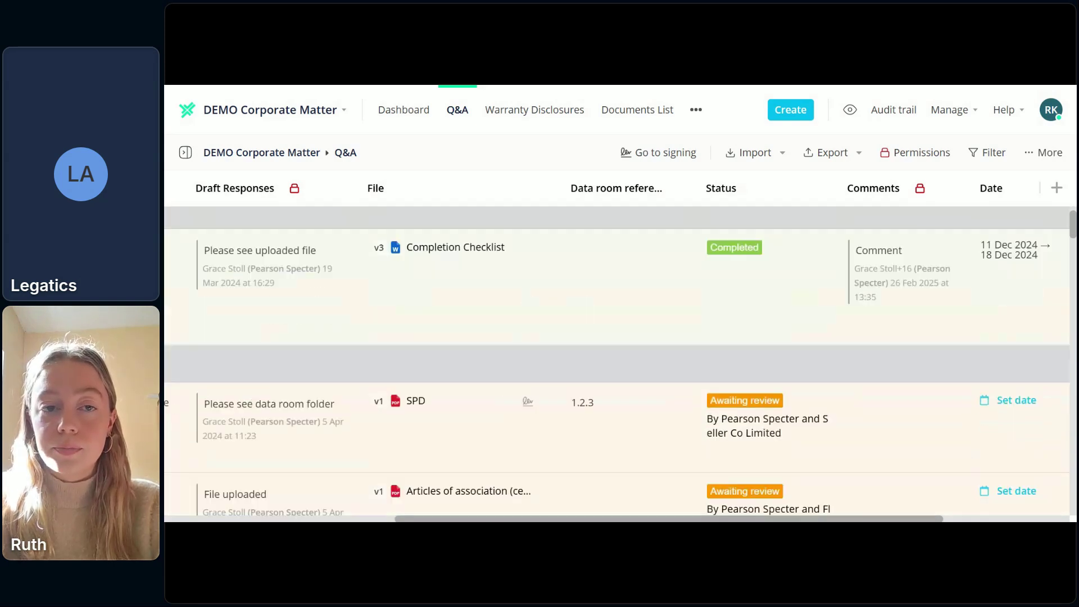
Open the personal account settings and review the frequency options for new-action email notifications, from no emails to every day at 8am.
scroll(750, 280, "up", 1)
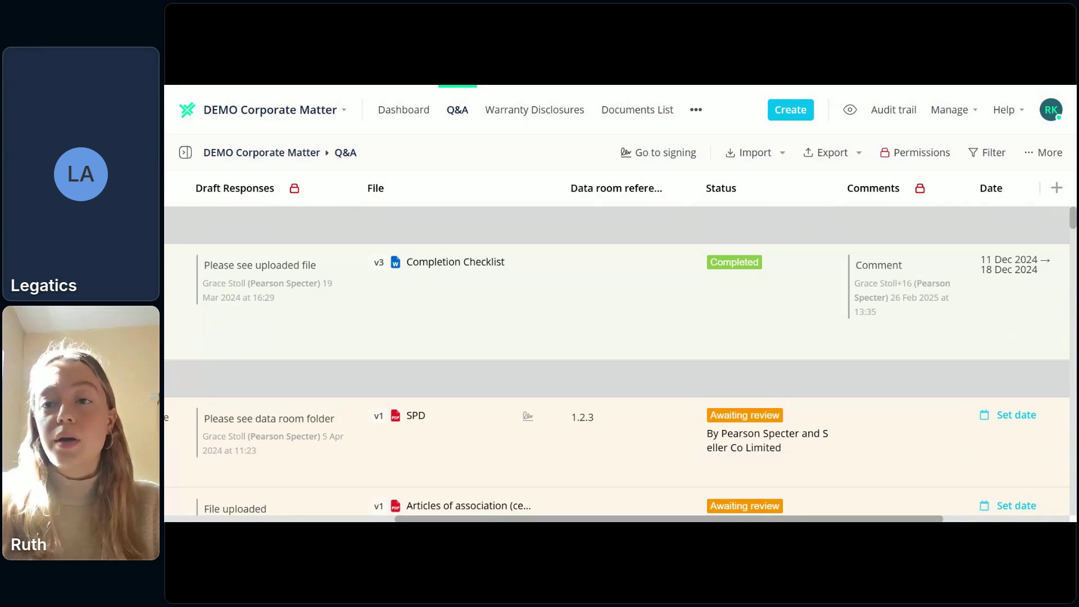
left_click(1050, 120)
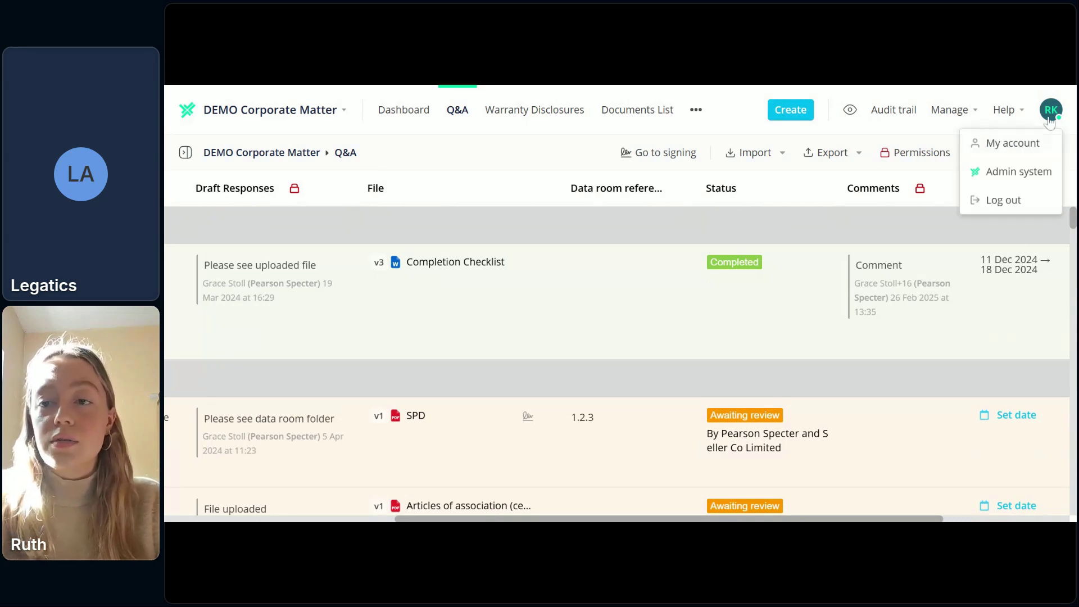
left_click(1033, 148)
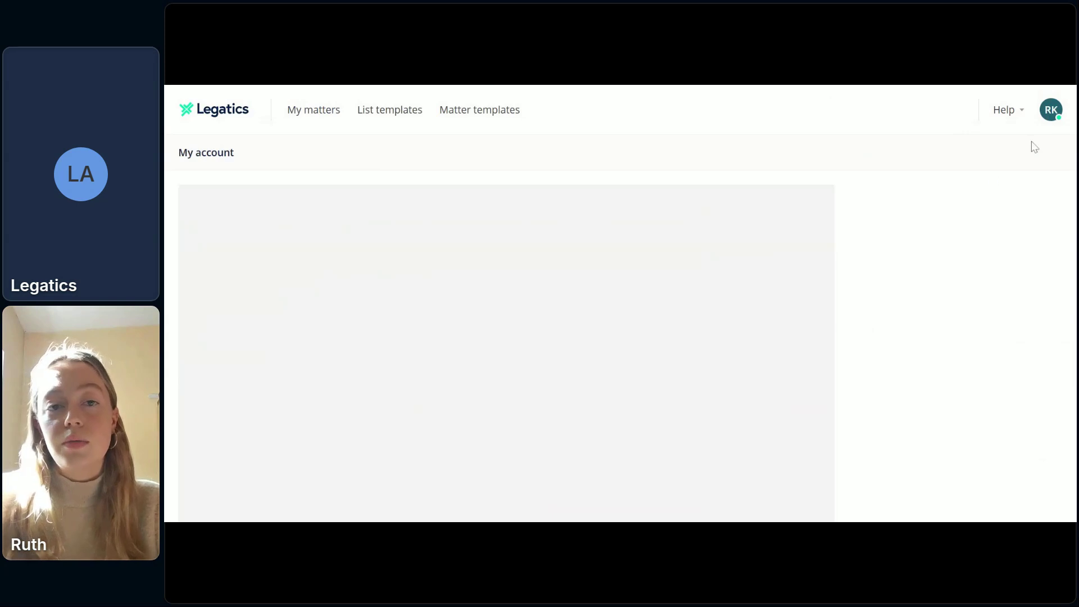
scroll(629, 357, "down", 1)
scroll(631, 359, "up", 1)
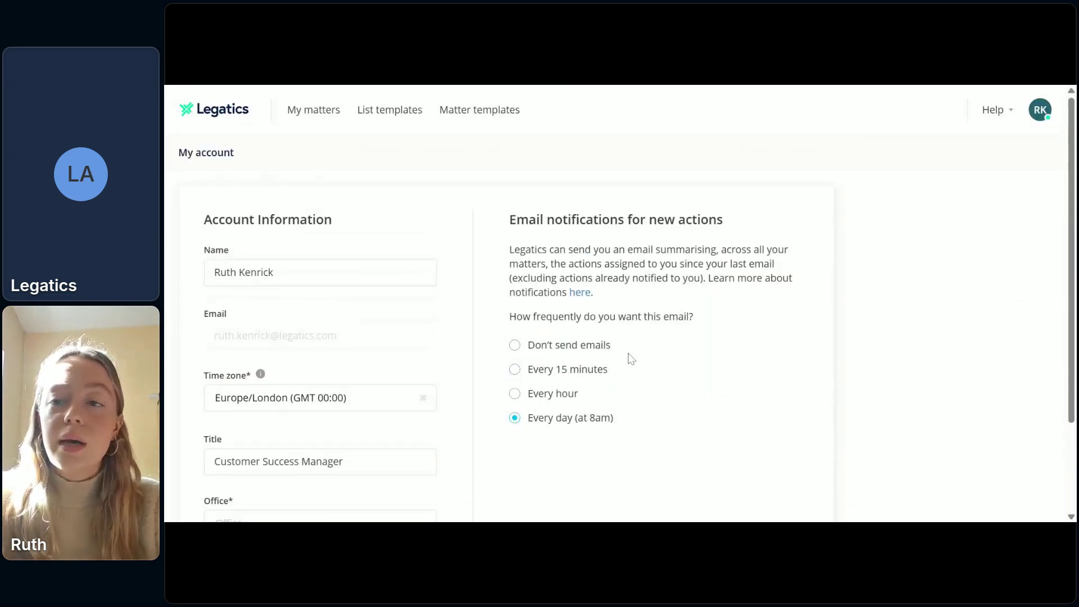
left_click(1044, 119)
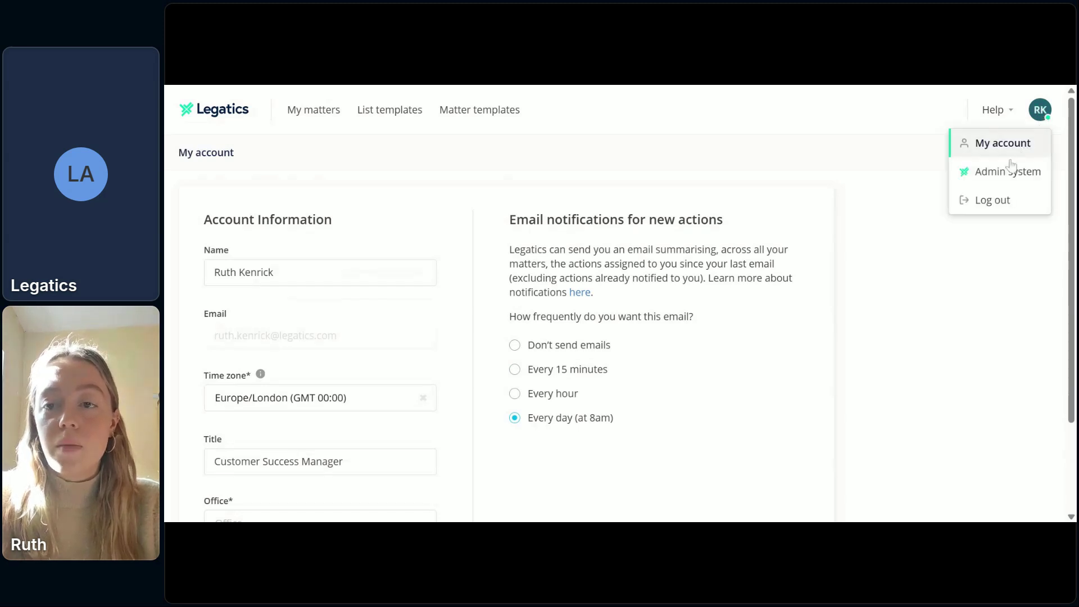
left_click(1033, 144)
scroll(686, 296, "down", 1)
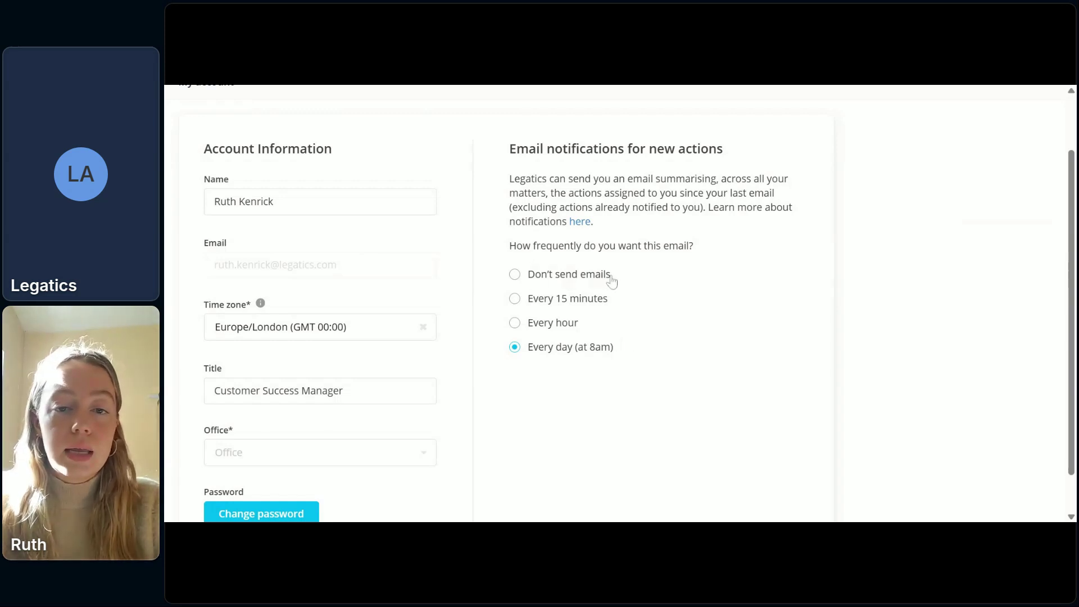
scroll(611, 281, "down", 1)
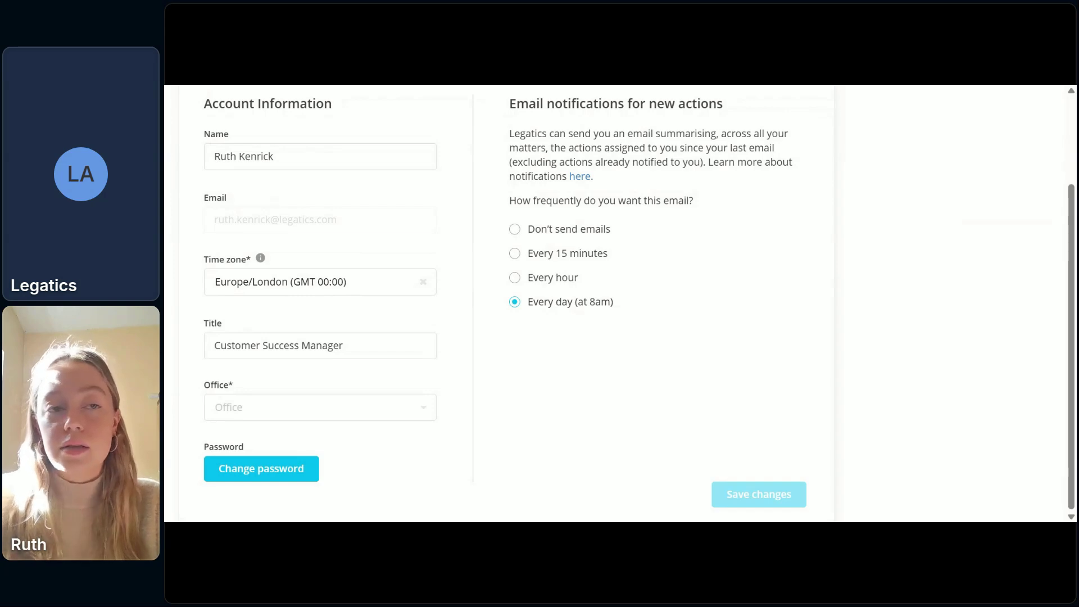
scroll(248, 128, "up", 2)
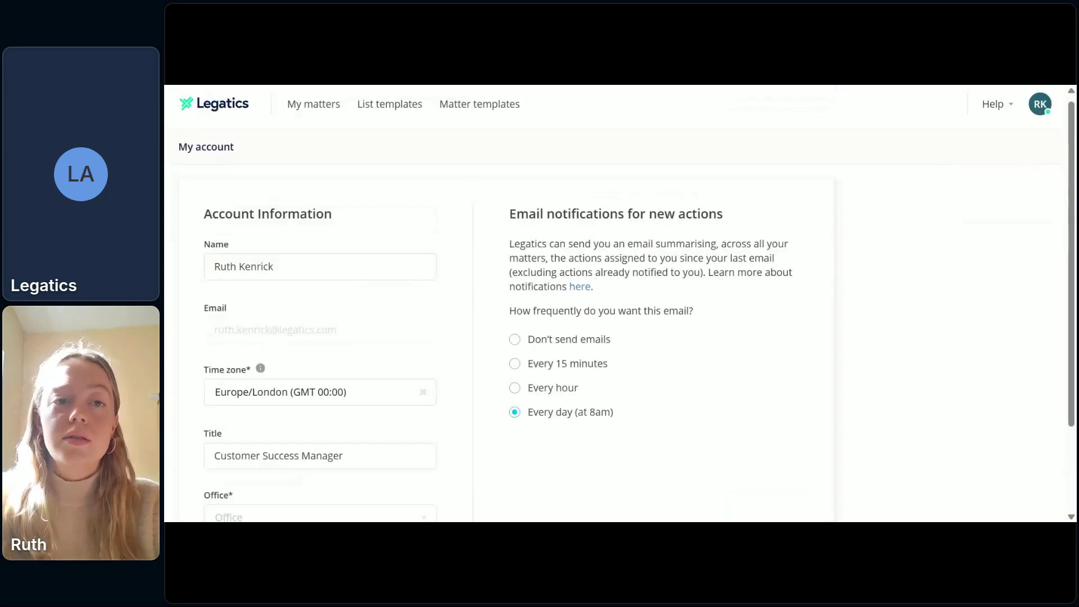
Return to the demo matters, open DEMO Corporate Matter and go to its Q&A list.
left_click(189, 110)
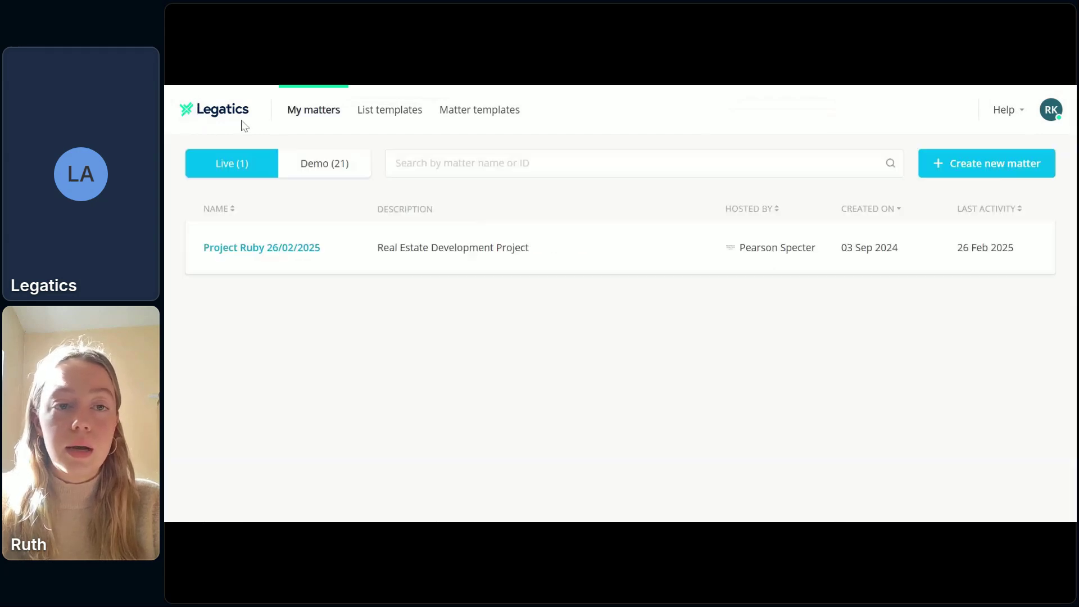
left_click(344, 179)
scroll(303, 427, "down", 10)
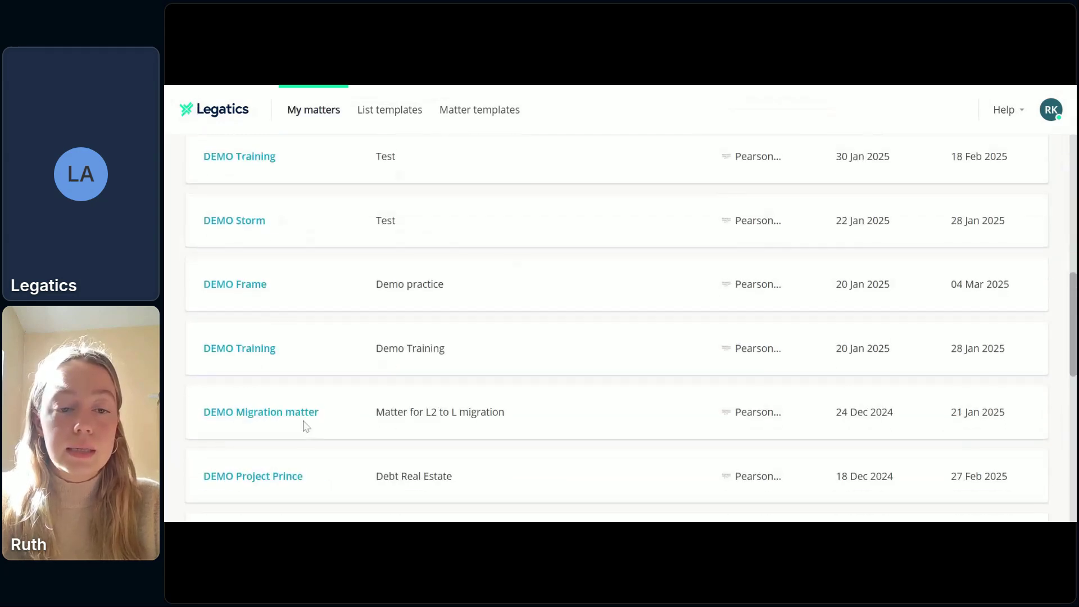
scroll(304, 428, "down", 5)
left_click(465, 394)
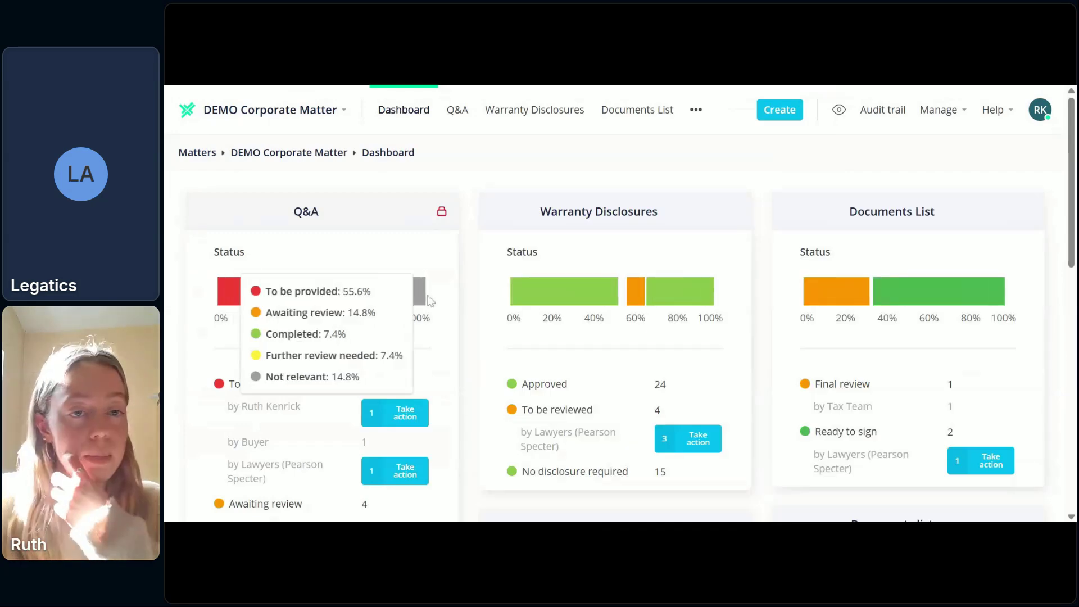
left_click(308, 213)
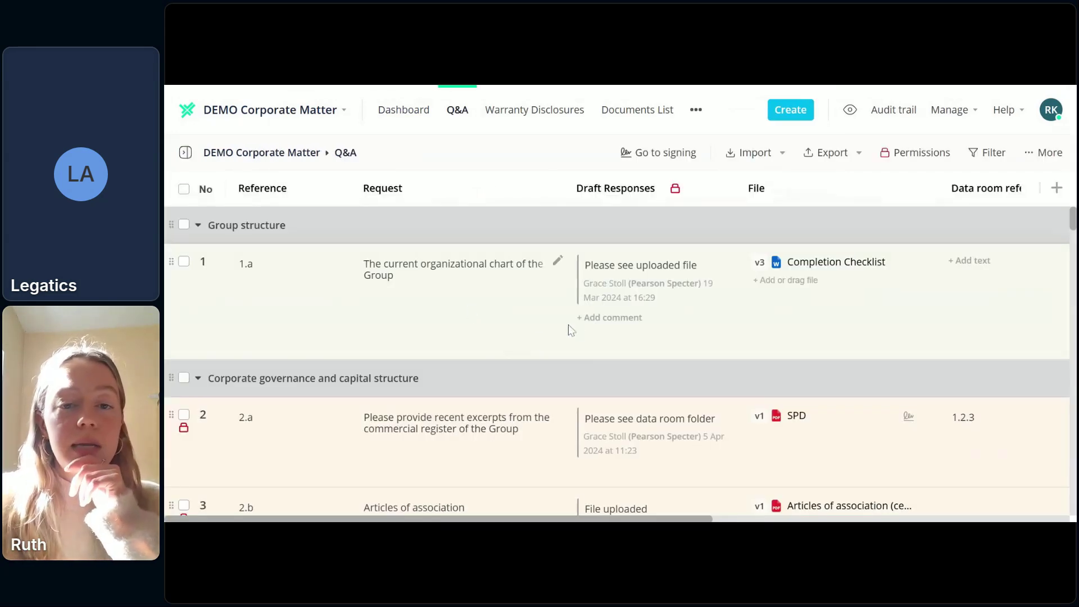
Review the column types available for a new Q&A column, and cancel without adding one.
scroll(587, 335, "right", 10)
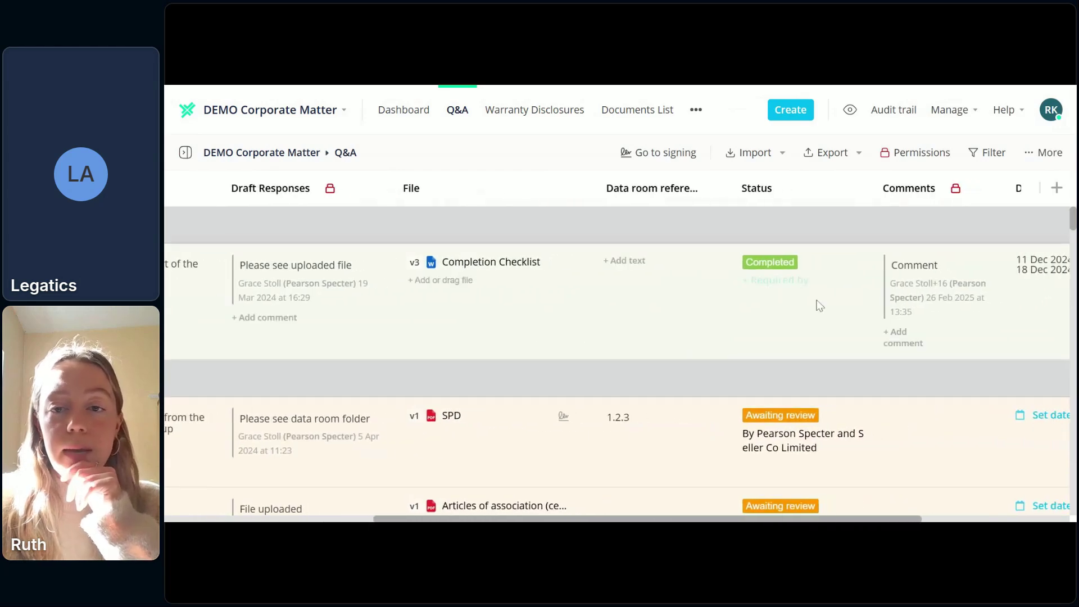
scroll(850, 299, "left", 4)
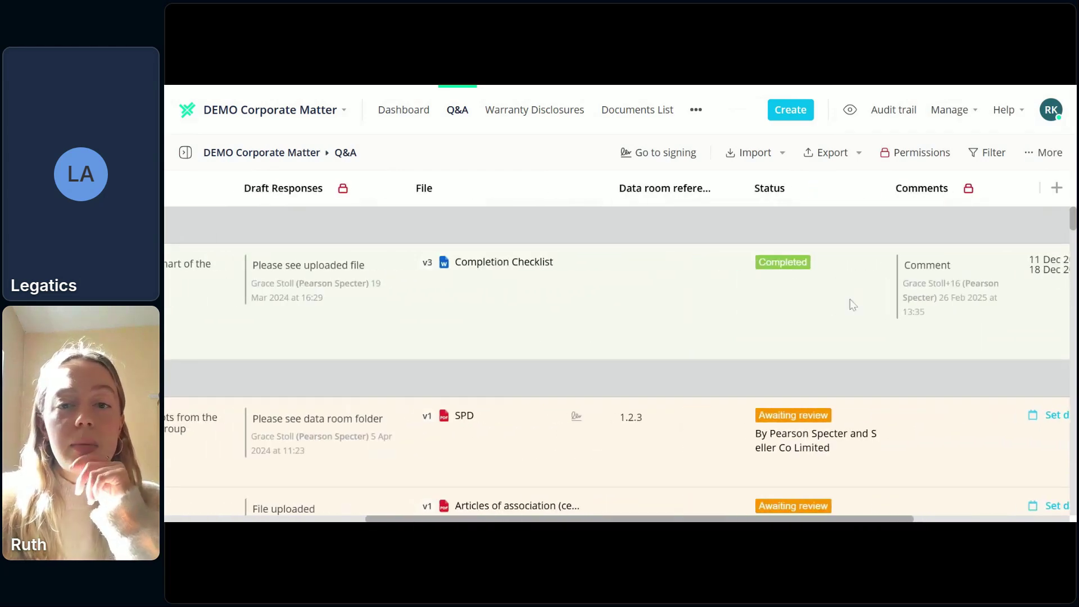
scroll(618, 360, "right", 4)
left_click(1057, 188)
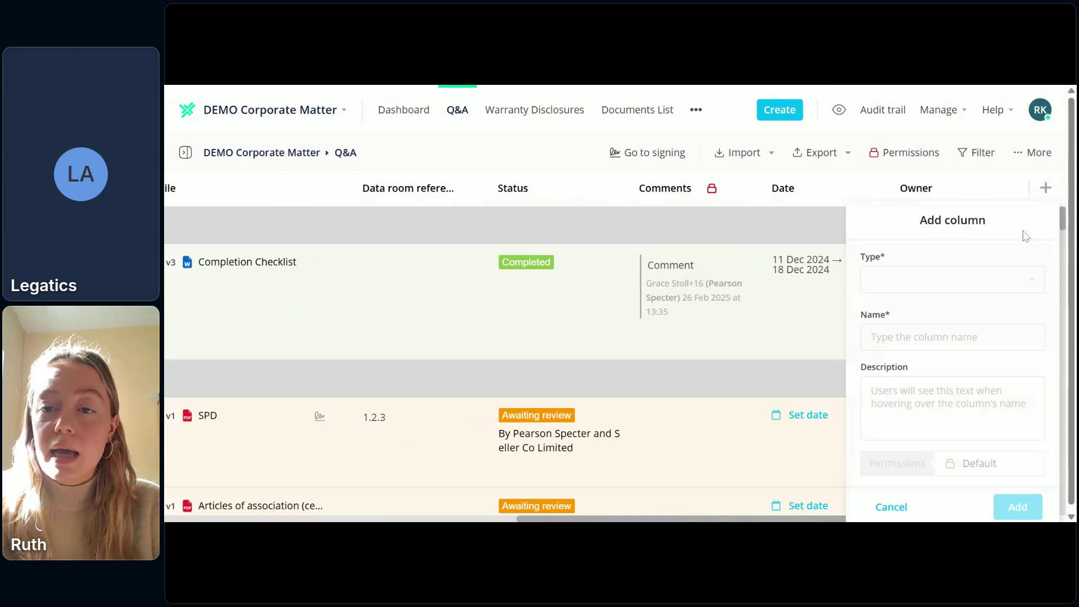
left_click(974, 282)
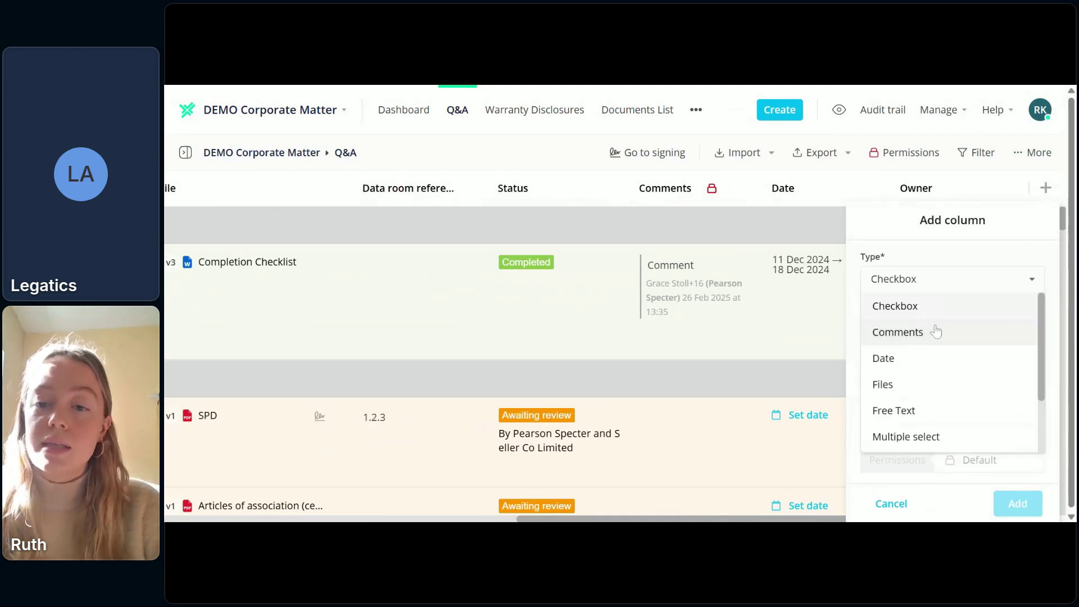
scroll(928, 369, "down", 1)
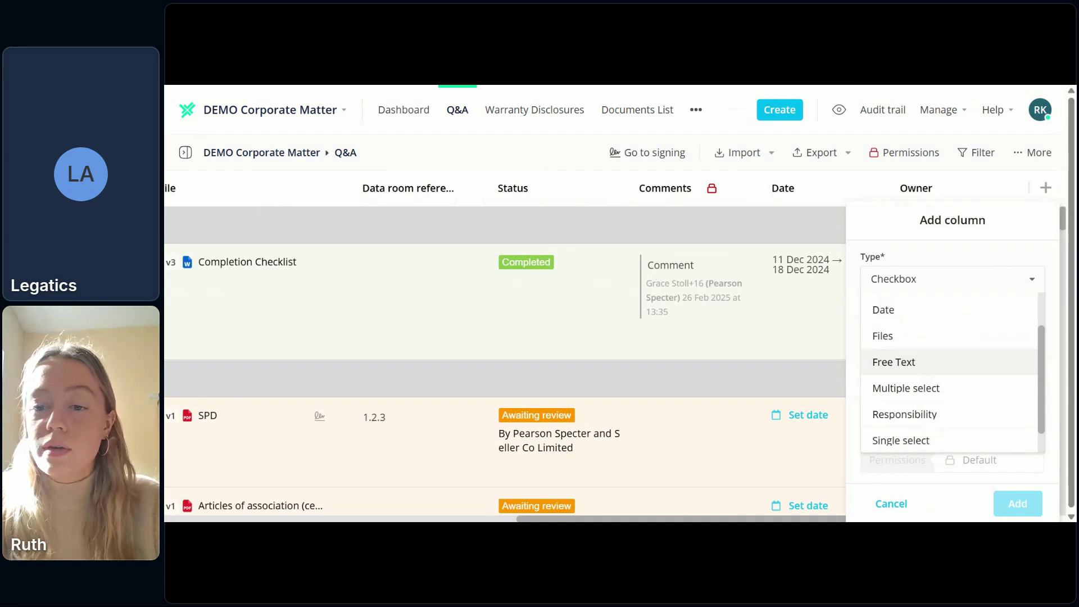
scroll(950, 371, "down", 1)
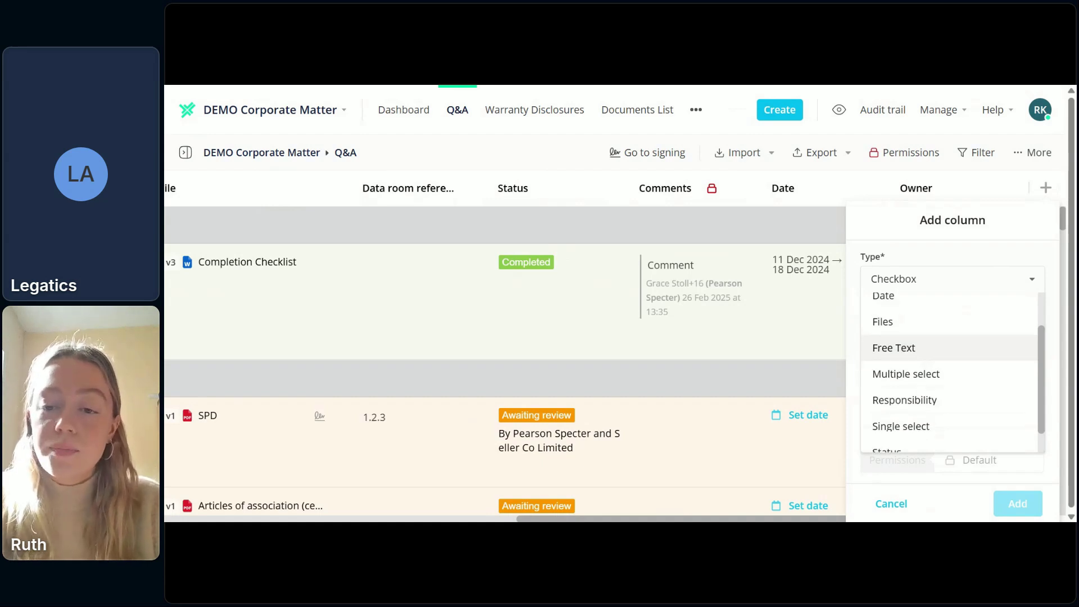
left_click(822, 398)
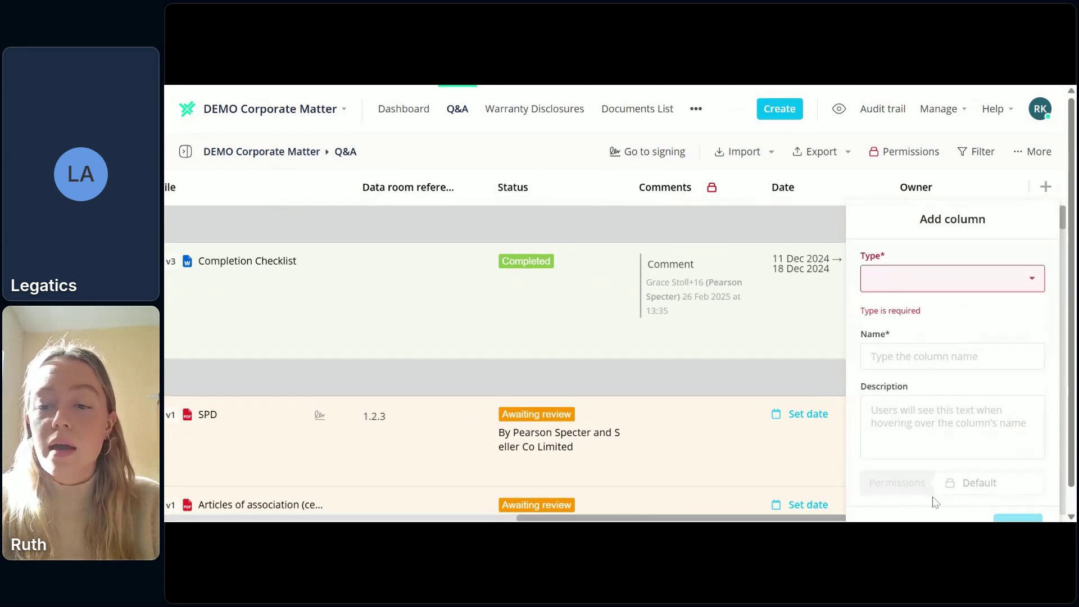
scroll(934, 499, "down", 1)
left_click(891, 499)
Look across the Q&A columns from Draft Responses to Owner, including the permission lock on Comments.
scroll(647, 329, "left", 5)
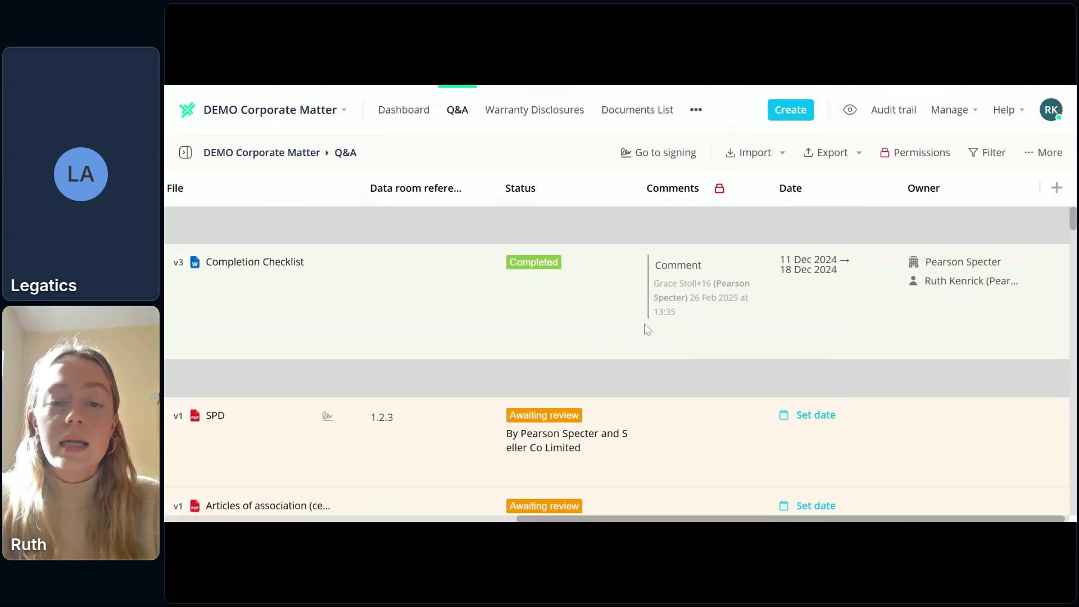
scroll(647, 329, "left", 3)
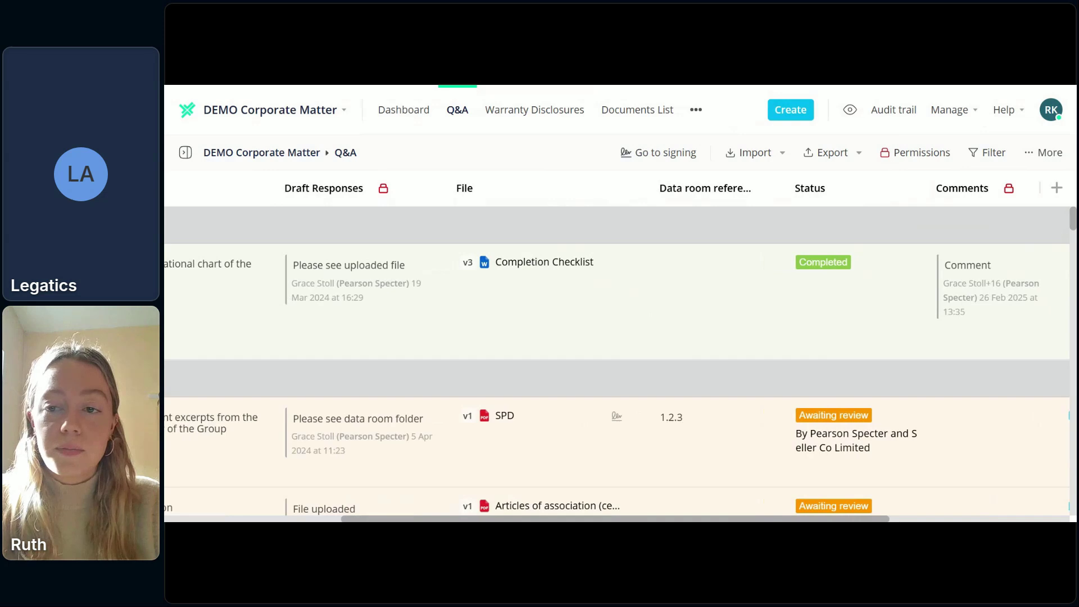
scroll(647, 329, "right", 1)
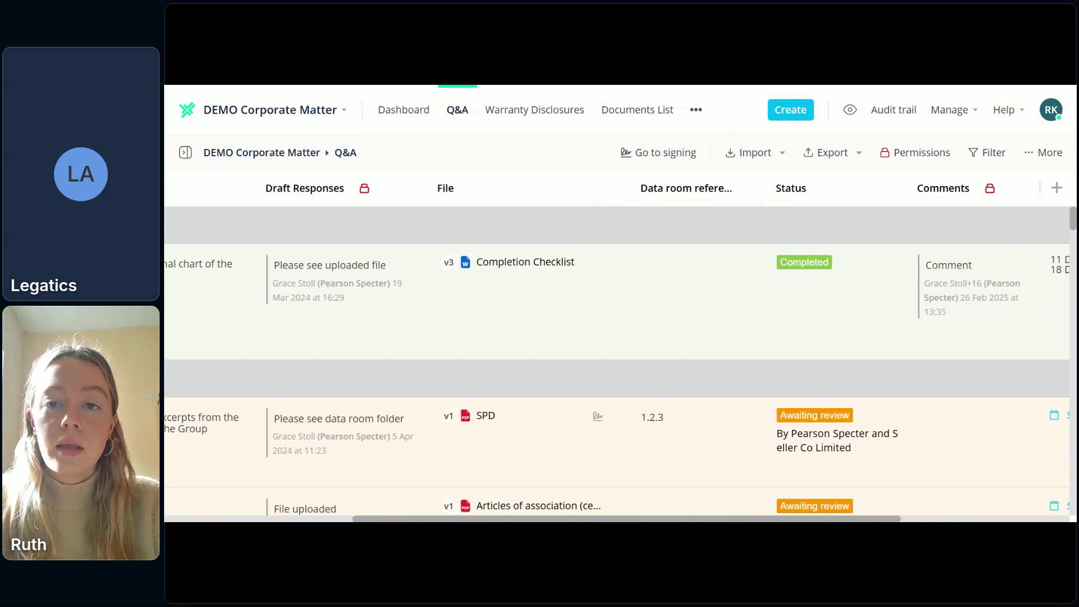
scroll(647, 329, "right", 4)
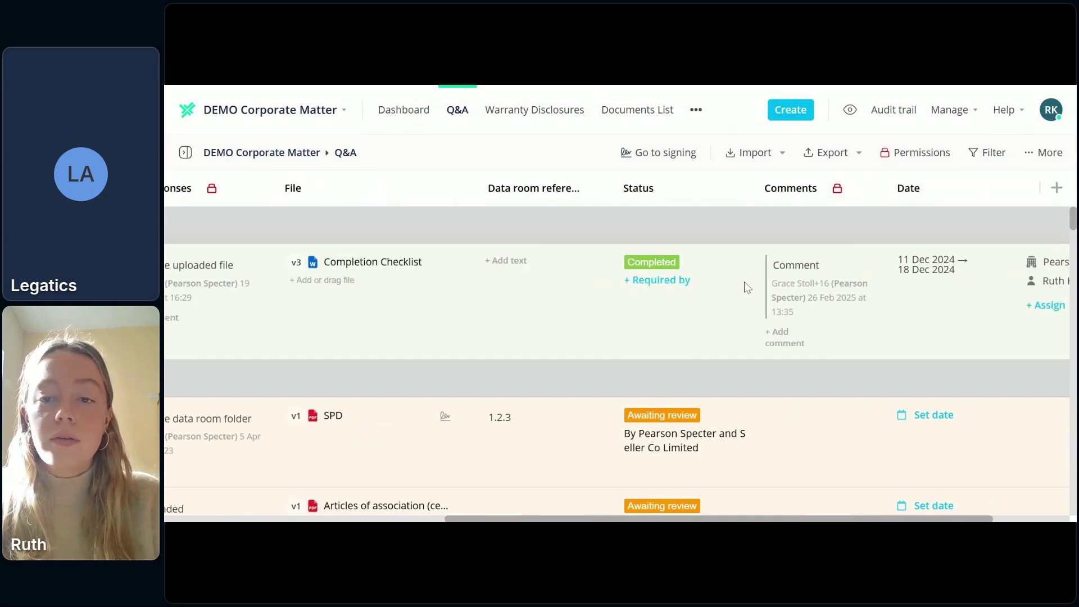
scroll(743, 282, "right", 2)
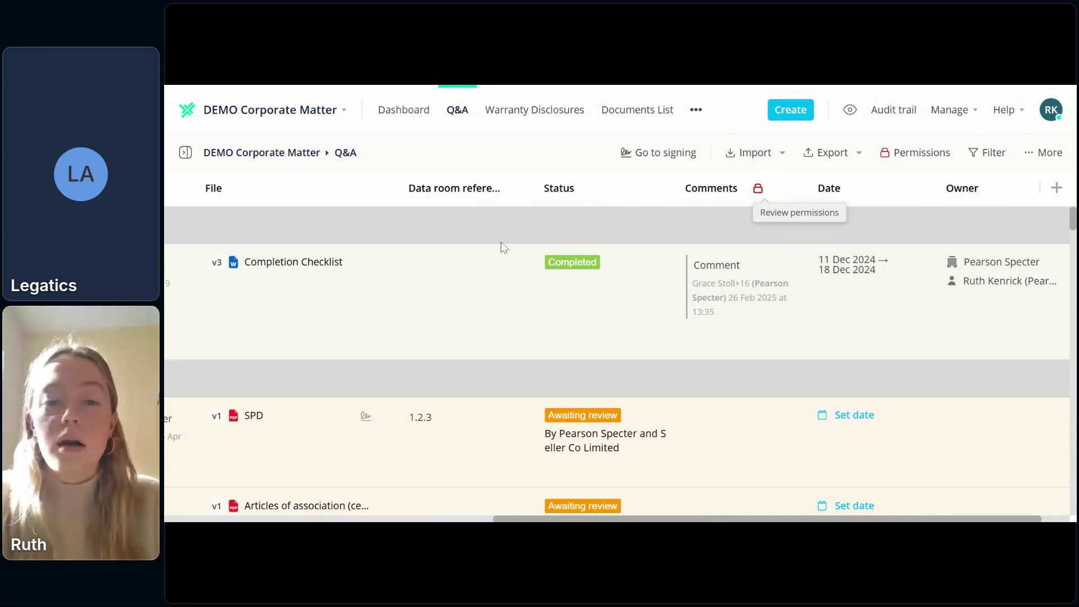
scroll(562, 236, "left", 7)
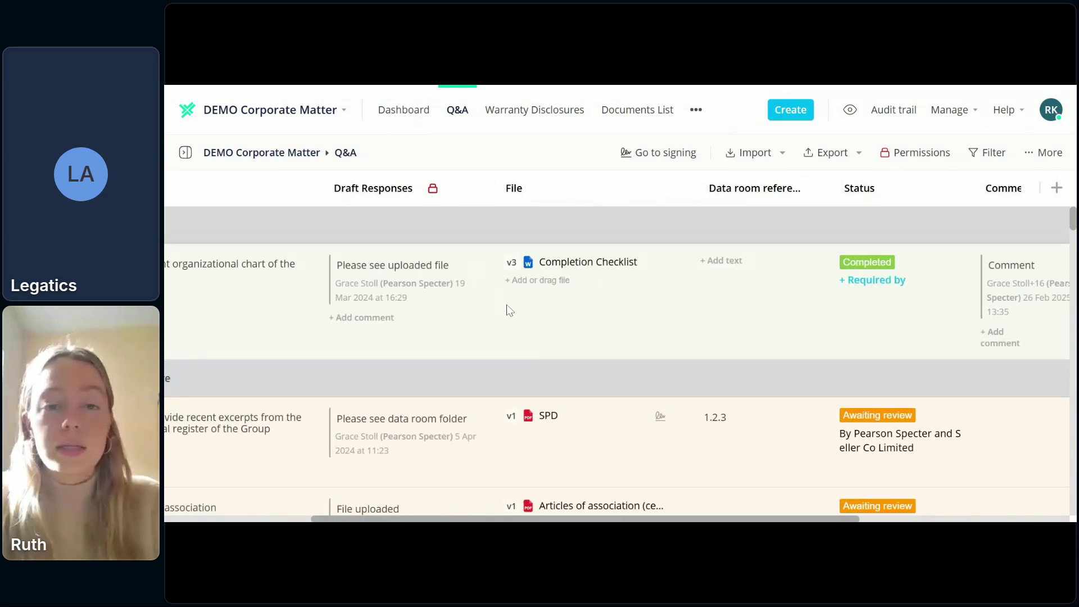
scroll(509, 311, "left", 1)
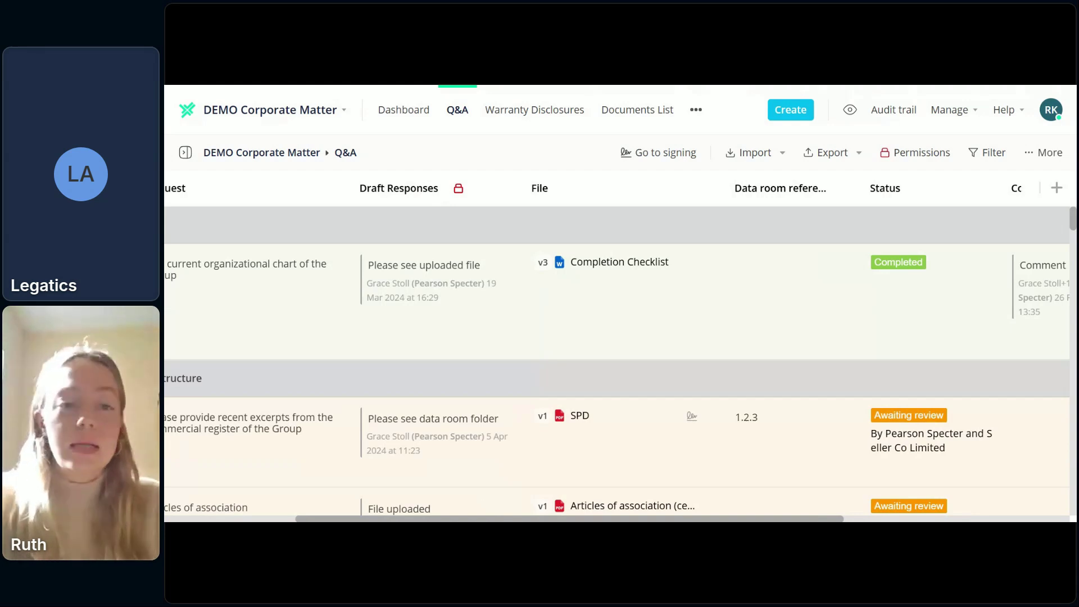
Review which groups and organisations can view the Completion Checklist file version, and cancel without changes.
mouse_move(684, 268)
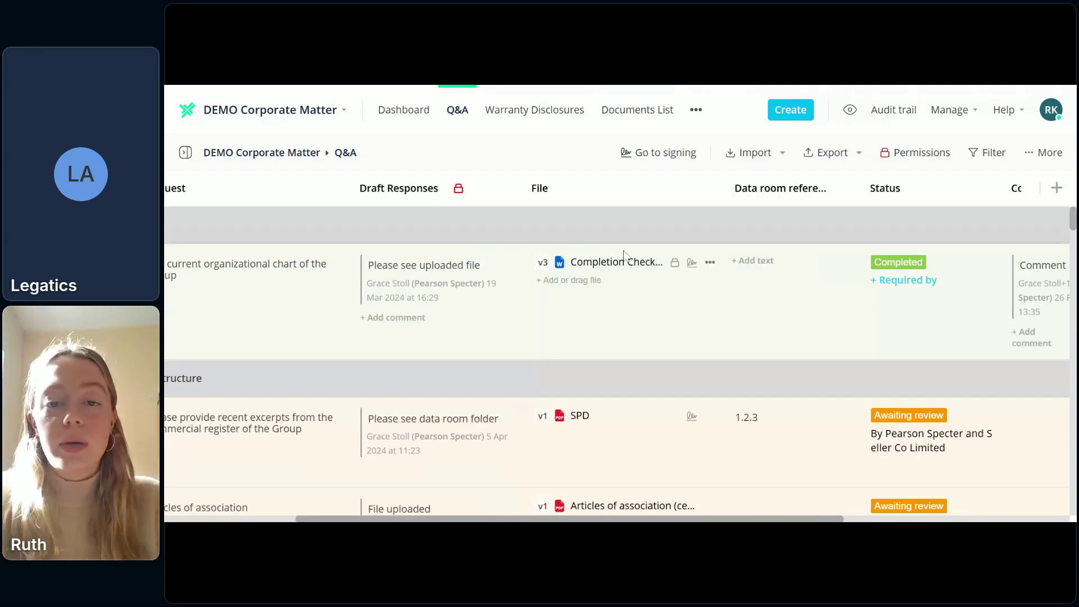
left_click(677, 269)
scroll(468, 322, "down", 2)
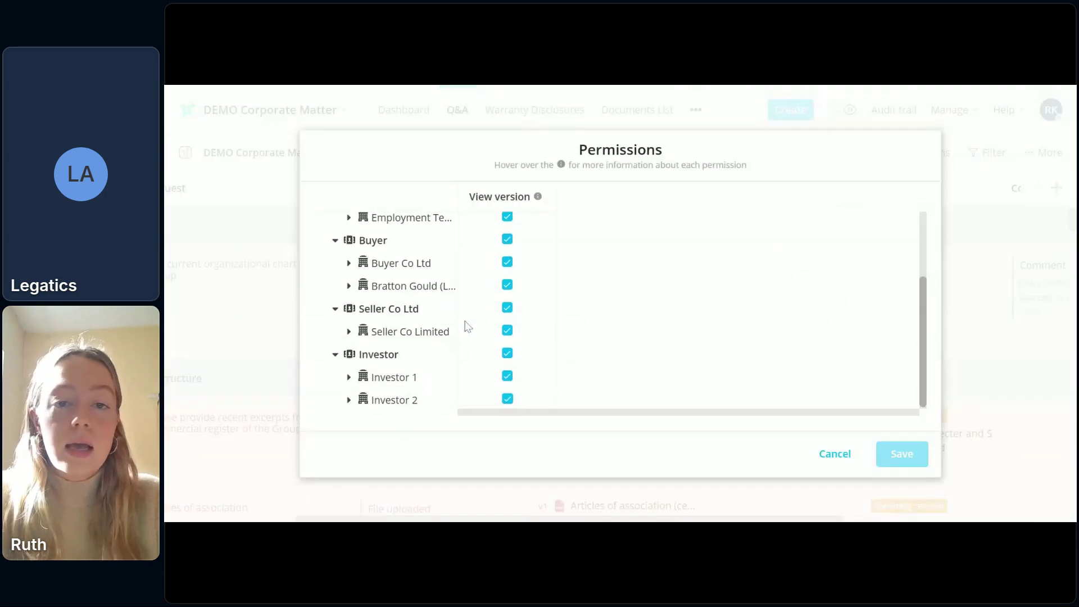
left_click(843, 458)
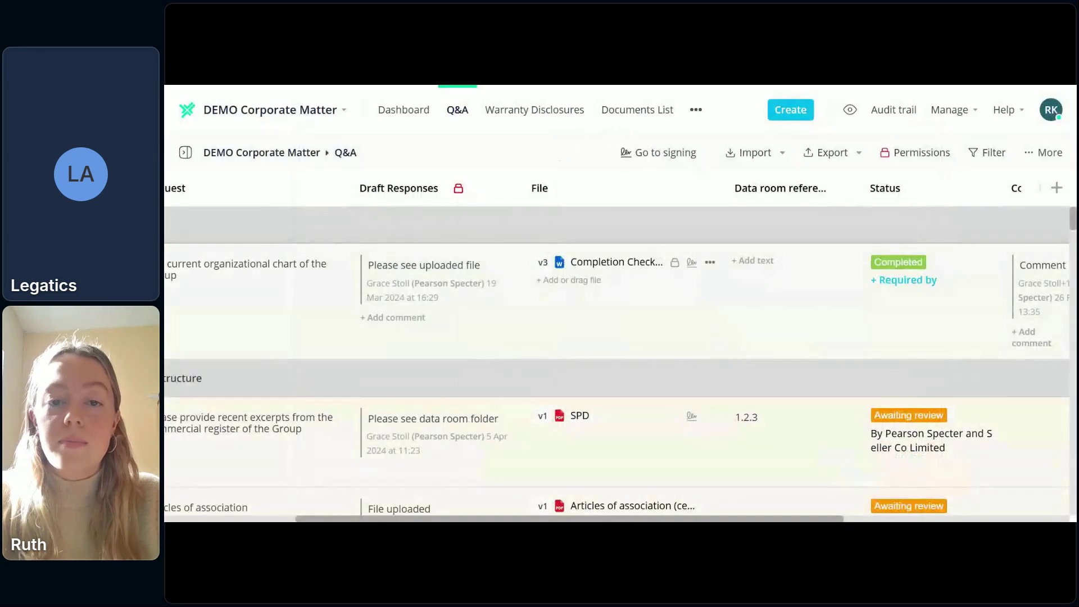
Remove the Global View version permission on the Completion Checklist file so only the Lawyers (Pearson Specter) group keeps access, and save.
left_click(675, 264)
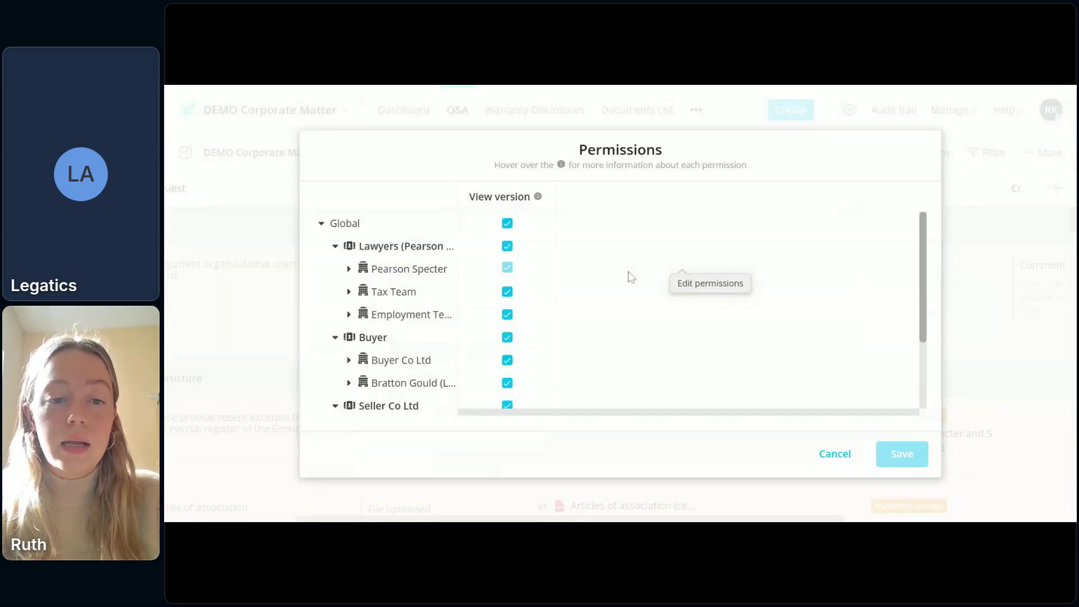
left_click(507, 224)
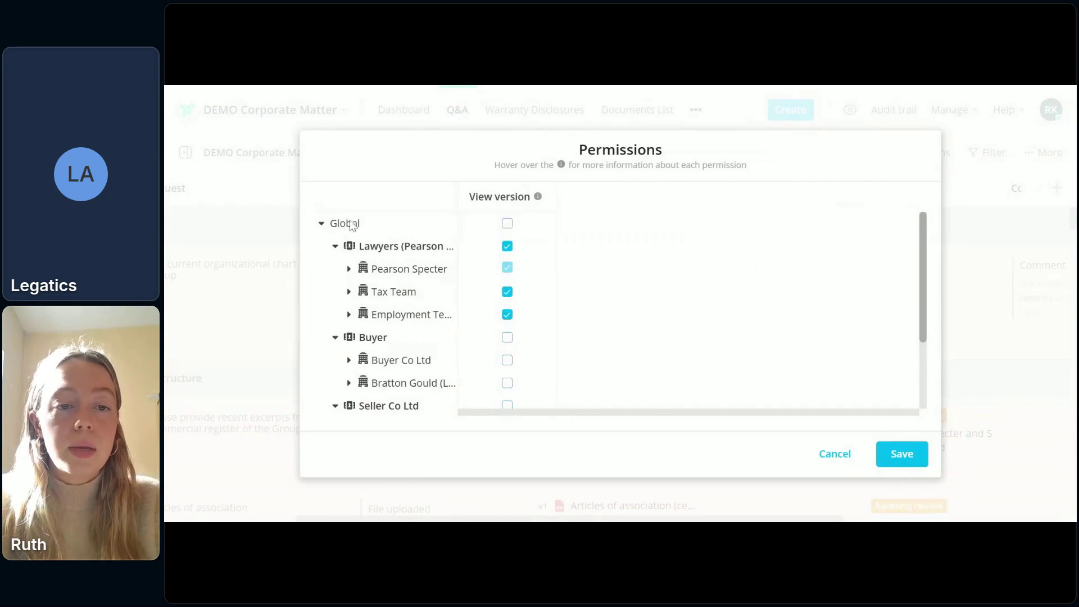
scroll(476, 333, "down", 3)
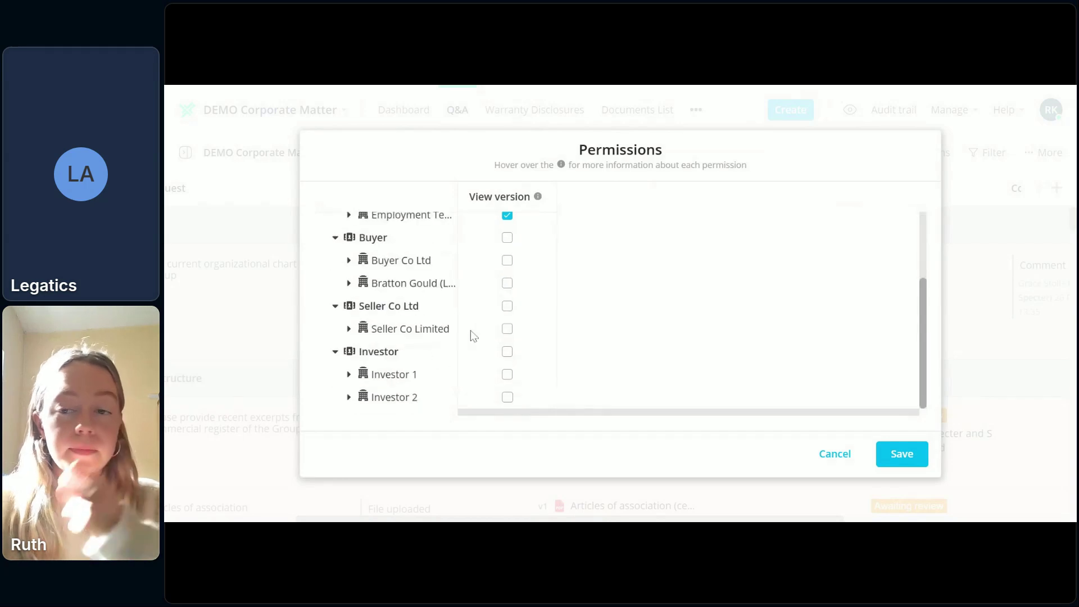
scroll(472, 333, "up", 3)
left_click(901, 455)
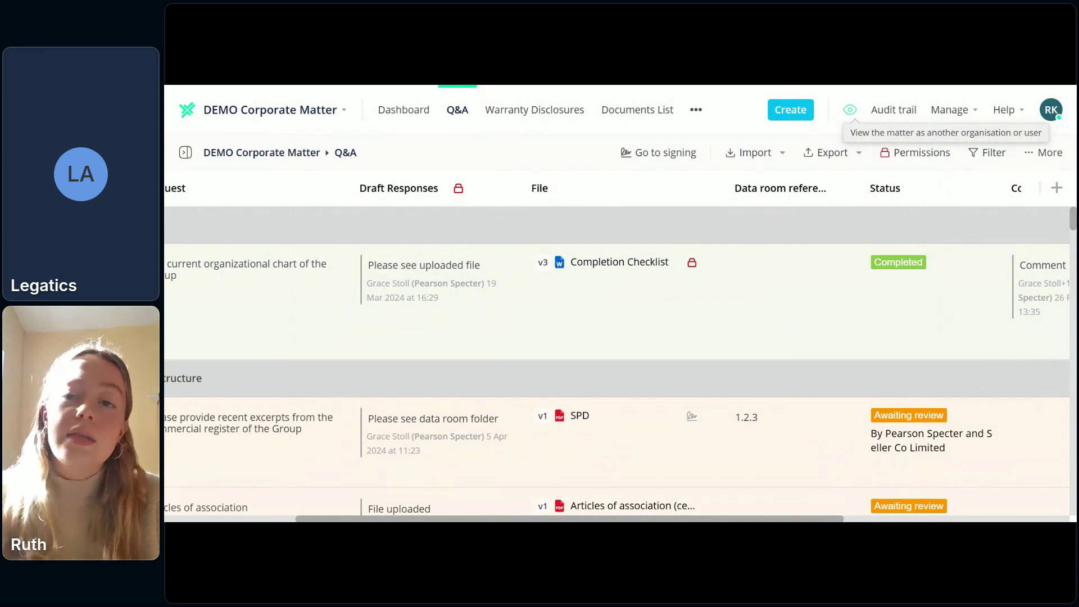
Switch to viewing the matter as the Buyer Co Ltd organisation.
left_click(850, 110)
scroll(814, 334, "down", 4)
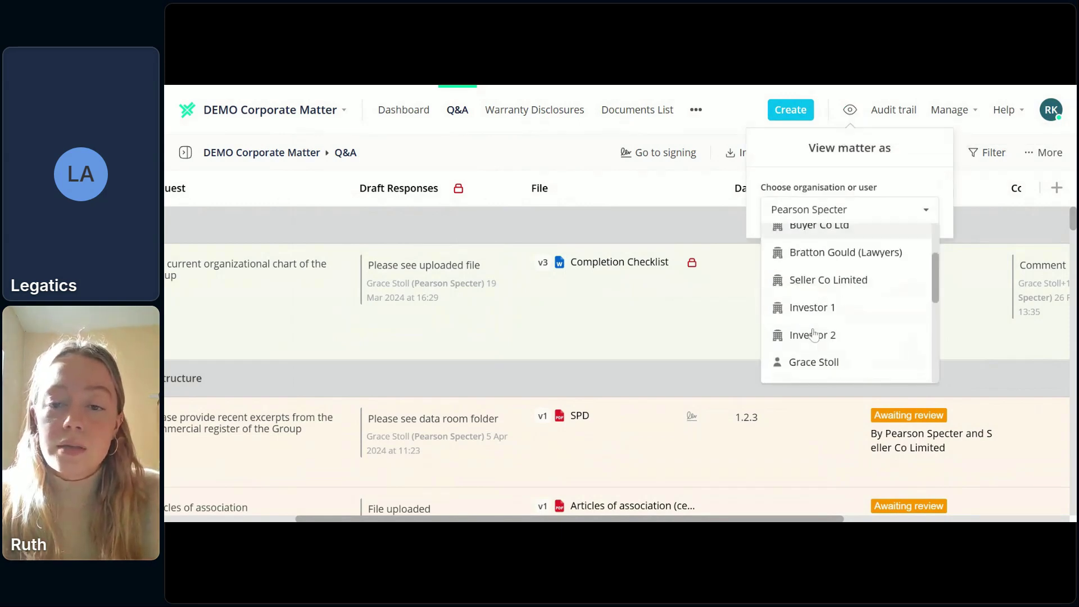
scroll(815, 329, "down", 3)
scroll(820, 332, "up", 7)
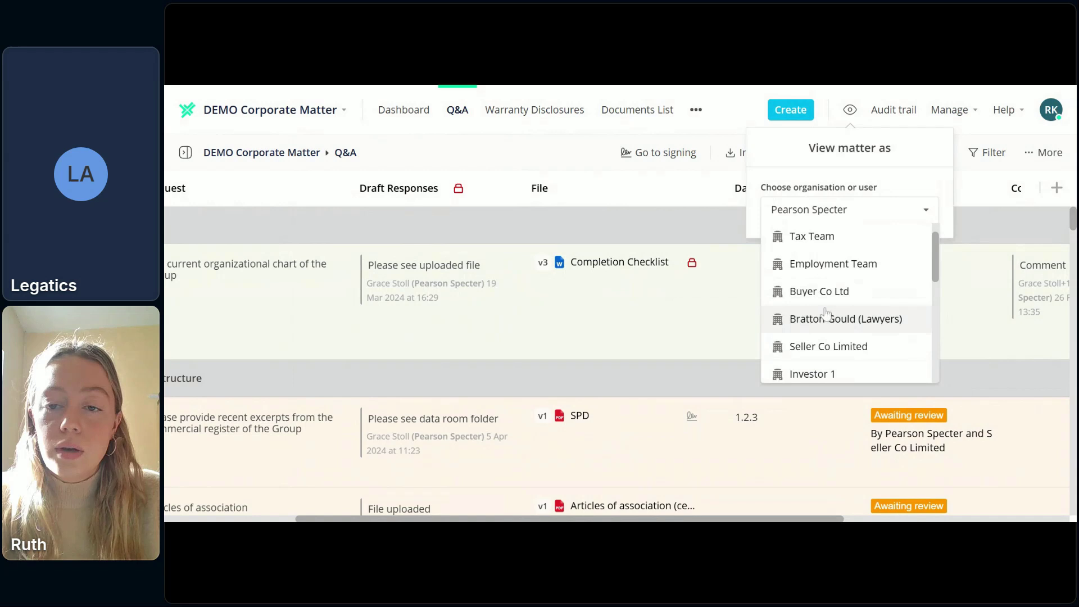
left_click(830, 297)
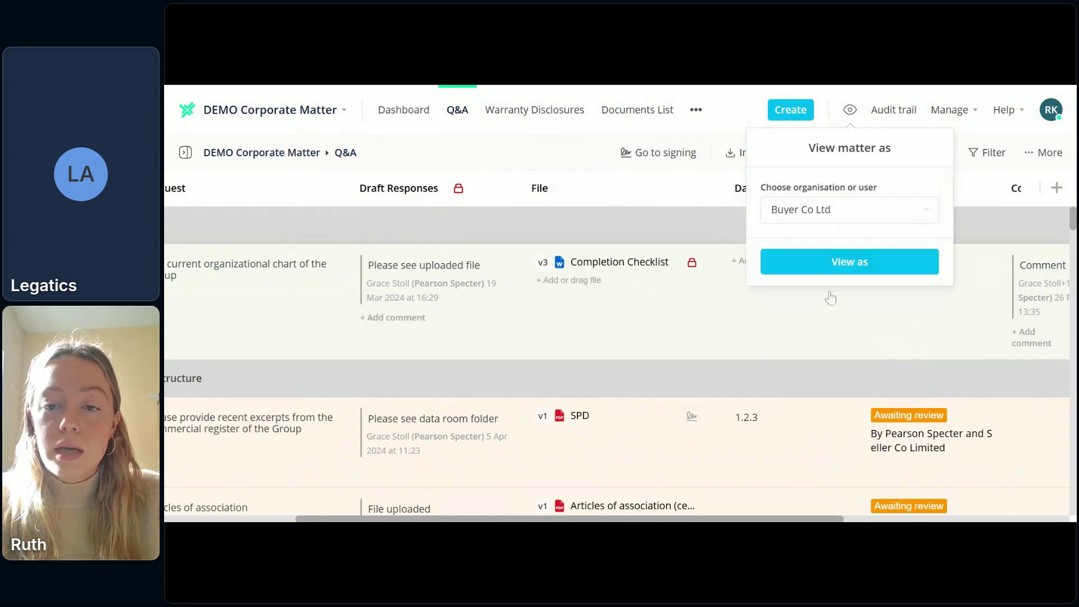
left_click(848, 262)
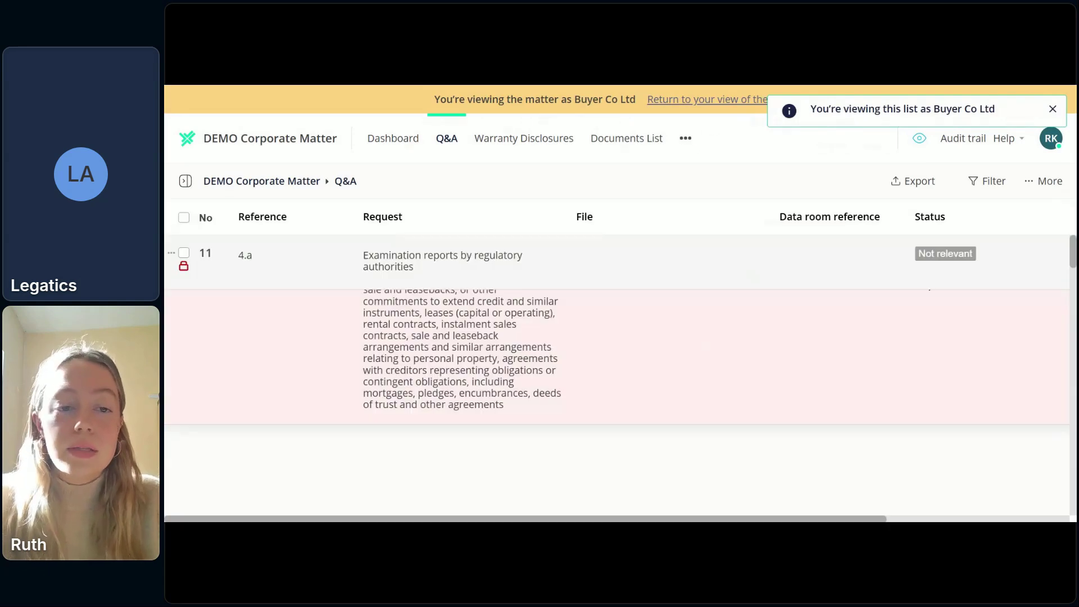
Examine which Q&A columns, files and rows Buyer Co Ltd can see, and return to your own view of the matter.
scroll(632, 301, "right", 3)
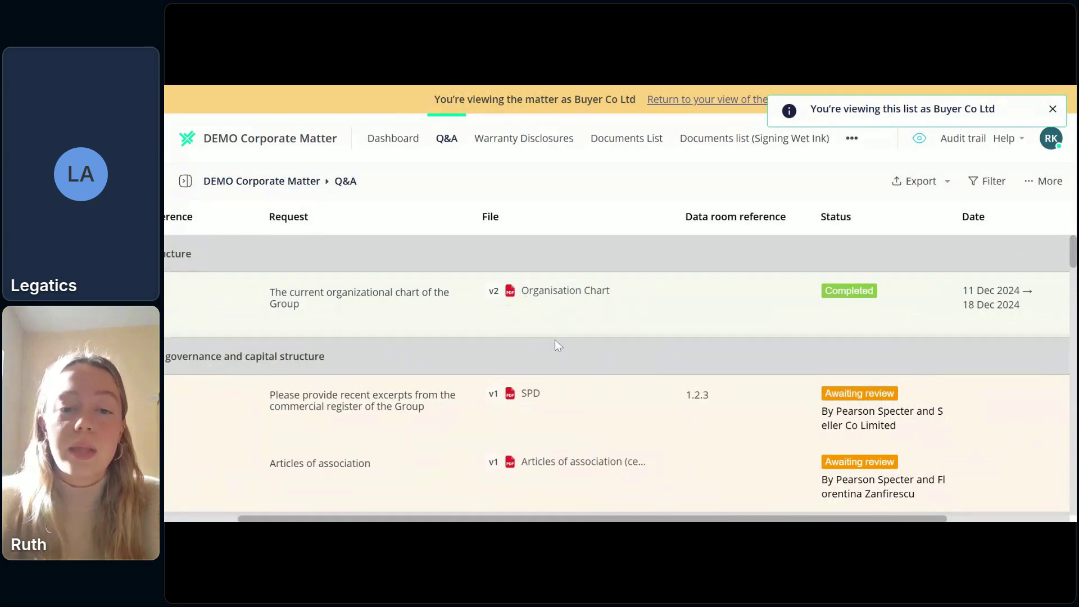
scroll(586, 312, "right", 3)
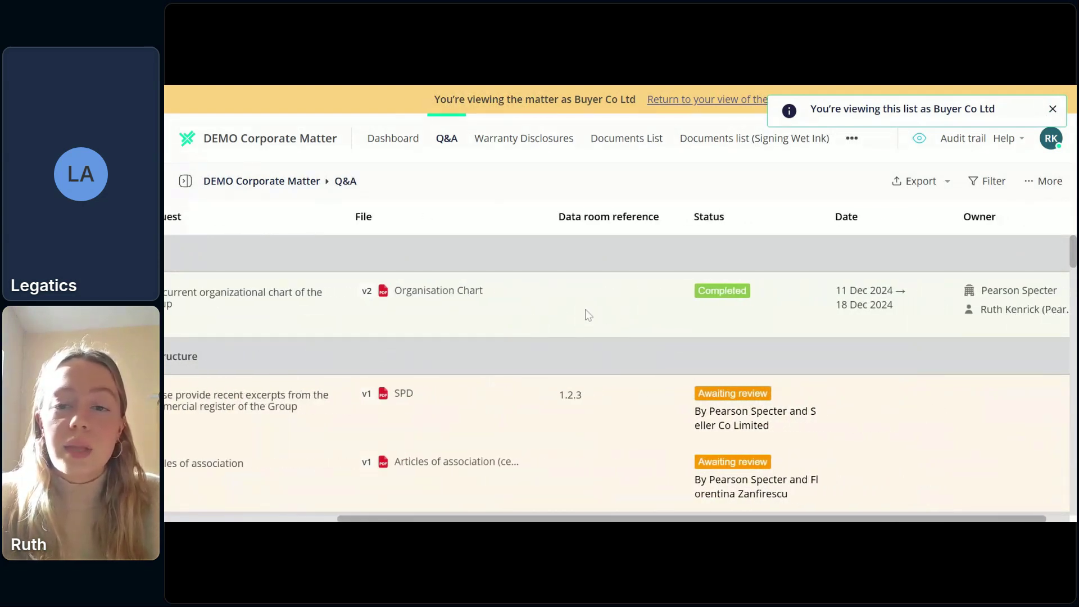
scroll(585, 264, "left", 3)
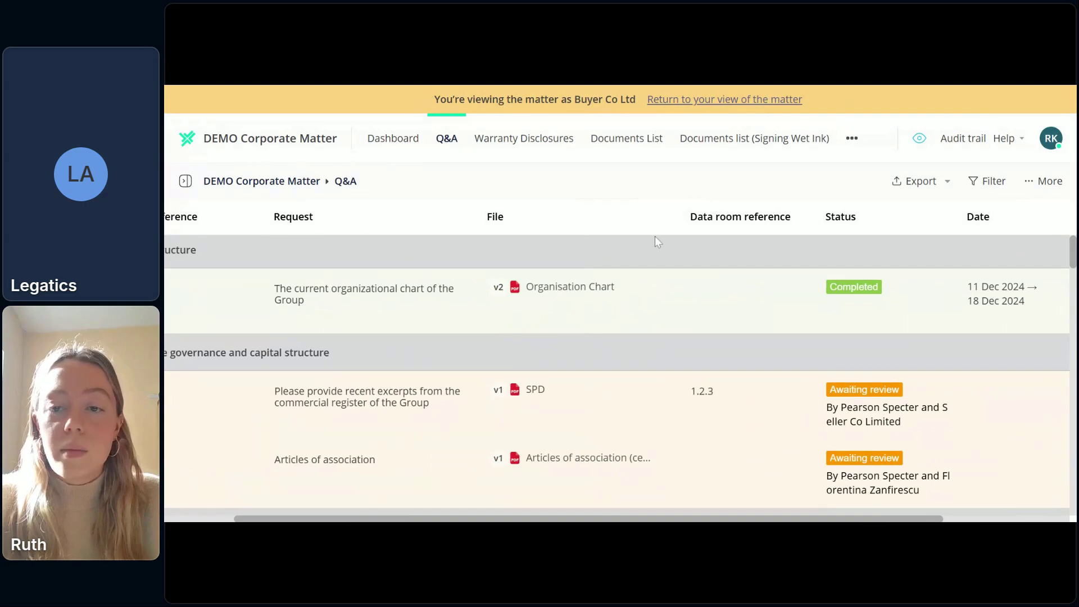
scroll(661, 239, "right", 3)
scroll(667, 243, "left", 4)
scroll(646, 403, "down", 3)
scroll(646, 401, "up", 3)
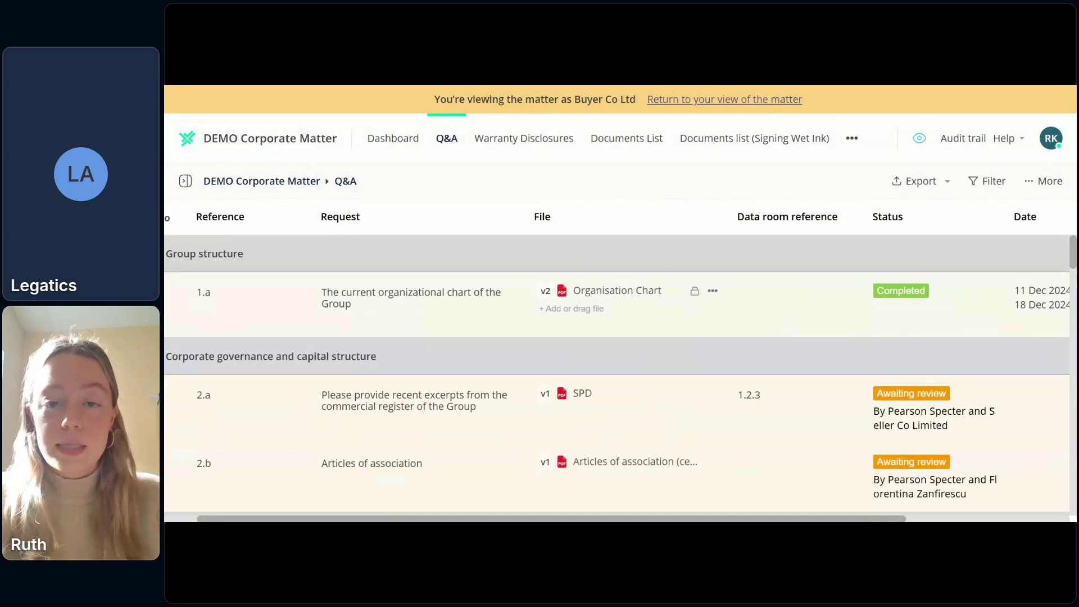
left_click(678, 100)
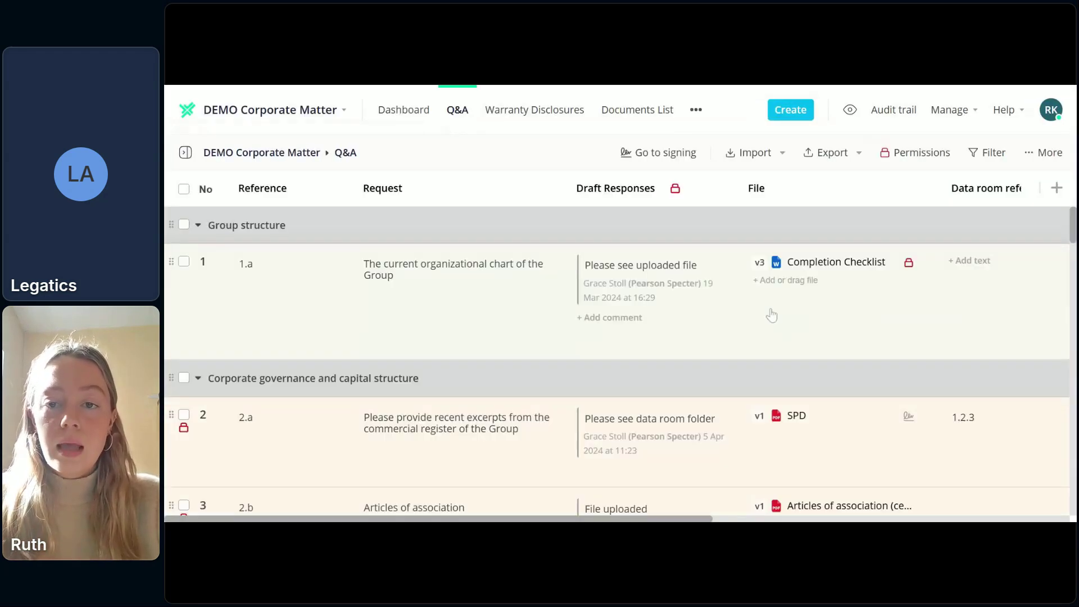
Look across the Q&A columns and rows in your own view, and check the matter management options without choosing one.
scroll(772, 316, "right", 10)
scroll(770, 315, "left", 10)
scroll(769, 315, "right", 5)
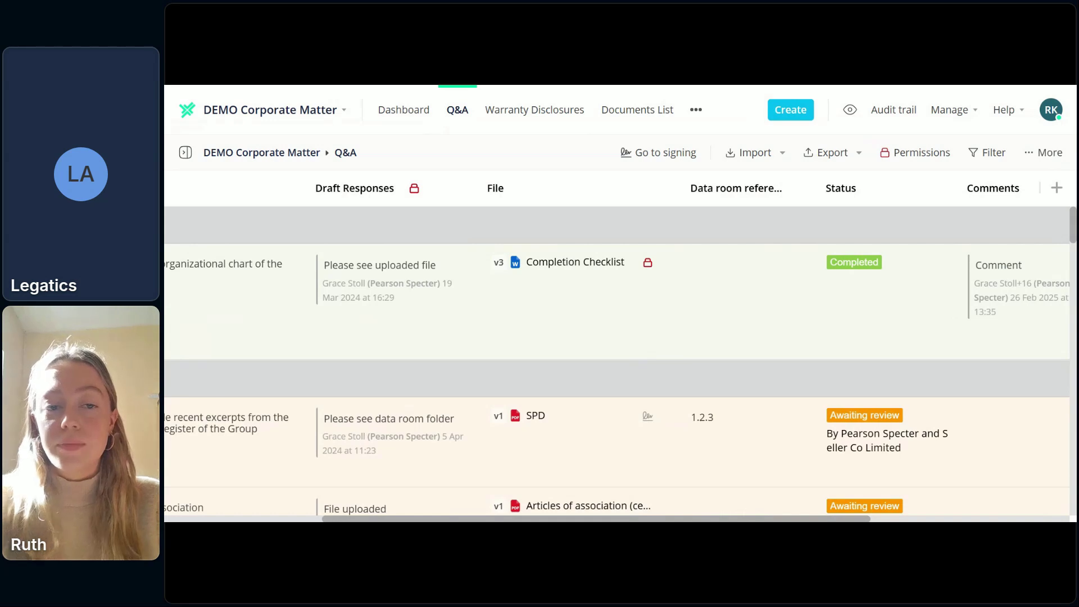
scroll(615, 318, "left", 5)
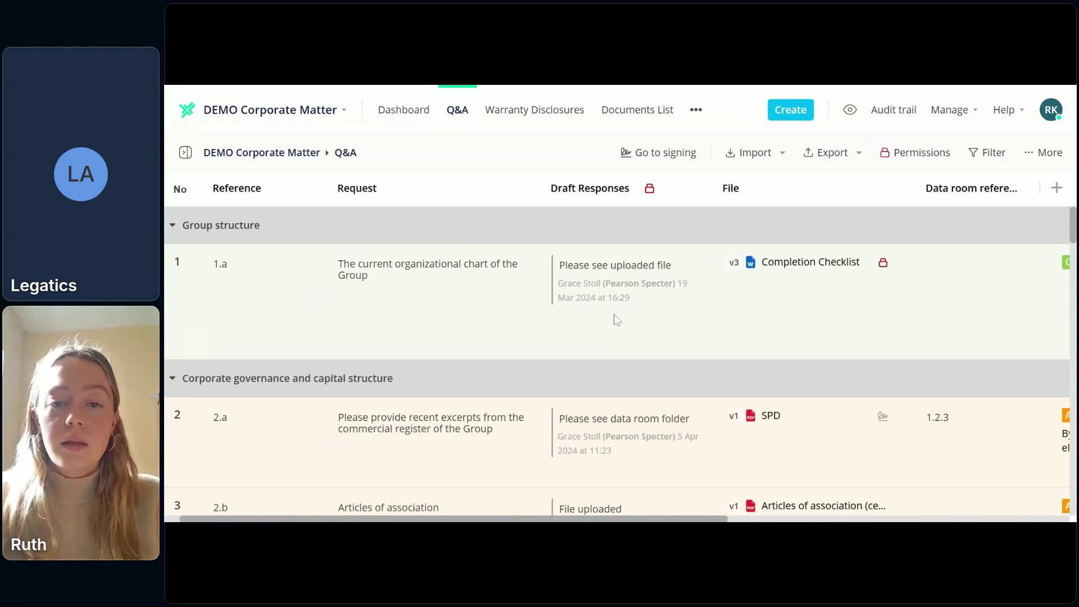
scroll(860, 317, "right", 2)
scroll(860, 318, "down", 3)
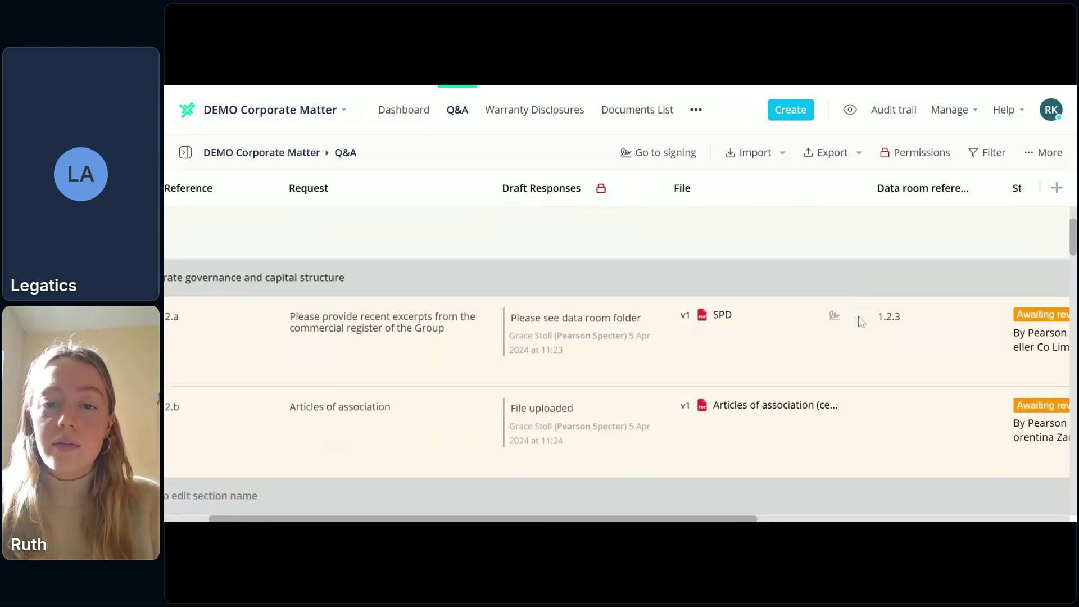
left_click(948, 110)
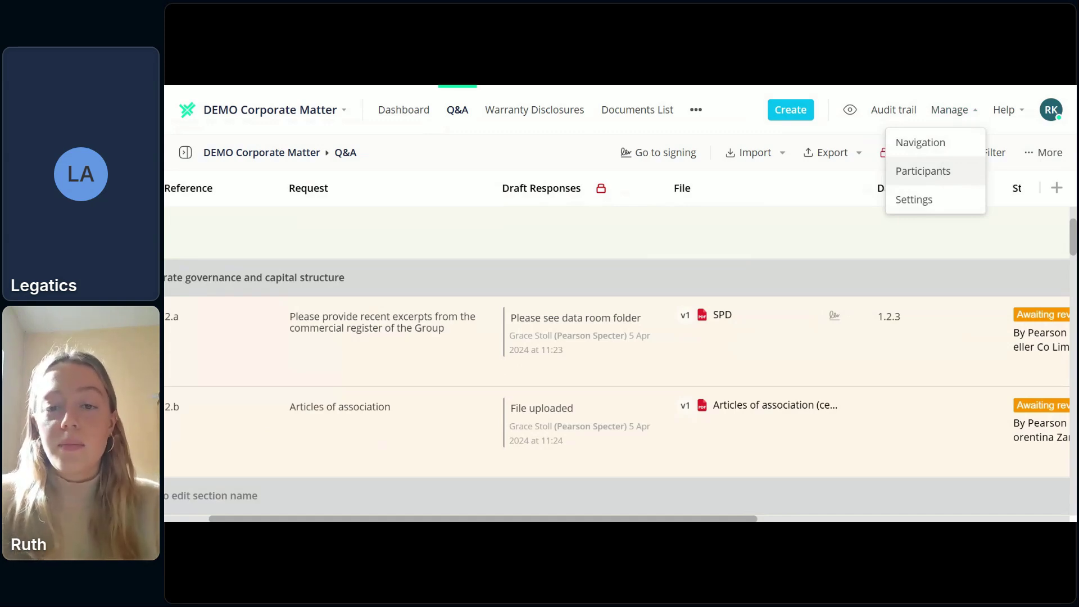
left_click(809, 358)
Mark the Articles of association file in row 2.b for signing, and check the documents in the Q&A signing view.
scroll(761, 376, "down", 2)
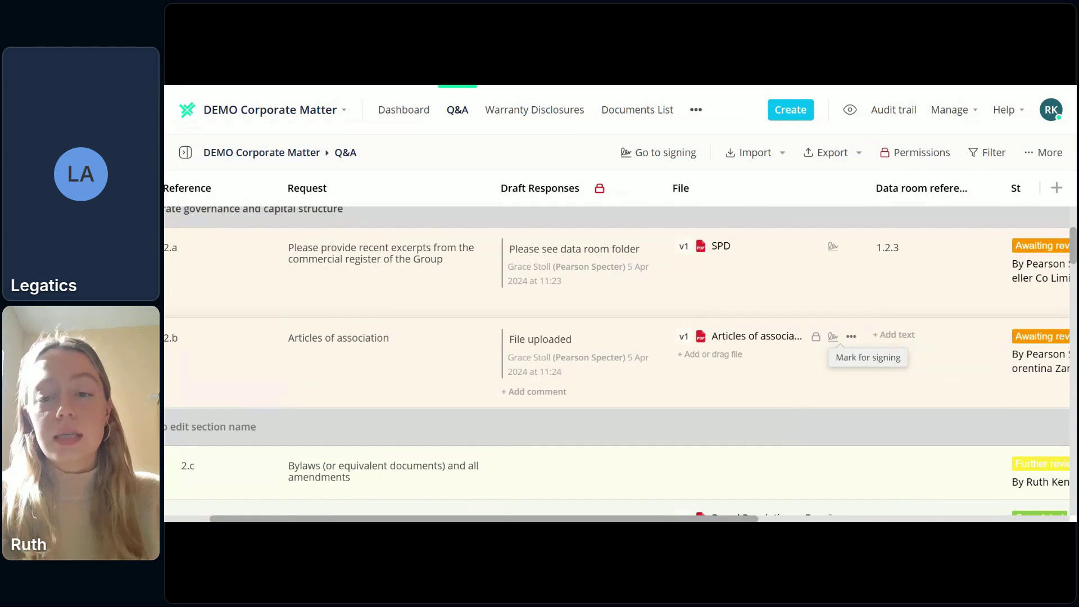
left_click(834, 343)
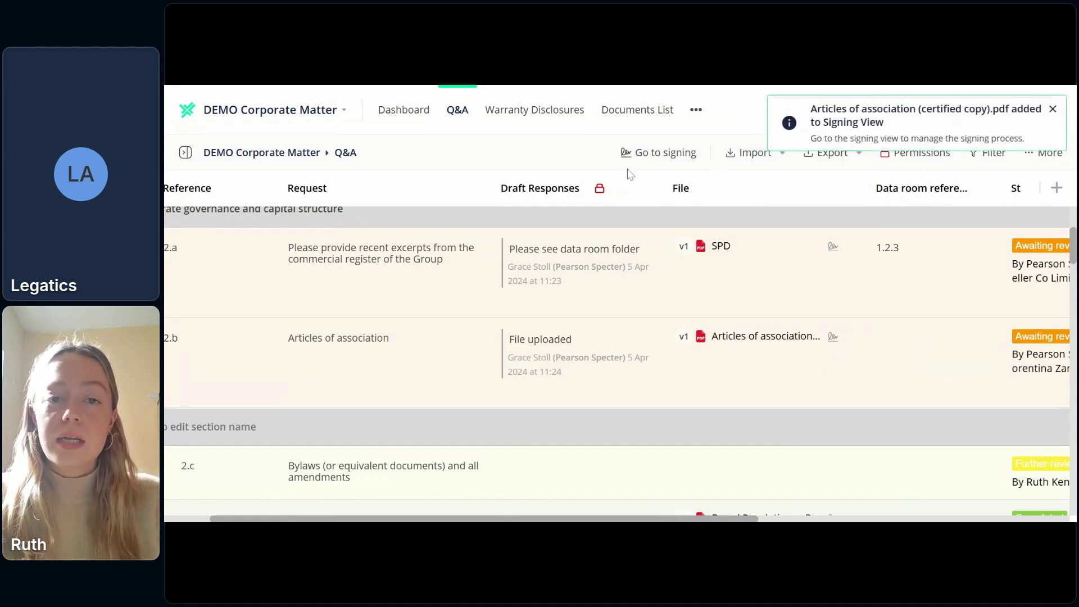
left_click(655, 156)
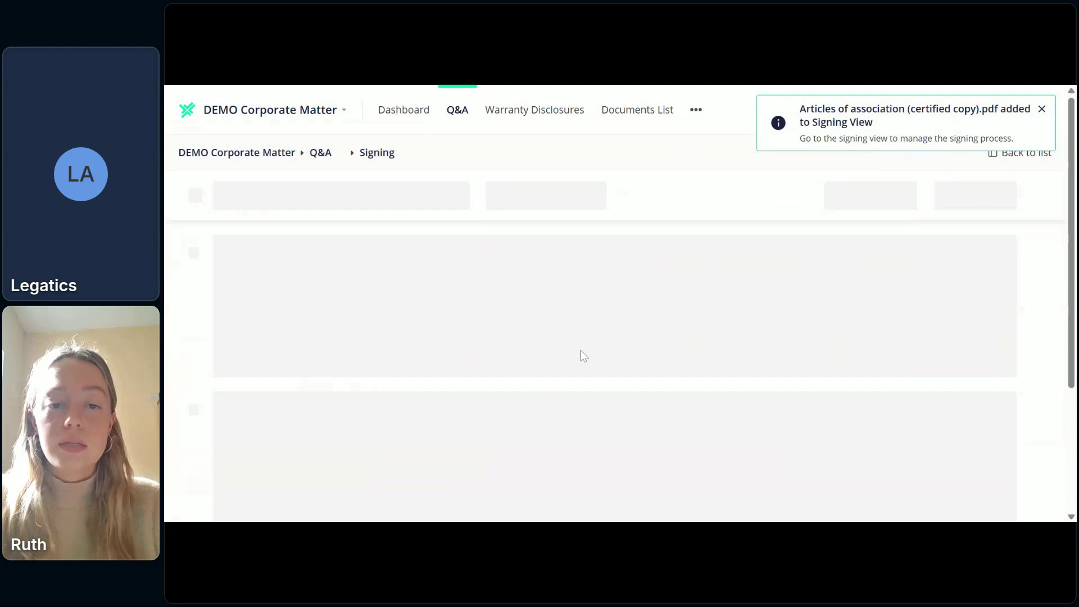
scroll(583, 357, "down", 2)
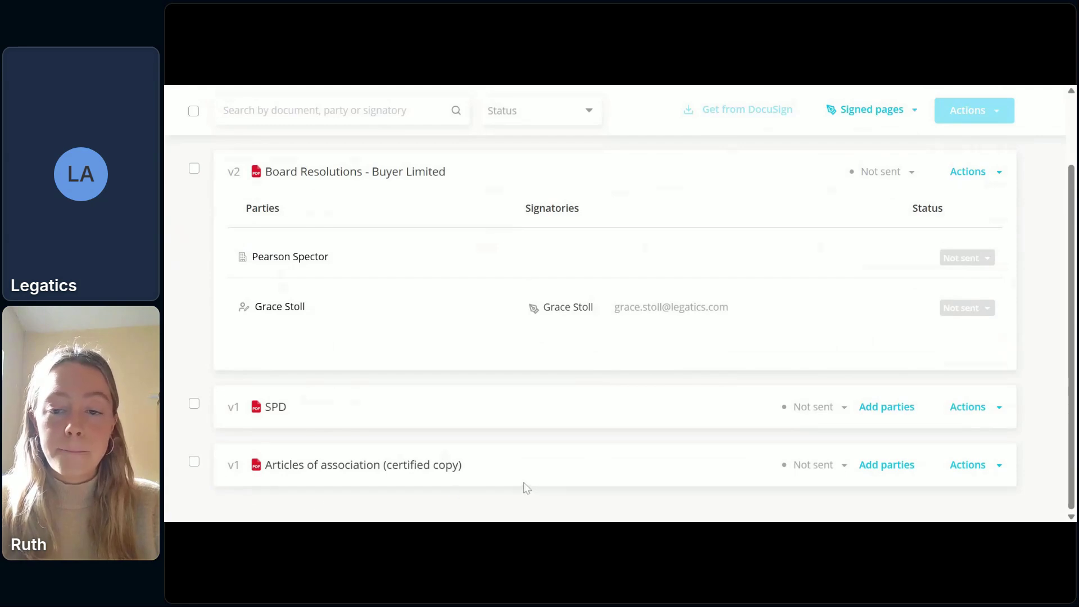
scroll(383, 221, "up", 2)
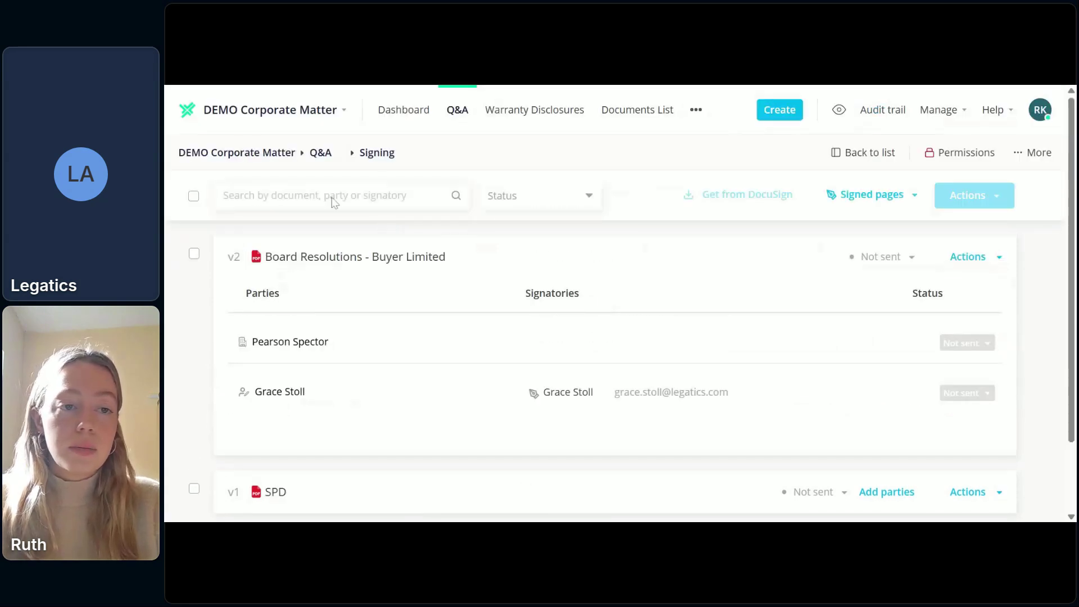
Go to the Documents list - DocuSign Training list from the matter dashboard and open its signing view.
left_click(265, 150)
scroll(622, 402, "down", 4)
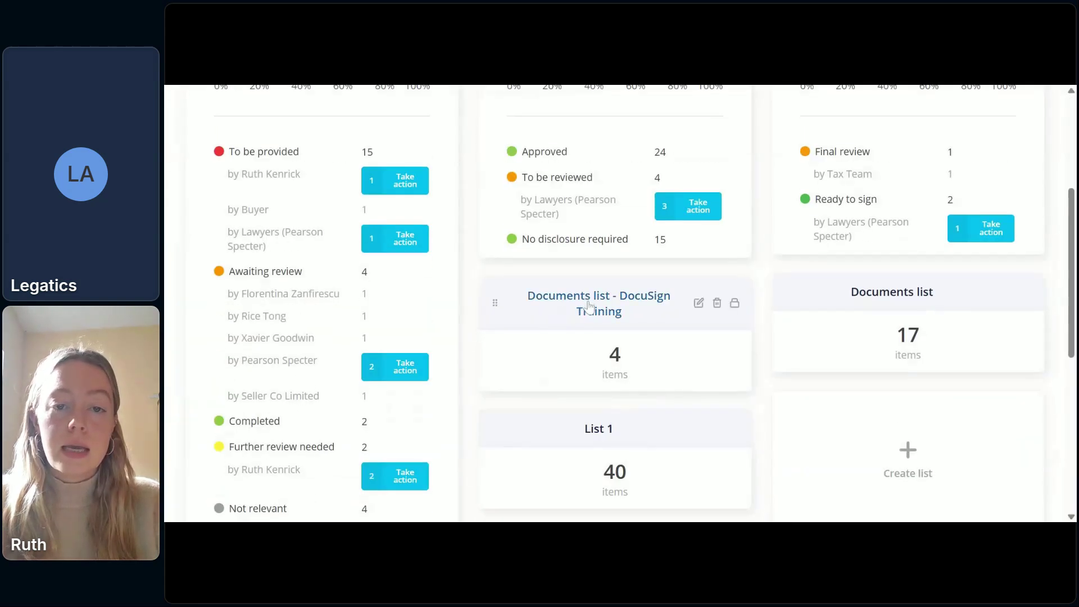
left_click(588, 307)
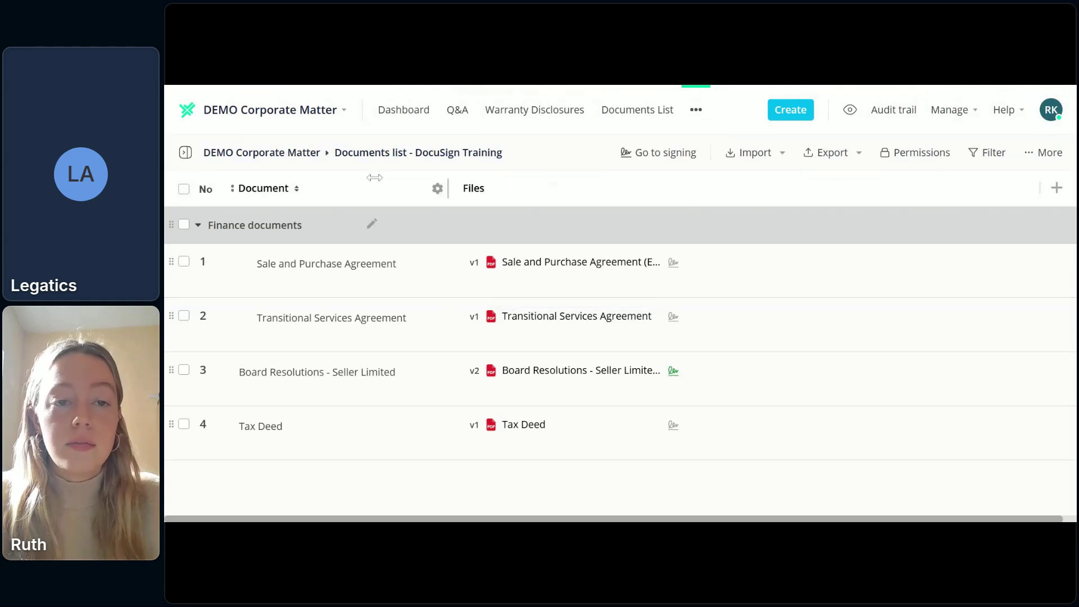
left_click(653, 152)
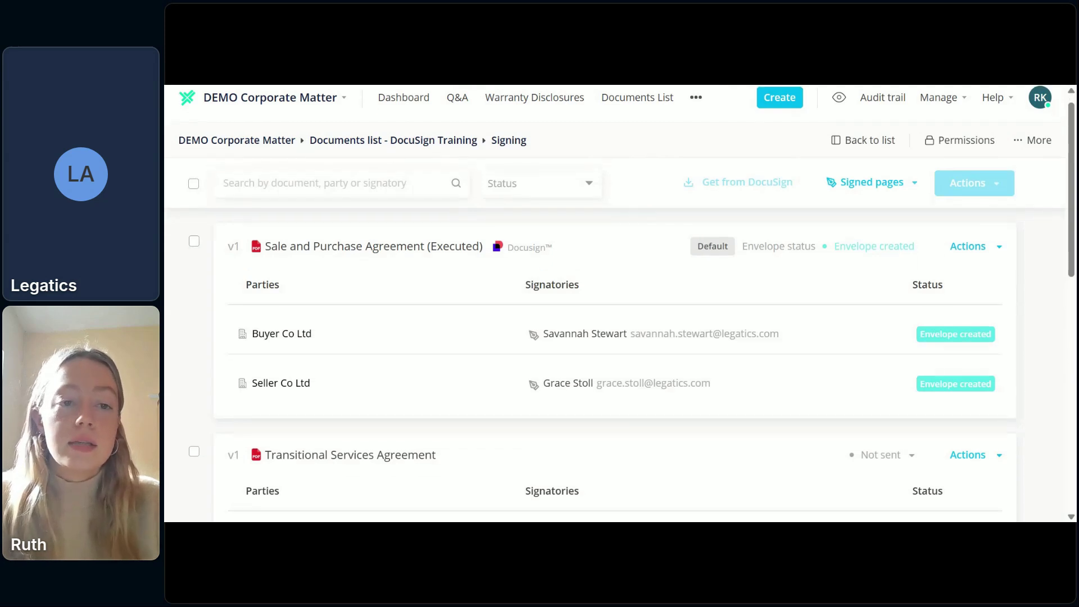
left_click(388, 153)
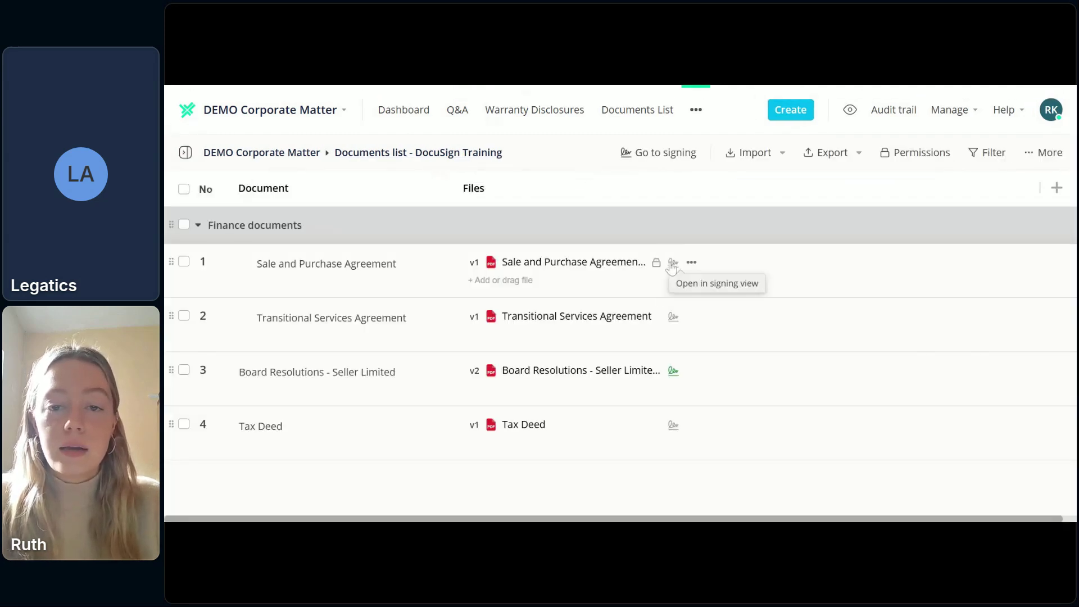
left_click(652, 152)
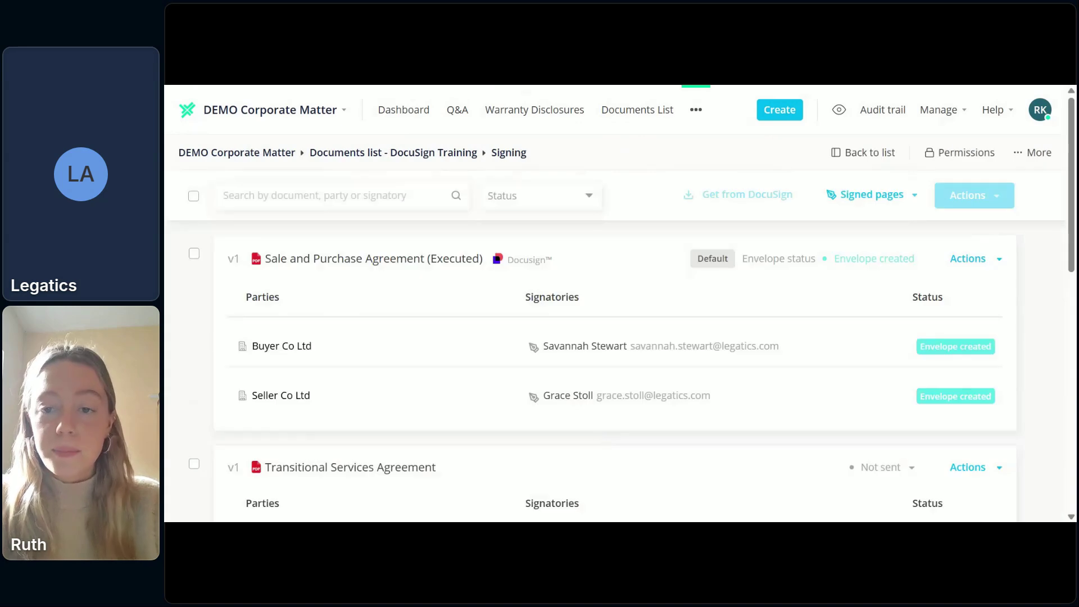
Review each document's parties, signatories and signing status, including the signing actions available for the Transitional Services Agreement.
scroll(610, 364, "down", 1)
scroll(621, 304, "up", 1)
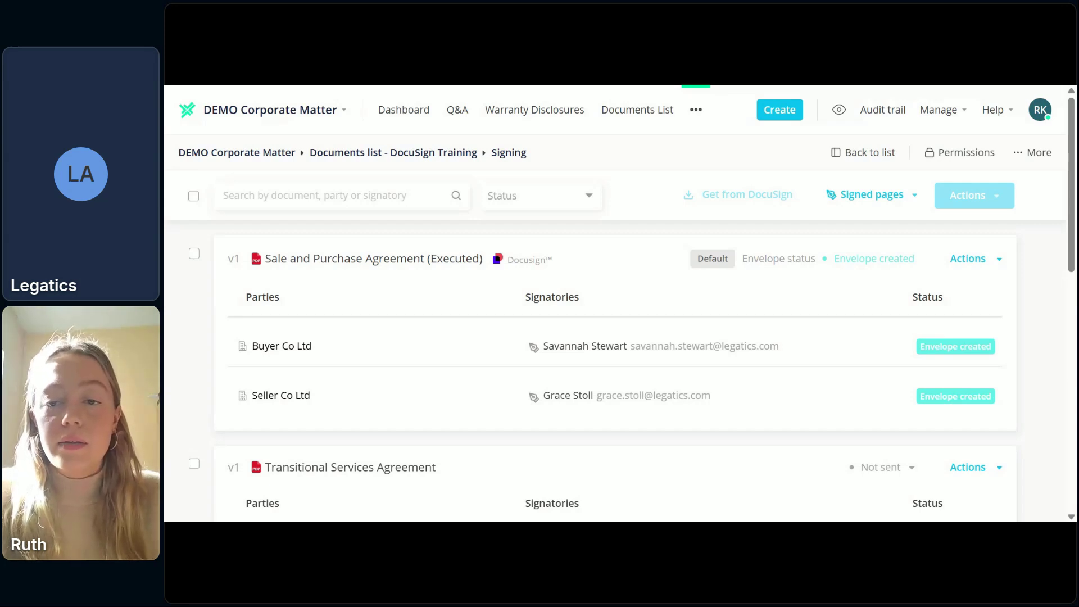
scroll(812, 388, "down", 4)
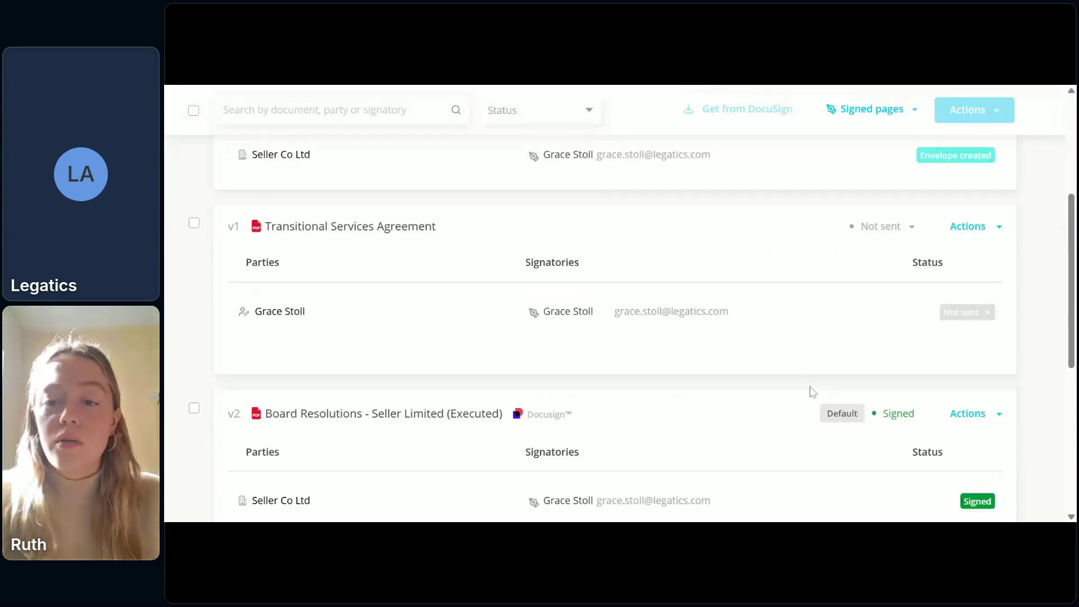
left_click(970, 221)
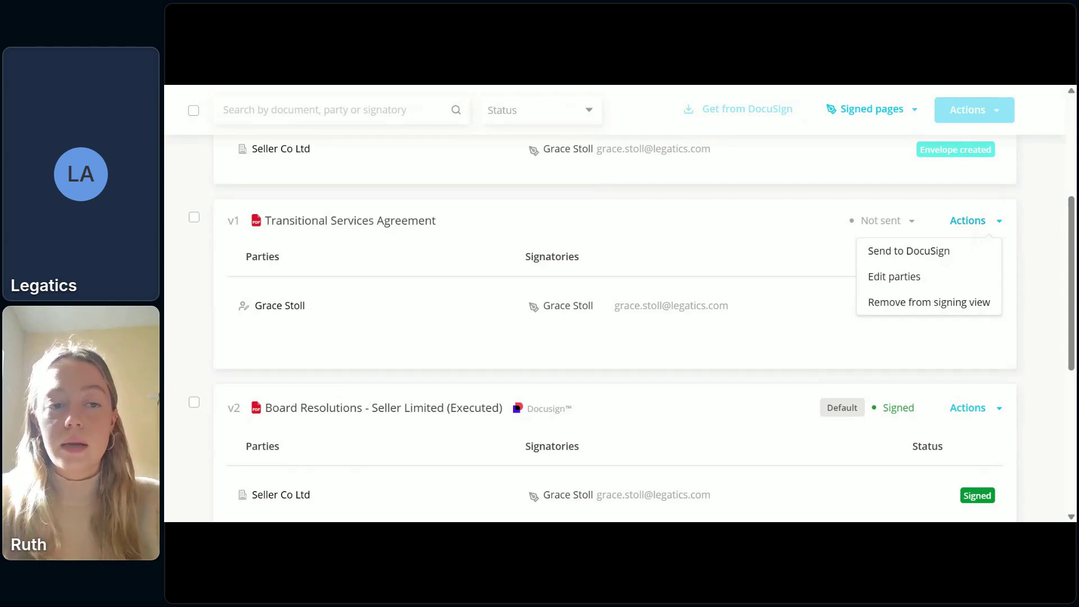
scroll(509, 316, "up", 5)
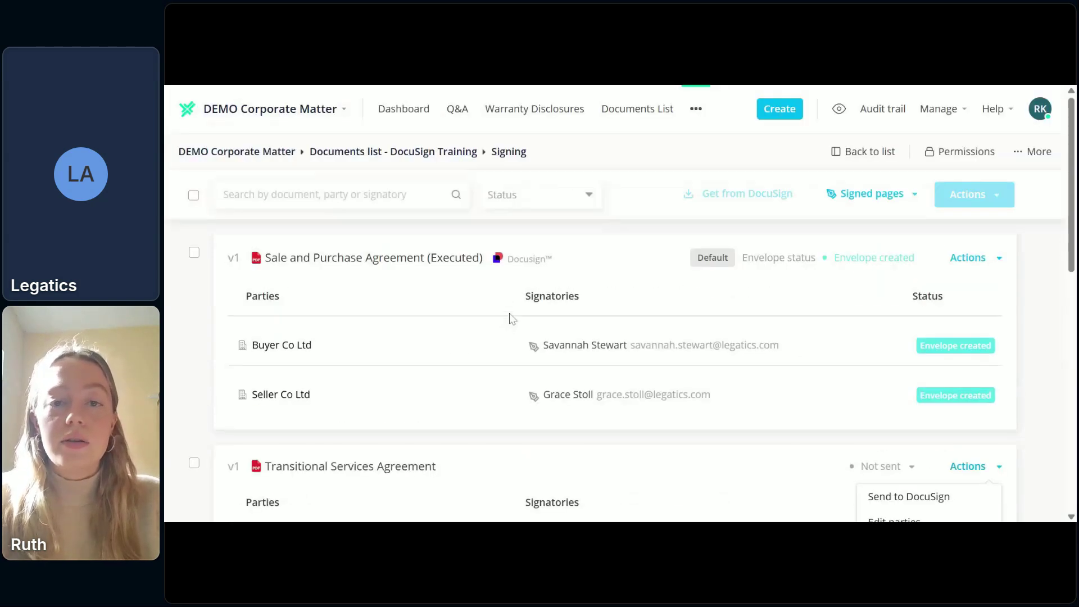
scroll(509, 316, "down", 5)
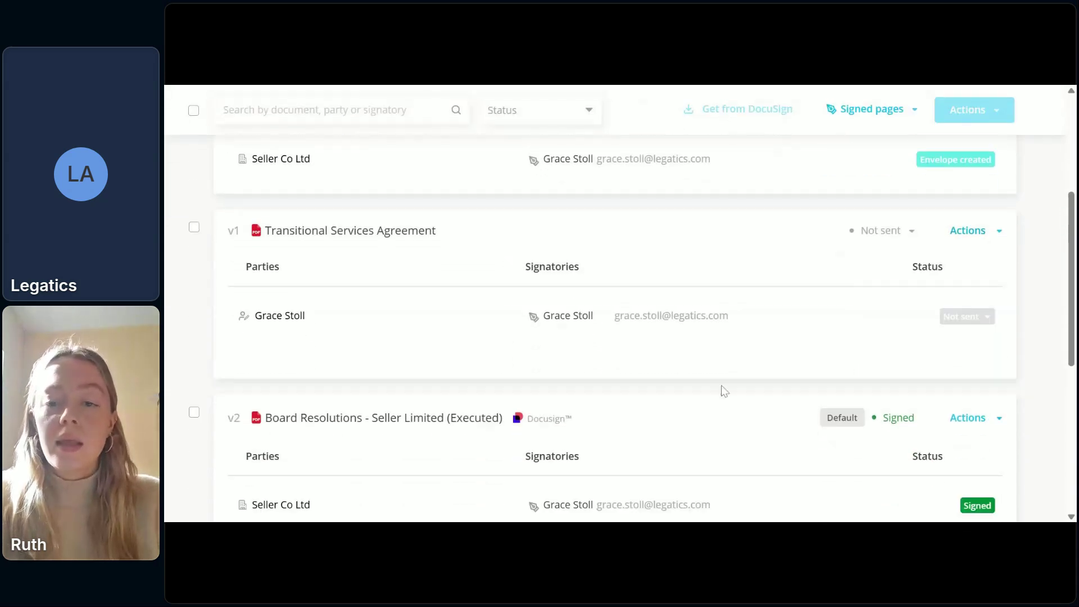
scroll(724, 391, "down", 4)
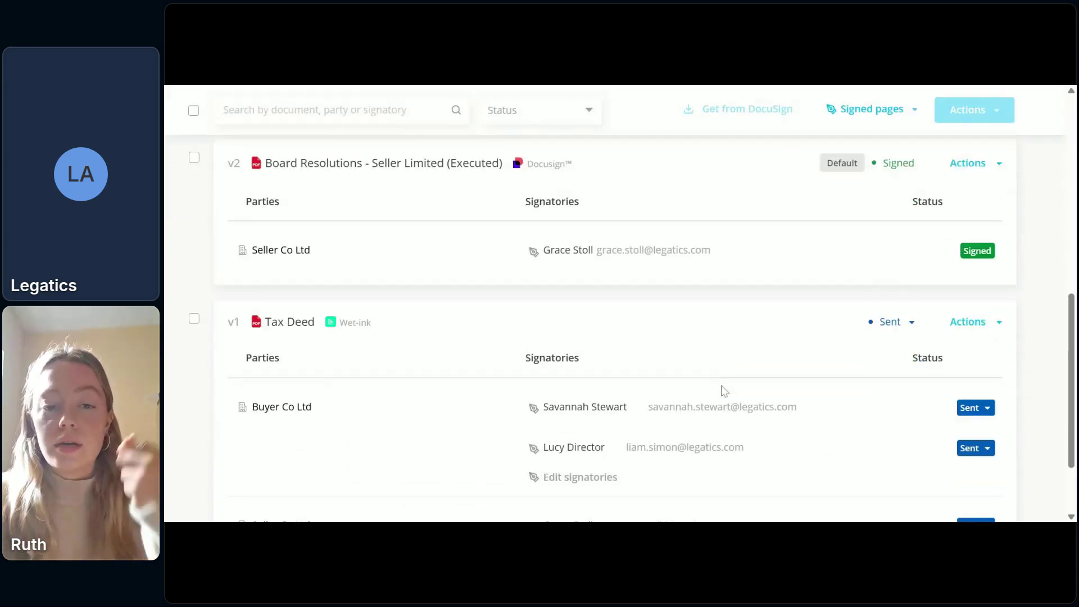
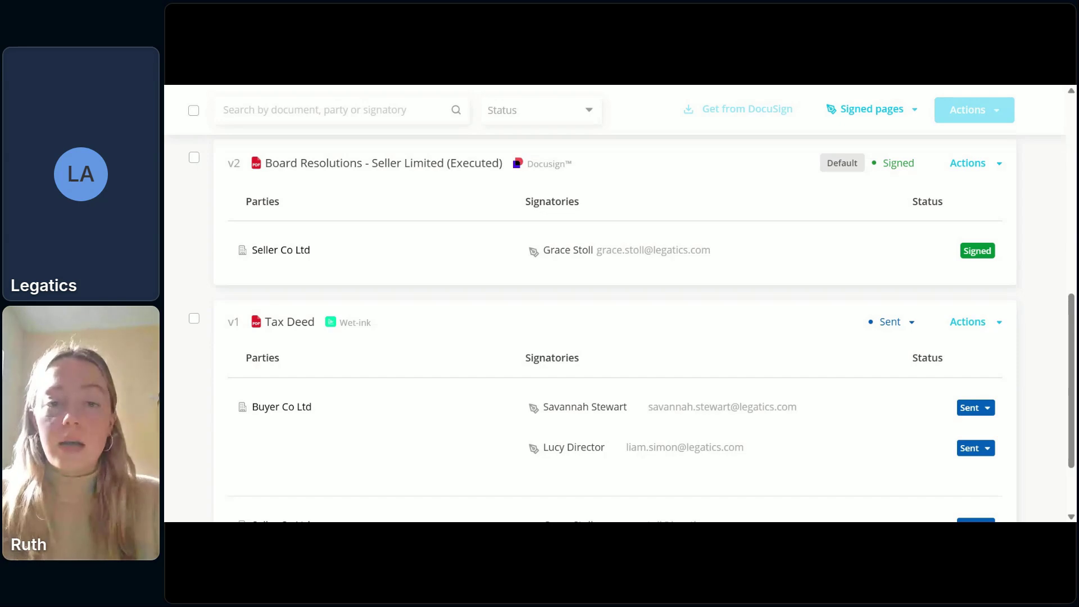
scroll(618, 337, "up", 8)
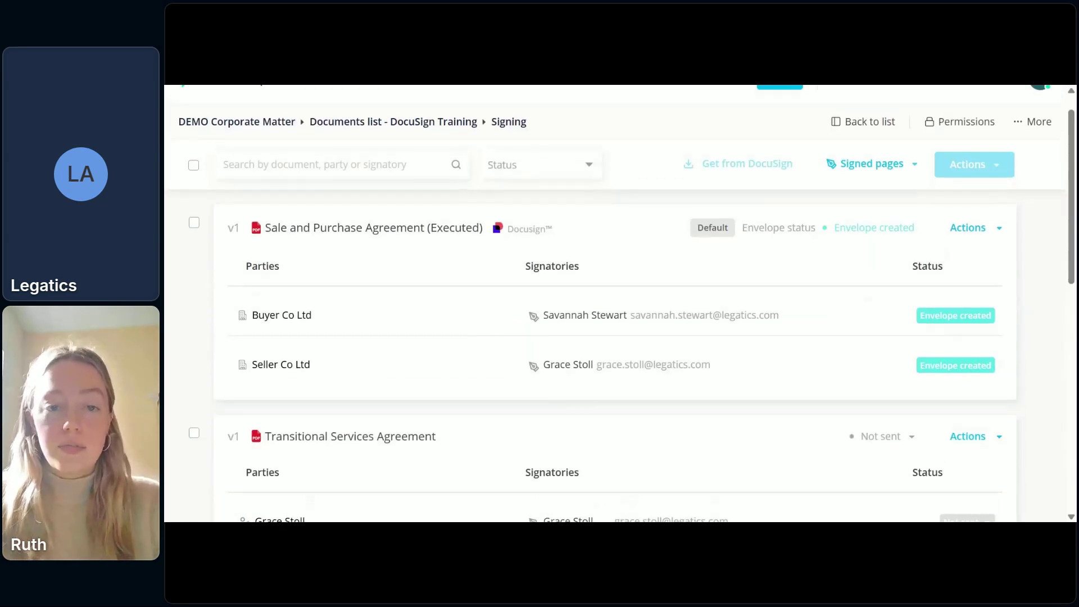
scroll(730, 312, "up", 2)
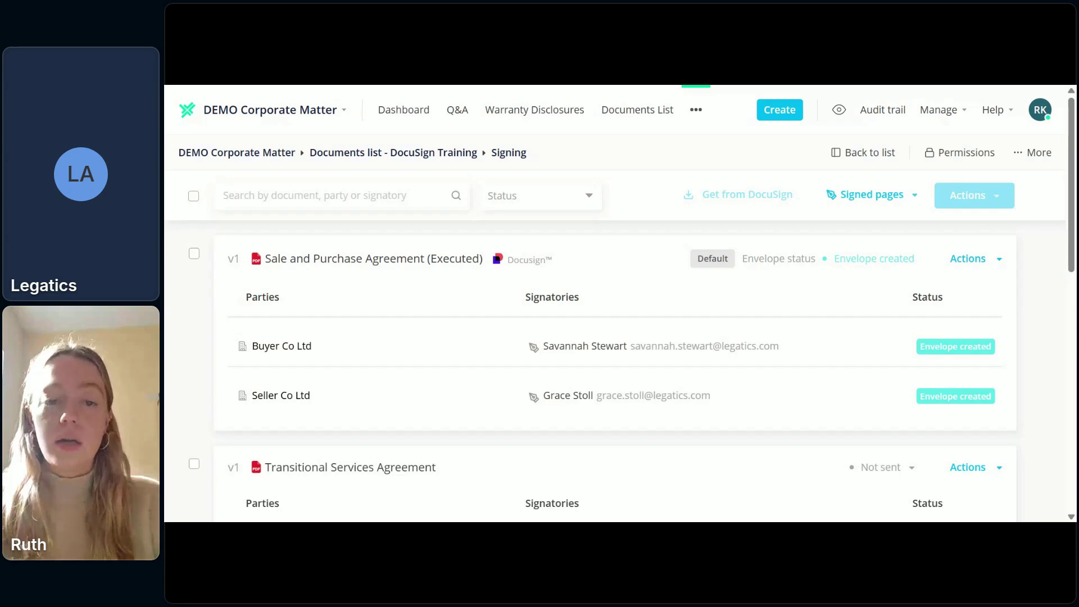
Return to the Q&A list from the matter dashboard and check its list export options without exporting.
left_click(261, 157)
mouse_move(380, 289)
left_click(308, 213)
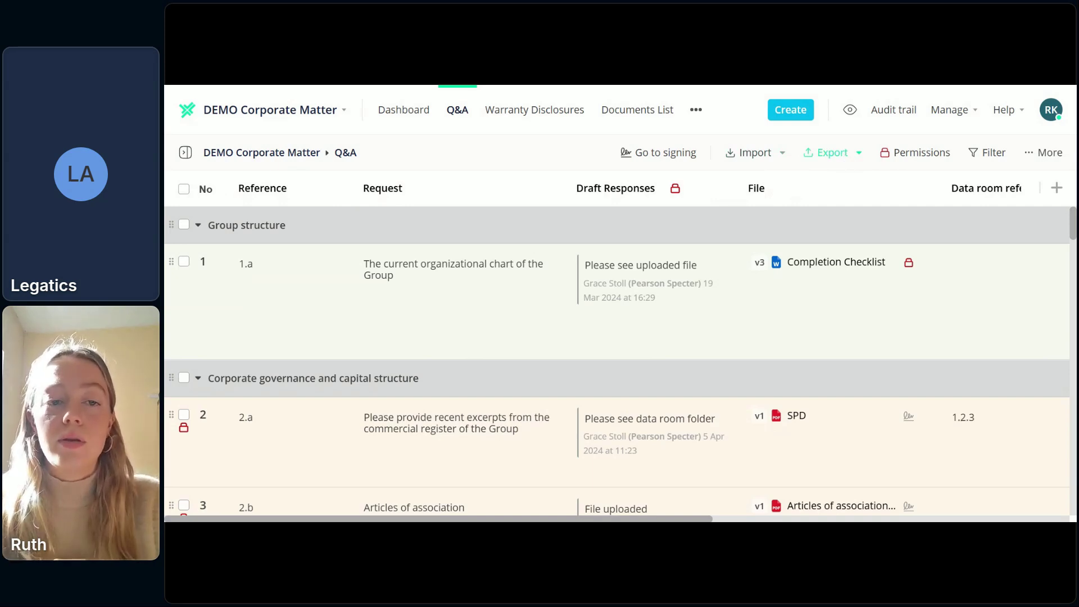
left_click(857, 160)
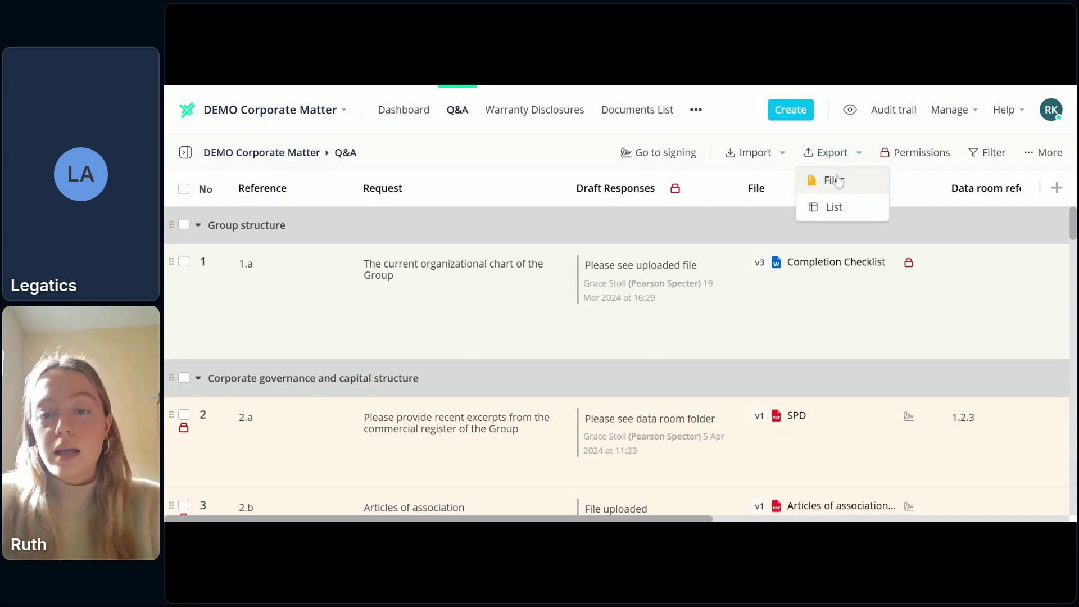
left_click(839, 217)
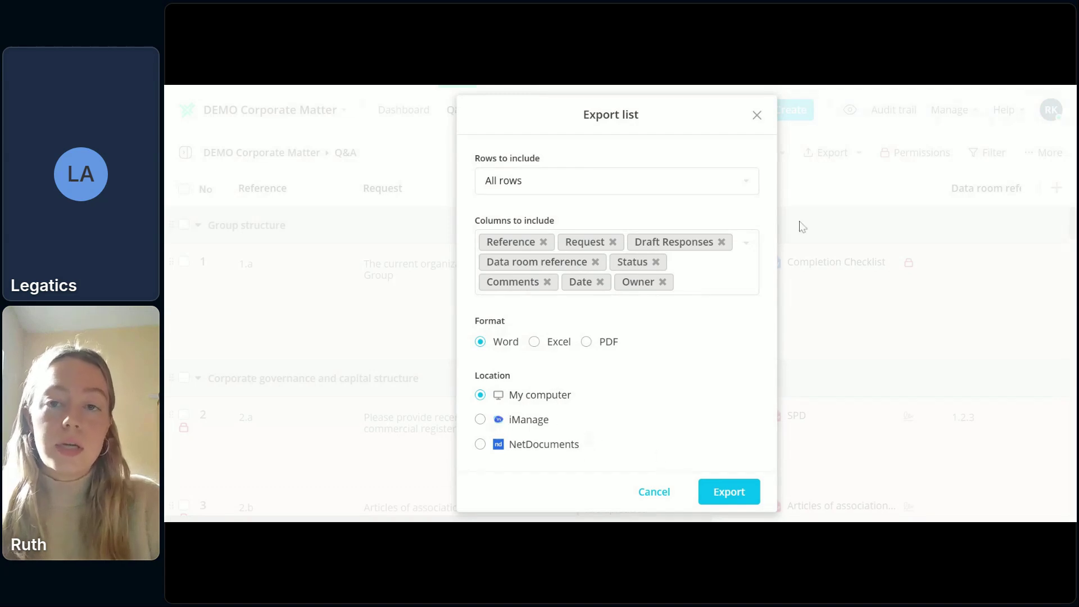
left_click(758, 116)
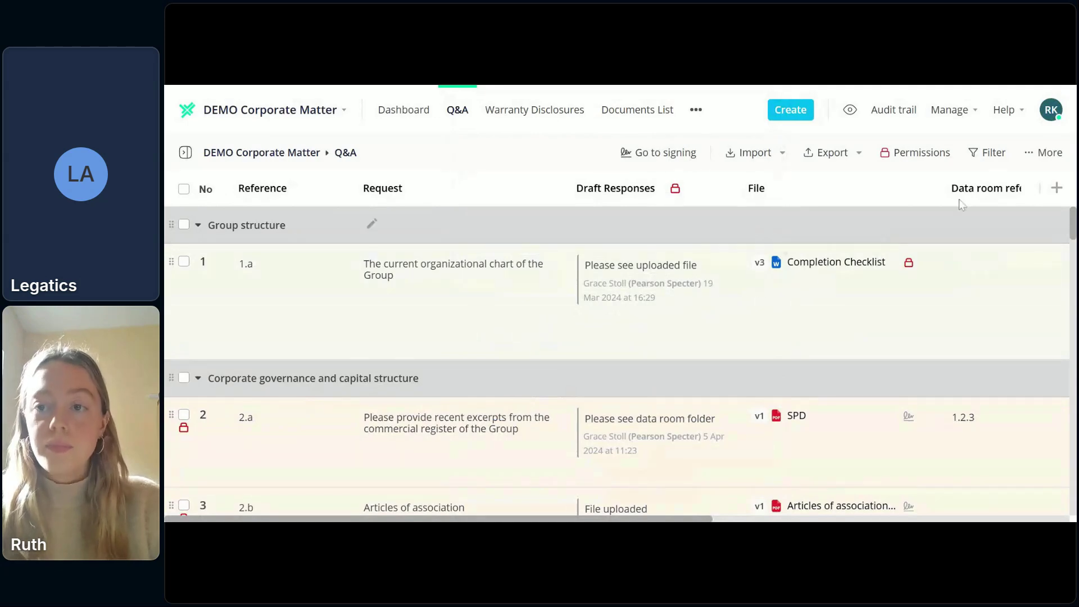
Create a binder named Binder 1 from the Q&A list with the Request and File columns, and open it.
left_click(1048, 153)
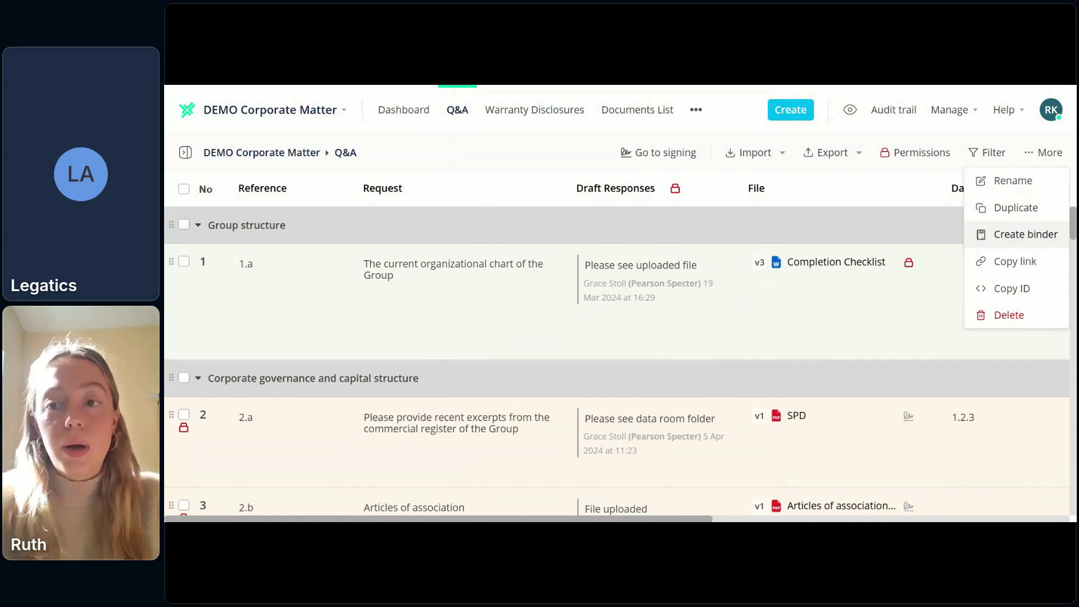
left_click(1014, 236)
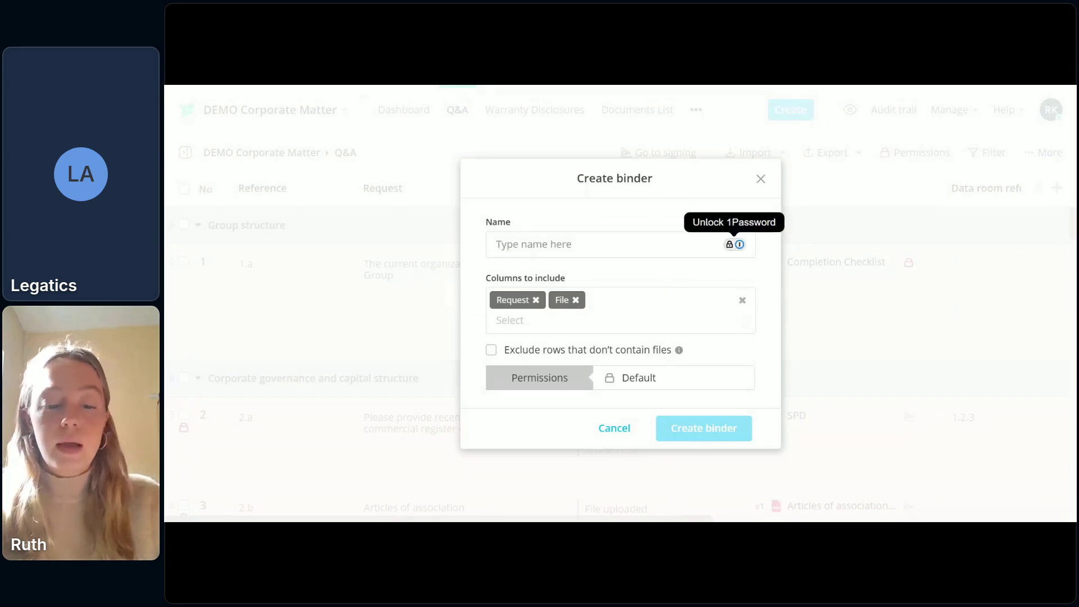
type("Binder 1")
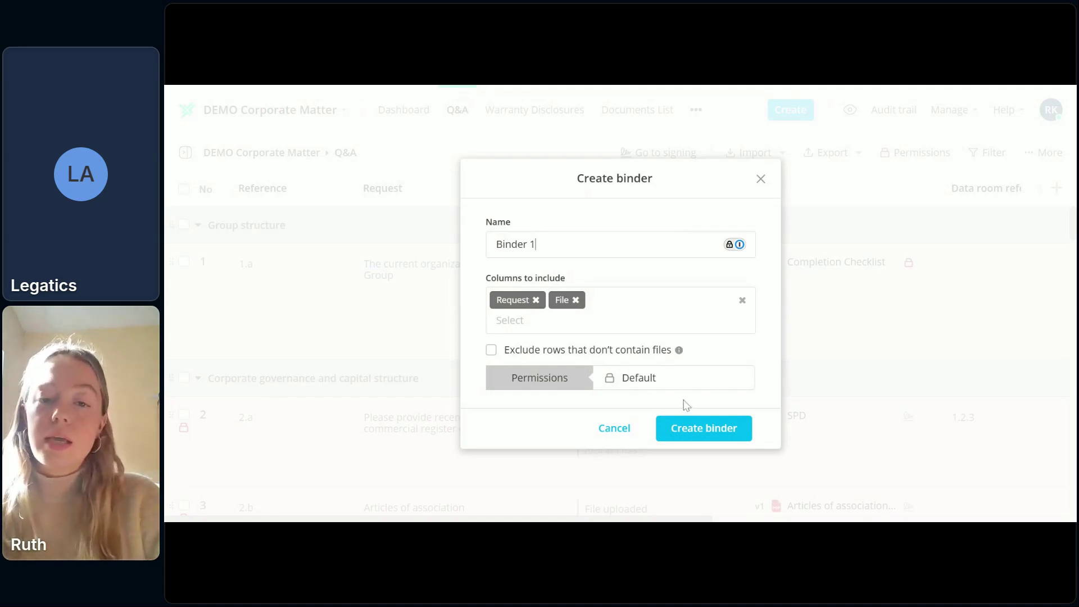
left_click(677, 430)
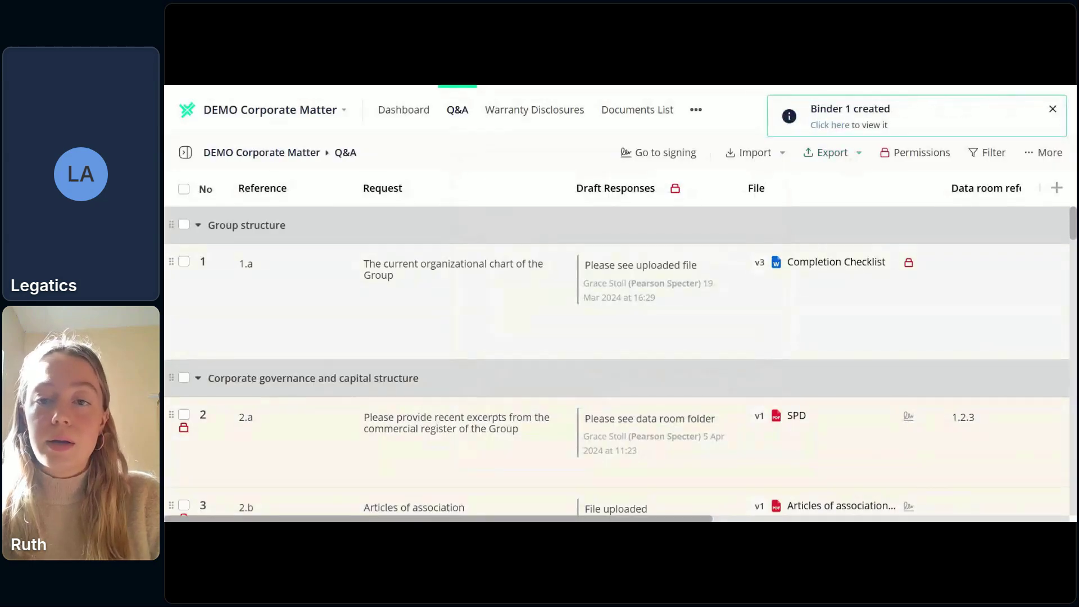
left_click(830, 125)
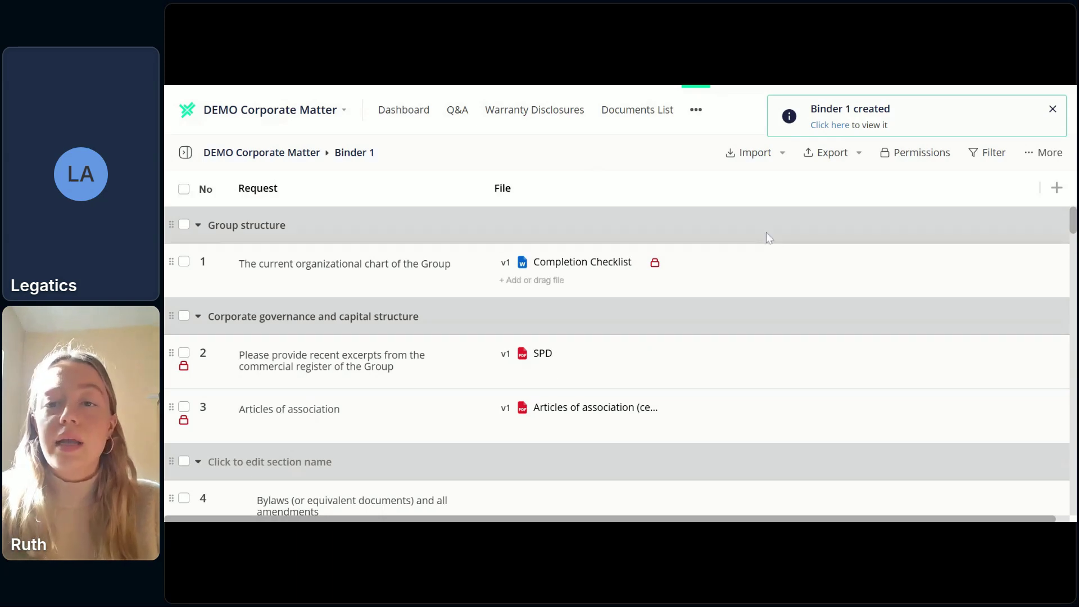
Check the file export and list export options for Binder 1 without exporting anything.
left_click(841, 154)
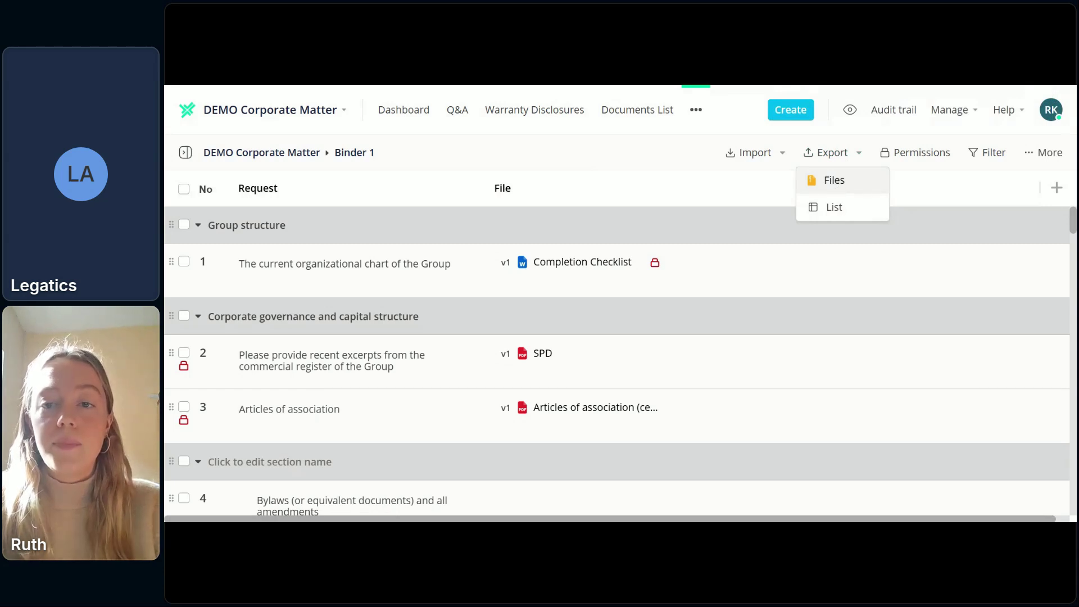
left_click(836, 181)
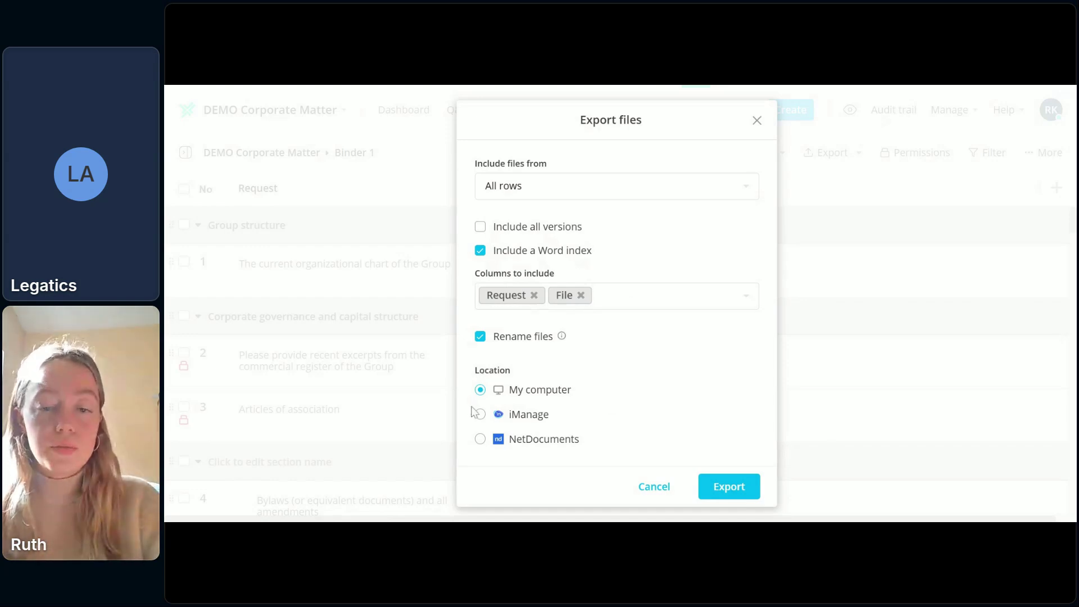
left_click(758, 122)
left_click(832, 154)
left_click(832, 207)
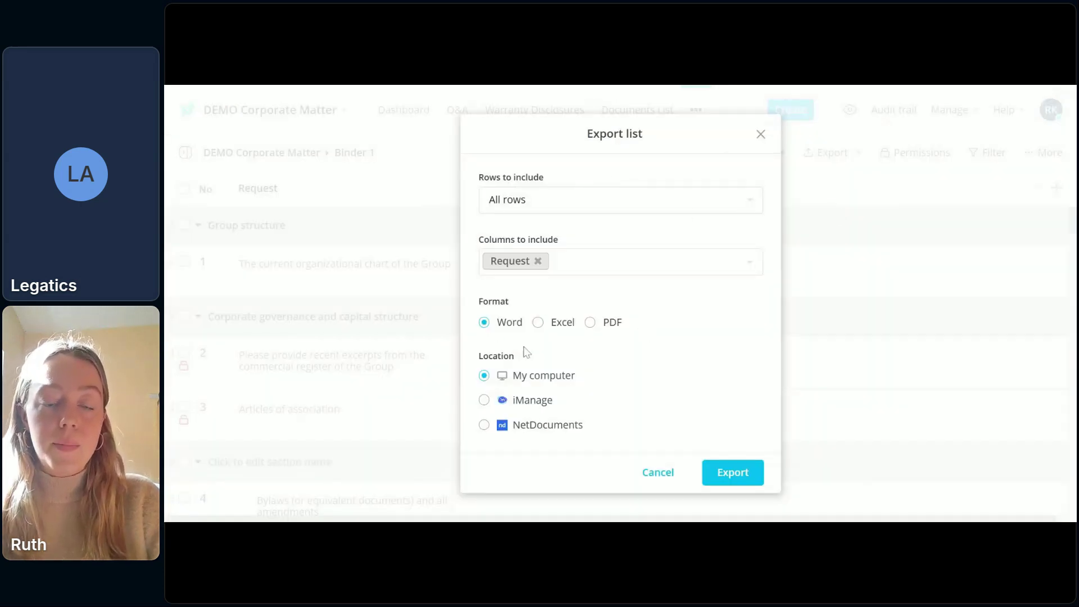
left_click(761, 133)
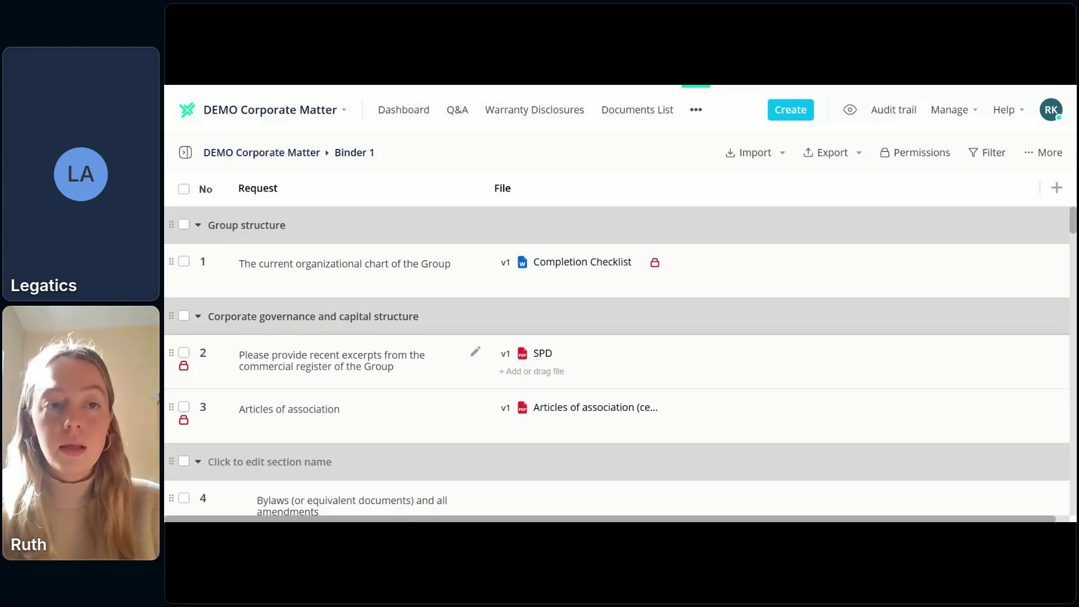
Go to the matter dashboard and look over the list tiles, including the management options on the Q&A and Binder 1 tiles.
left_click(281, 153)
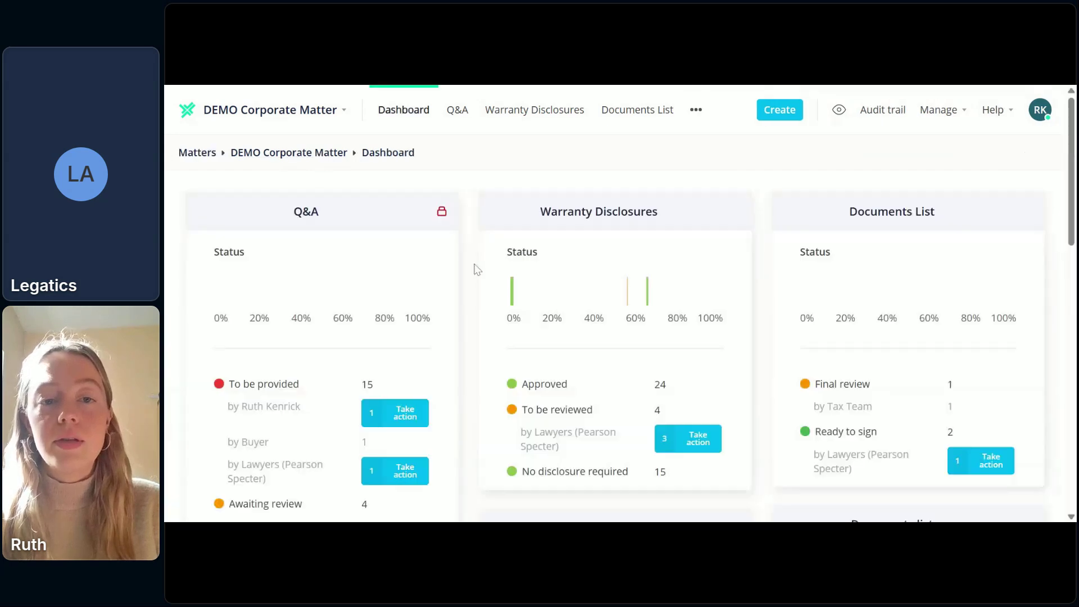
scroll(489, 258, "down", 7)
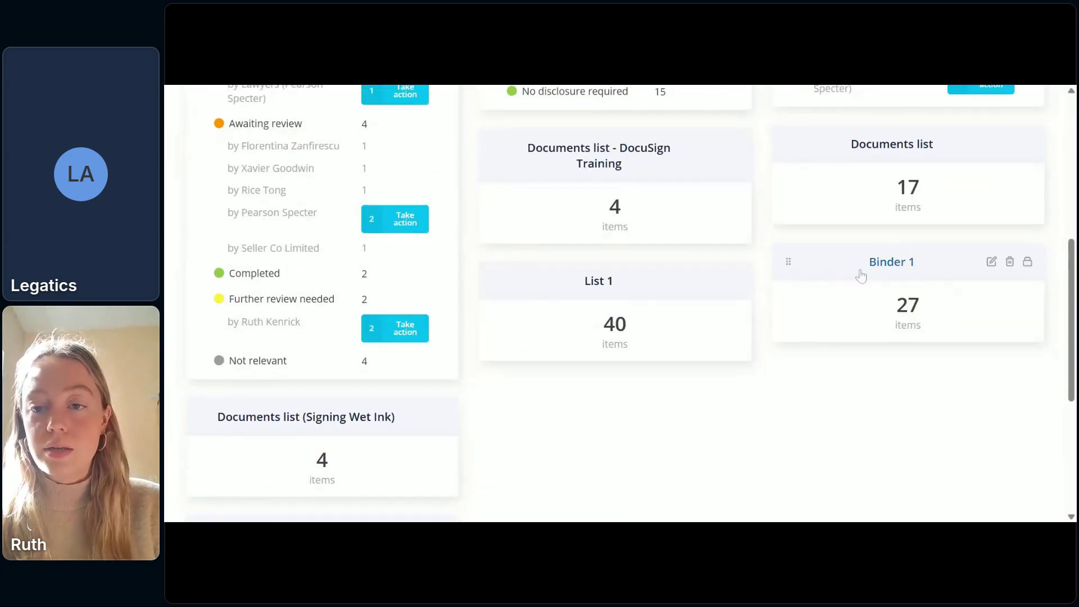
scroll(889, 334, "up", 2)
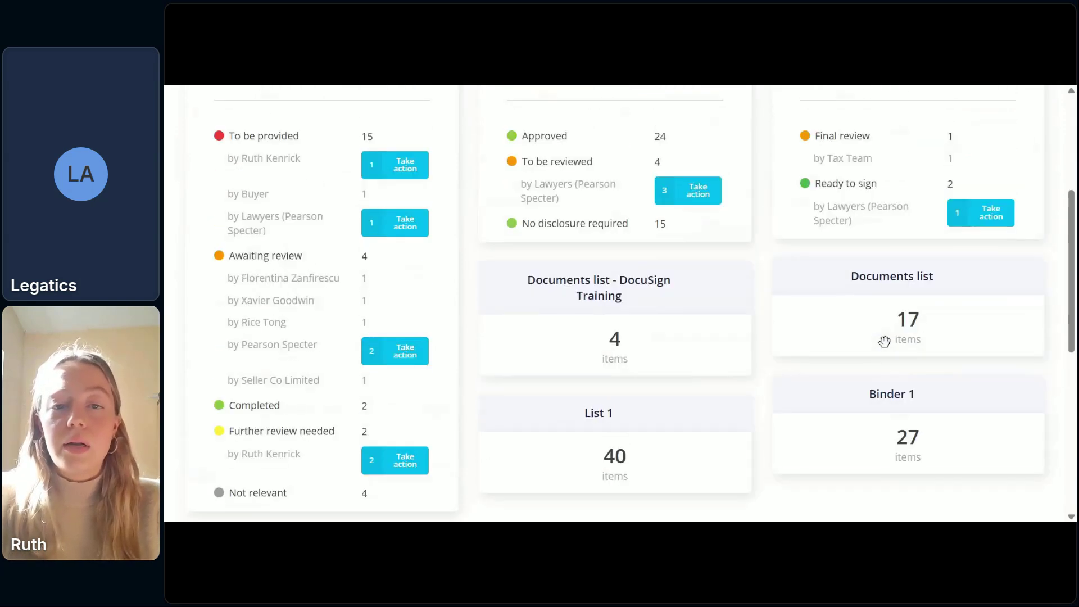
scroll(884, 342, "up", 4)
scroll(651, 253, "down", 3)
scroll(651, 253, "up", 3)
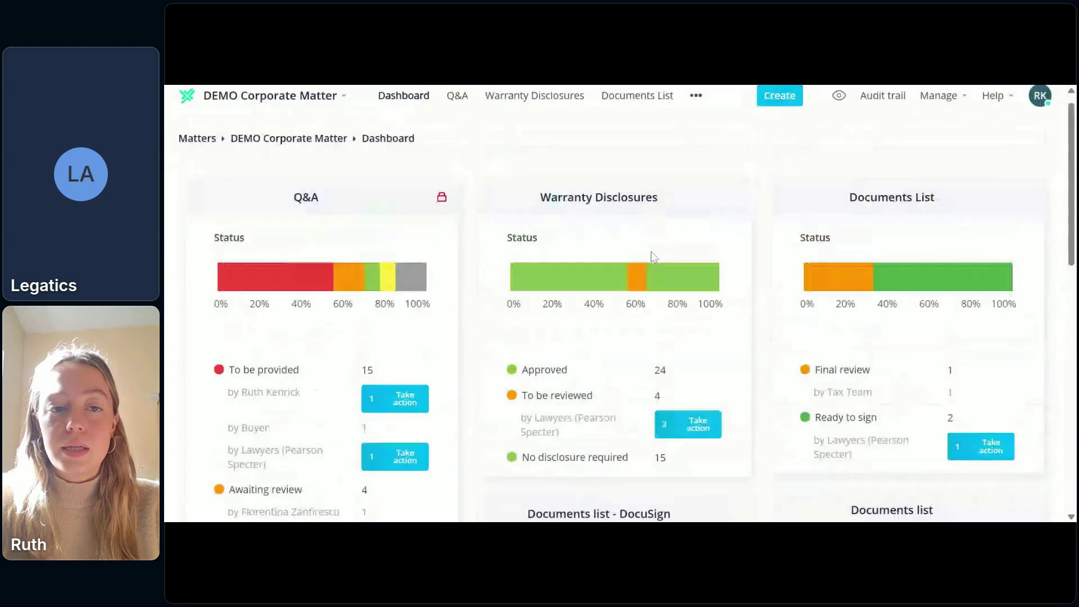
mouse_move(430, 198)
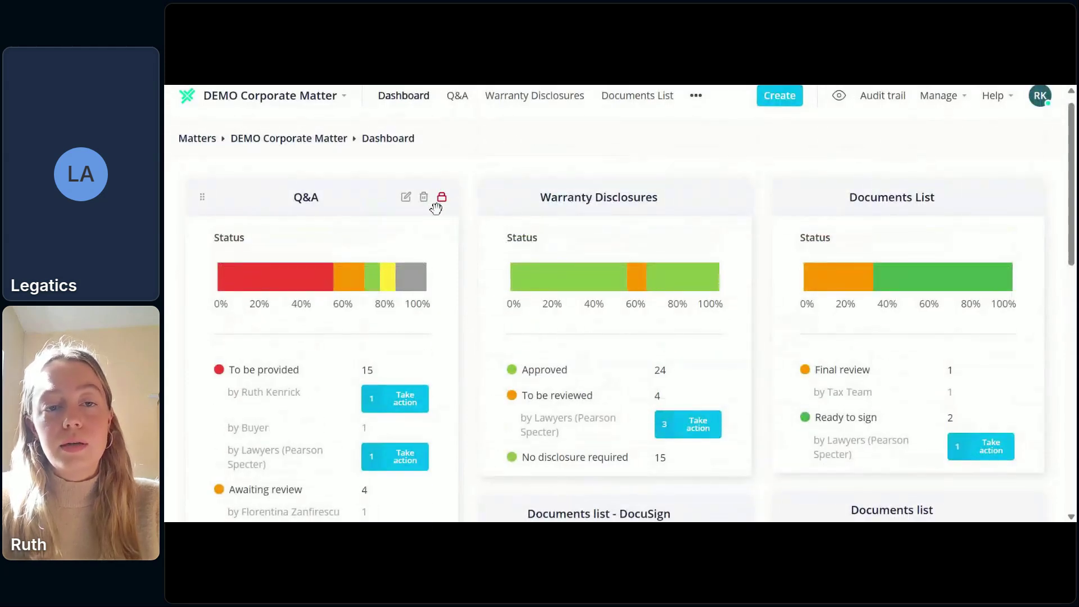
scroll(672, 253, "down", 5)
mouse_move(999, 300)
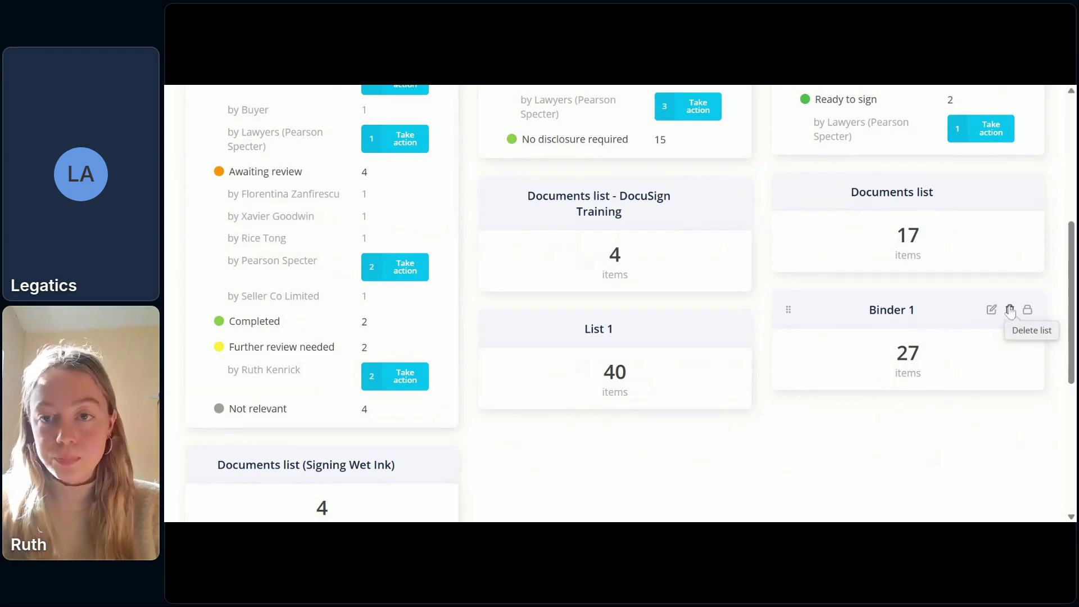
scroll(844, 233, "up", 2)
scroll(845, 233, "up", 5)
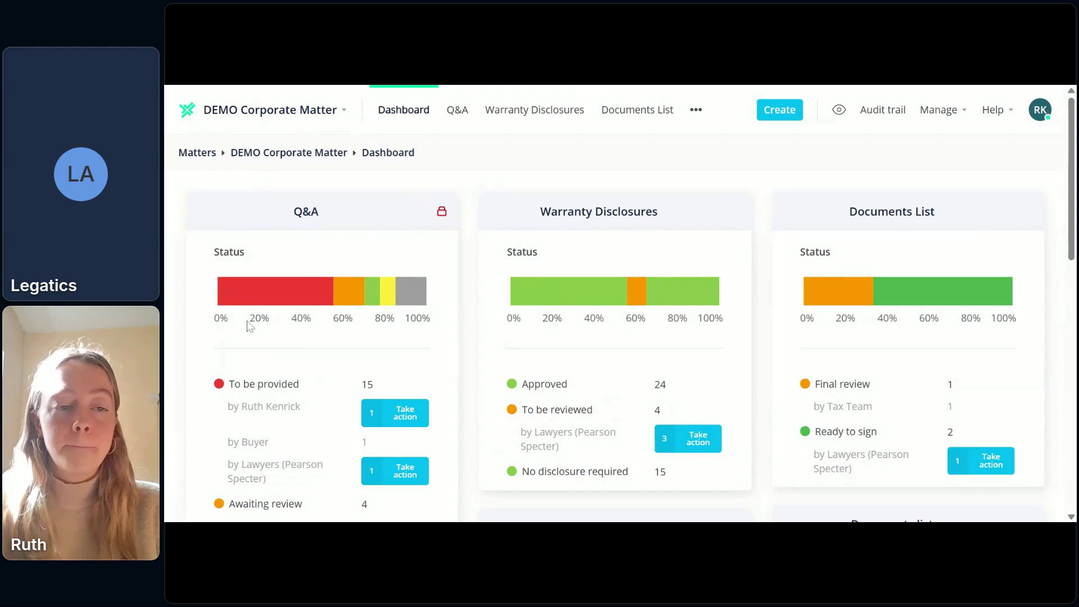
Examine the Q&A status chart and the breakdown of outstanding items by responsible party on the dashboard.
scroll(246, 332, "down", 1)
scroll(246, 331, "down", 1)
mouse_move(312, 271)
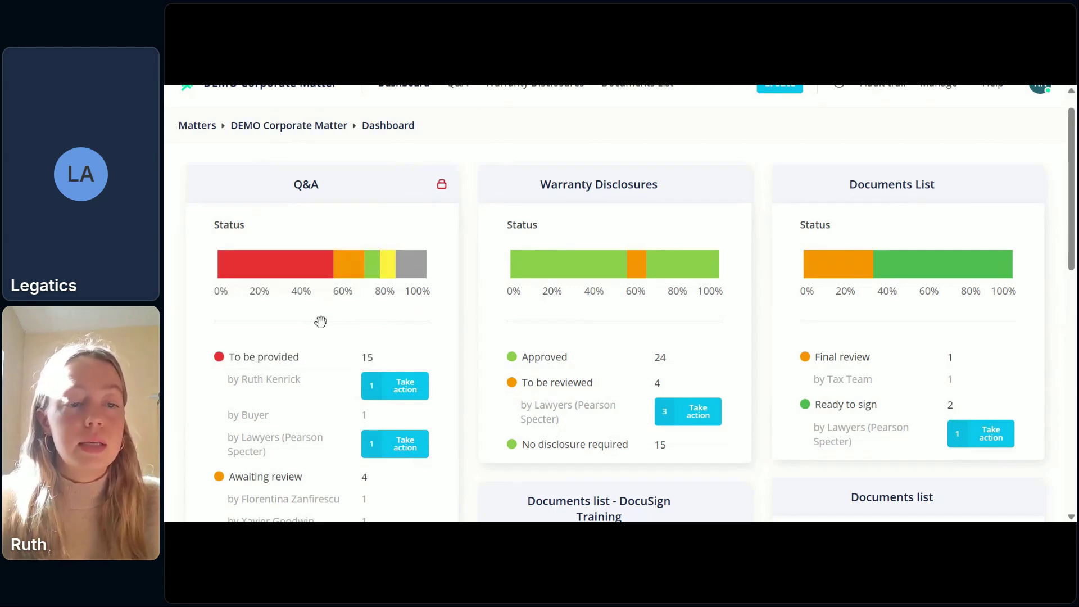
scroll(310, 320, "down", 1)
mouse_move(352, 231)
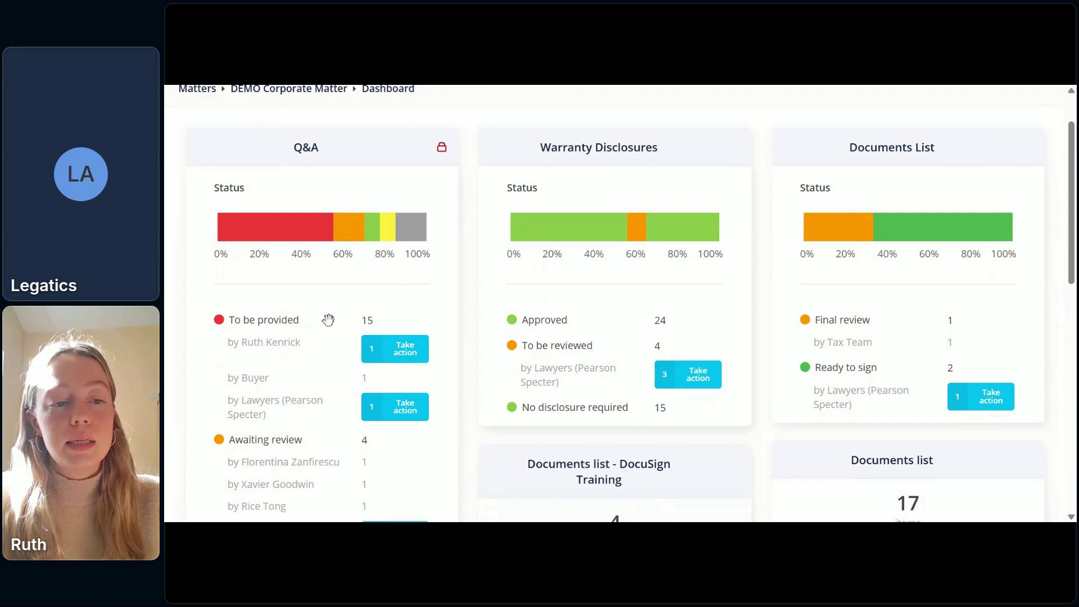
scroll(334, 286, "down", 3)
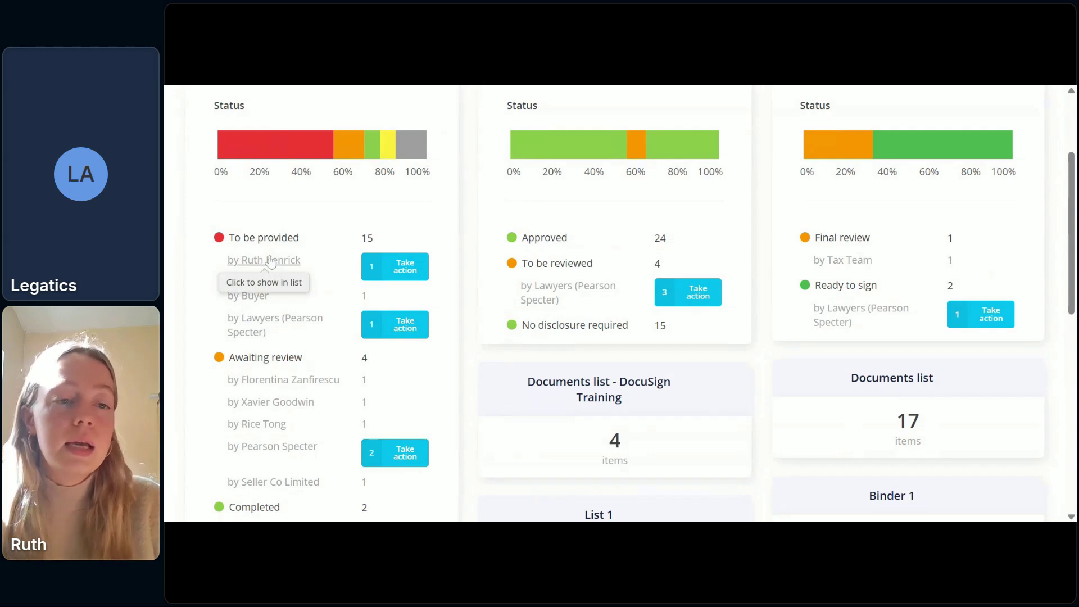
scroll(270, 261, "up", 1)
scroll(270, 262, "down", 2)
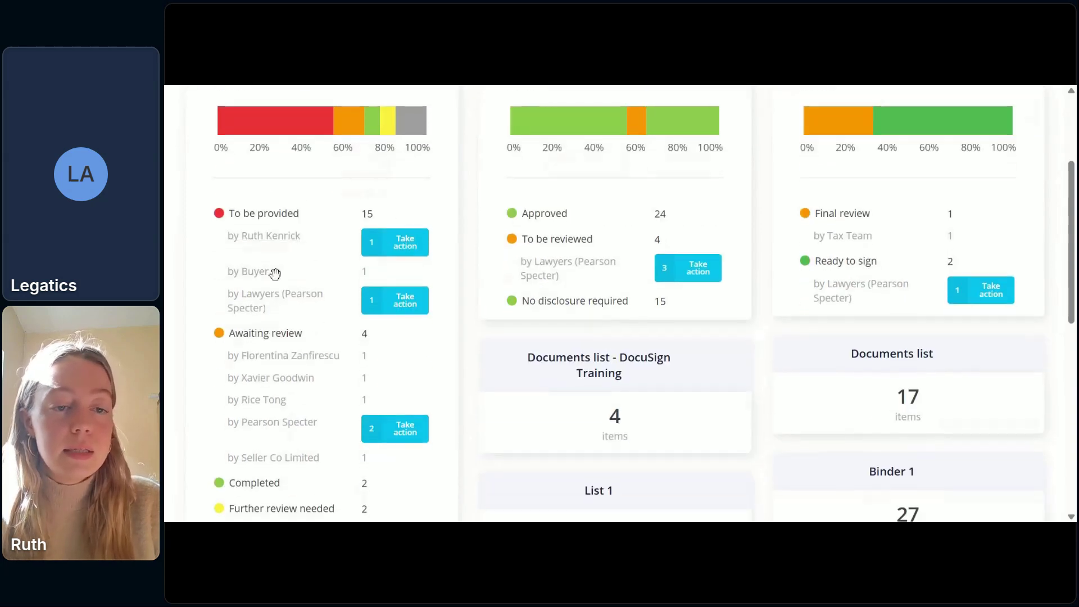
scroll(270, 377, "down", 2)
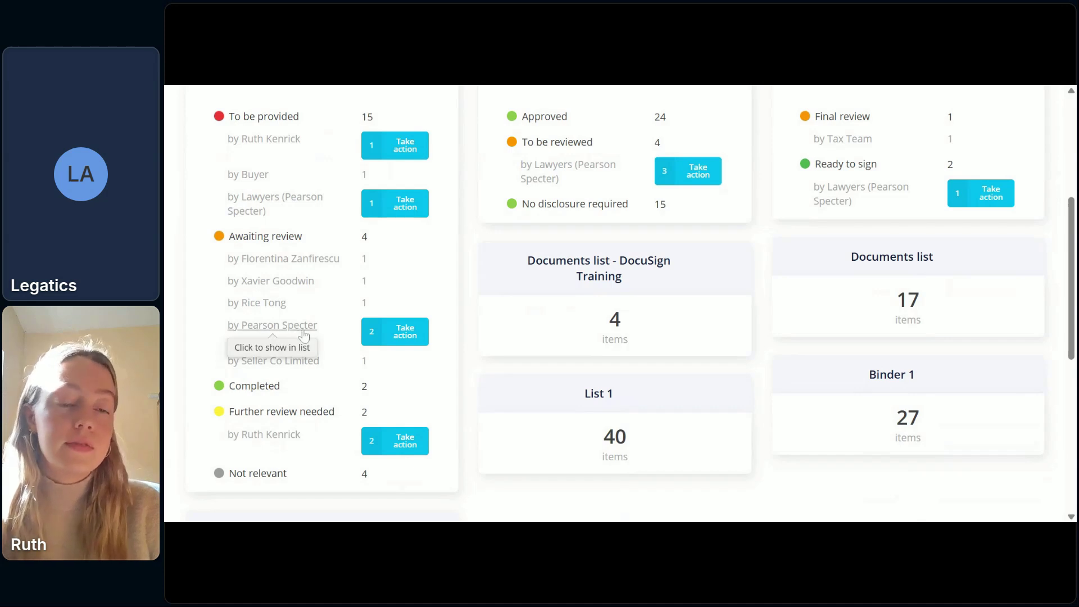
scroll(280, 350, "up", 1)
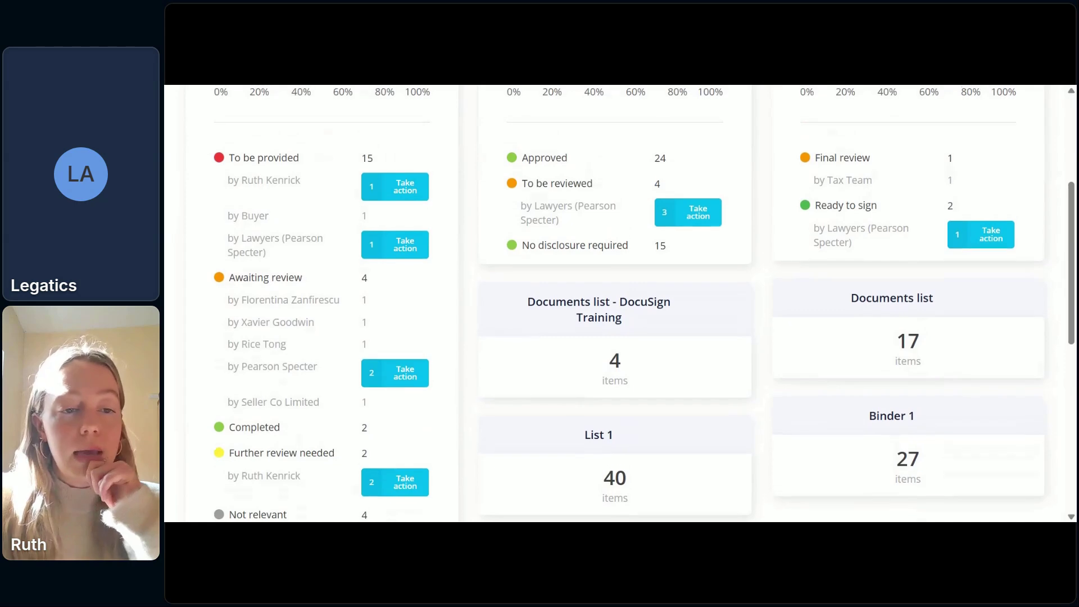
scroll(273, 357, "down", 1)
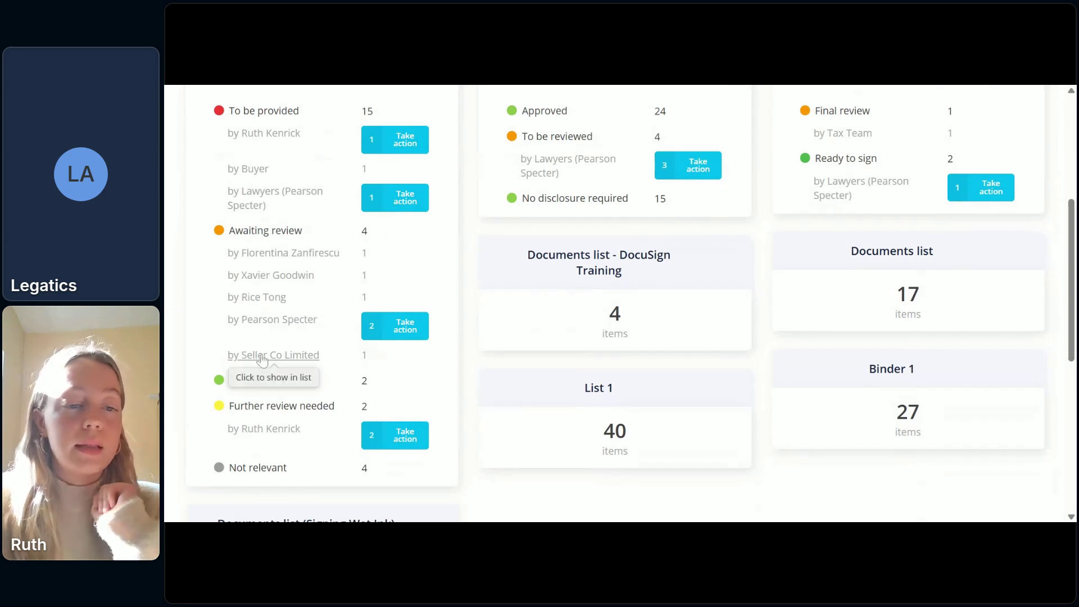
scroll(284, 259, "up", 1)
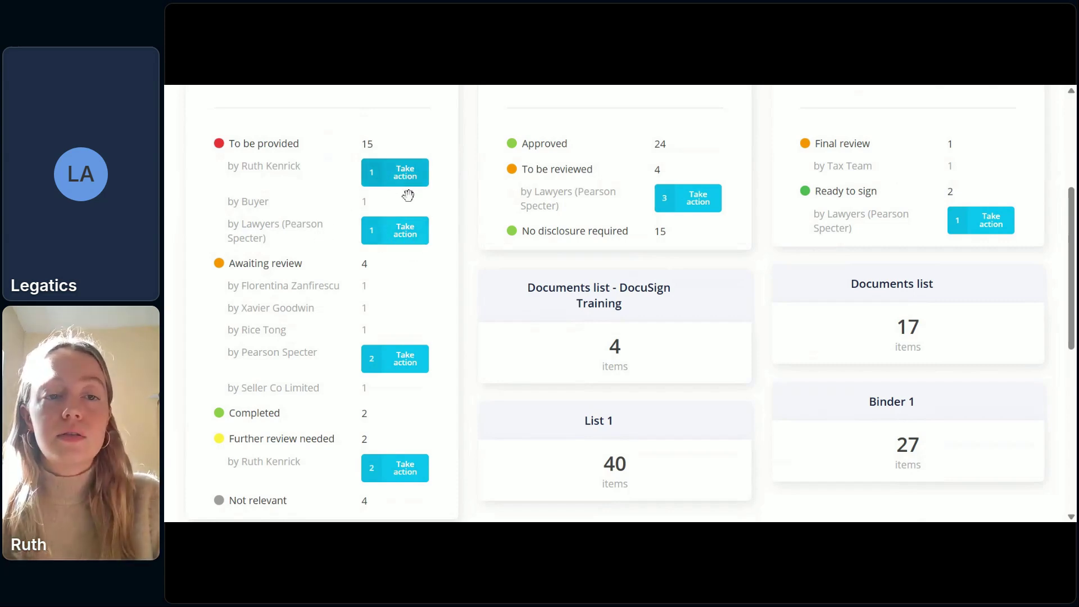
scroll(456, 245, "up", 3)
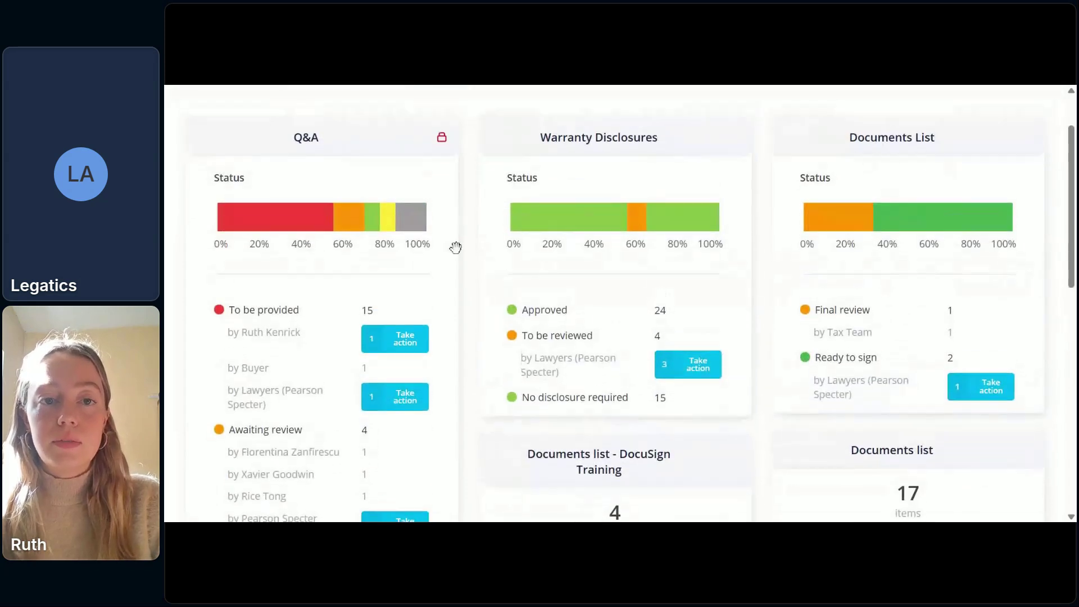
scroll(455, 246, "up", 1)
scroll(425, 195, "down", 1)
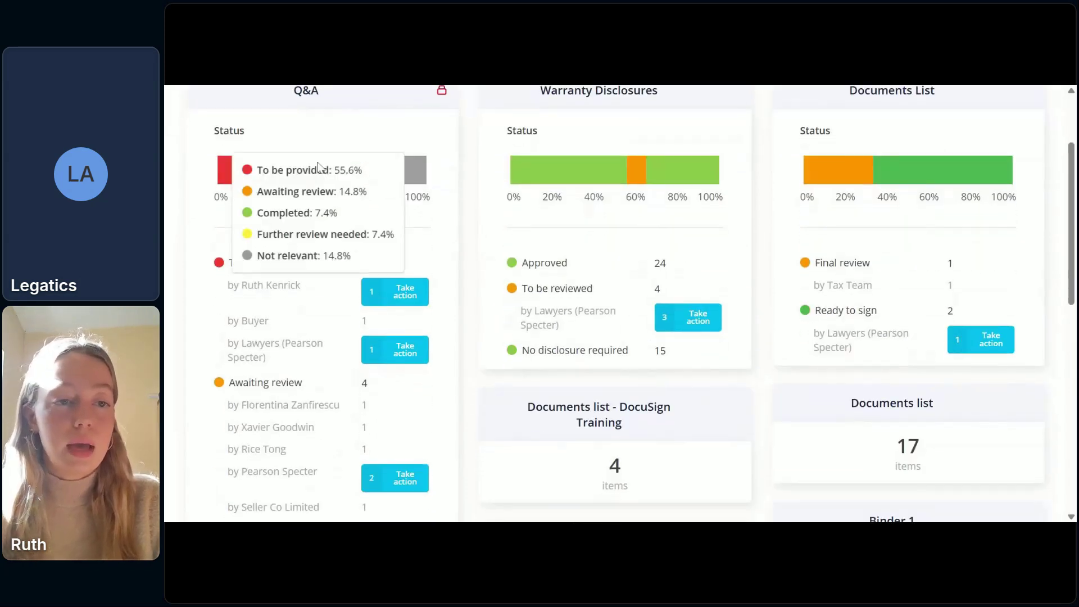
Take action on the signed-in user's To be provided Q&A item from the dashboard and set request 3.a to Completed.
left_click(415, 293)
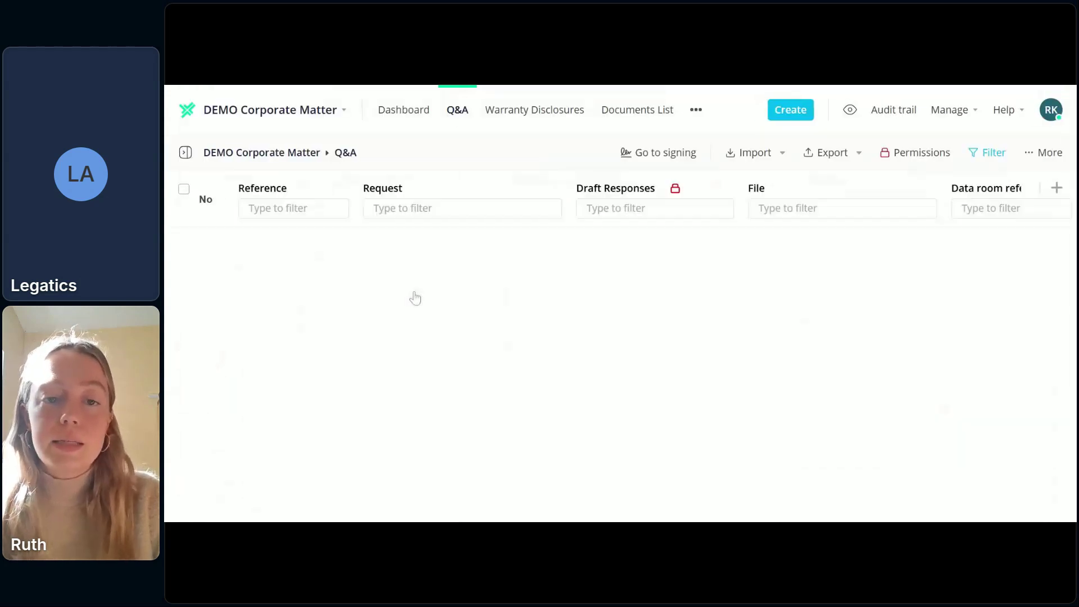
scroll(729, 306, "right", 3)
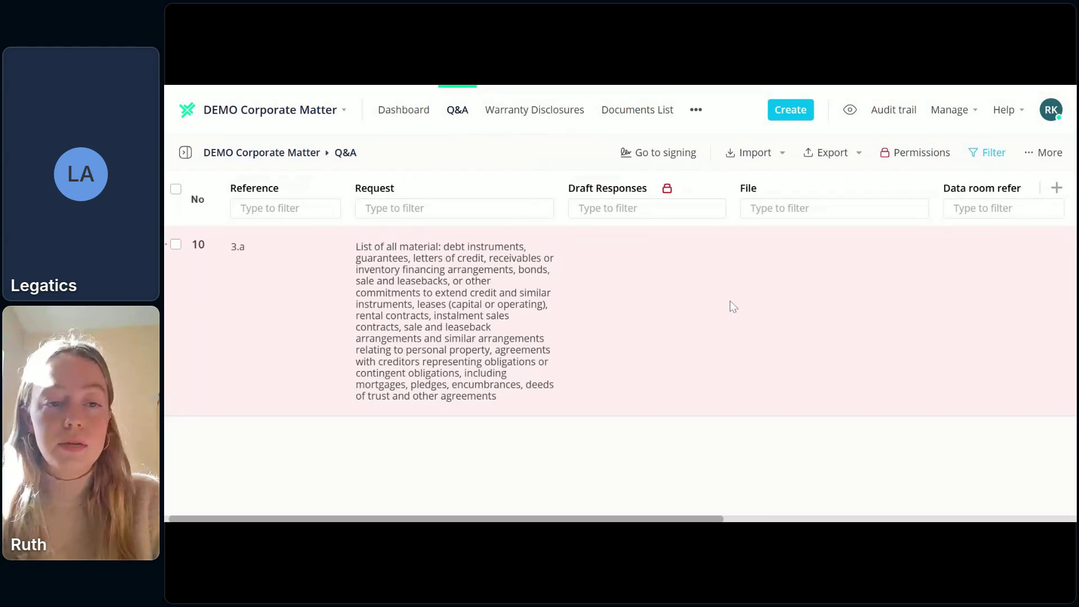
scroll(621, 320, "right", 8)
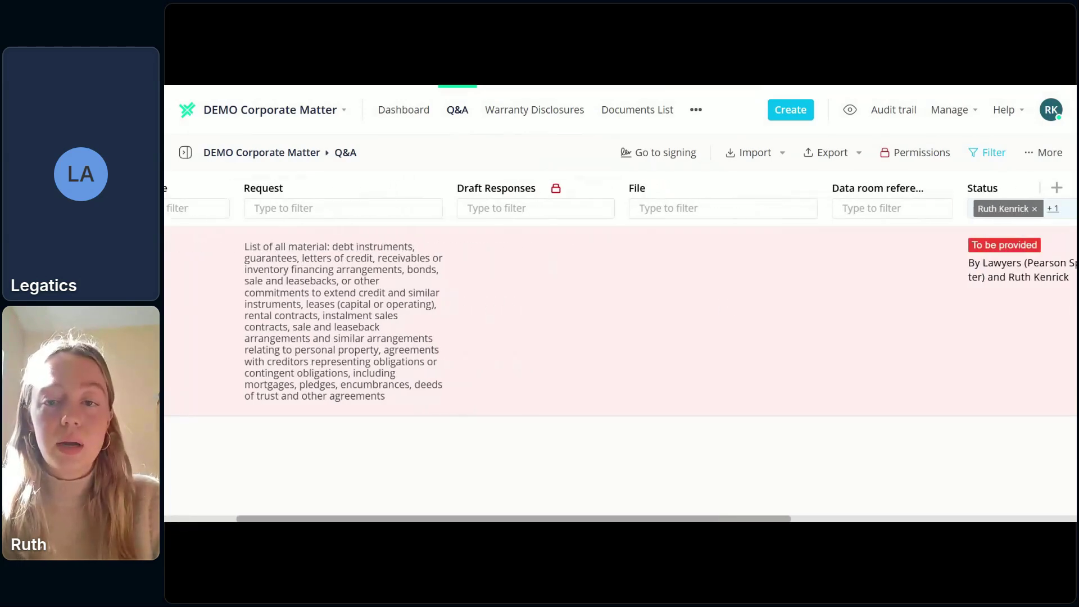
scroll(621, 321, "left", 5)
scroll(551, 306, "right", 10)
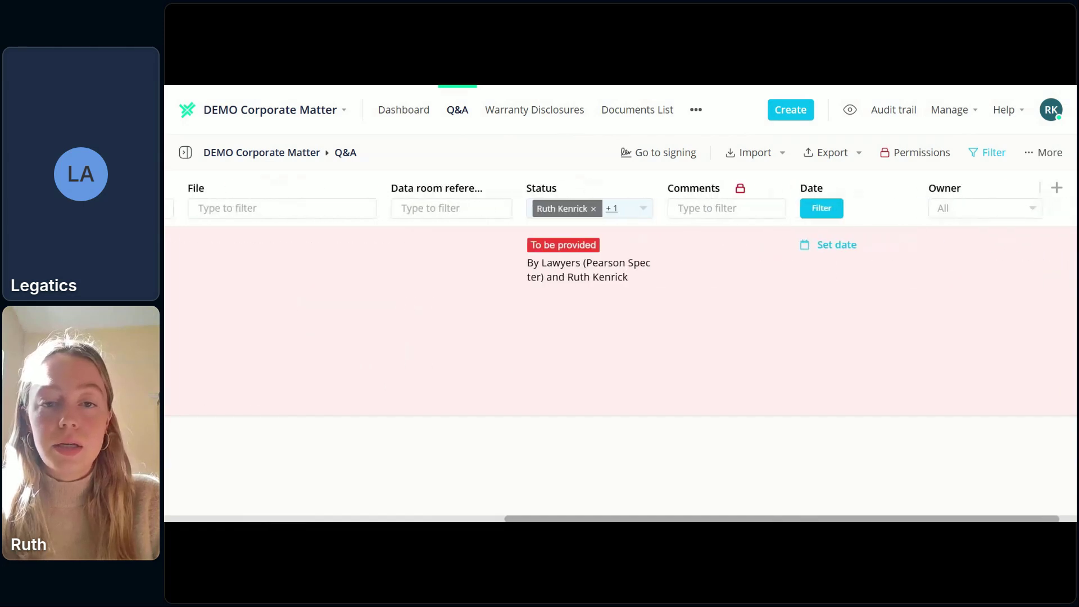
left_click(544, 245)
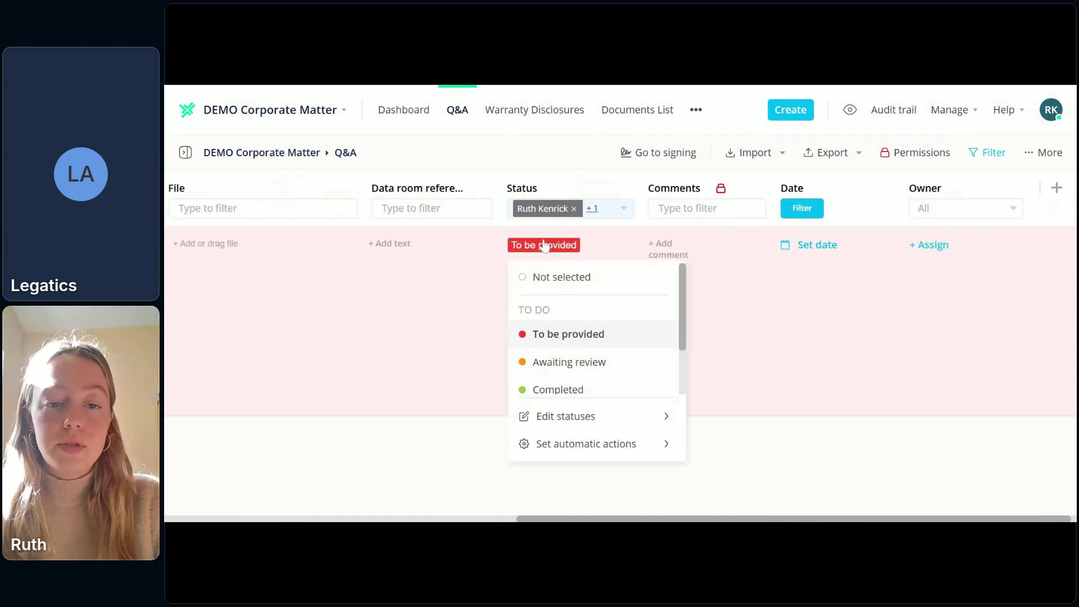
left_click(572, 390)
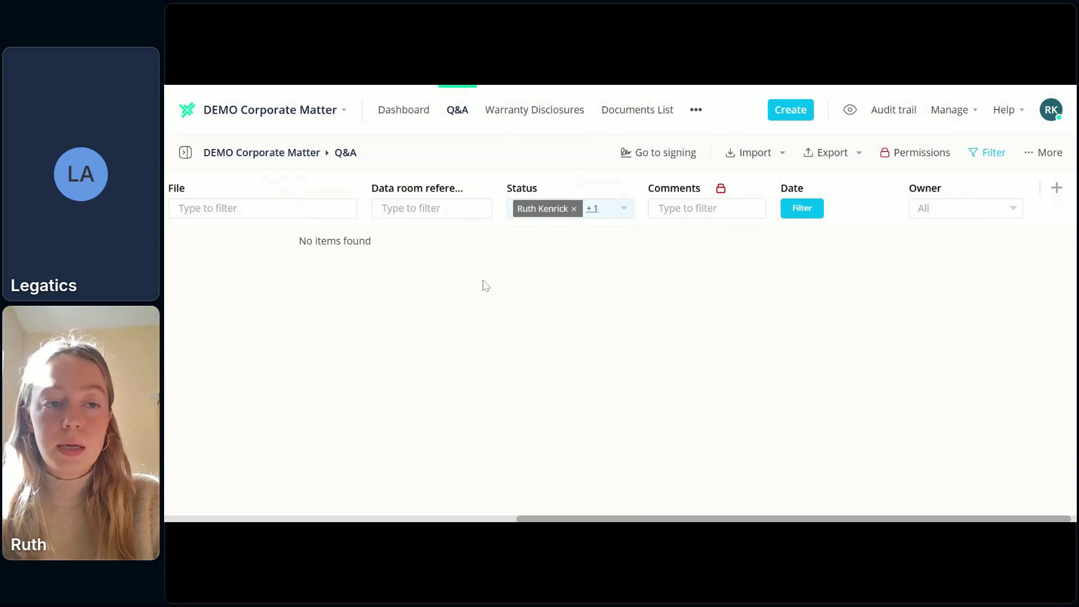
Return to the matter dashboard, review the status breakdowns by responsible party, and open the Q&A list from its tile.
scroll(482, 284, "left", 6)
left_click(292, 153)
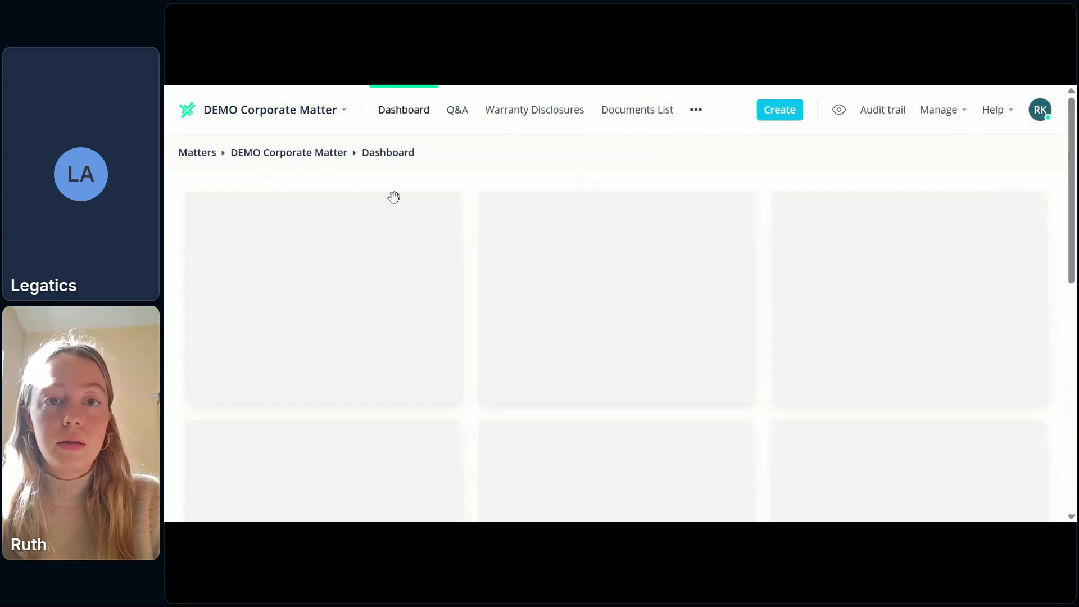
scroll(415, 331, "down", 3)
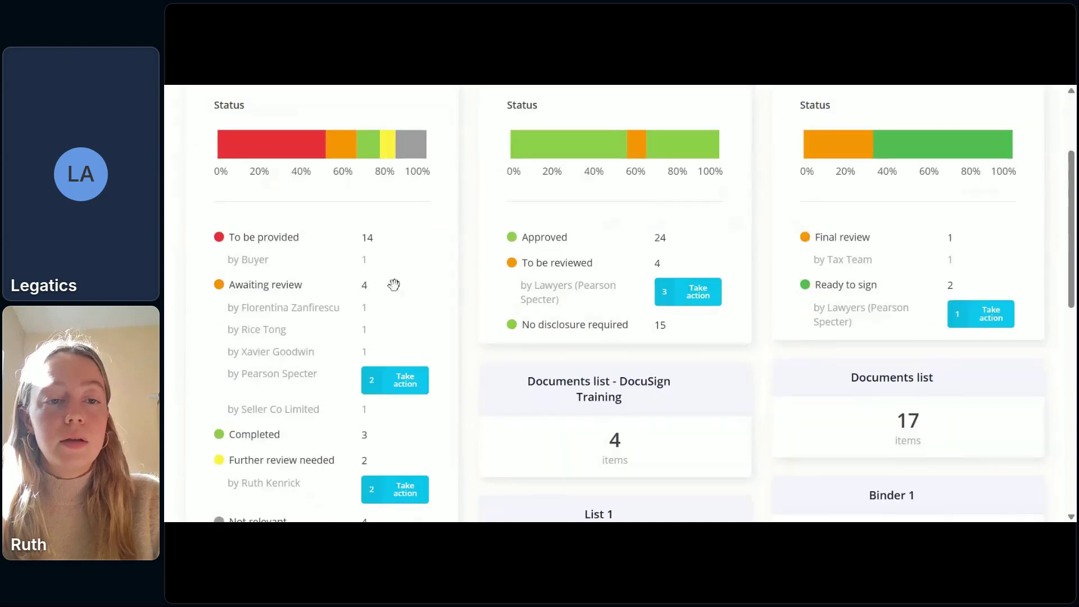
scroll(369, 281, "down", 2)
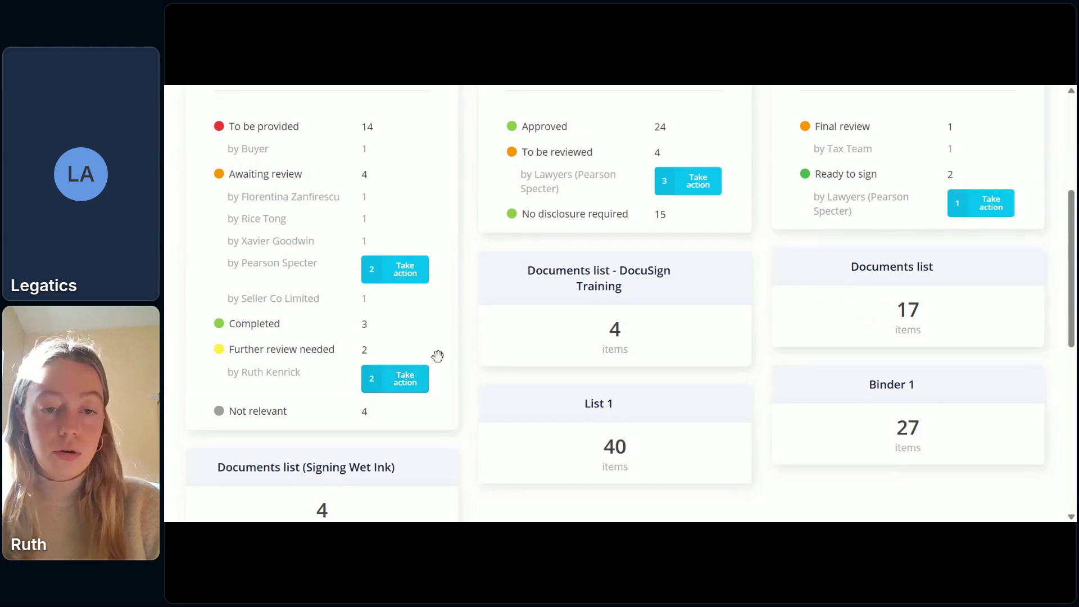
scroll(466, 334, "down", 2)
scroll(466, 333, "up", 3)
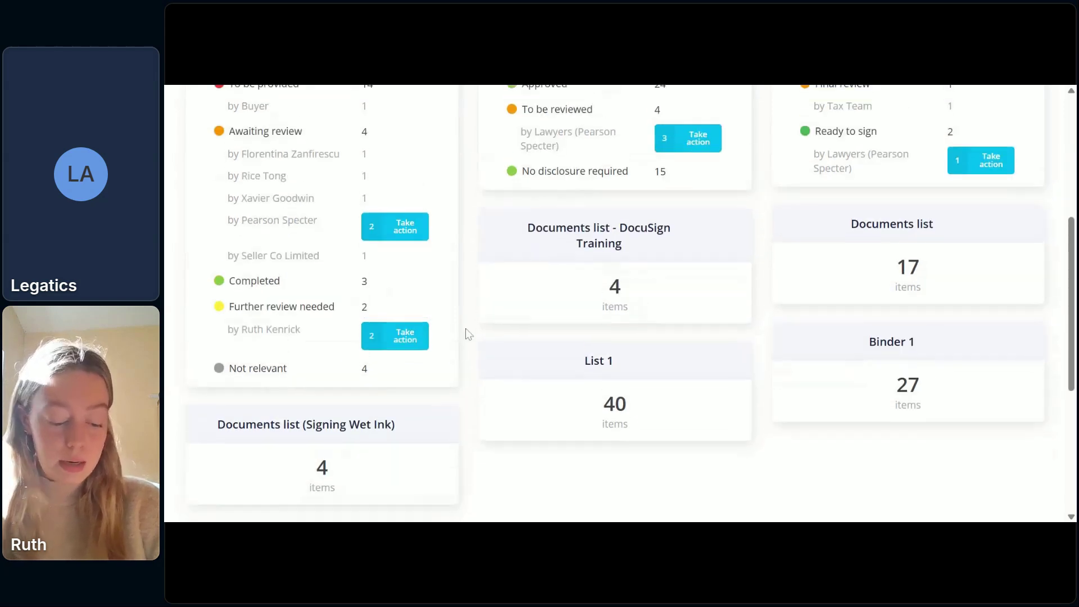
scroll(471, 225, "up", 5)
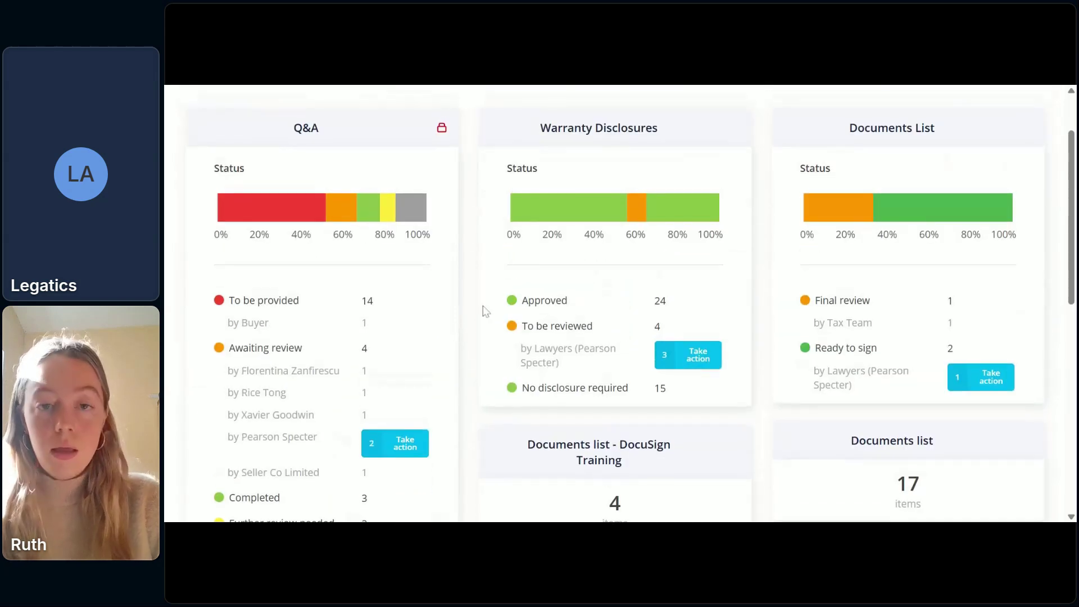
scroll(473, 185, "up", 2)
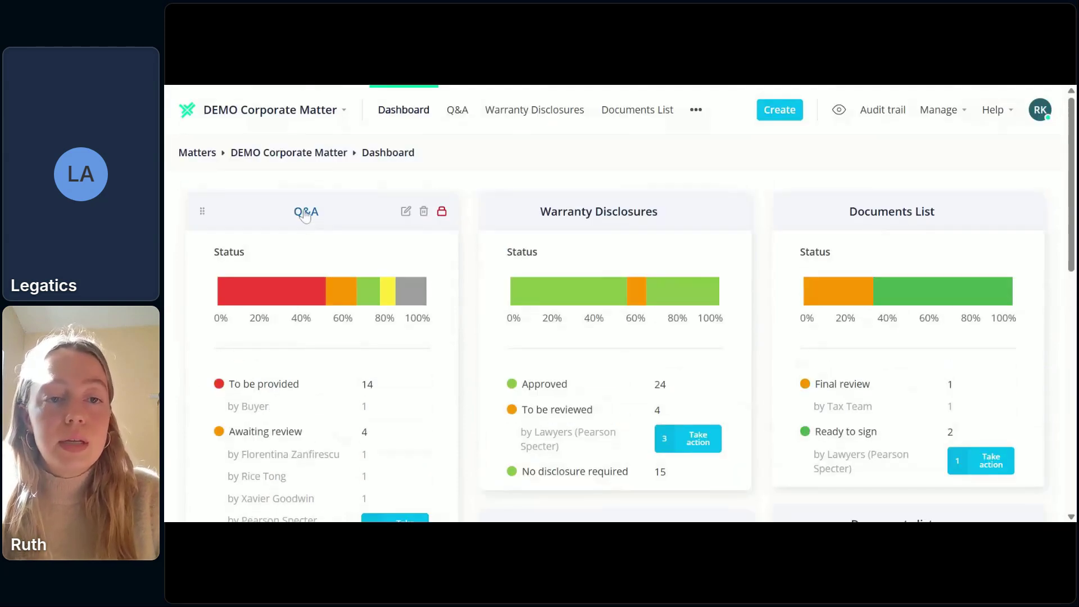
left_click(305, 213)
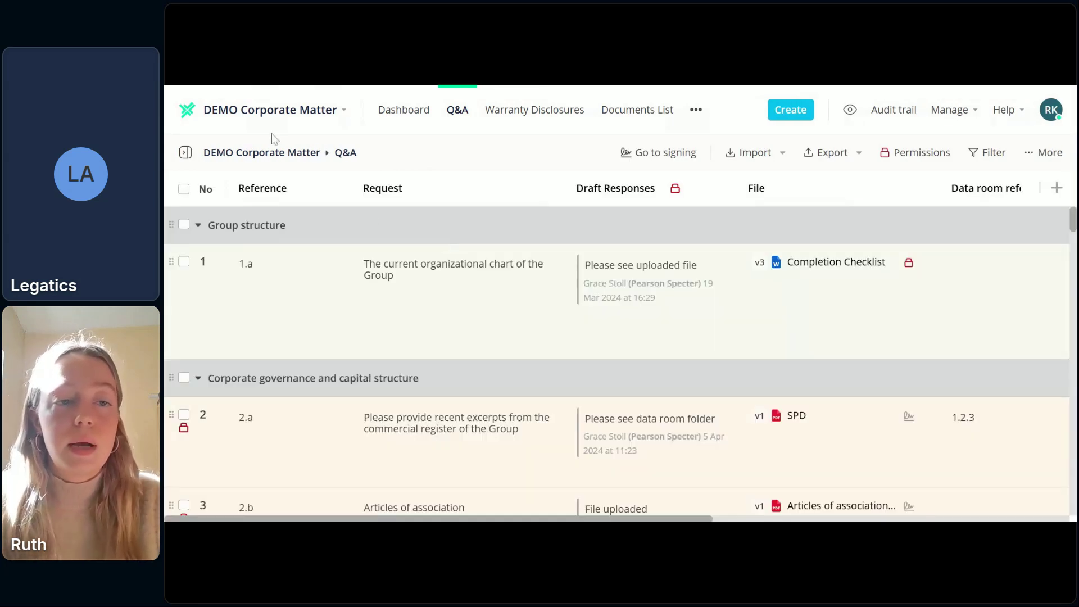
Open the matter's audit trail and examine the most recent entries for the Q&A list and Binder 1.
left_click(282, 153)
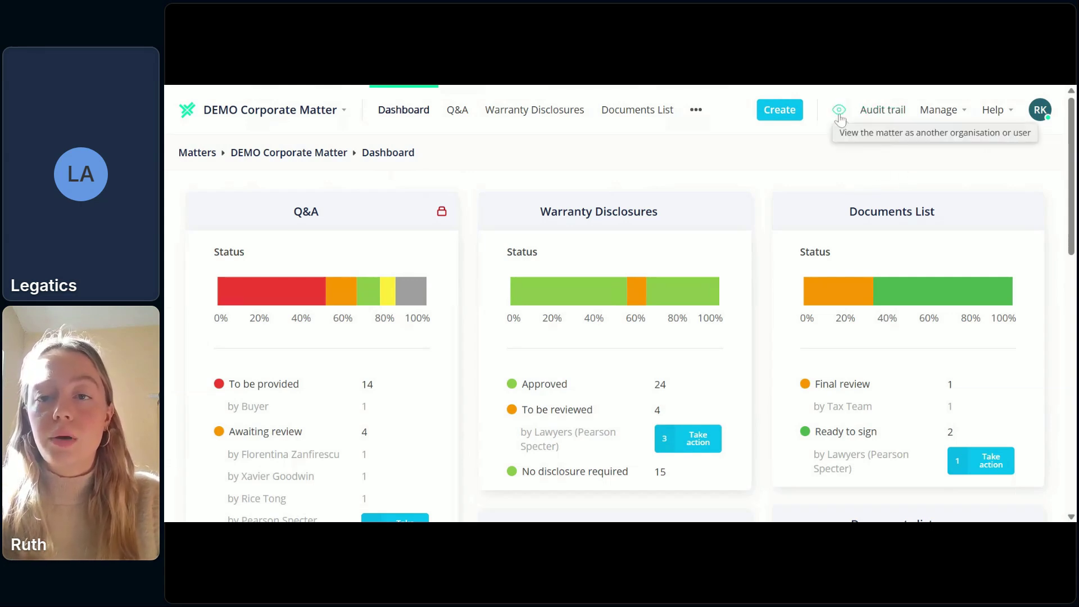
left_click(891, 113)
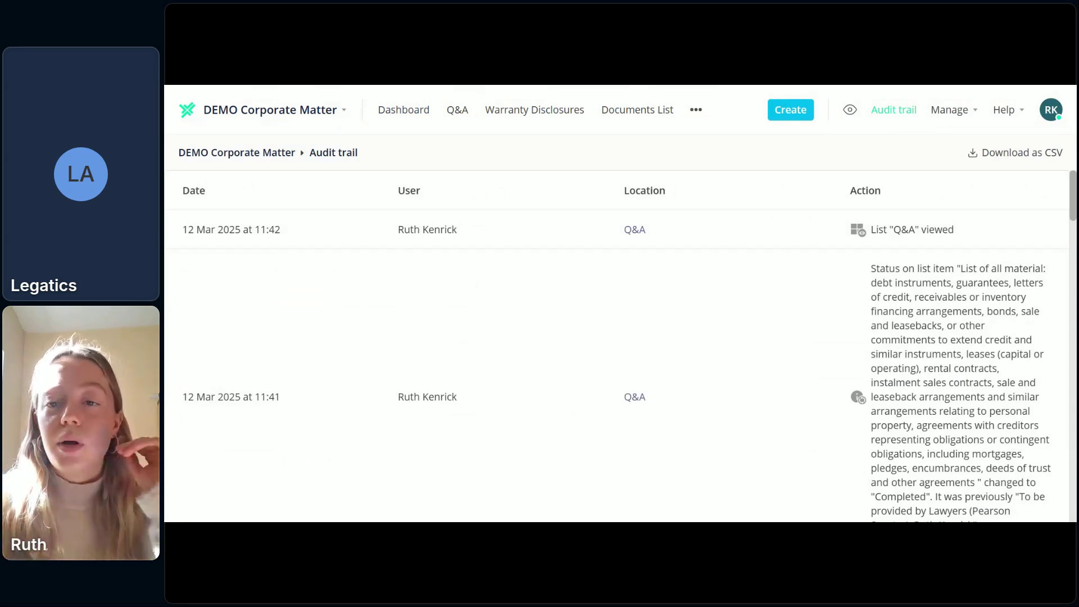
scroll(870, 327, "down", 3)
scroll(869, 327, "up", 2)
scroll(869, 328, "up", 1)
scroll(870, 327, "down", 4)
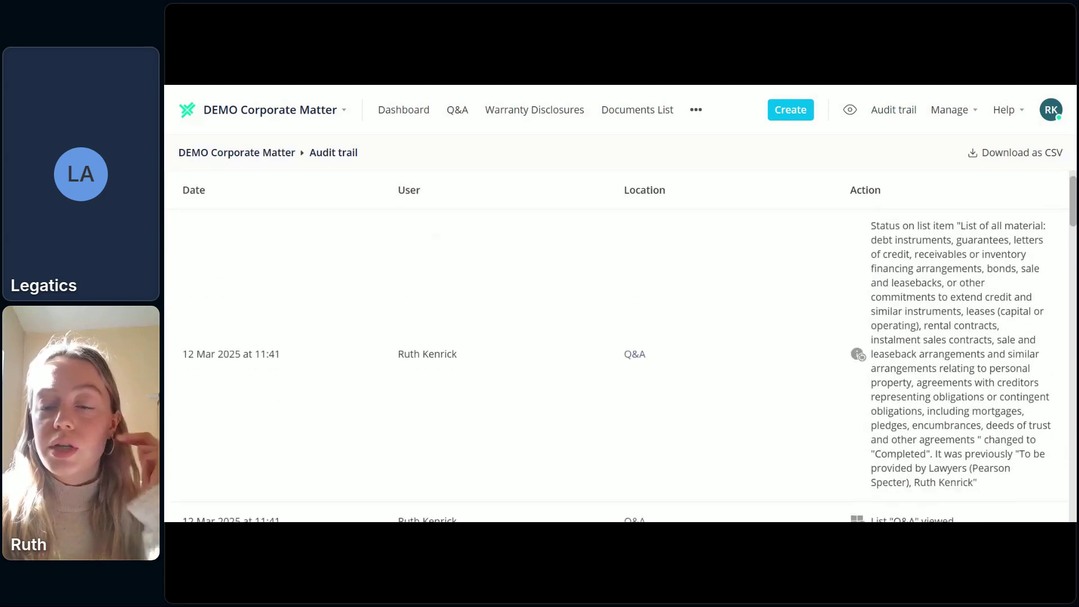
scroll(618, 360, "down", 6)
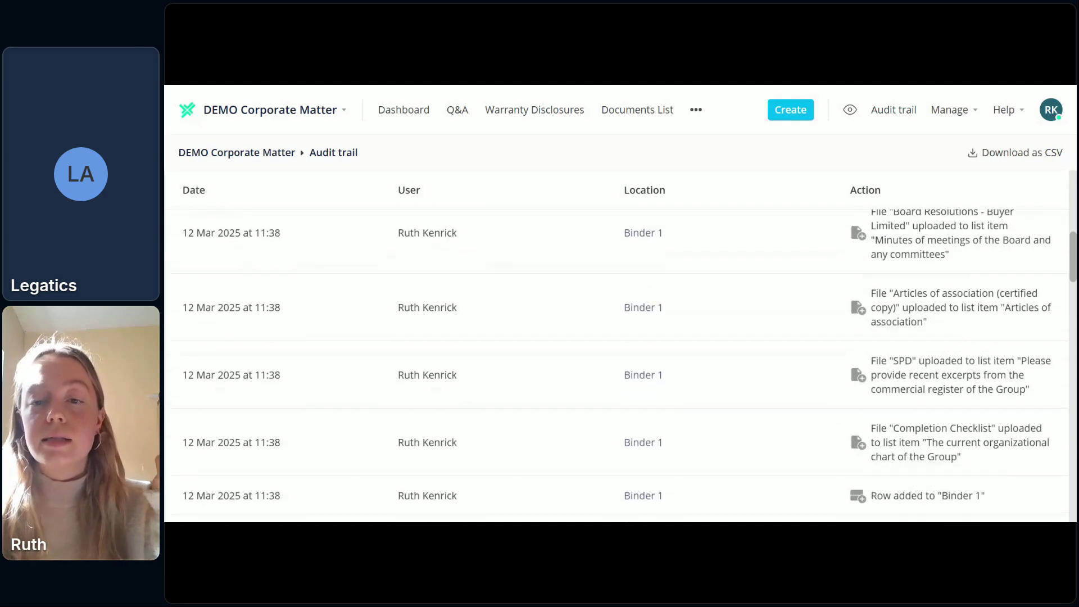
scroll(618, 366, "down", 2)
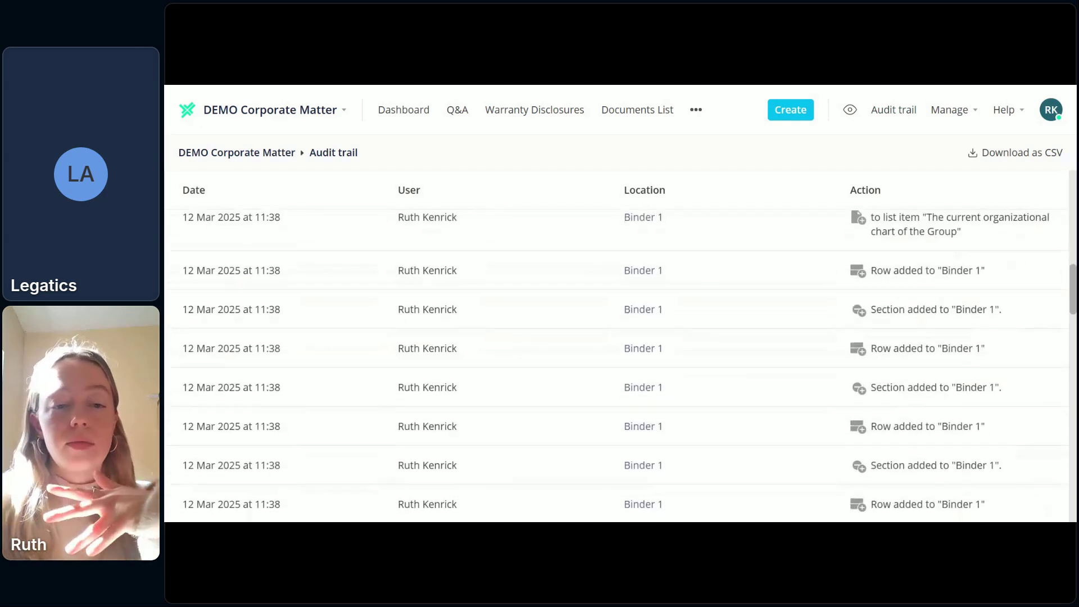
scroll(729, 360, "down", 2)
scroll(729, 361, "up", 1)
scroll(730, 360, "down", 2)
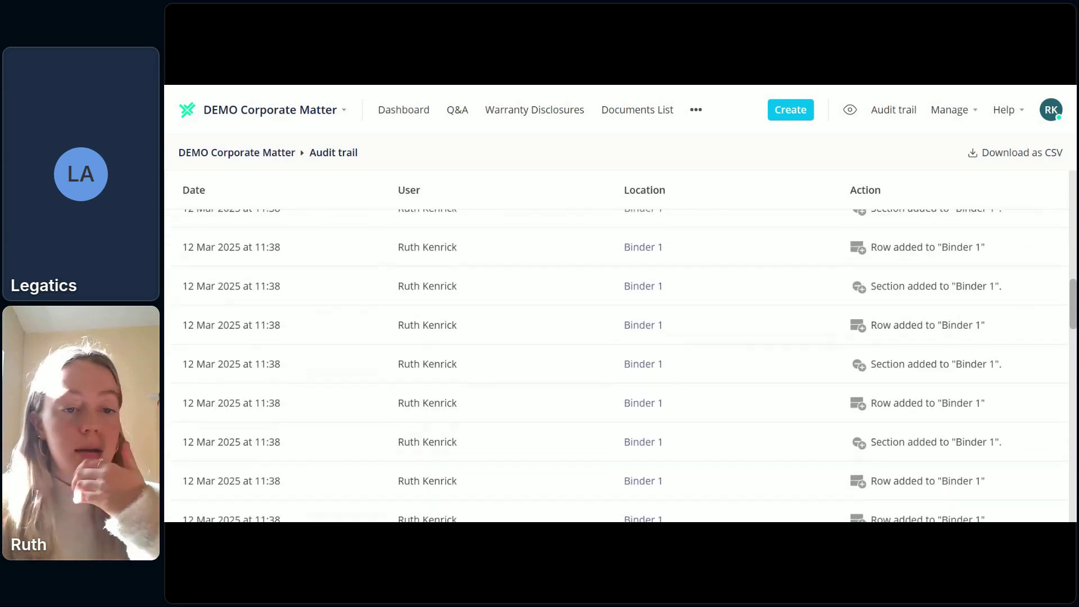
scroll(619, 366, "down", 10)
scroll(619, 366, "down", 10)
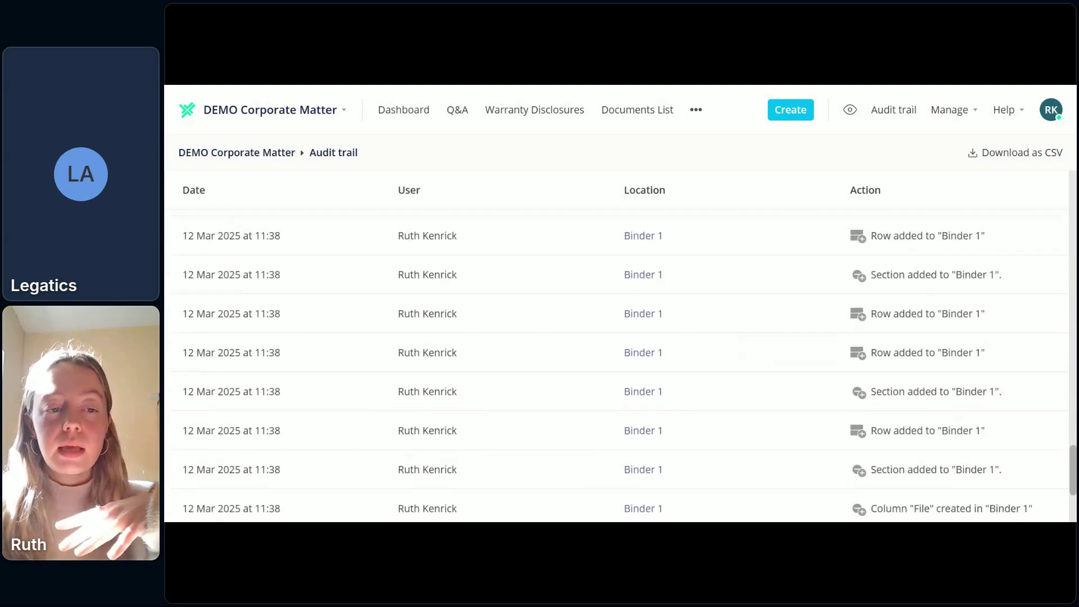
scroll(618, 366, "down", 3)
scroll(628, 509, "down", 2)
Go to the next page of the audit trail and examine the older Q&A and List 1 entries.
left_click(628, 494)
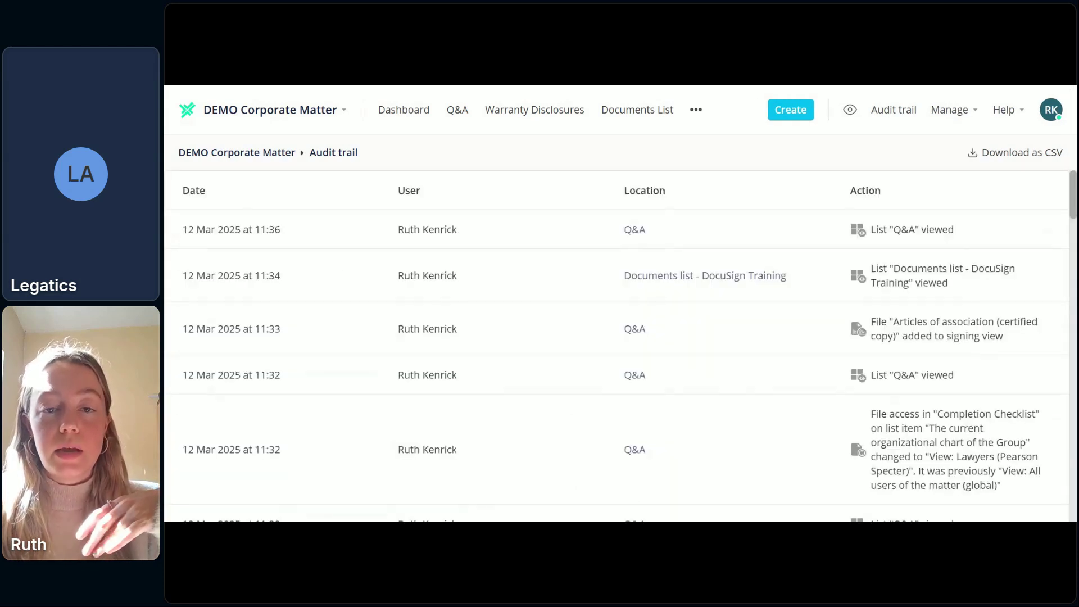
scroll(294, 313, "down", 4)
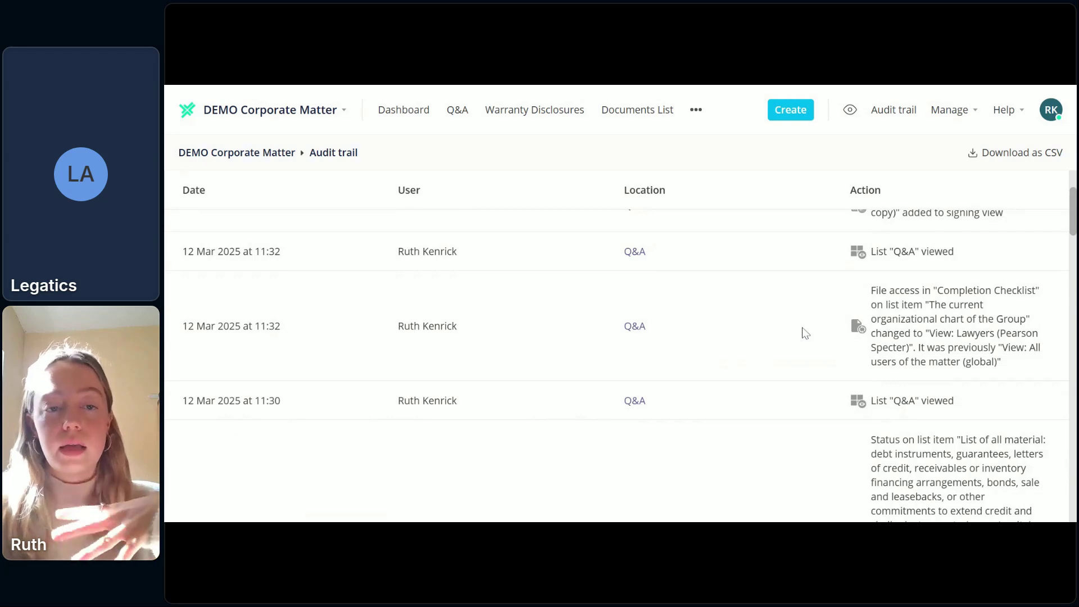
scroll(805, 333, "down", 3)
scroll(805, 333, "up", 6)
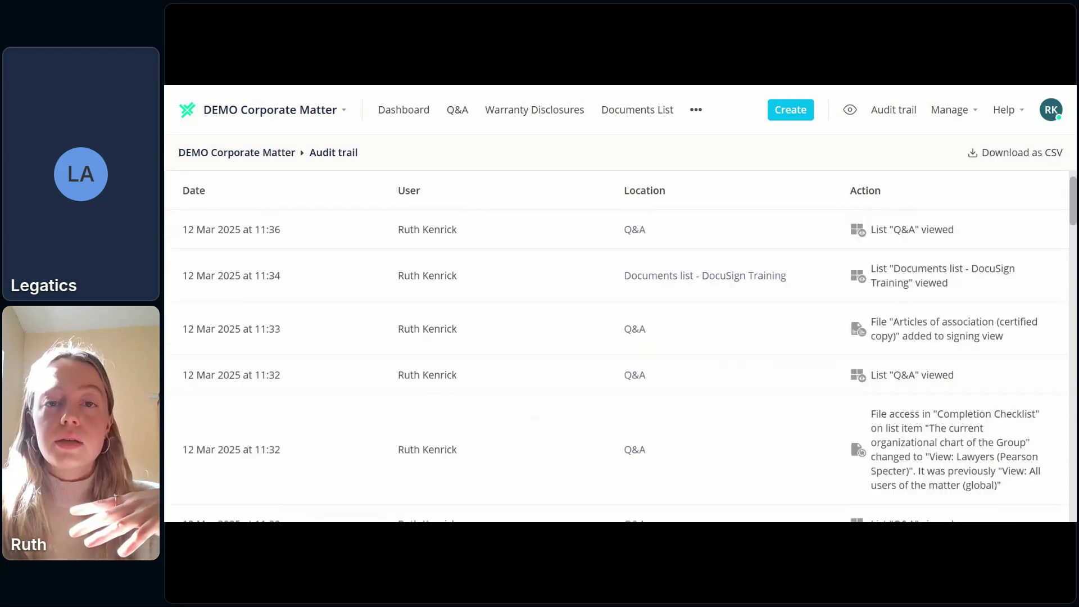
scroll(614, 366, "down", 3)
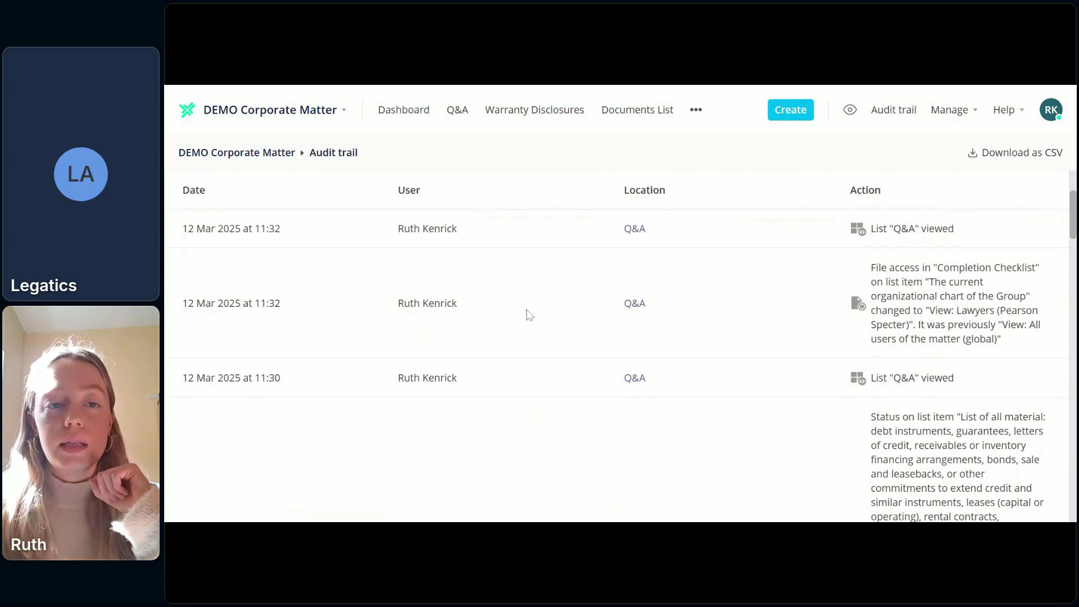
scroll(668, 361, "down", 4)
scroll(668, 361, "down", 8)
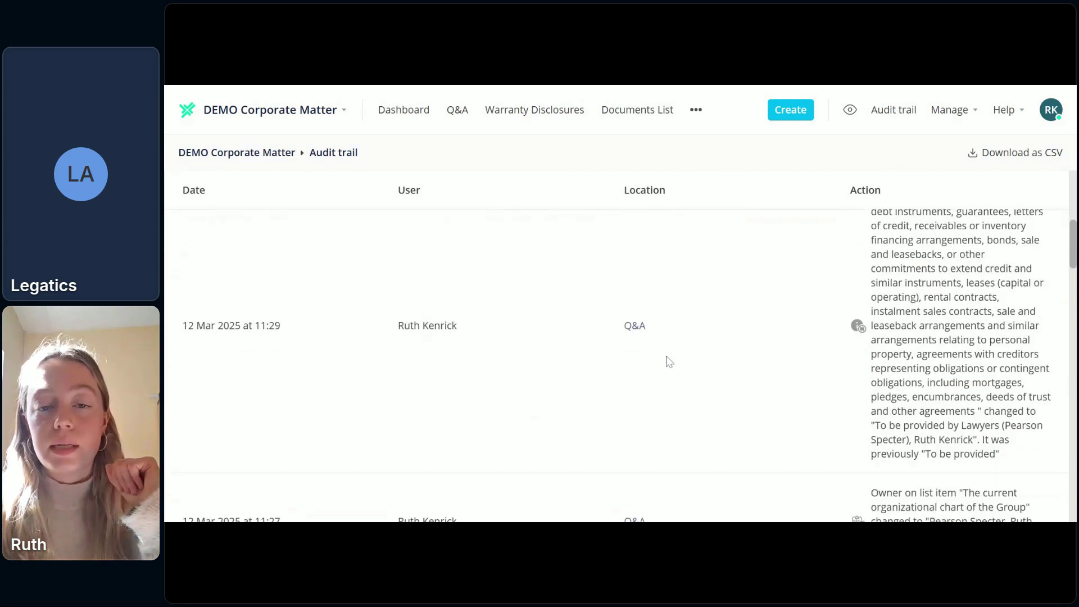
scroll(621, 365, "down", 10)
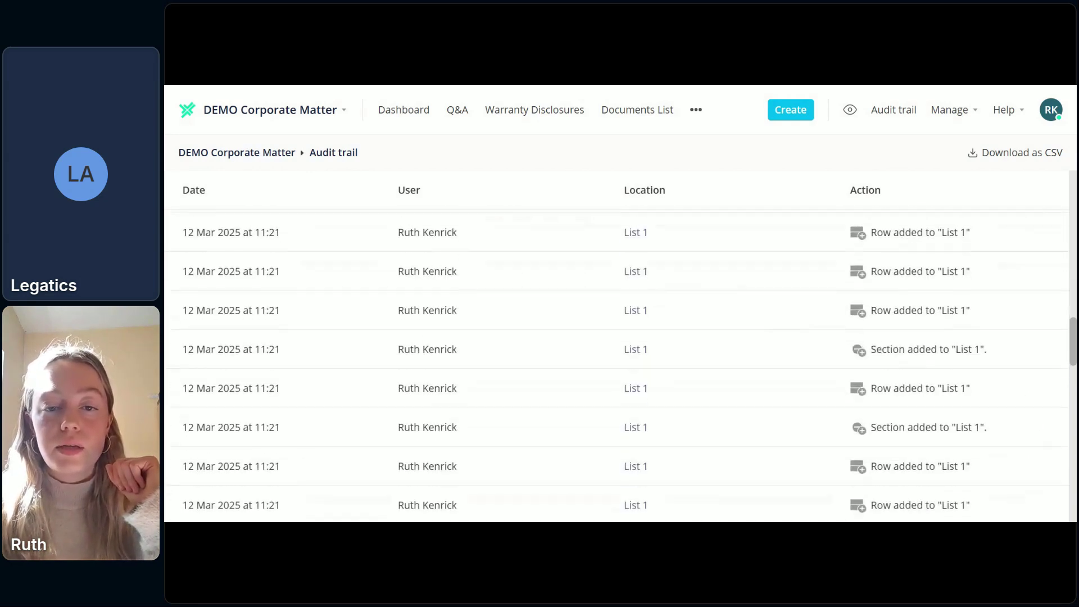
scroll(669, 325, "down", 5)
scroll(669, 325, "up", 1)
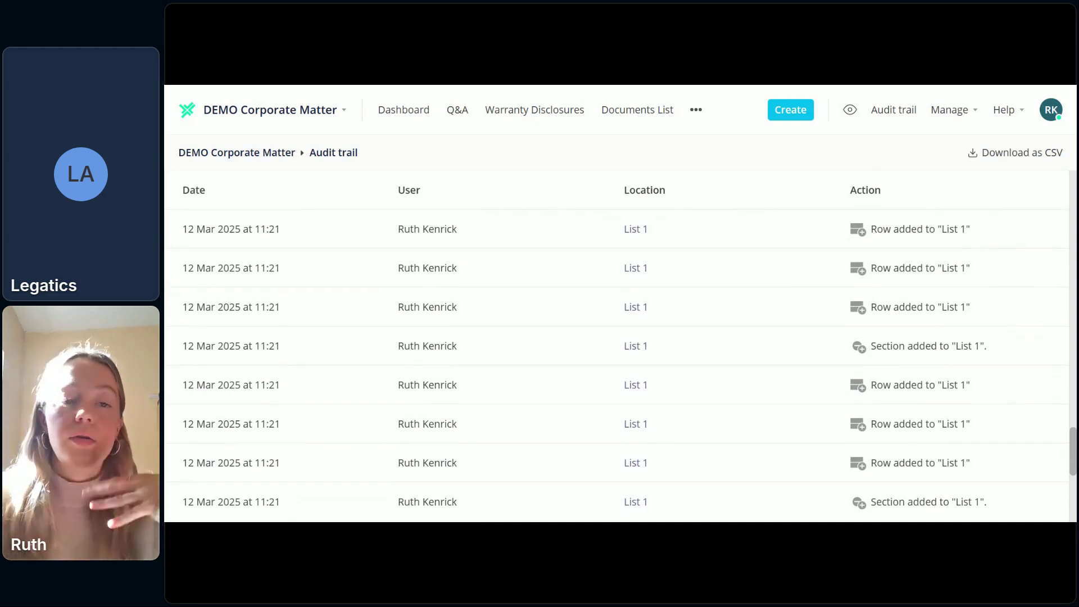
scroll(573, 321, "down", 1)
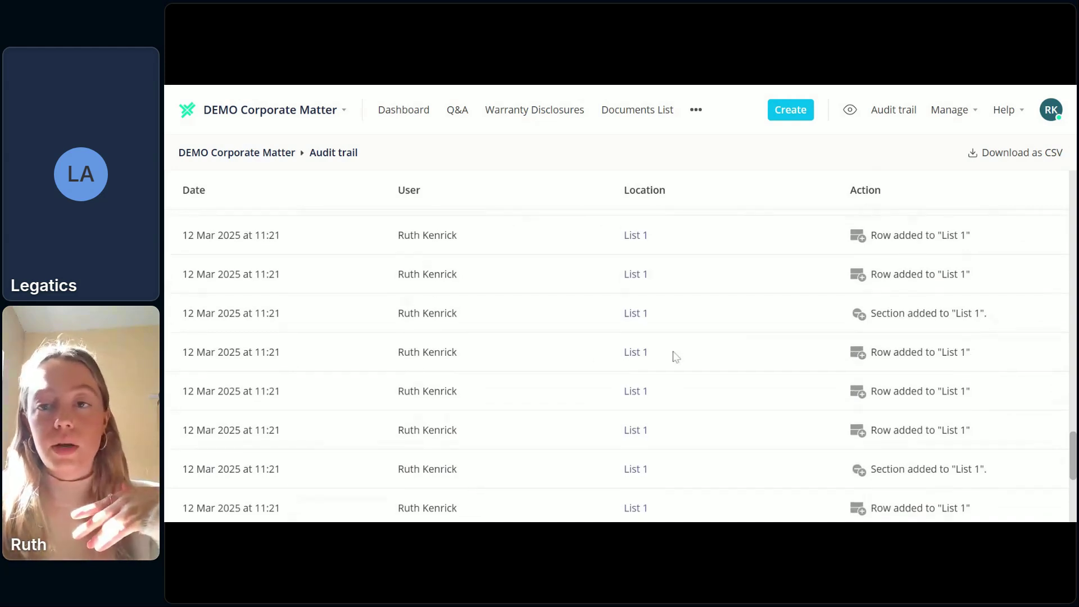
scroll(308, 365, "down", 5)
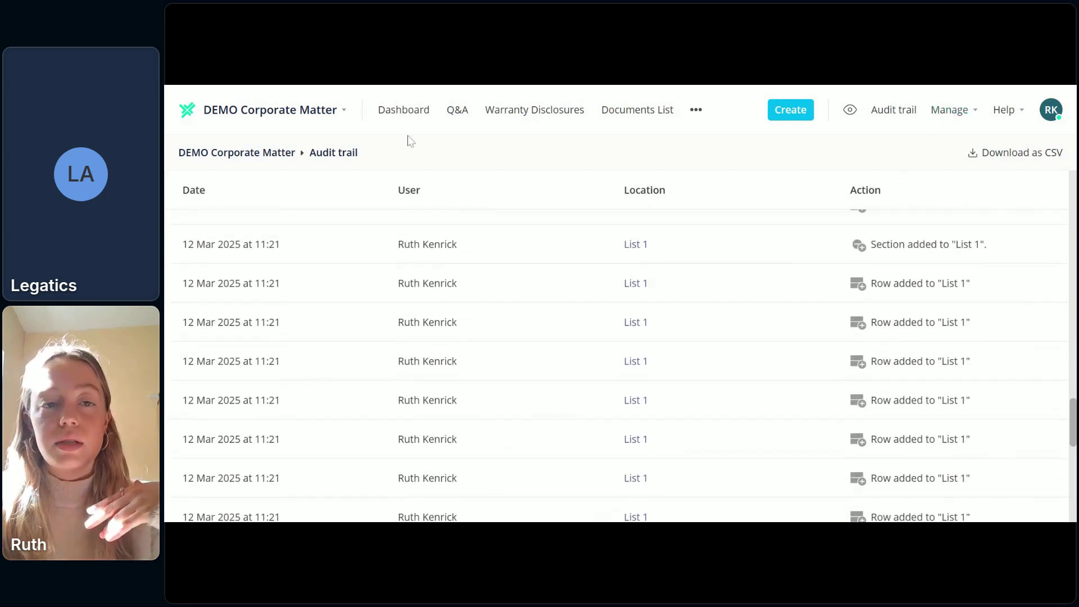
Return to the matter dashboard and open the Knowledge Base help resource.
left_click(275, 153)
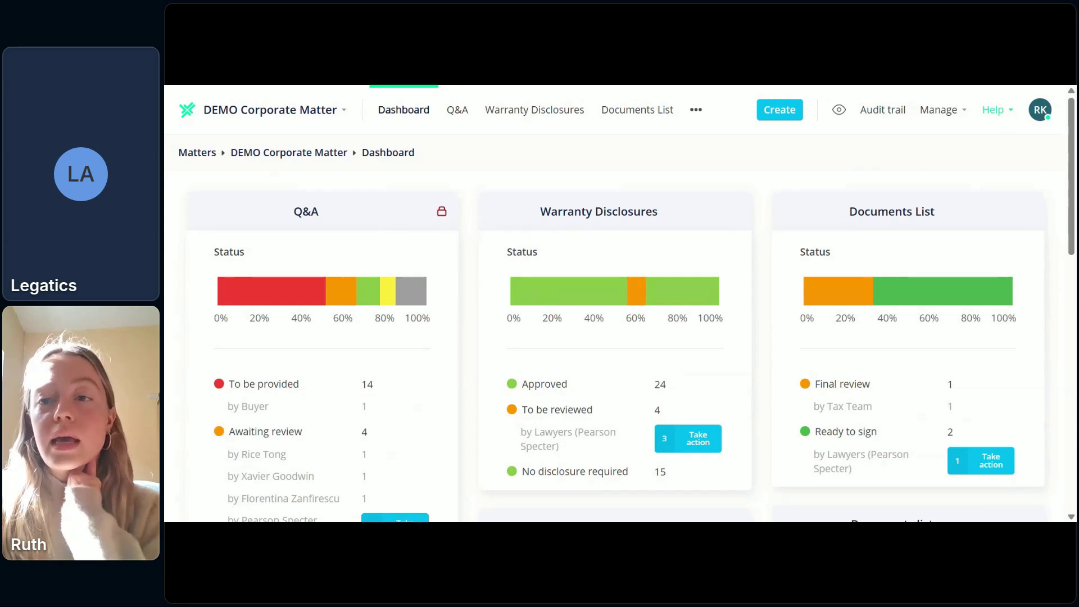
left_click(995, 110)
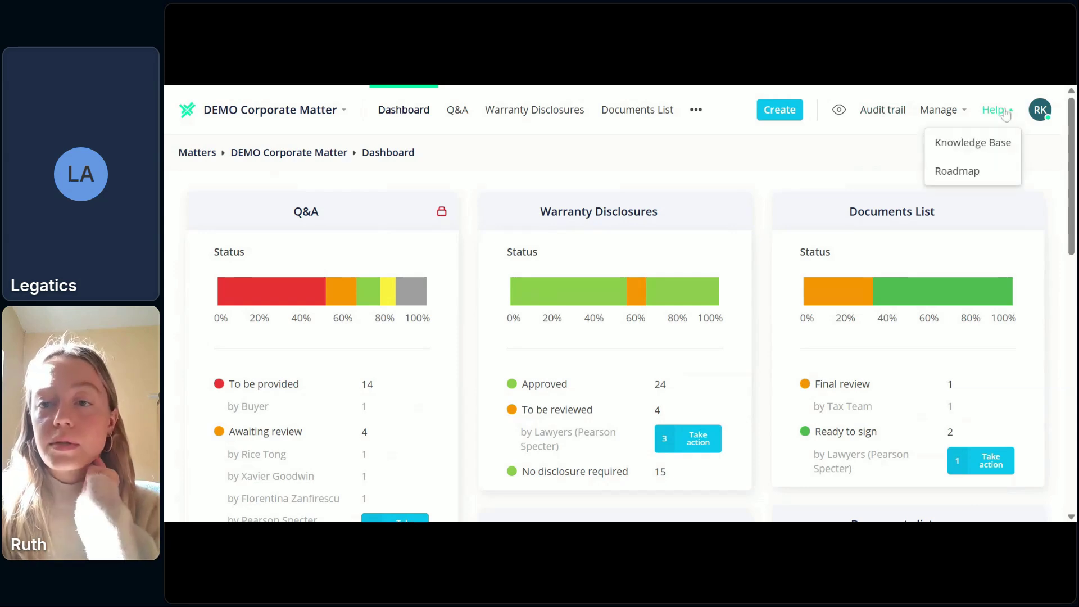
left_click(989, 144)
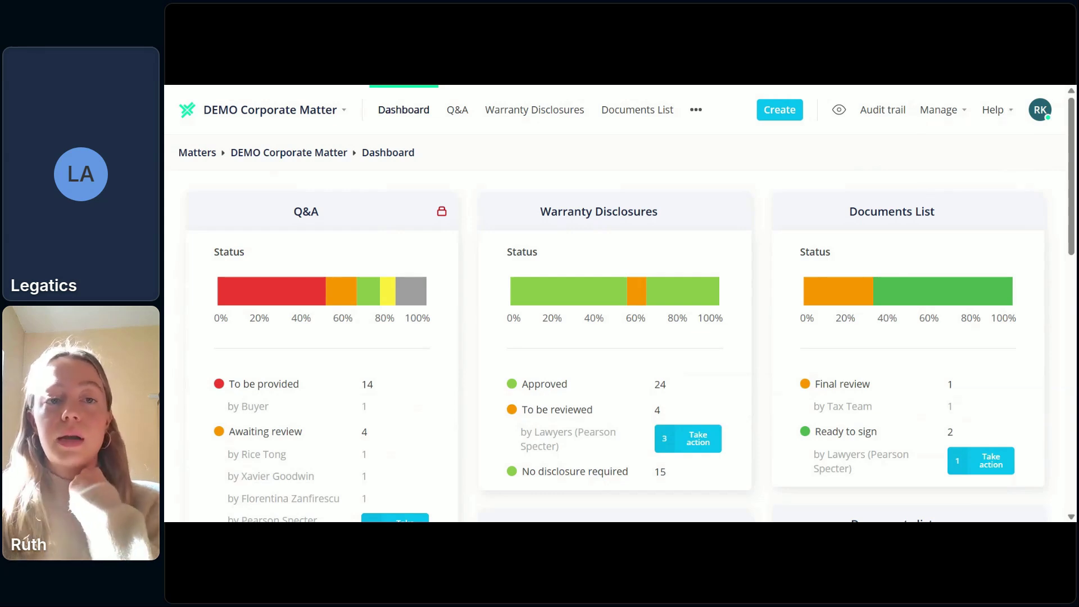